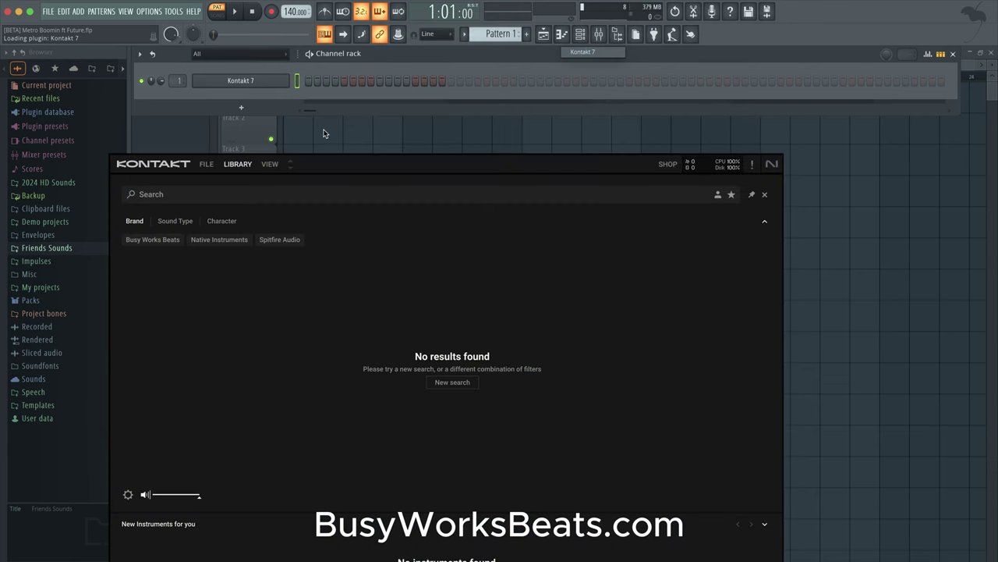
Switch Kontakt 7 from the default library browser to the classic view with the library list and rack.
left_click(271, 165)
left_click(253, 177)
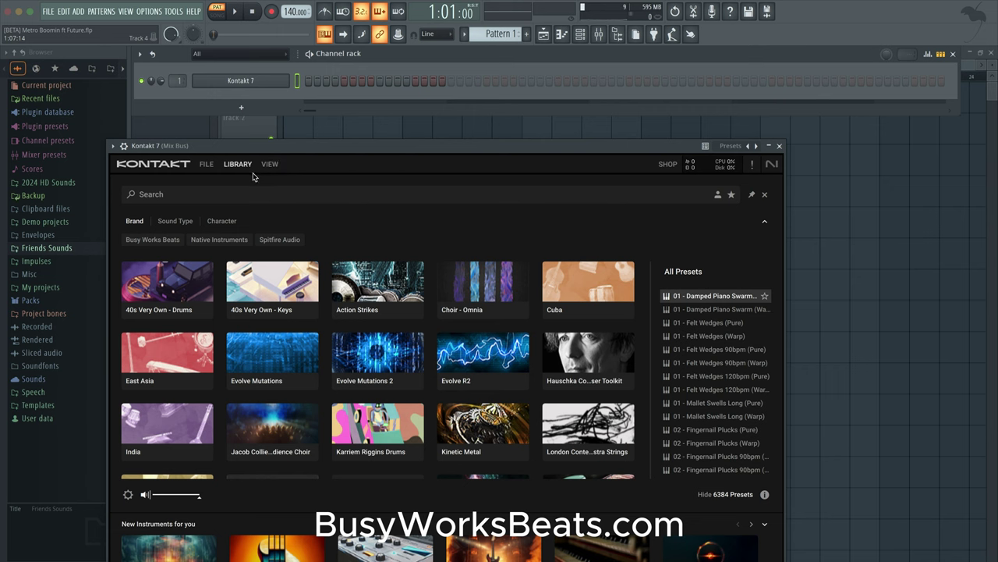
left_click(245, 165)
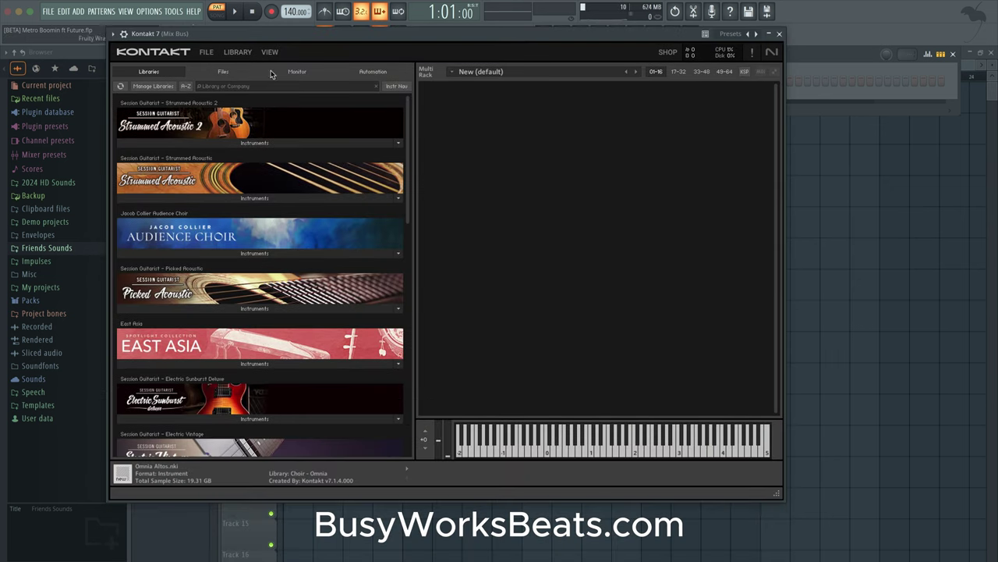
Load Bansuri.nki from the 3 - Melodic folder of the India library.
scroll(250, 269, "down", 5)
scroll(249, 275, "down", 10)
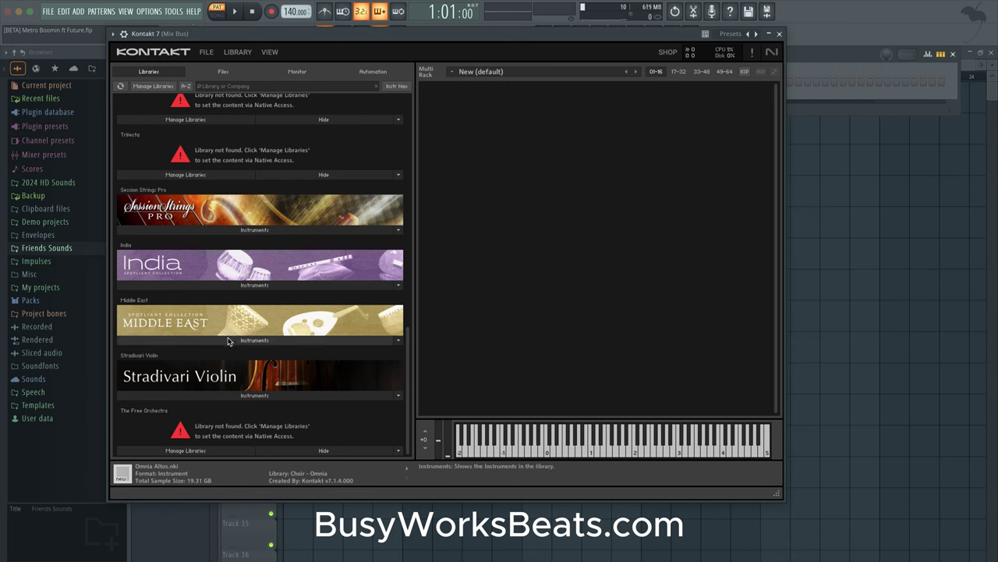
left_click(243, 286)
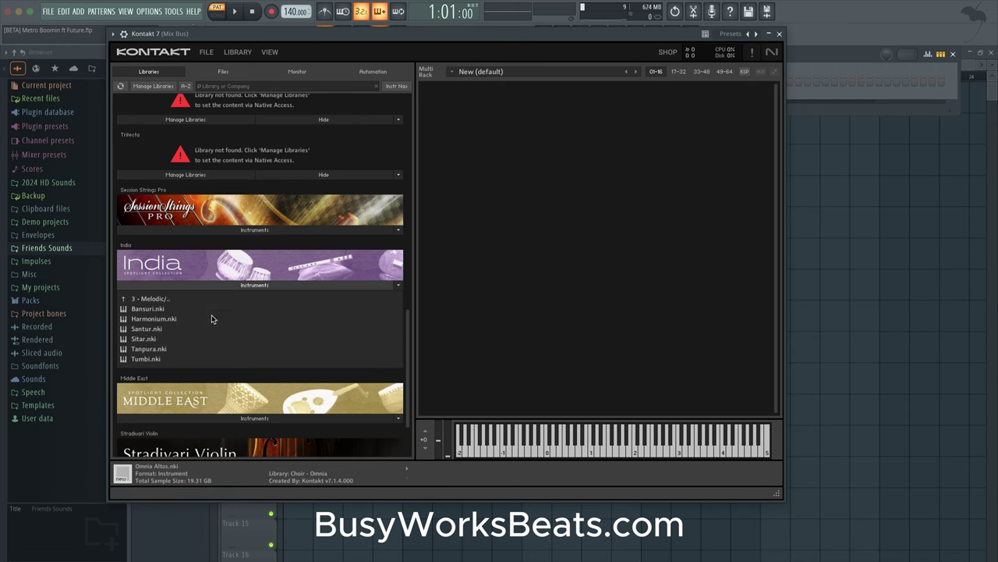
left_click(159, 299)
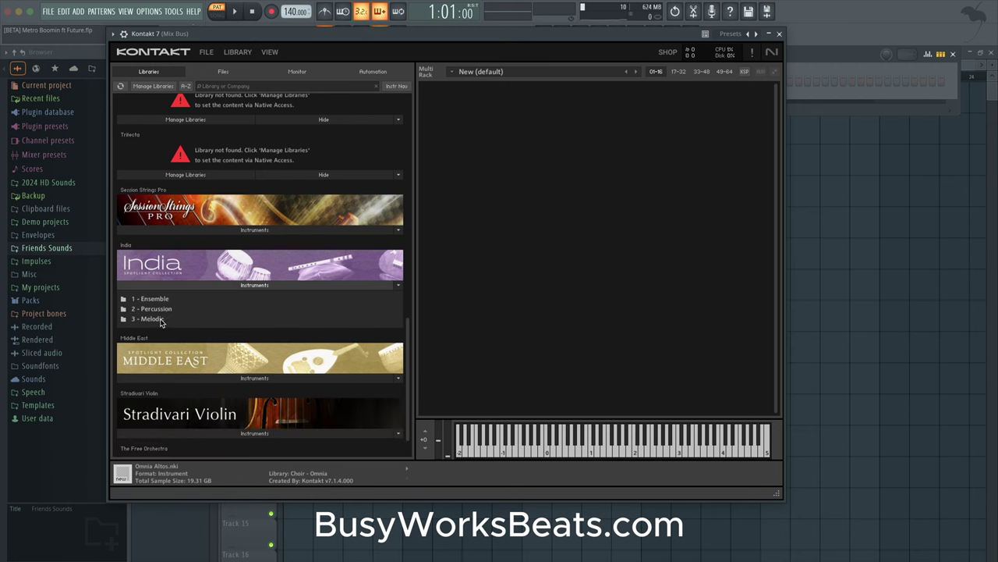
left_click(162, 320)
double_click(156, 309)
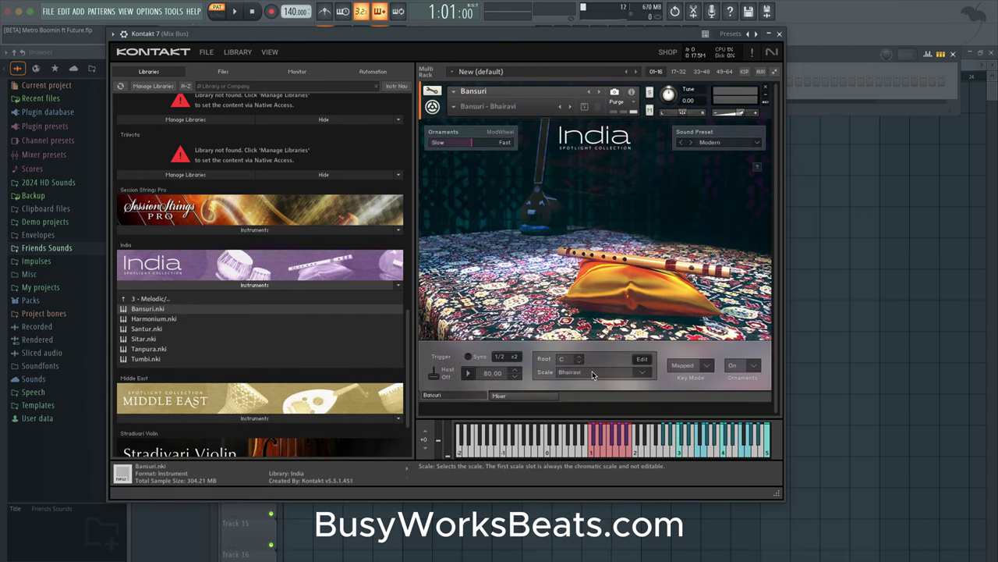
Set the Bansuri's scale to Chromatic and close the instrument window.
left_click(591, 373)
left_click(592, 340)
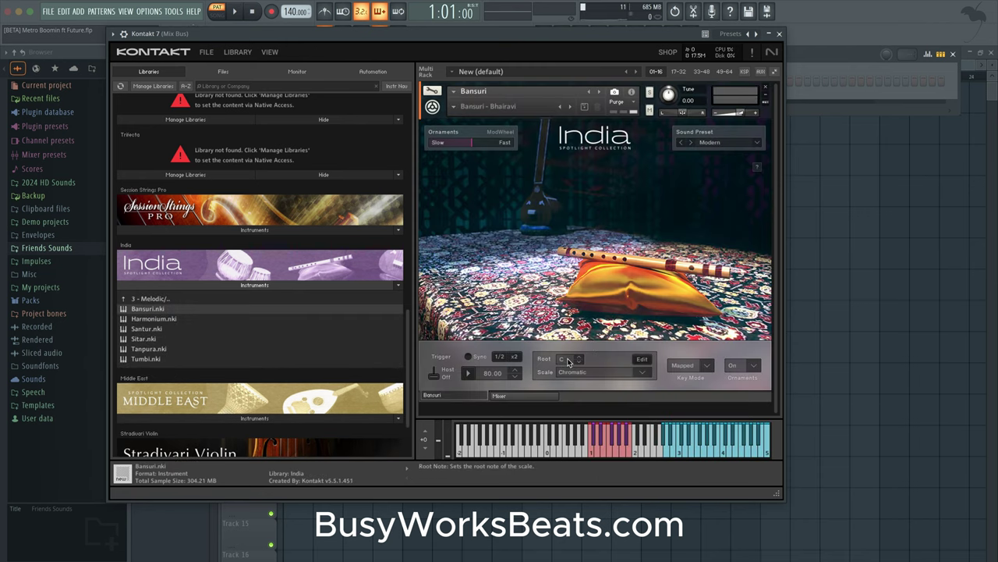
left_click(780, 35)
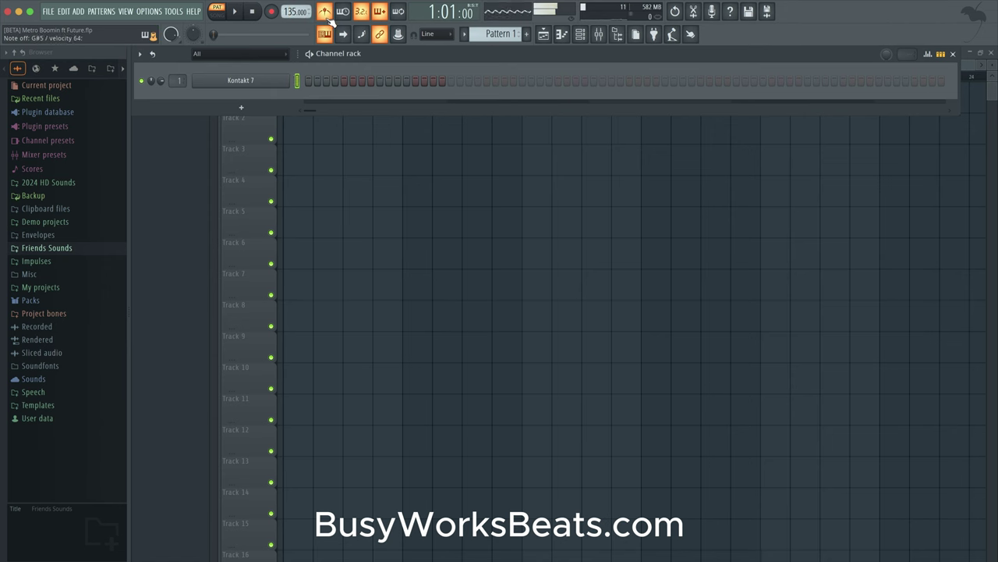
Record an eight-bar Bansuri melody into Pattern 1 as notes and automation against the metronome, then disarm recording.
key("space")
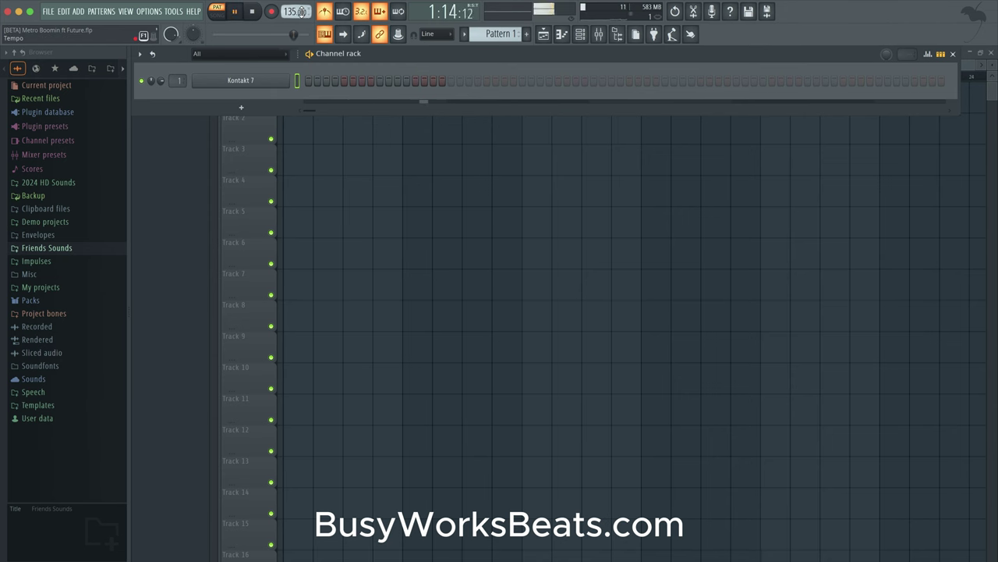
key("space")
left_click(270, 12)
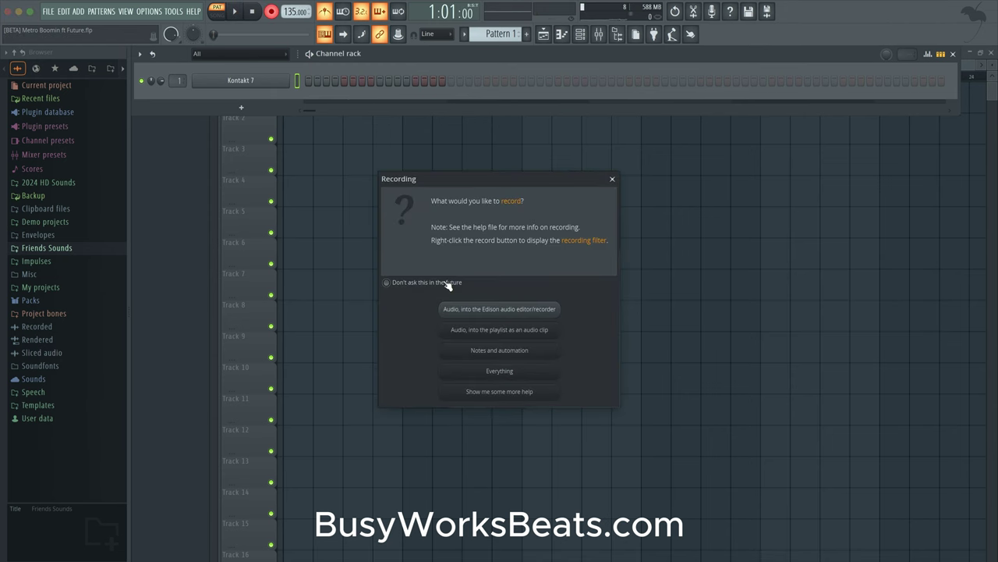
left_click(480, 352)
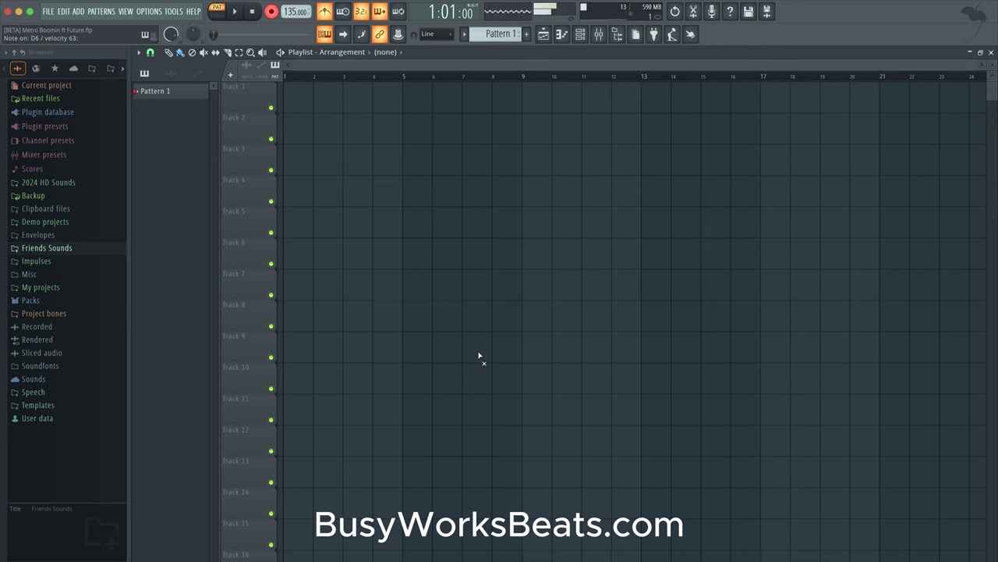
key("space")
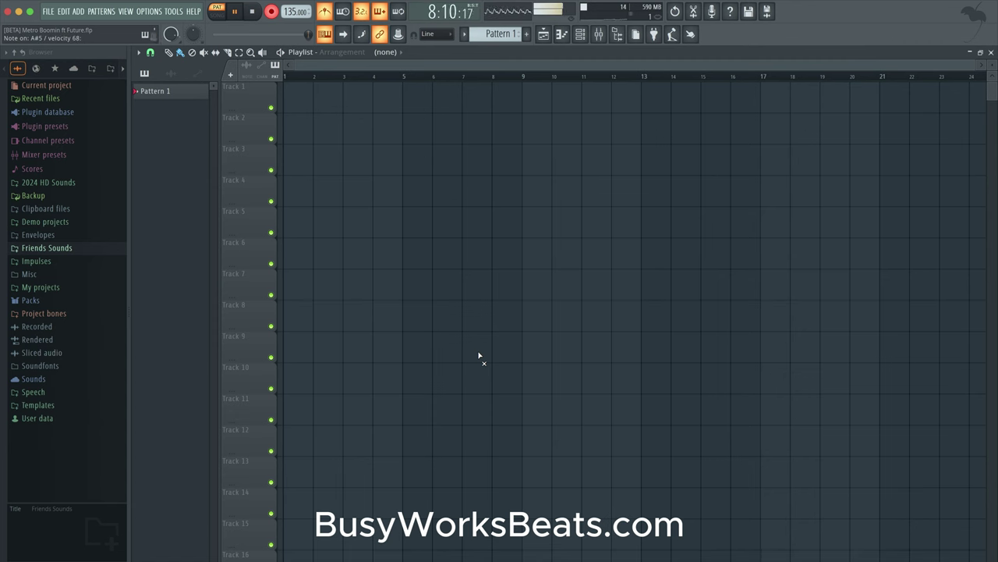
key("space")
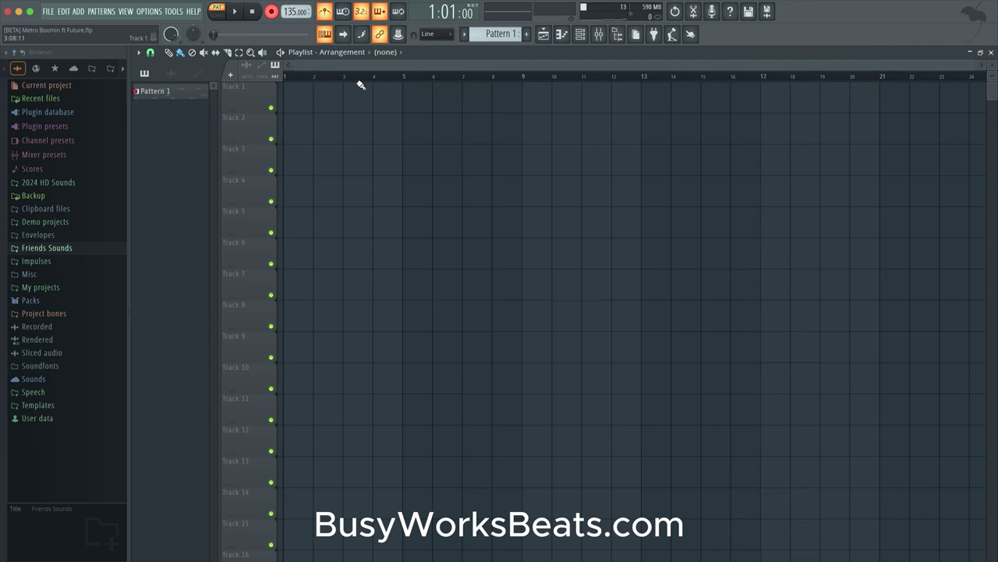
left_click(272, 12)
Place Pattern 1 on Track 1 of the playlist, starting at bar 1.
right_click(339, 114)
left_click(294, 98)
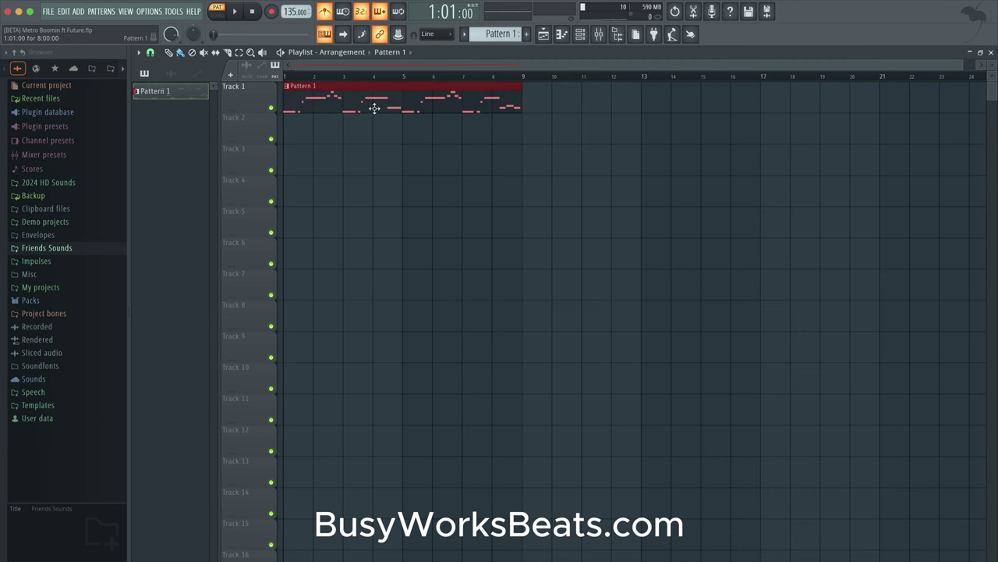
right_click(401, 156)
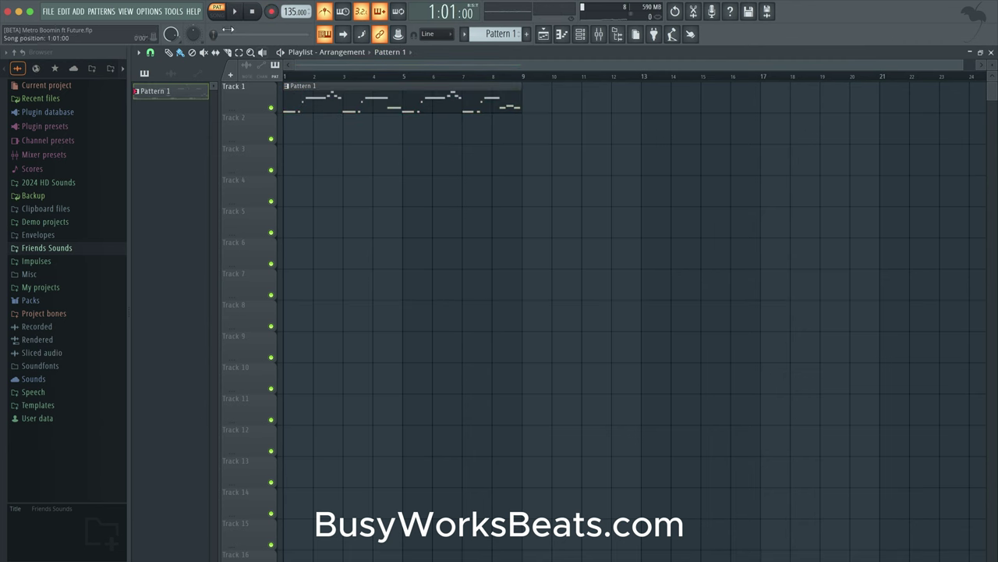
Play back the recorded melody and examine its notes in the piano roll, including the short four-note run in bar 2.
key("space")
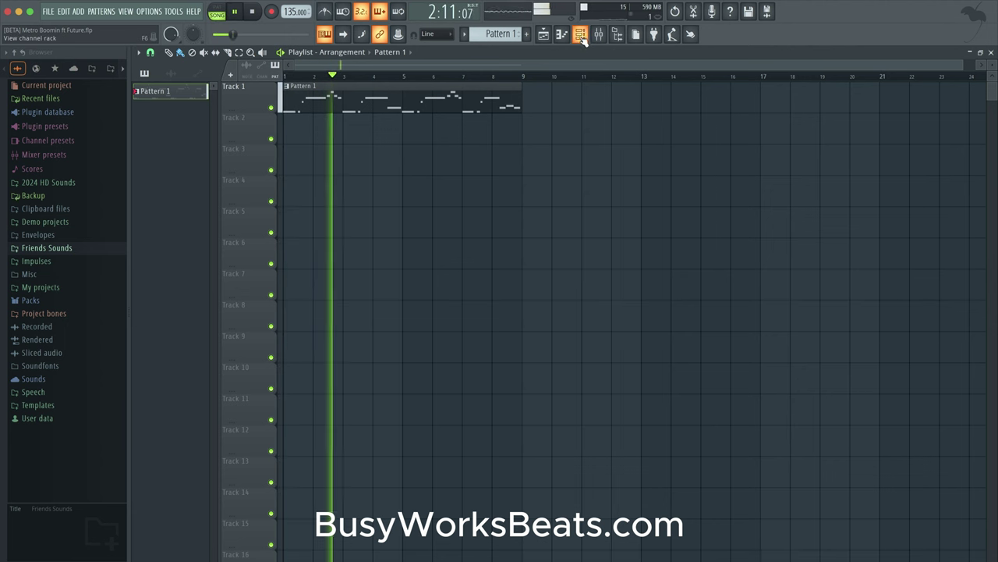
double_click(351, 109)
key("space")
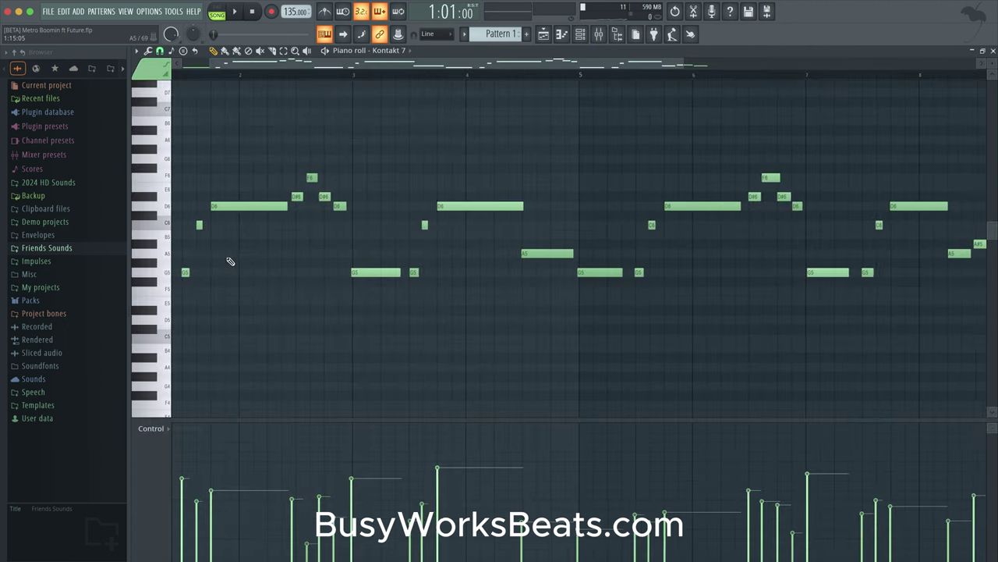
scroll(286, 261, "left", 2)
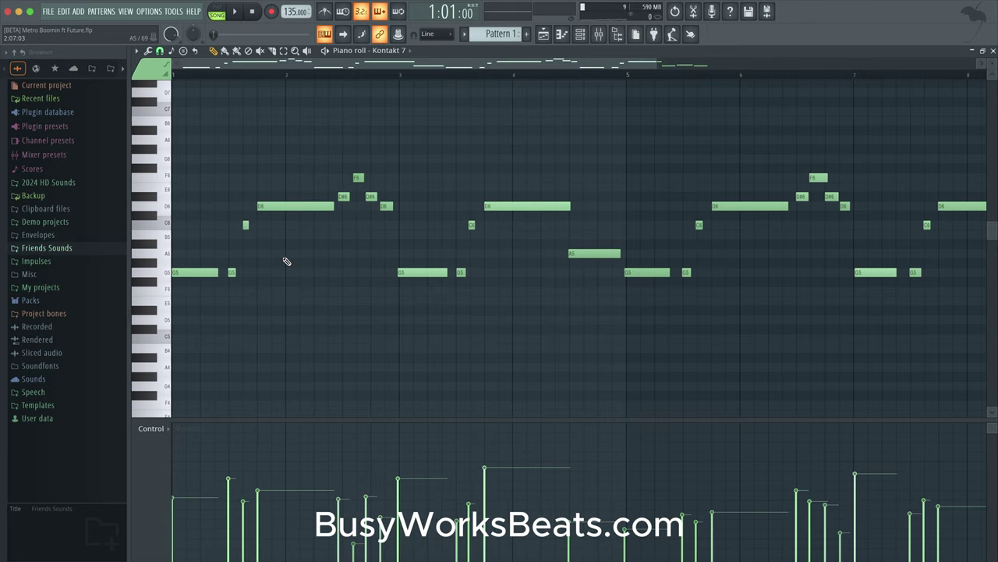
key("space")
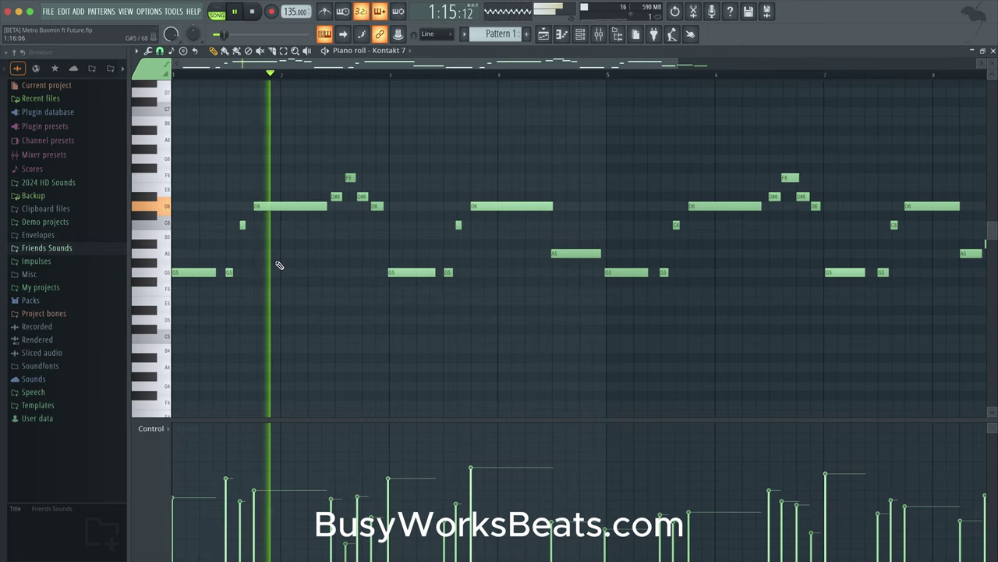
scroll(323, 223, "down", 2)
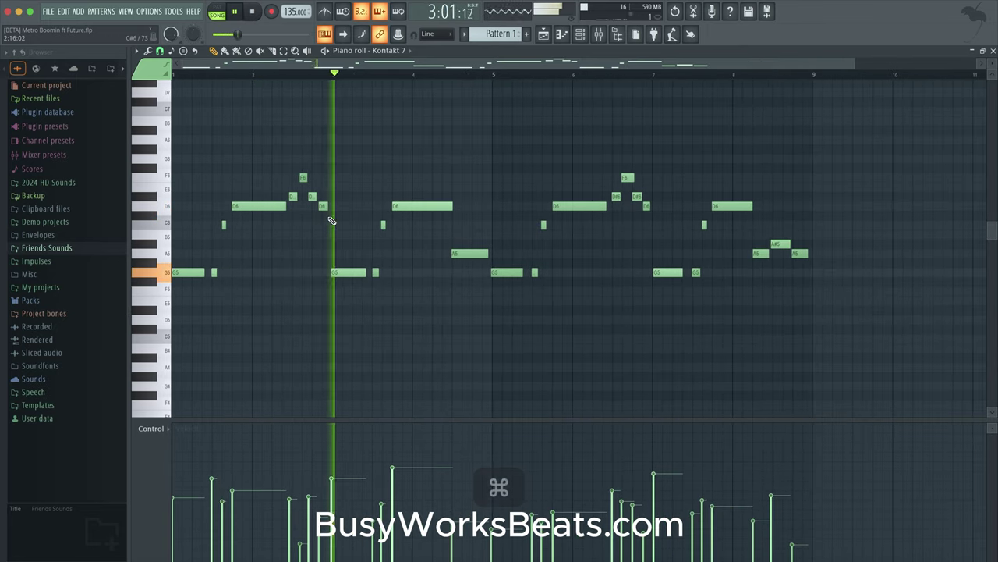
left_click_drag(334, 228, 306, 195)
scroll(289, 160, "up", 2)
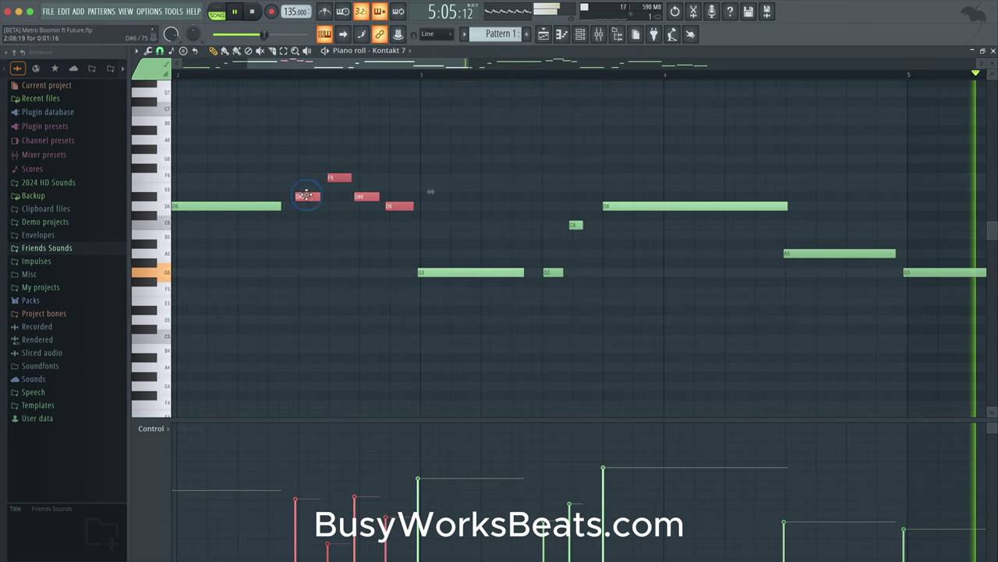
scroll(512, 260, "down", 3)
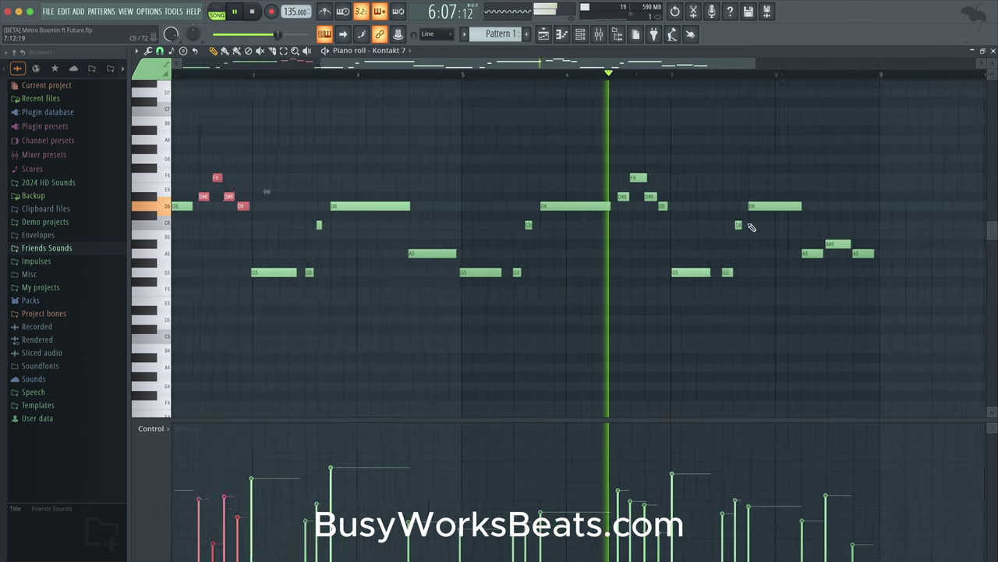
scroll(753, 226, "up", 1)
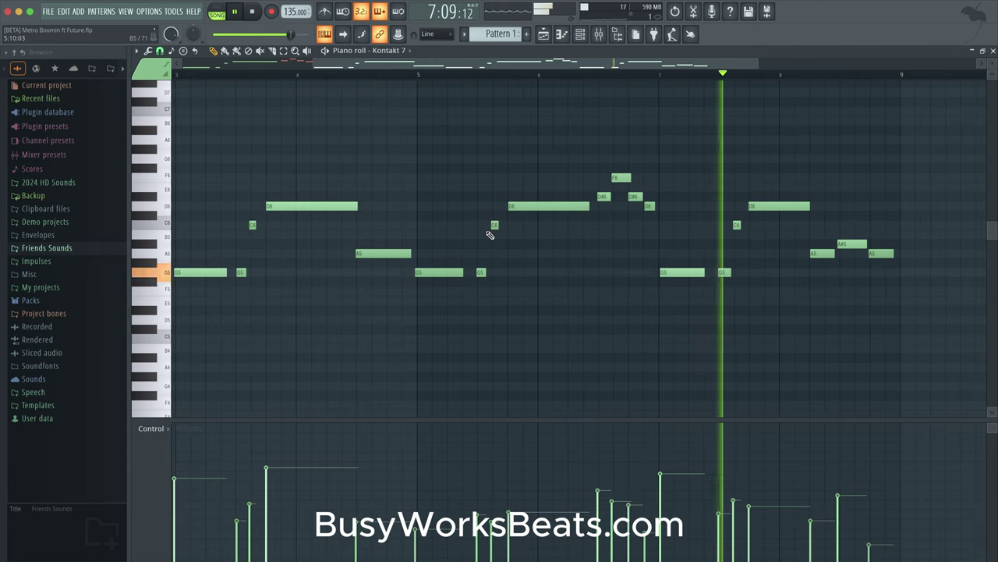
scroll(706, 245, "down", 1)
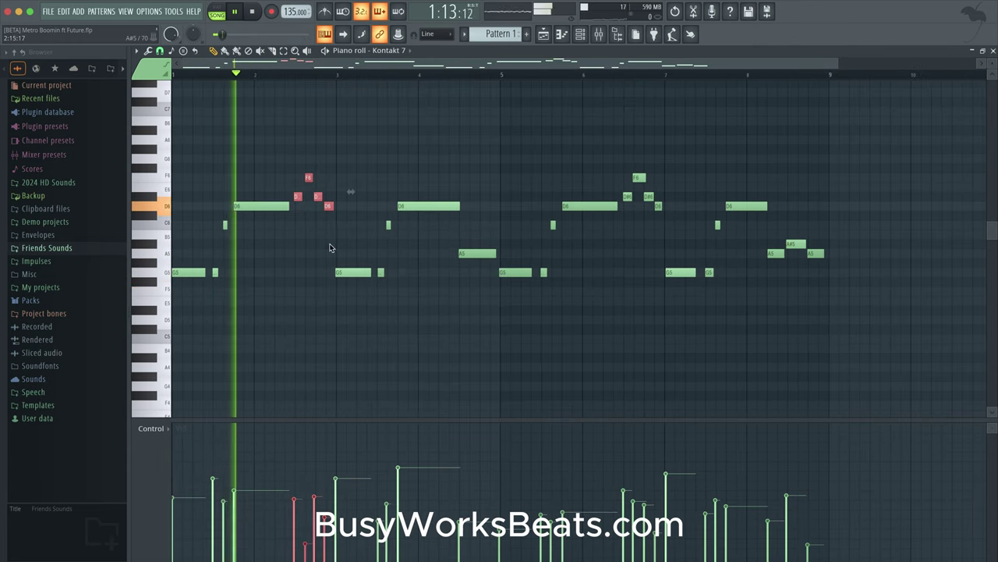
scroll(299, 220, "up", 1)
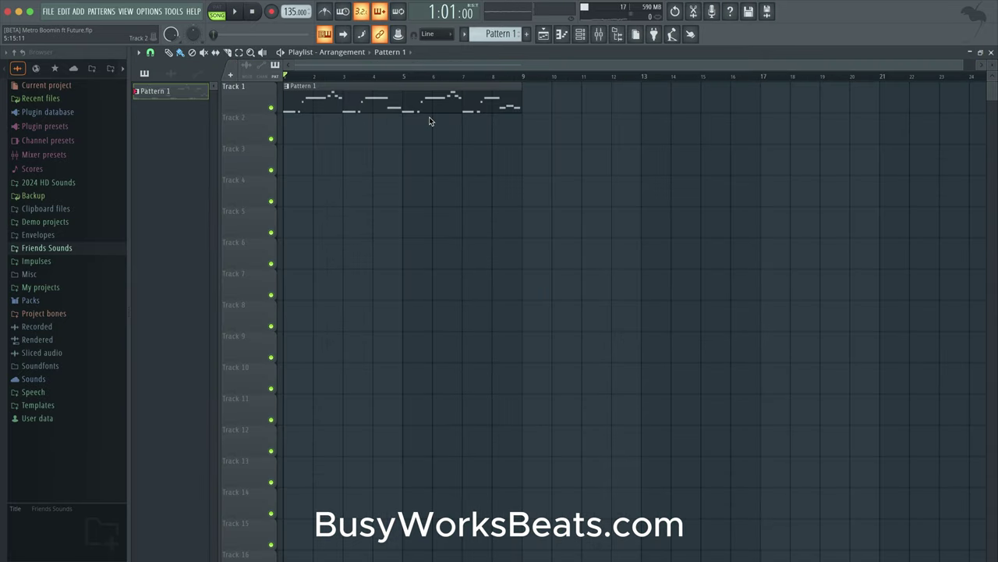
Route the Kontakt 7 channel to mixer track 3 and load kHs Reverser in its first effect slot.
left_click(579, 33)
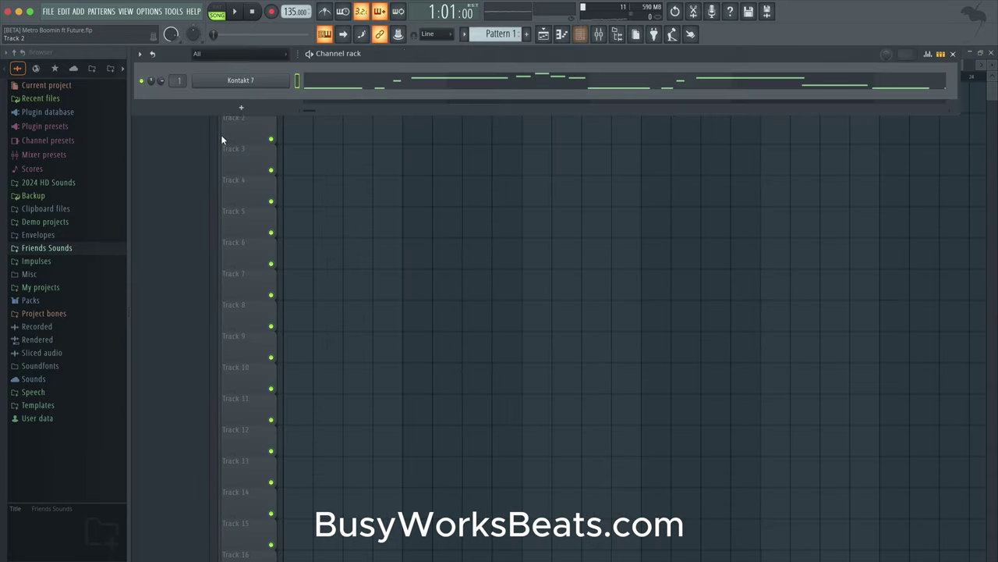
key("super+l")
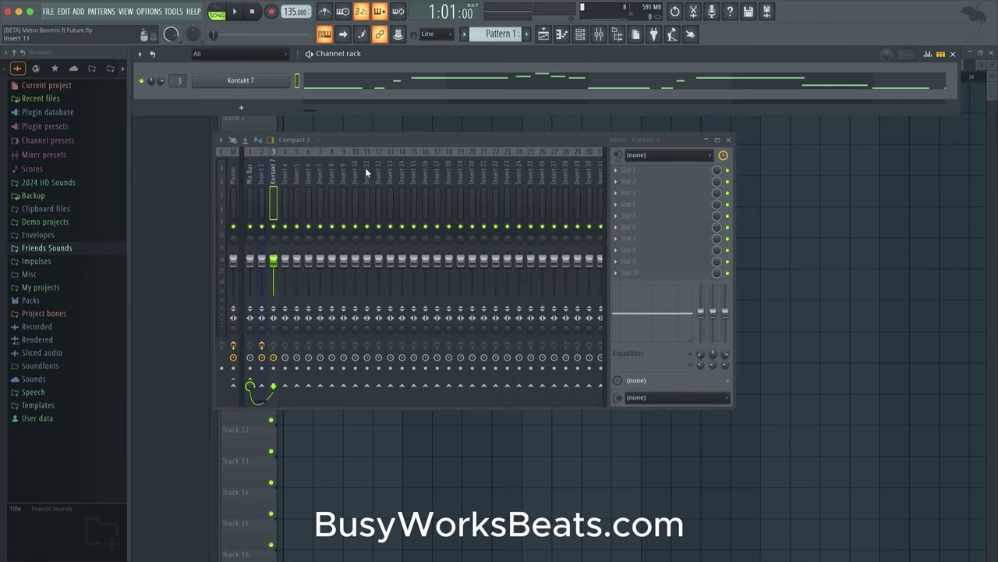
left_click(624, 170)
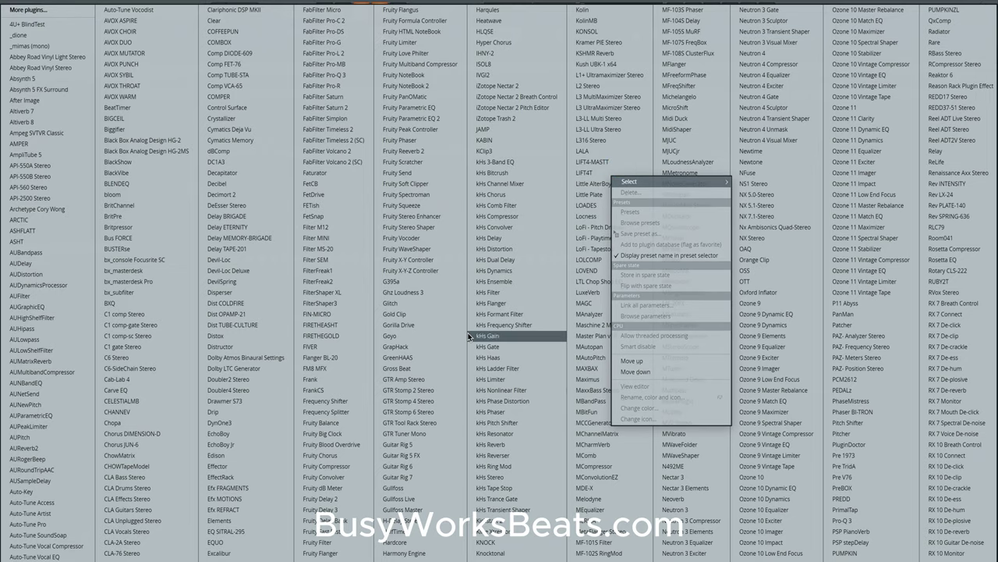
left_click(506, 453)
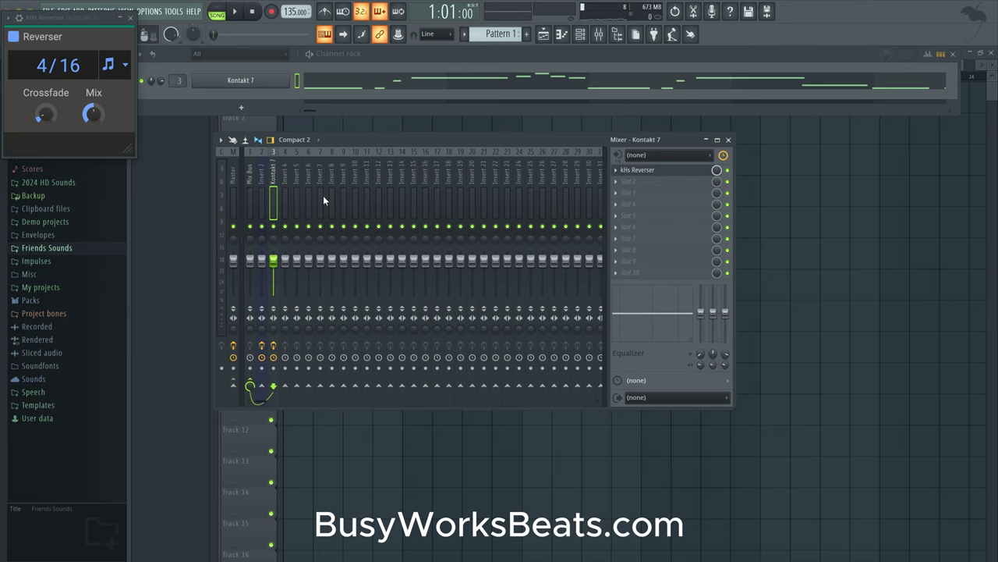
Rename mixer insert 4 to REVERB.
right_click(285, 187)
left_click(302, 161)
type("RE")
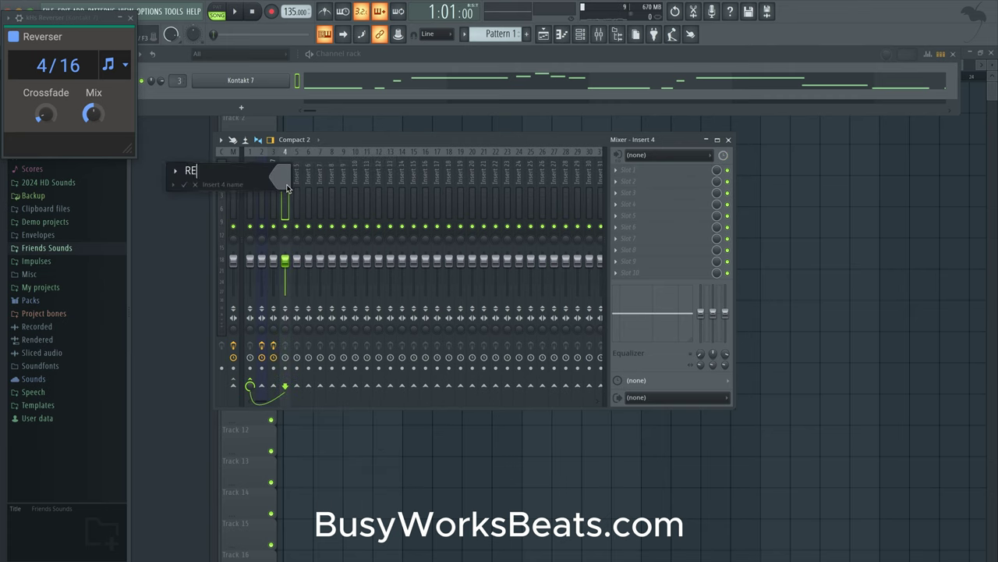
type("VERB")
key("Return")
Load ValhallaVintageVerb in the first effect slot of the REVERB mixer track.
left_click(643, 171)
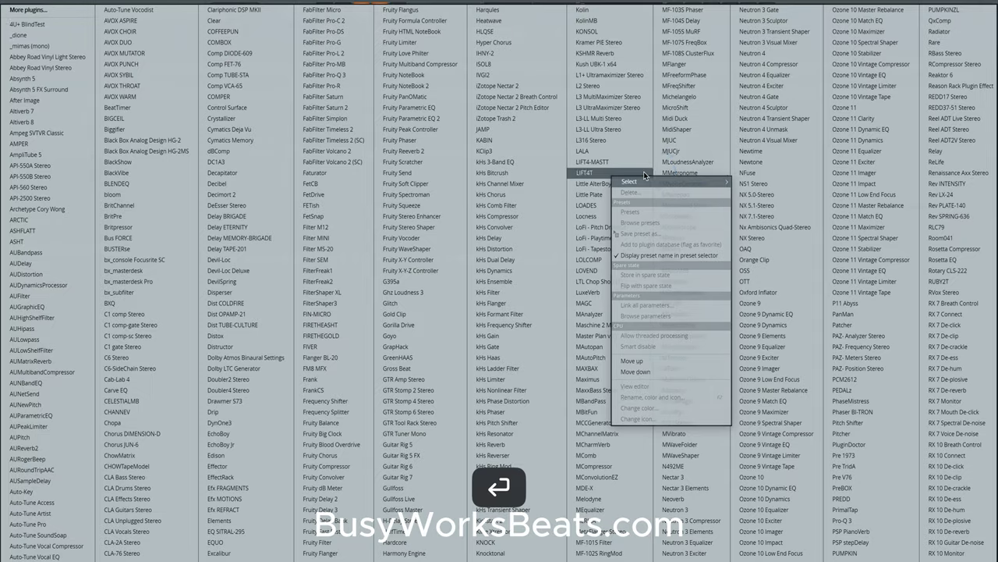
scroll(643, 171, "down", 10)
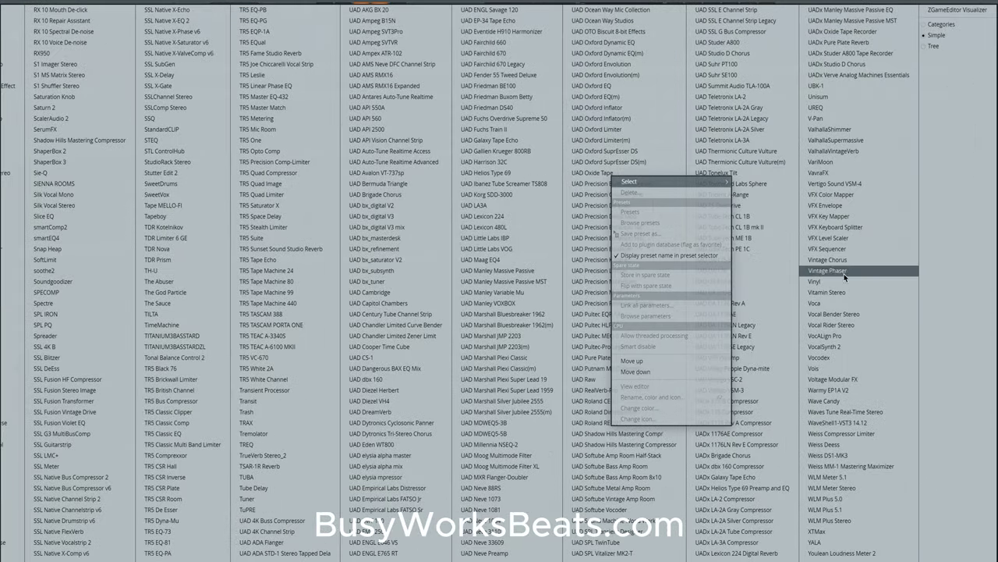
left_click(836, 151)
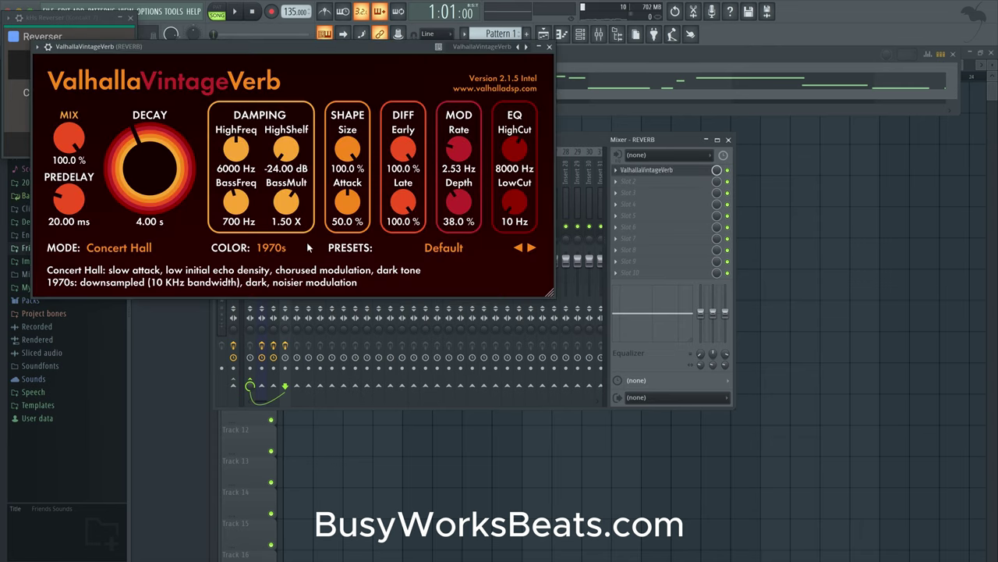
left_click(273, 247)
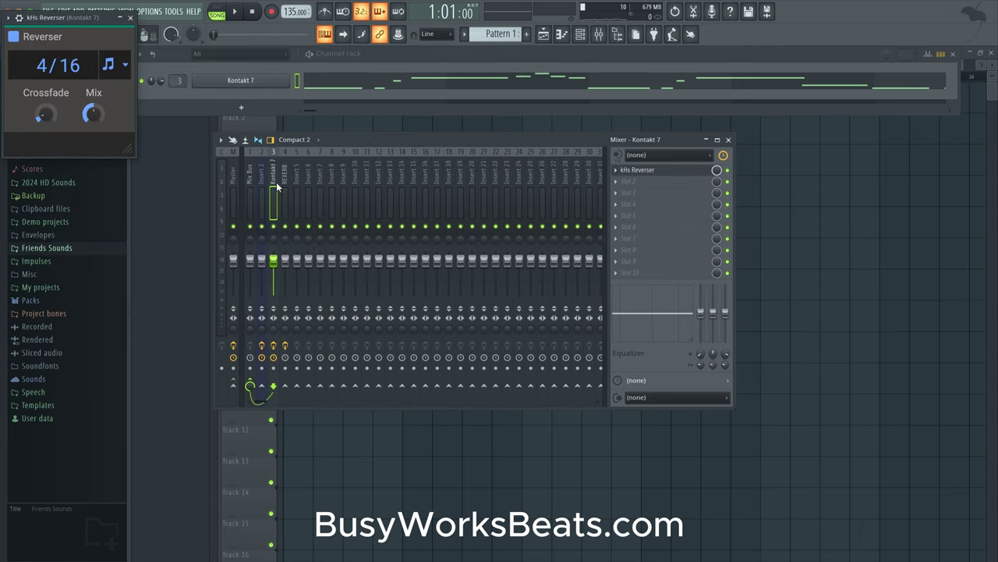
Load Gross Beat in the second effect slot of the REVERB mixer track.
left_click(276, 185)
left_click(284, 221)
left_click(673, 192)
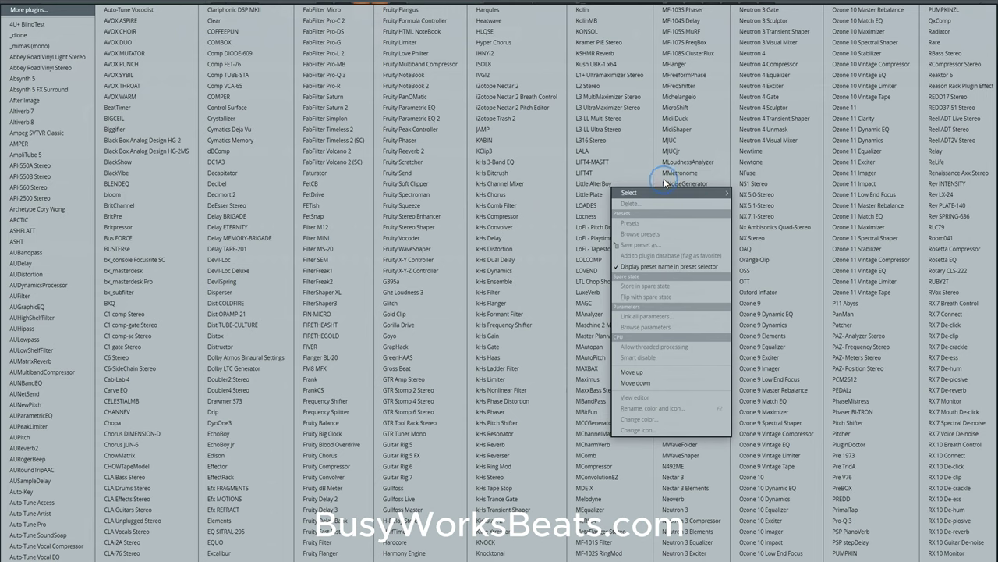
left_click(416, 368)
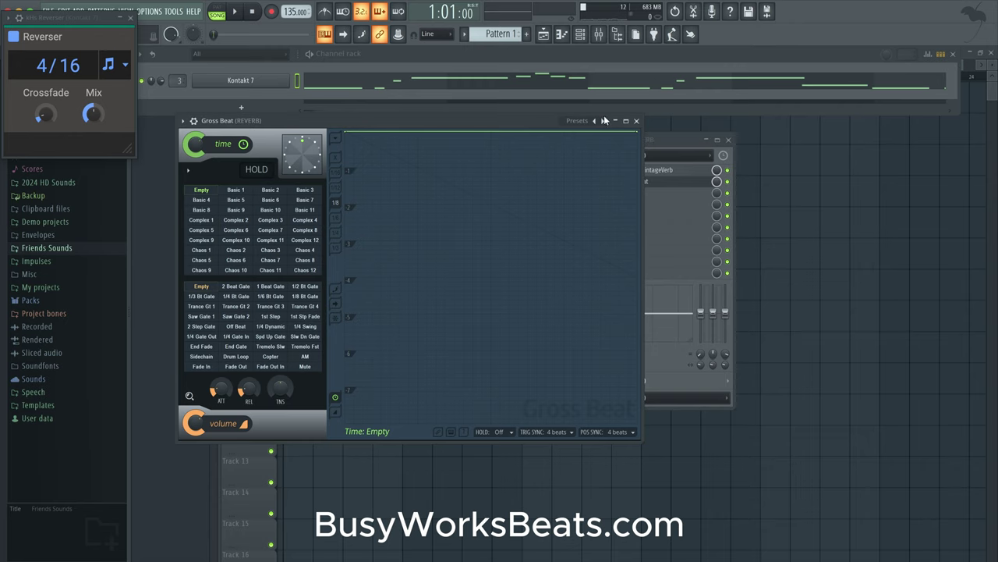
Set Gross Beat on the REVERB track to the Momentary preset with the 1/2 Speed time effect, and close its window.
left_click(604, 120)
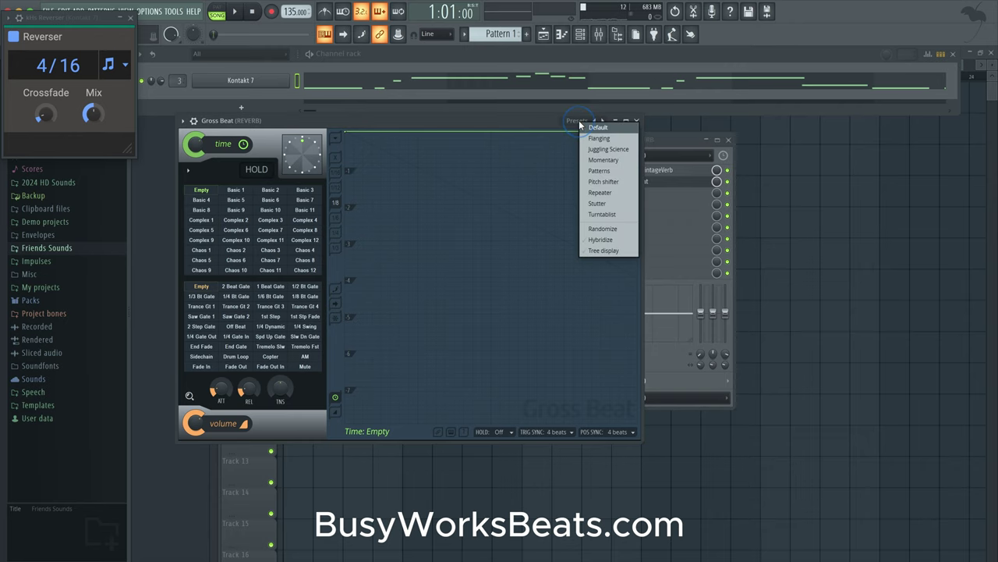
left_click(596, 154)
left_click(285, 265)
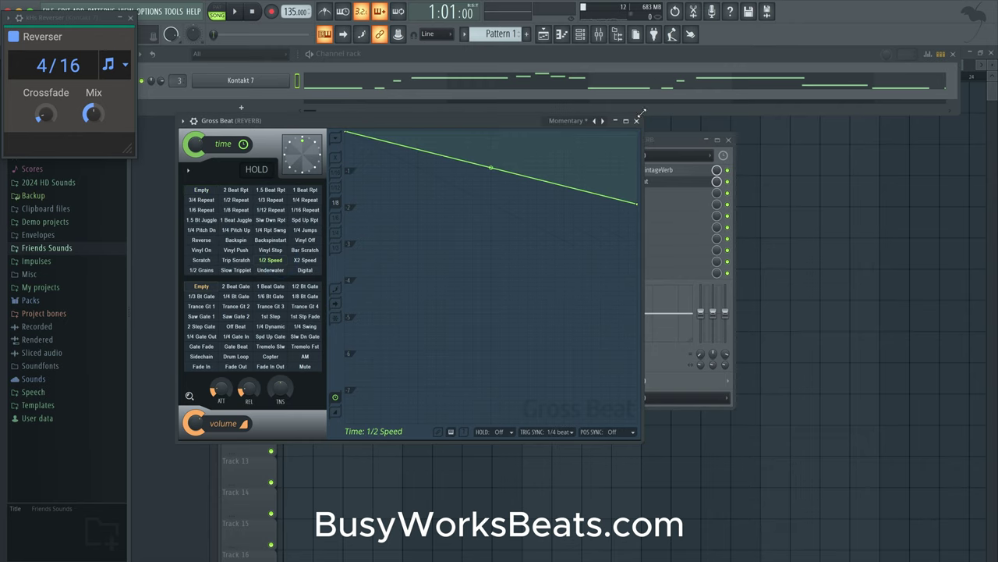
left_click(637, 121)
Send the Kontakt 7 mixer track to REVERB and load kHs Pitch Shifter in its second effect slot, set to +12.00 semitones.
key("Left")
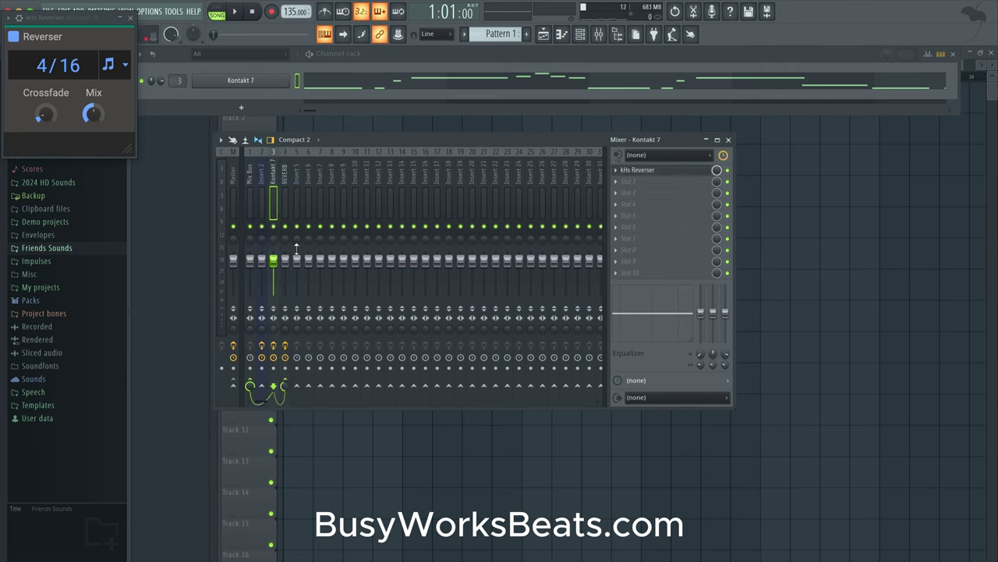
left_click(639, 182)
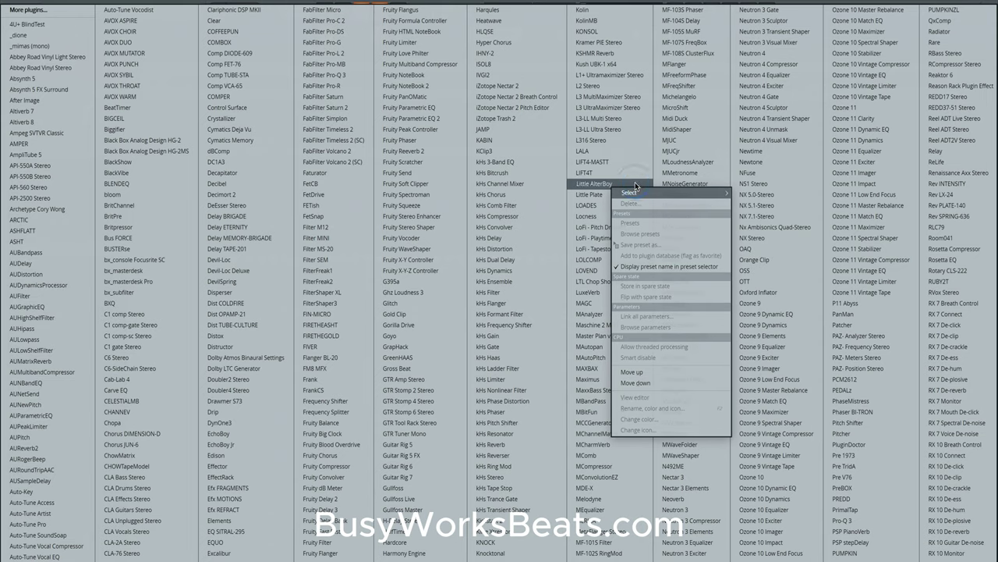
left_click(511, 422)
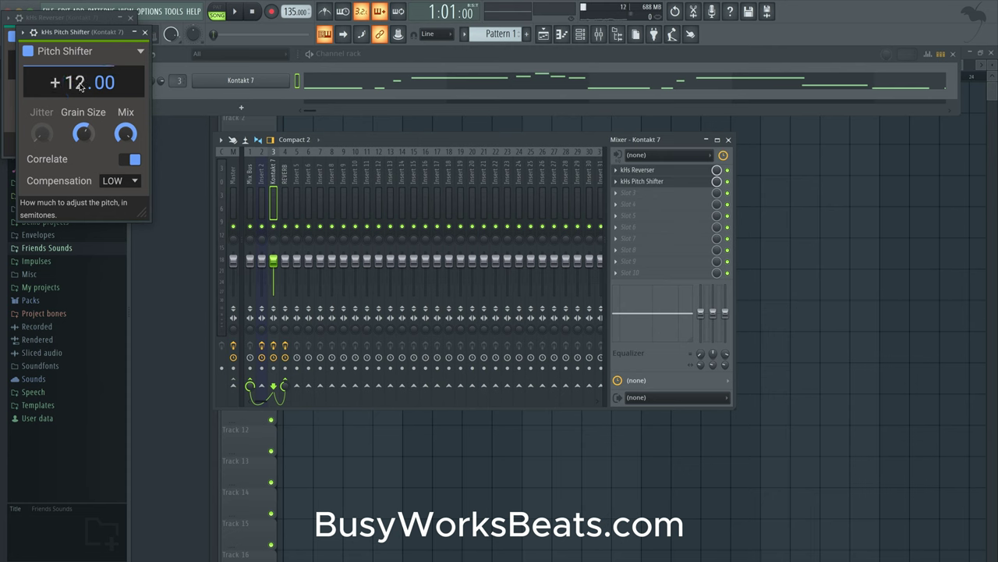
Play back the processed melody, lower the Kontakt 7 mixer fader slightly, and close both kHs effect windows.
key("space")
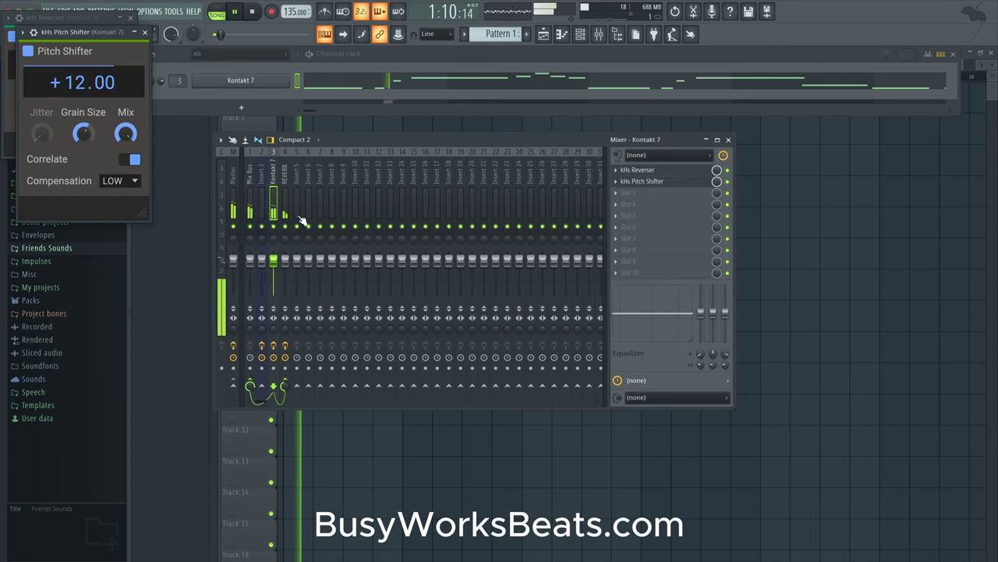
left_click(766, 218)
left_click(584, 36)
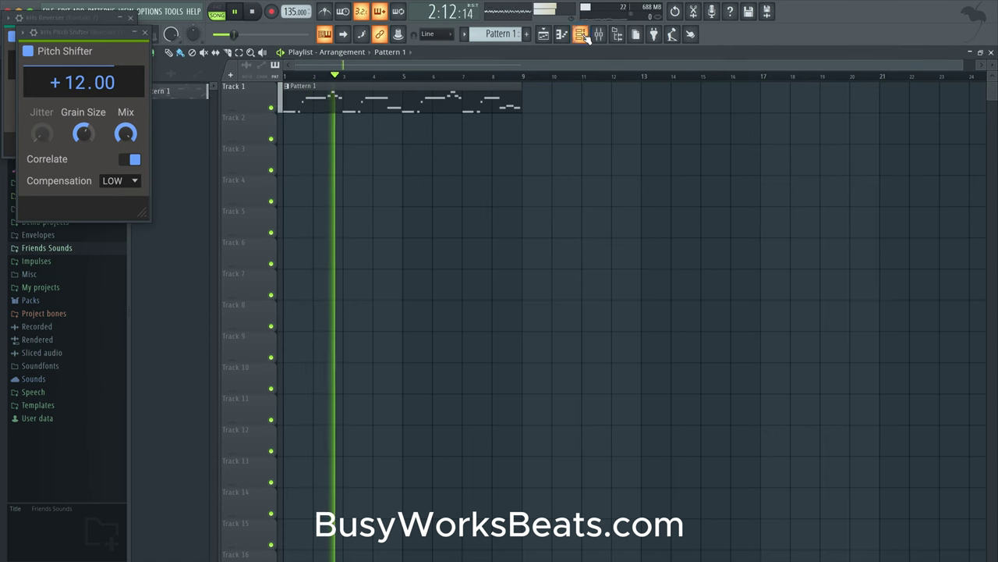
left_click(599, 34)
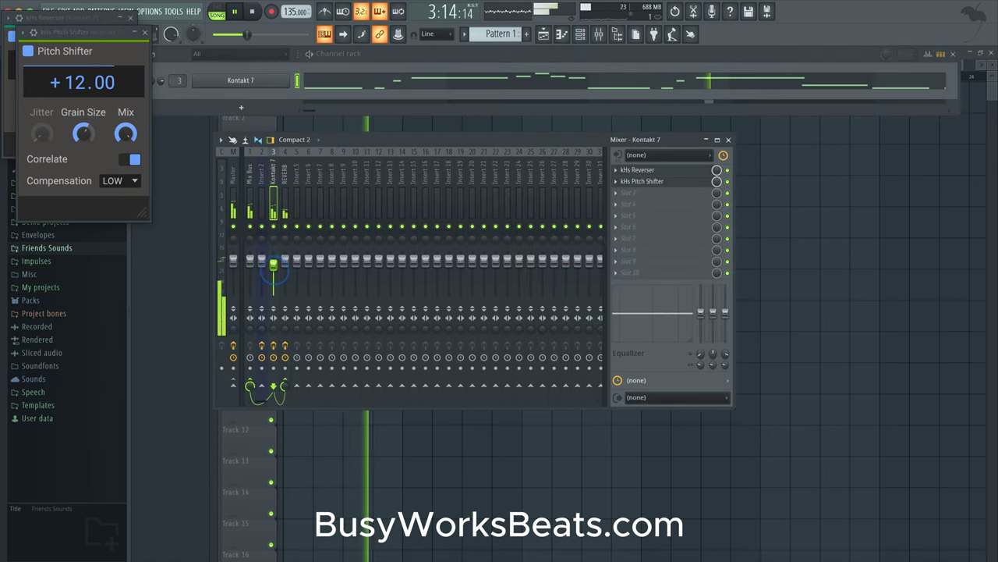
left_click(772, 298)
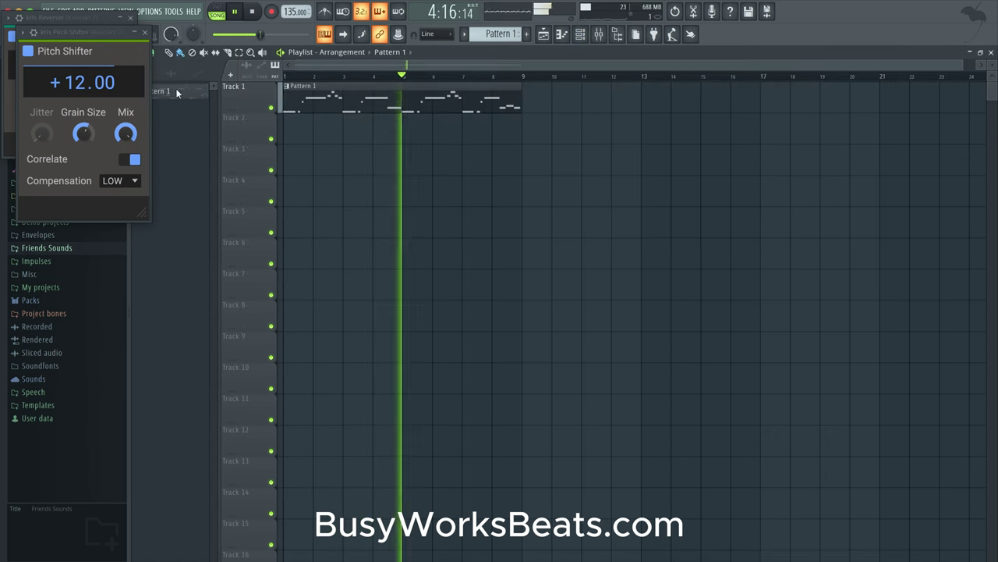
left_click(144, 32)
left_click(130, 17)
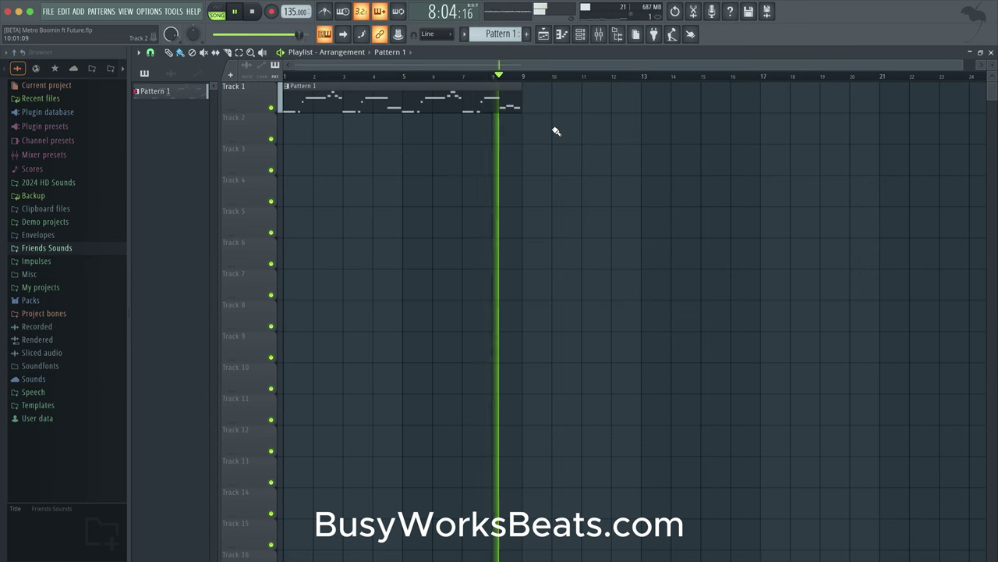
key("space")
Switch to the empty Pattern 2 and add an Omnisphere channel to the channel rack.
key("F6")
left_click_drag(505, 34, 506, 30)
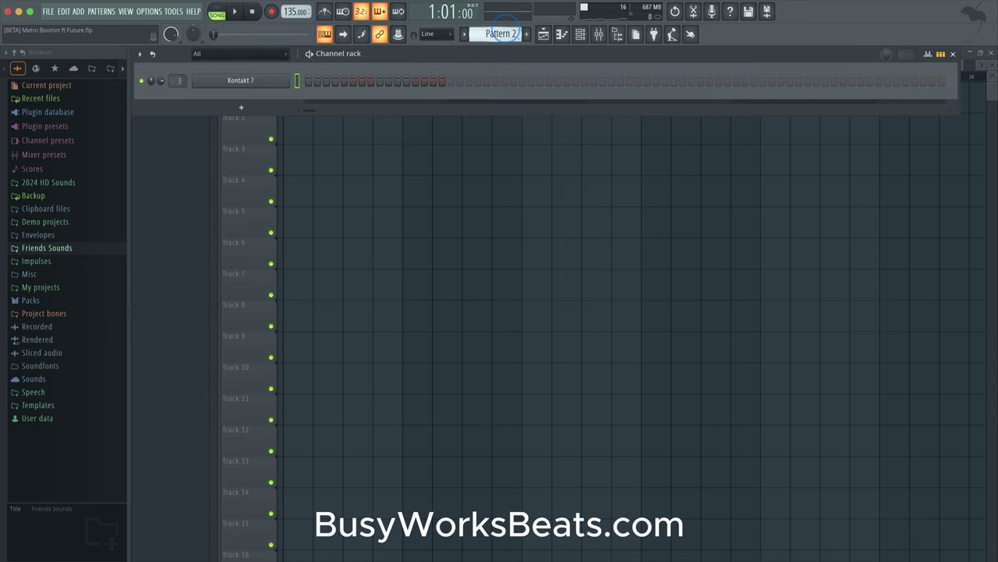
left_click(262, 110)
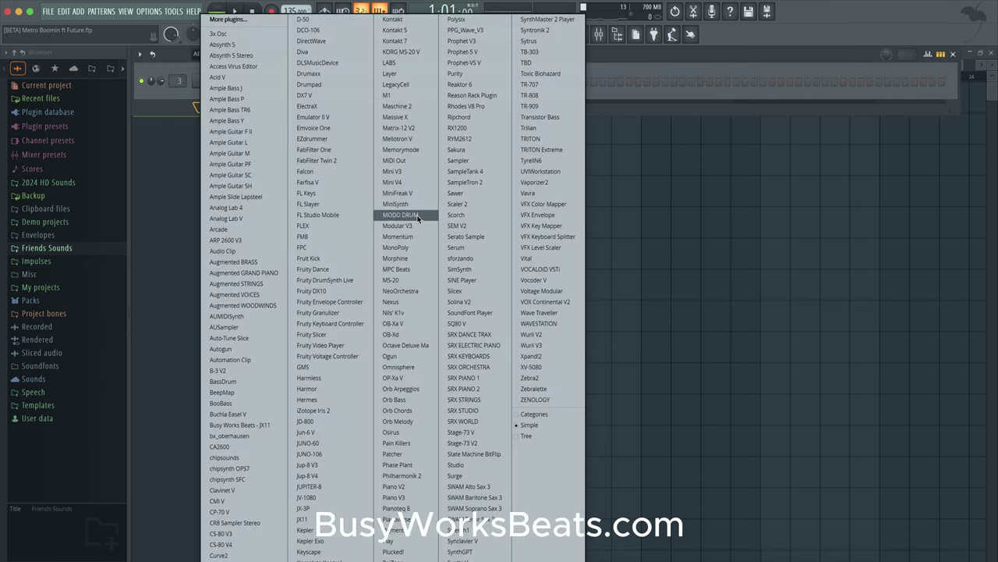
left_click(411, 366)
Filter the Omnisphere patch browser to the Hardware Library directory and the Analog Classics type.
left_click(135, 92)
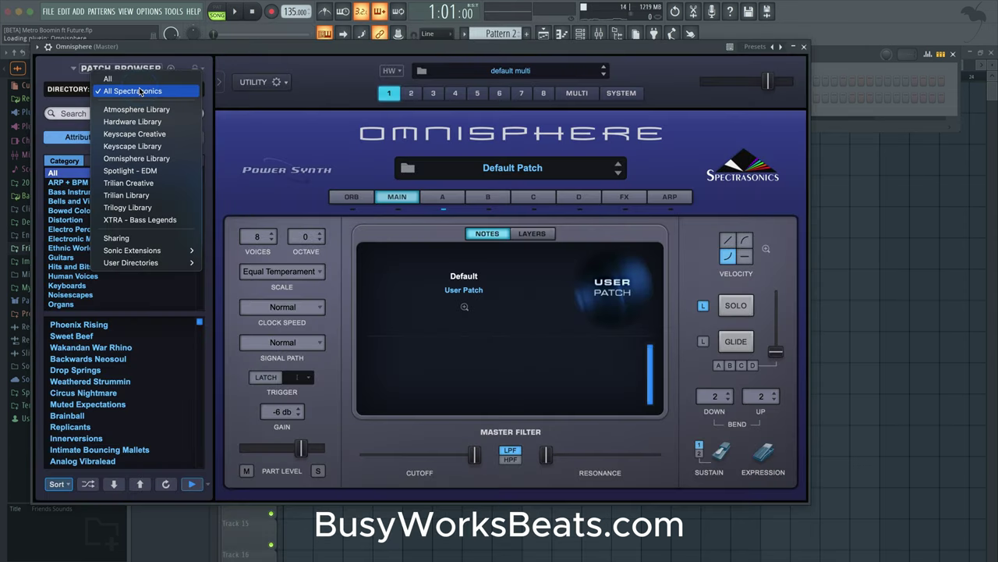
left_click(153, 123)
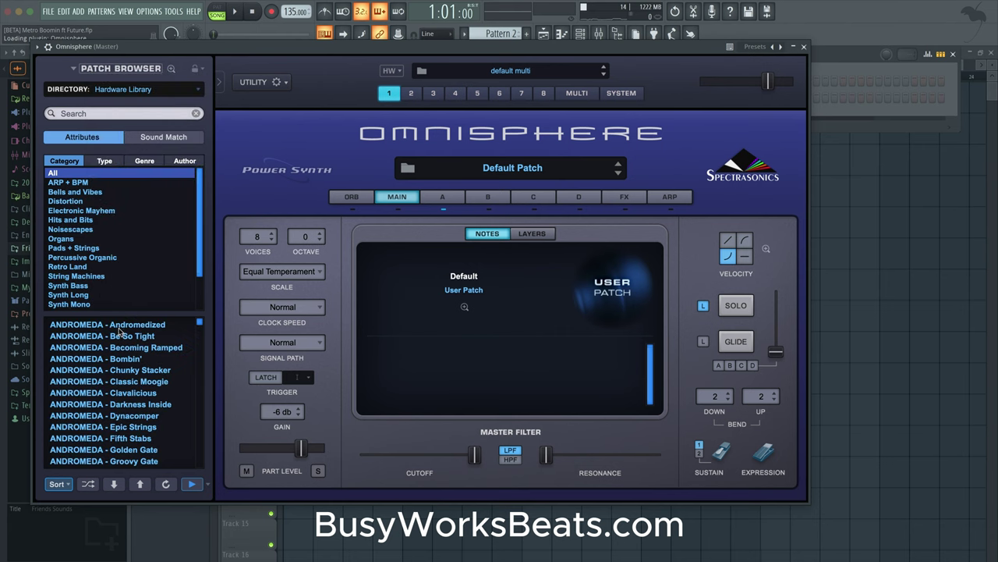
scroll(124, 355, "down", 10)
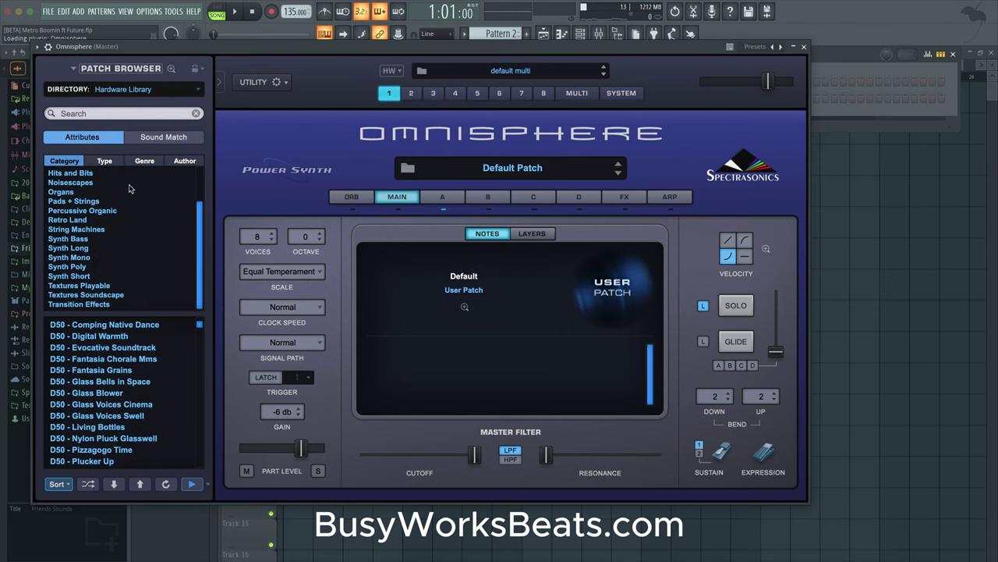
left_click(105, 160)
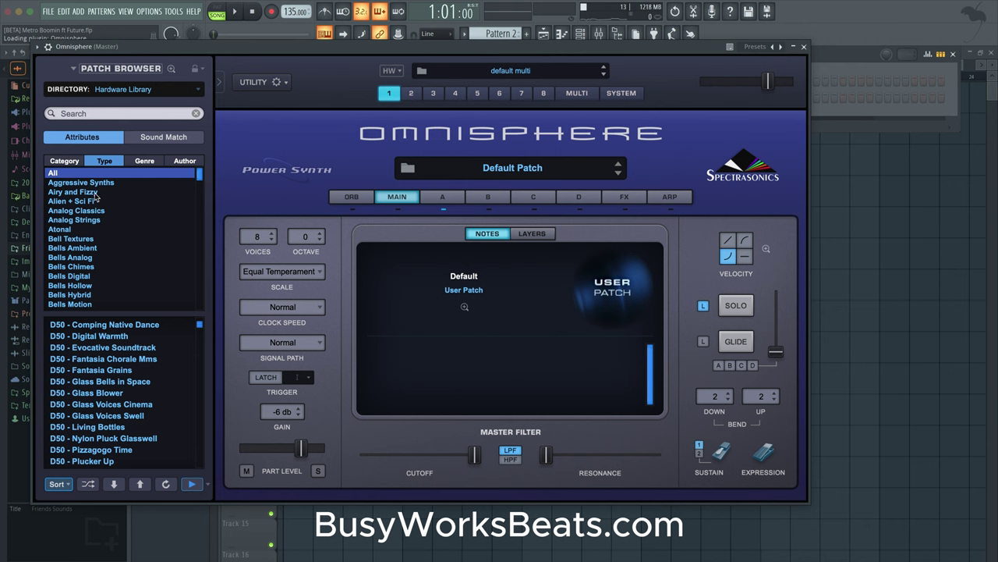
left_click(95, 212)
Load and audition the patch MKS80 - Back to the 80's 1 from the filtered patch list.
scroll(202, 333, "down", 10)
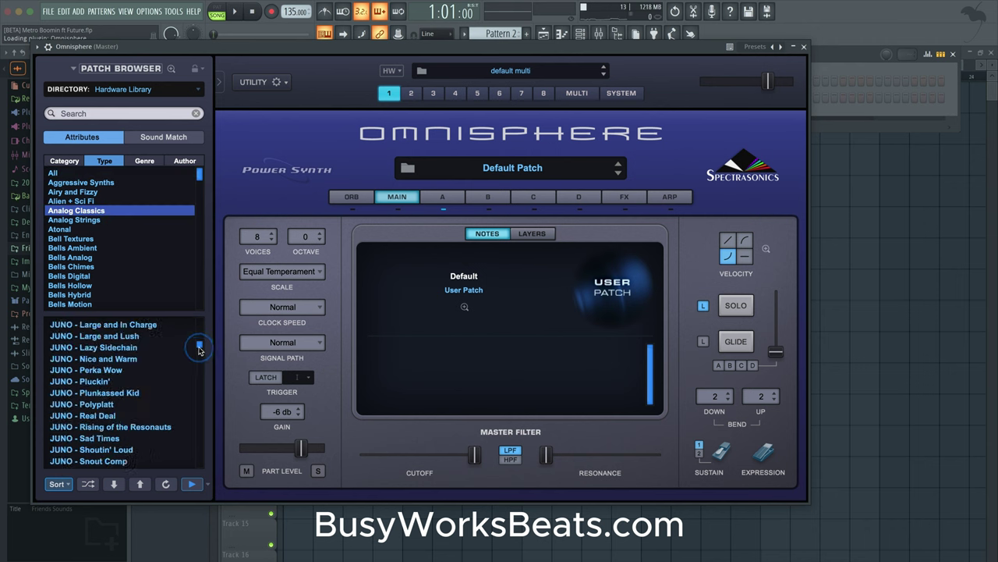
scroll(97, 397, "down", 4)
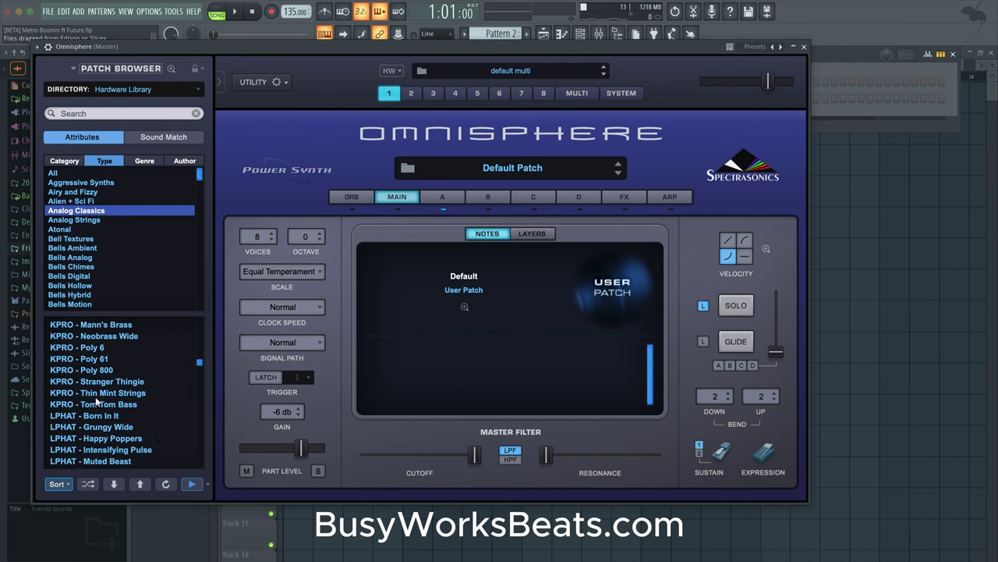
scroll(97, 400, "down", 2)
scroll(105, 438, "down", 3)
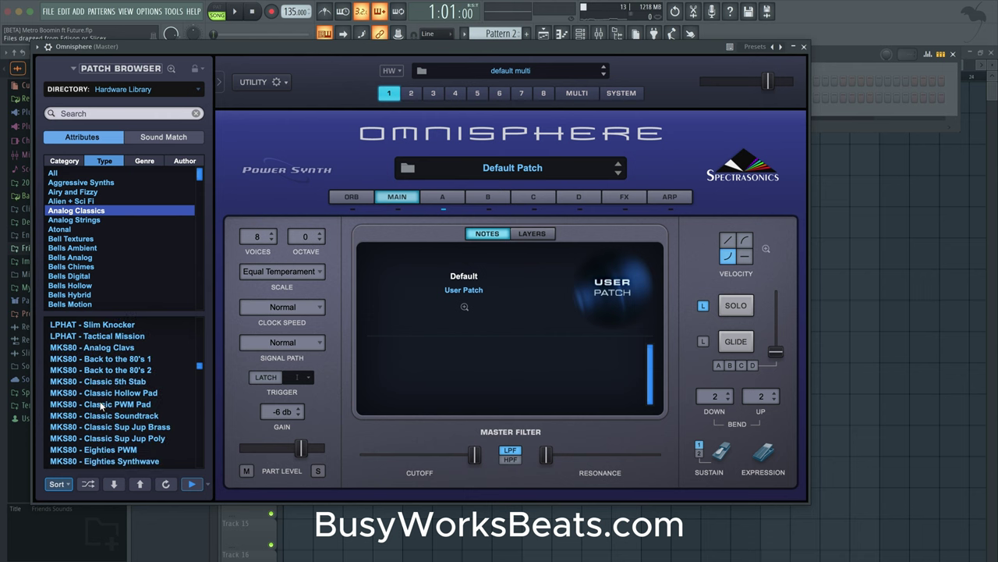
left_click(101, 360)
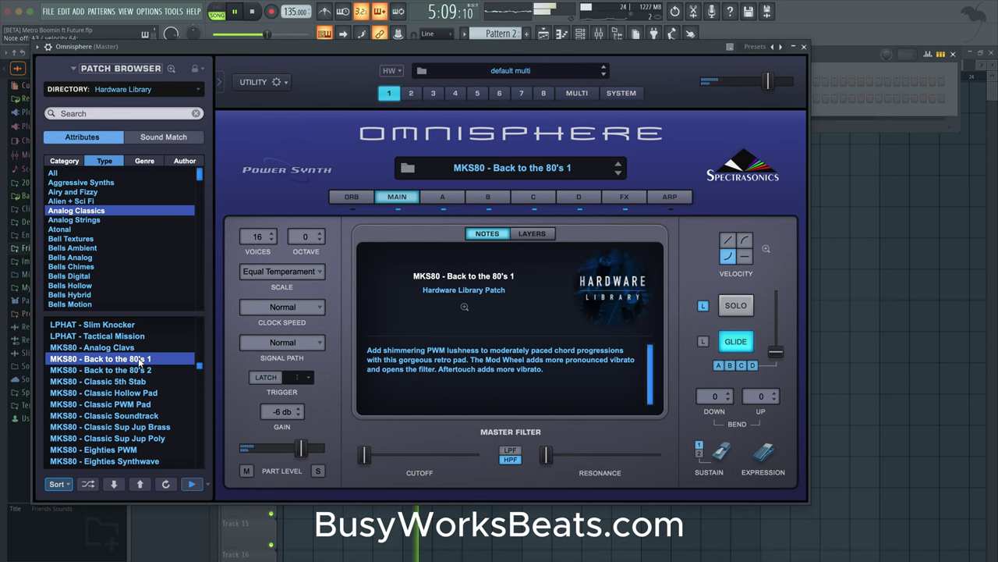
Shuffle the patch list, load SUB37 - Classic Fifth, lower Omnisphere's master level, and close its window.
left_click(88, 484)
left_click(109, 415)
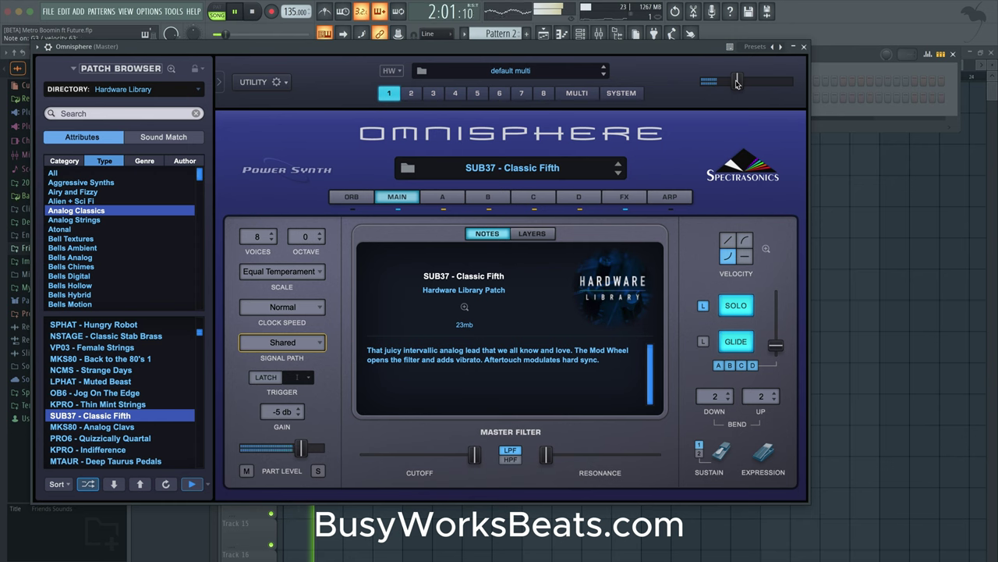
left_click(804, 48)
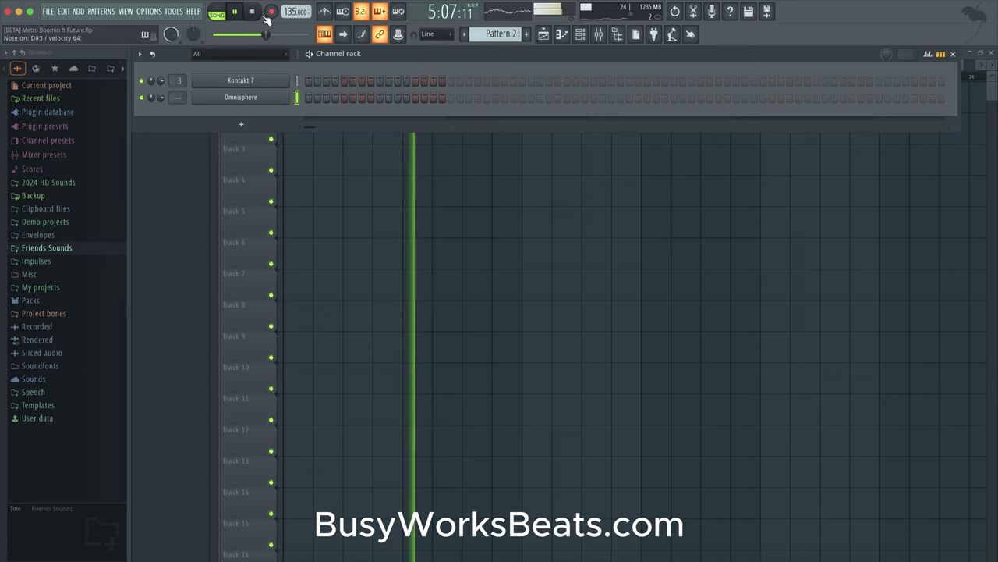
Record a 16-bar Omnisphere part into Pattern 2 with the metronome on, and repeat the Pattern 1 clip at bar 9 on Track 1.
left_click(252, 11)
left_click(271, 11)
left_click(488, 348)
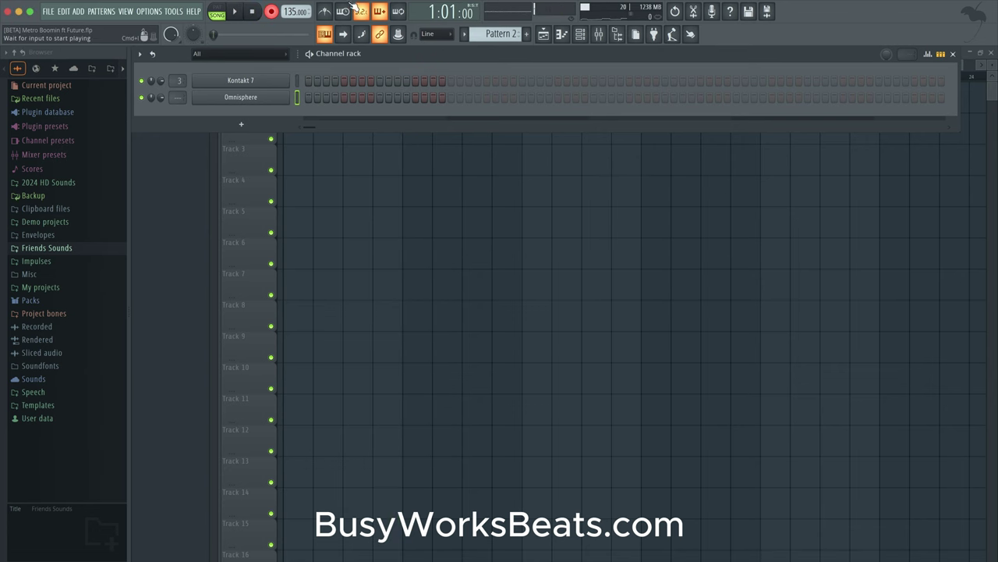
left_click(334, 11)
left_click(340, 206)
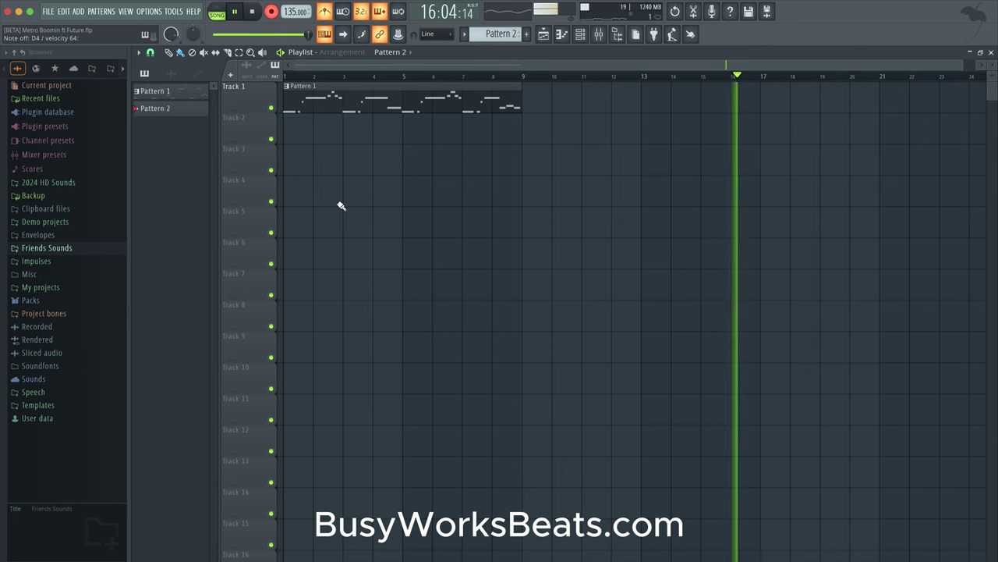
key("space")
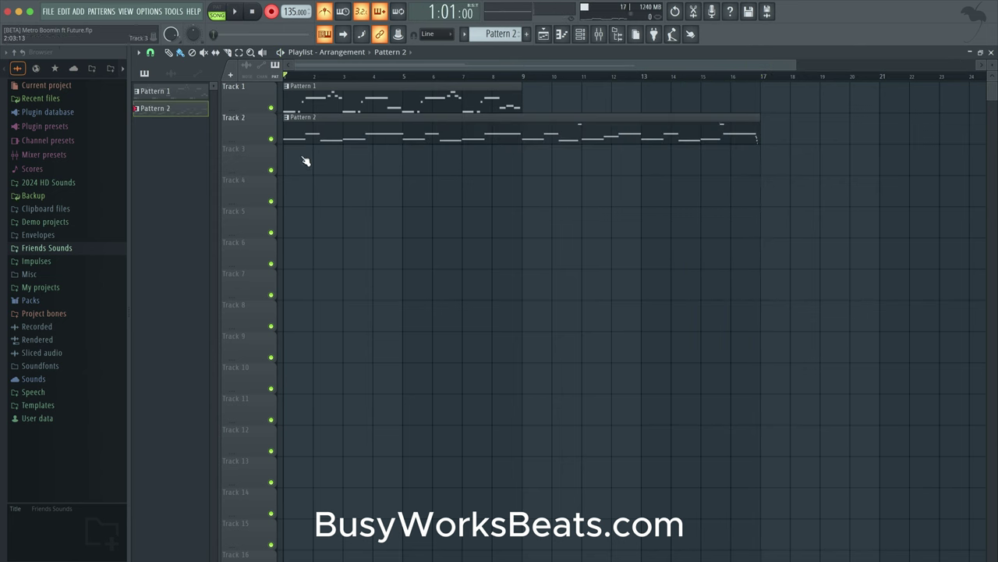
left_click_drag(456, 99, 579, 99)
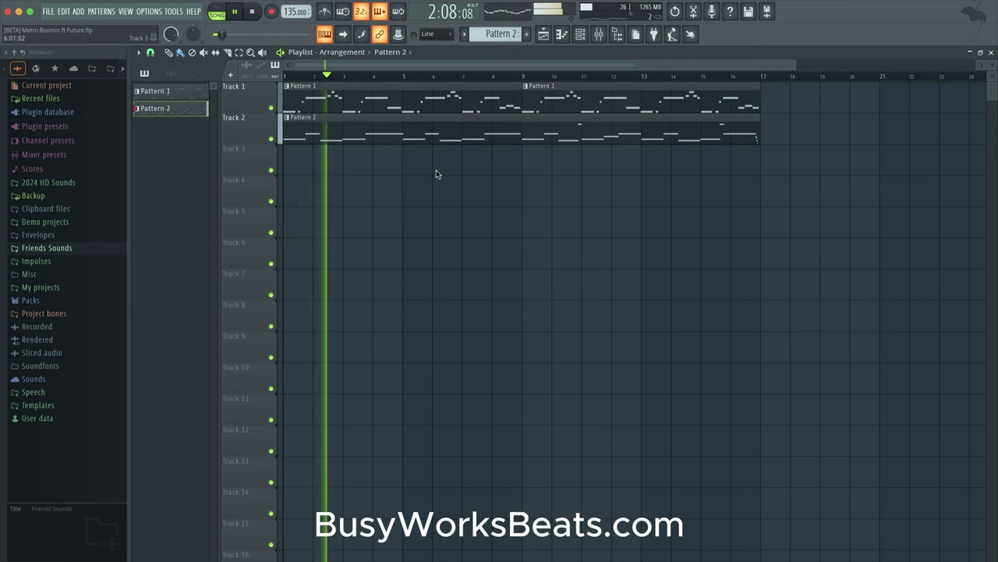
Open the Omnisphere piano roll of Pattern 2 and look over the full recorded note sequence during playback.
double_click(330, 124)
scroll(330, 225, "down", 6)
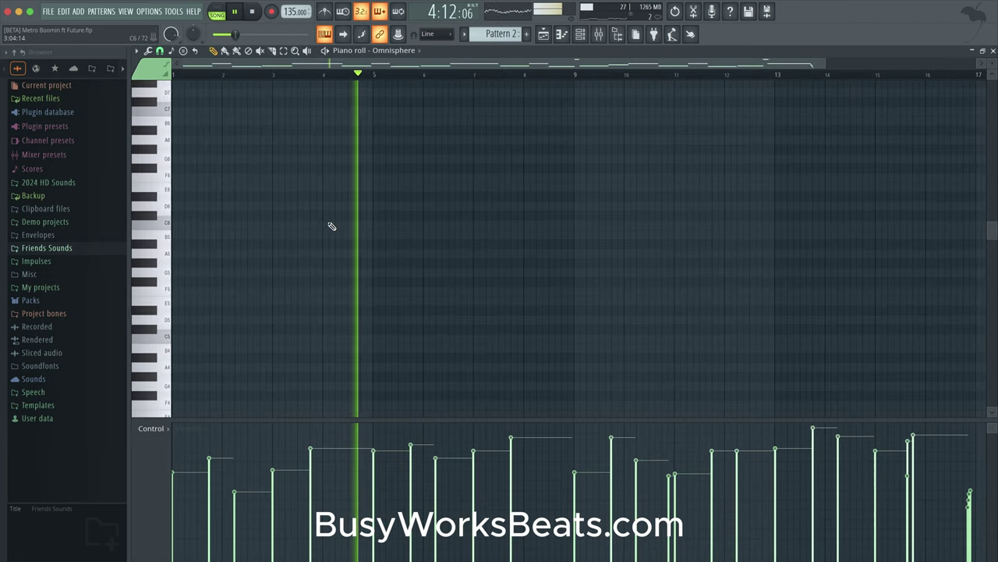
scroll(350, 238, "down", 8)
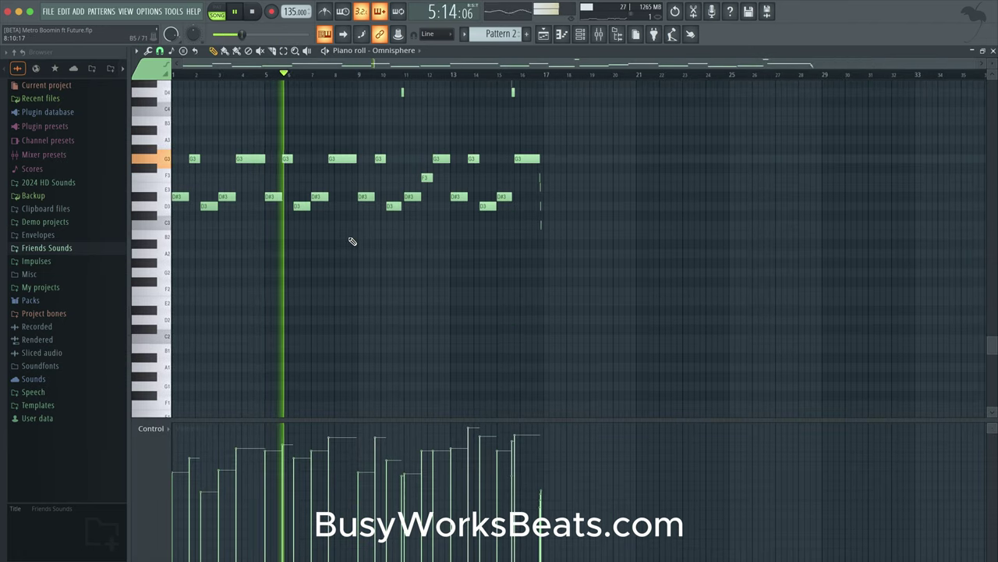
scroll(516, 166, "up", 3)
scroll(516, 167, "up", 5)
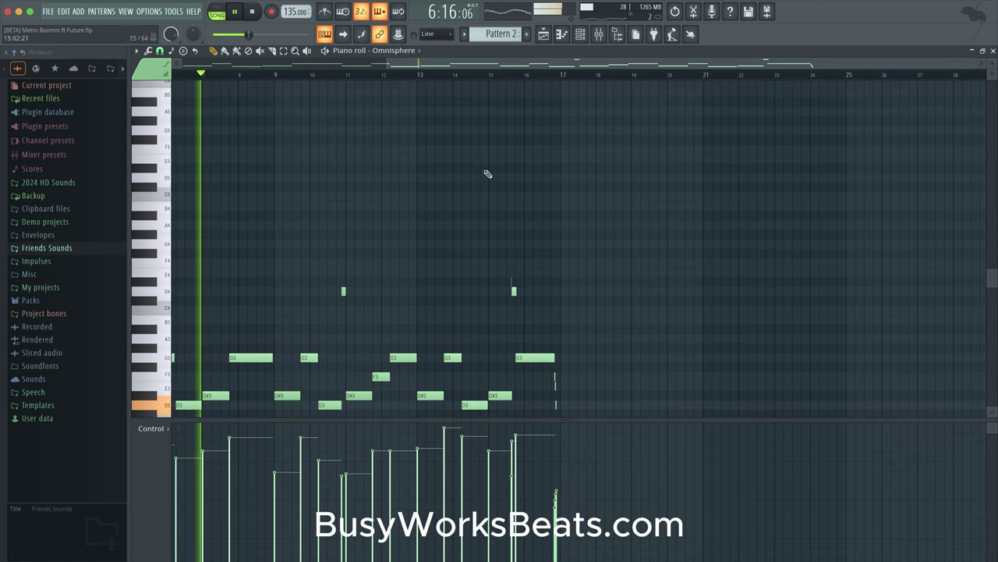
scroll(461, 204, "up", 3)
scroll(461, 204, "left", 3)
scroll(461, 204, "up", 3)
key("space")
Examine the pitches and lengths of the Omnisphere notes in the first four bars of Pattern 2.
scroll(461, 204, "down", 4)
scroll(461, 203, "down", 1)
scroll(461, 203, "left", 2)
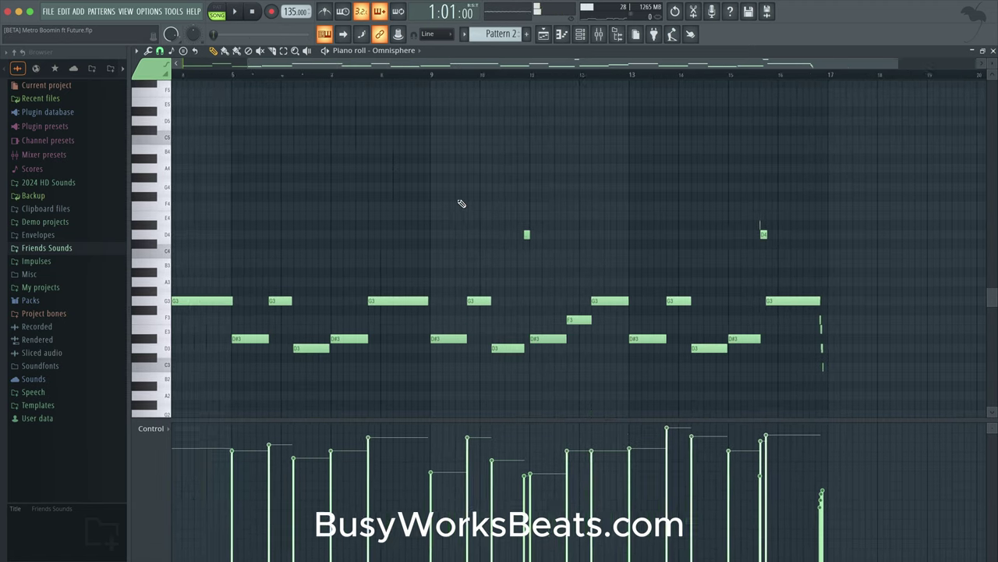
scroll(461, 203, "down", 3, "ctrl")
scroll(461, 204, "up", 1)
scroll(463, 204, "down", 5)
scroll(300, 224, "up", 2)
scroll(299, 224, "up", 3, "ctrl")
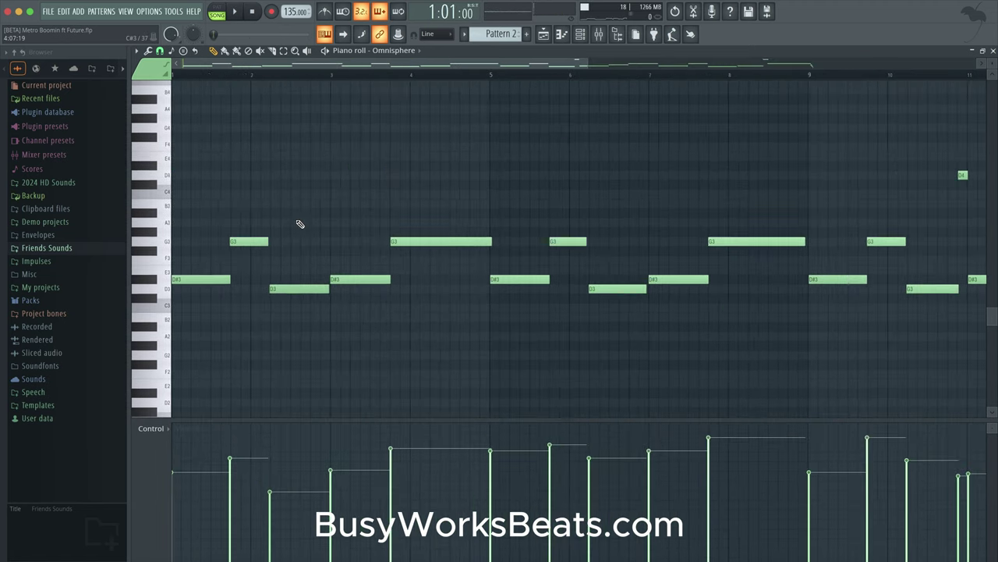
scroll(312, 272, "up", 2, "ctrl")
scroll(376, 277, "up", 2, "ctrl")
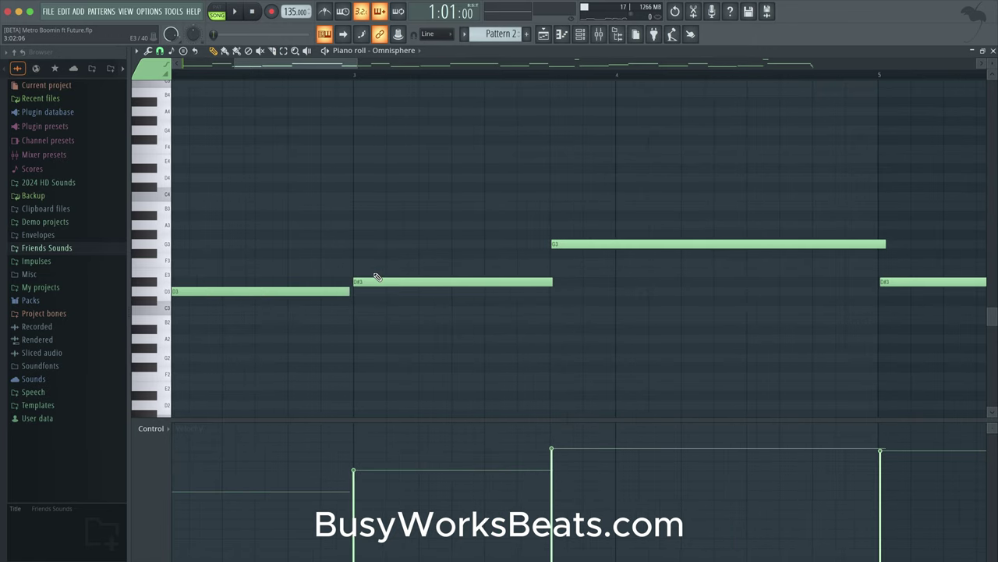
scroll(376, 277, "down", 2, "ctrl")
scroll(376, 277, "up", 3)
scroll(377, 277, "left", 2)
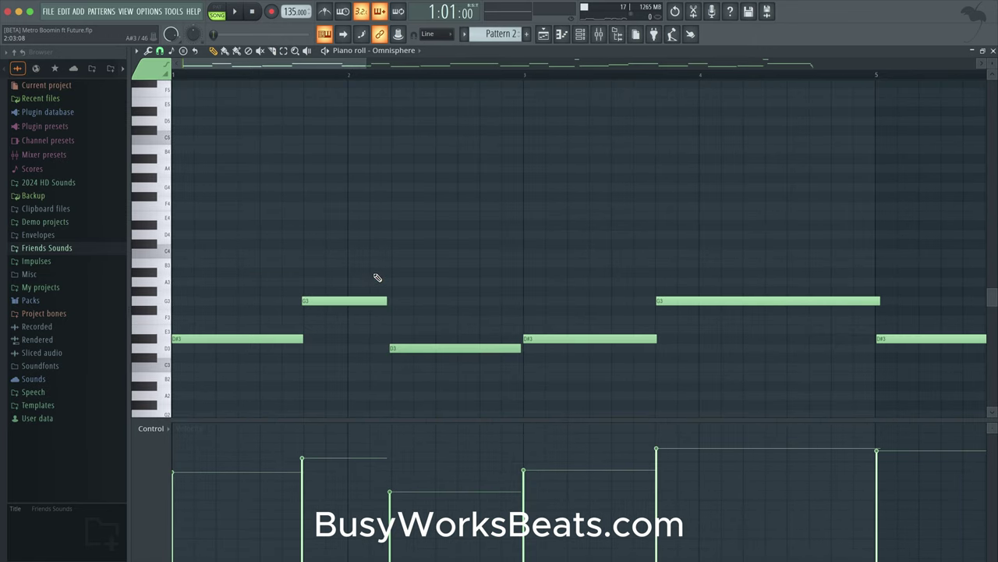
Quantize the D3 note in bar 2 to the grid during playback, and hide the browser to widen the piano roll.
key("space")
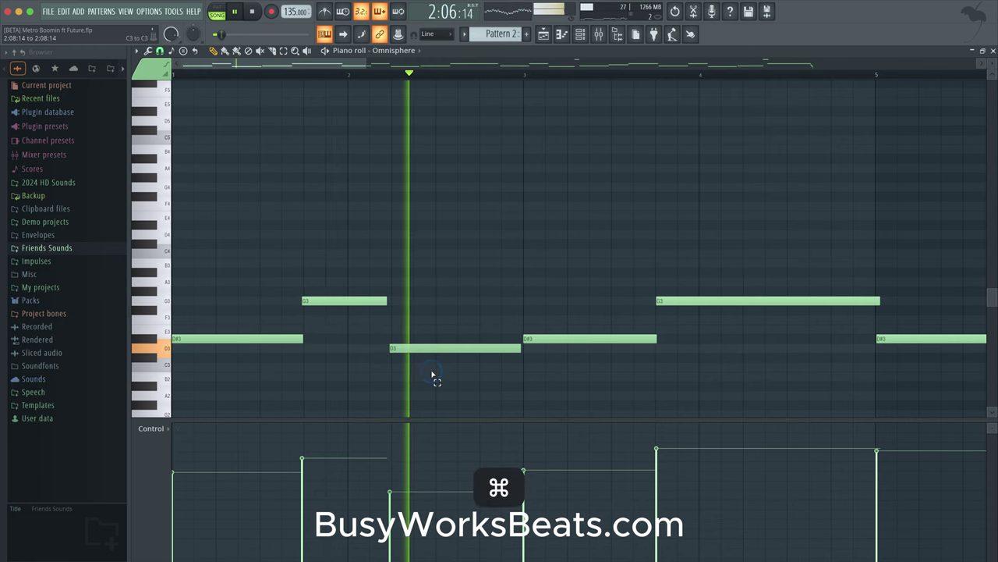
left_click_drag(430, 368, 407, 336)
key("super+q")
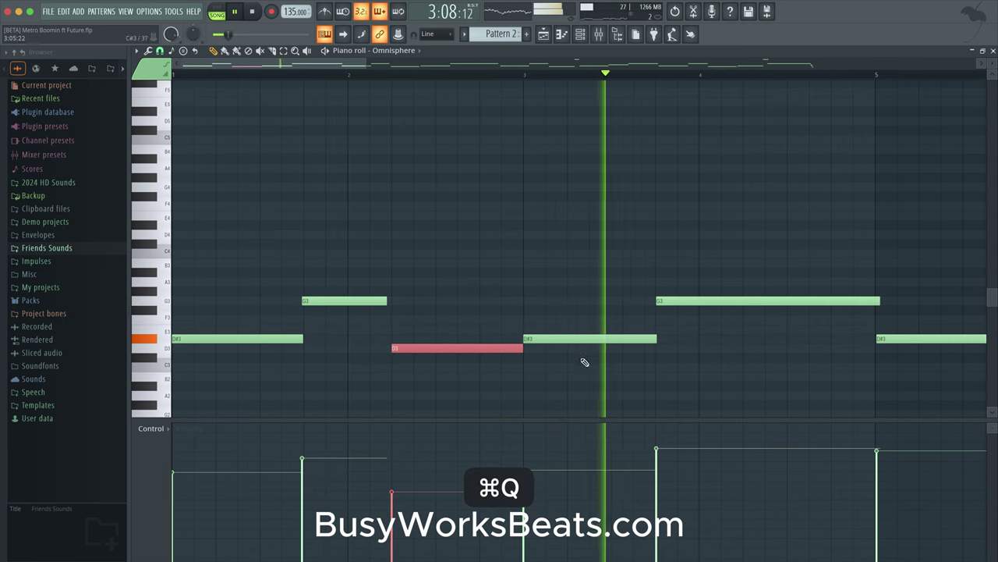
scroll(604, 368, "right", 3)
key("space")
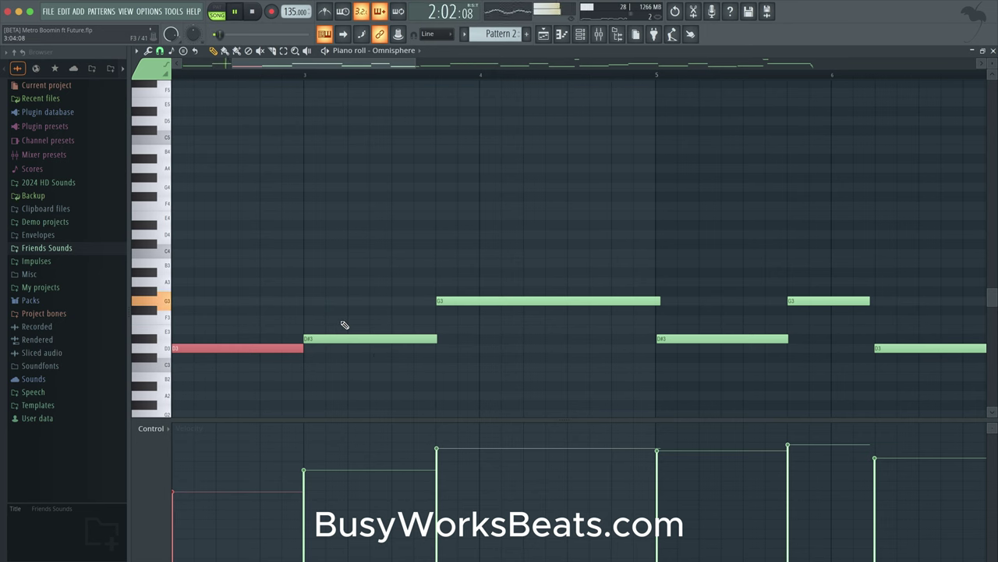
left_click(619, 33)
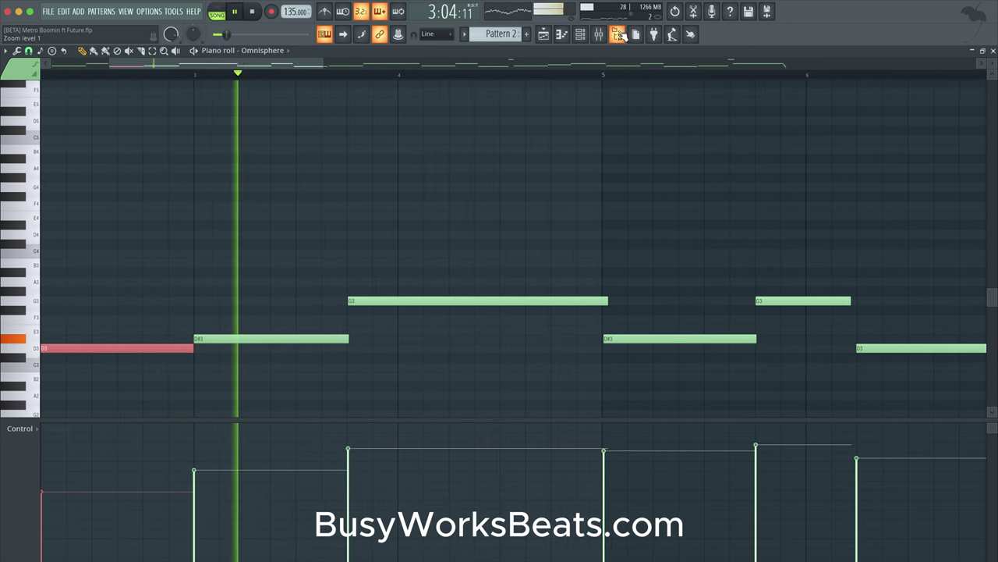
Quantize only the D#3 note at bar 5, undoing the stray E3 note and the quantize applied to all notes.
scroll(448, 357, "right", 3)
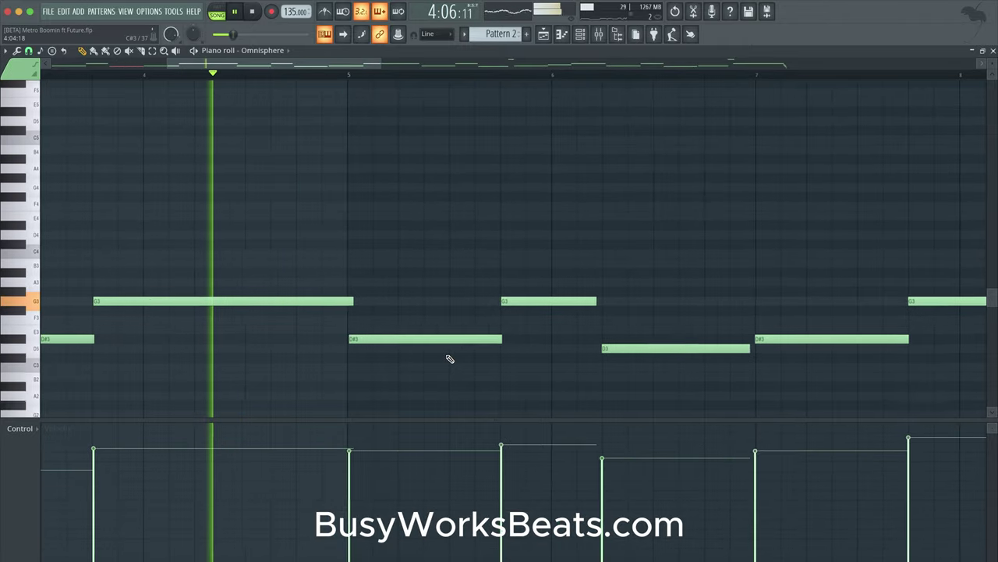
left_click(428, 329)
key("super+q")
key("space")
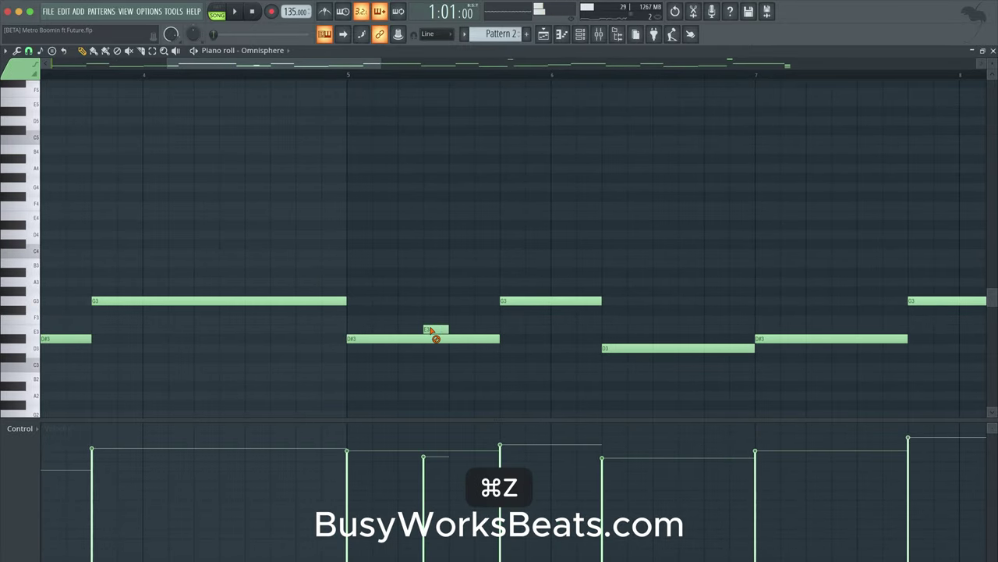
key("super+z")
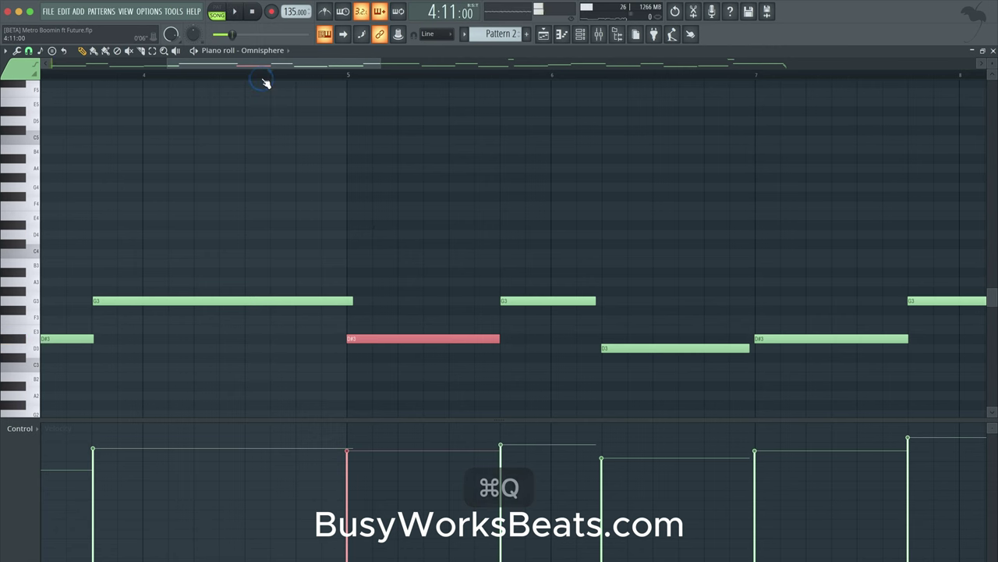
Quantize the D3 note in bar 6 and the D#3 note at bar 9 during playback.
key("space")
key("space")
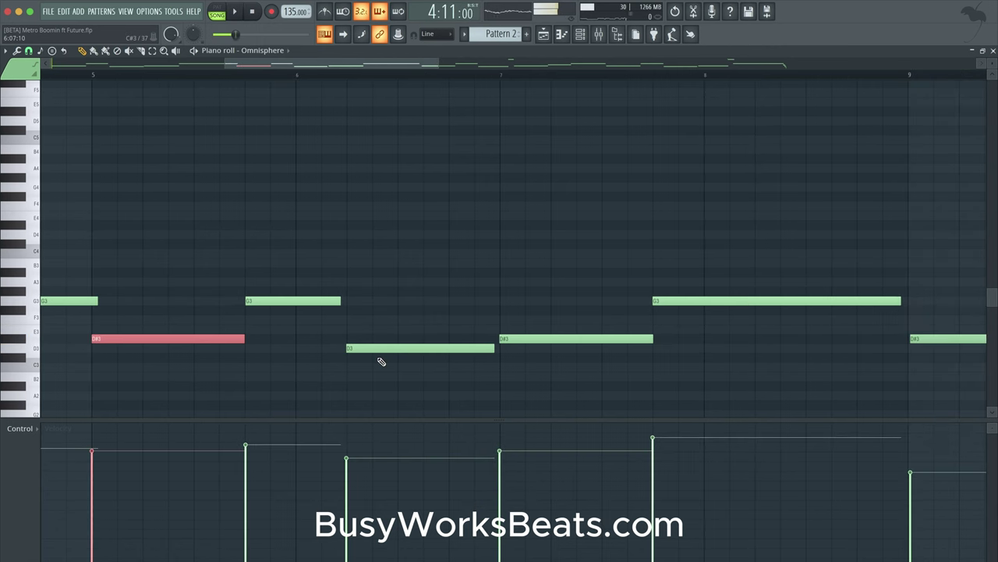
left_click_drag(387, 374, 383, 327)
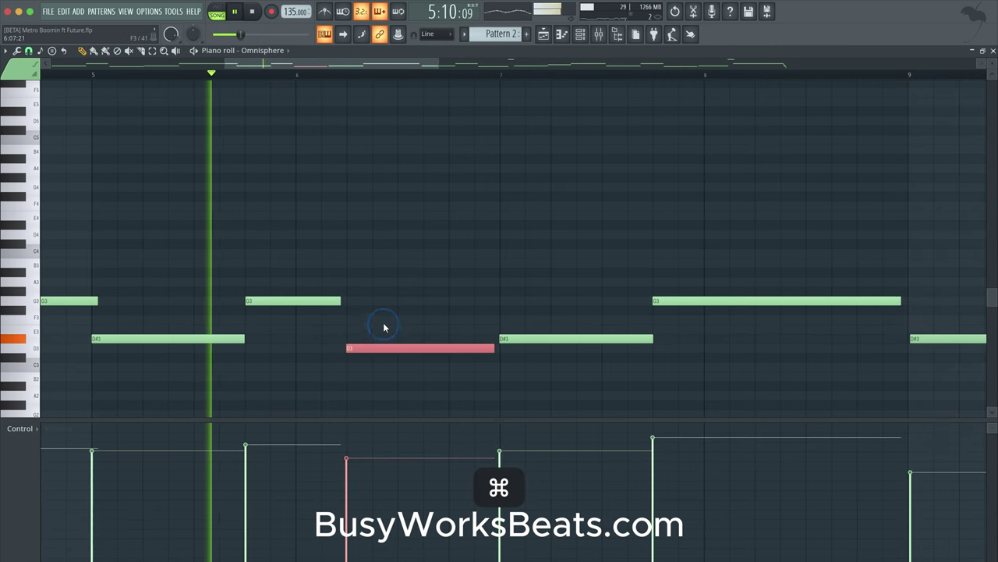
key("super+q")
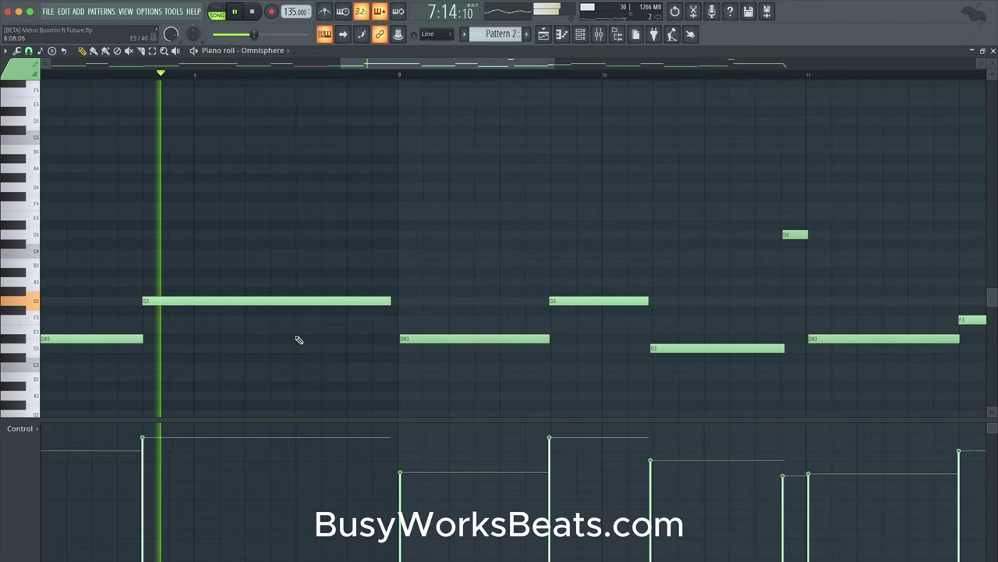
left_click_drag(440, 361, 439, 335)
key("super+q")
Quantize the D3 note in bar 10 and the short D4 note just before bar 11.
scroll(568, 333, "right", 3)
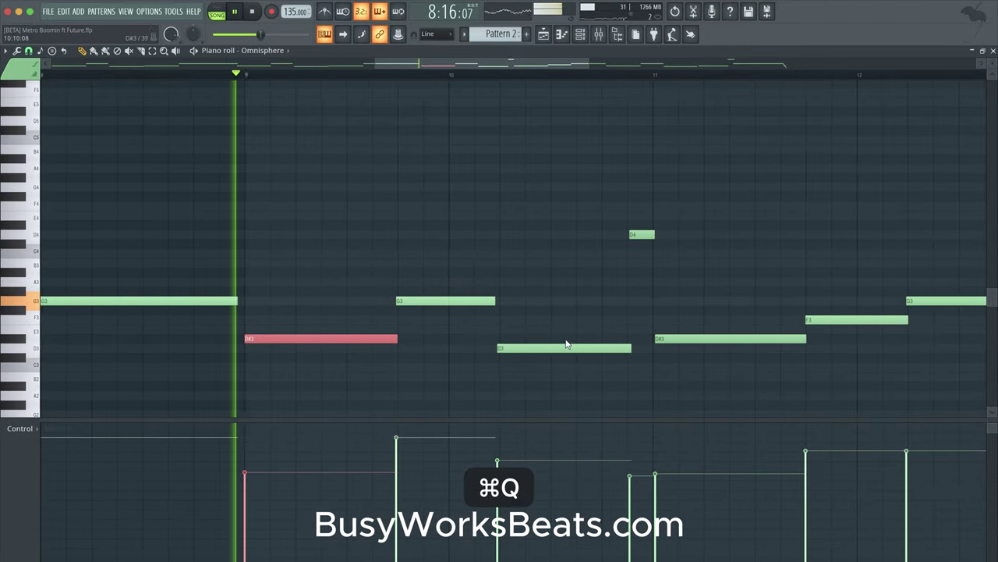
left_click_drag(549, 382, 546, 345)
key("super+q")
scroll(548, 374, "right", 2)
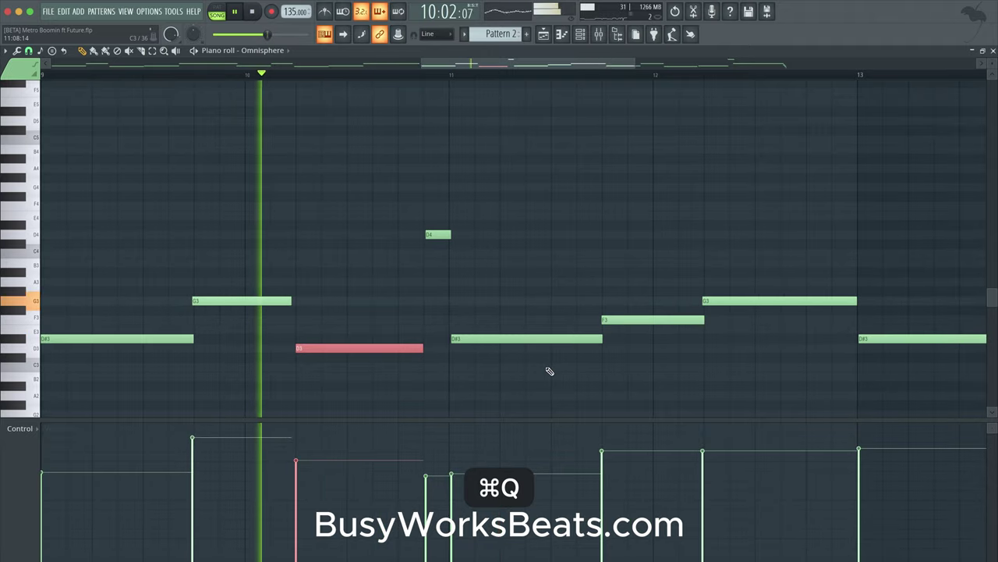
scroll(549, 368, "right", 3)
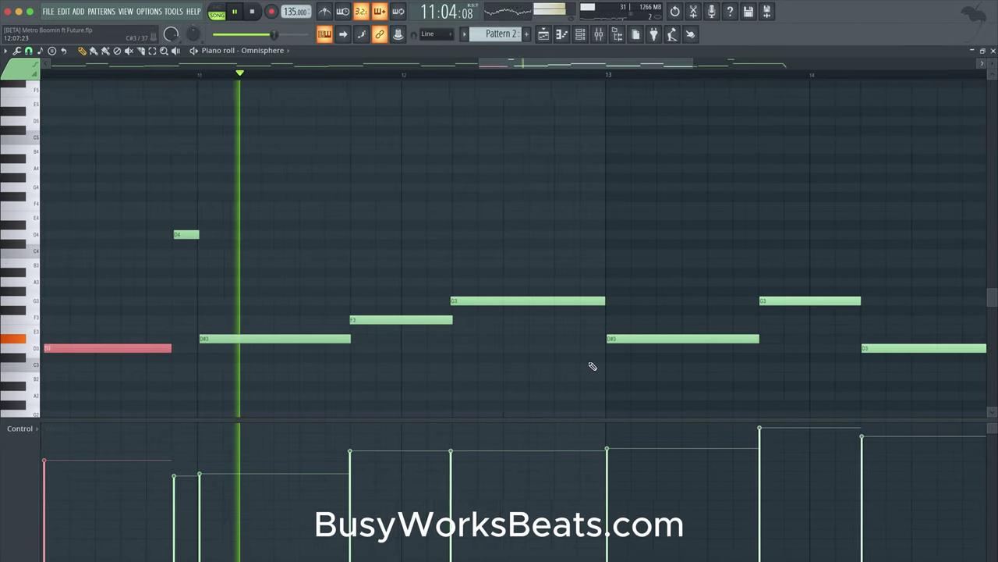
left_click_drag(223, 278, 172, 230)
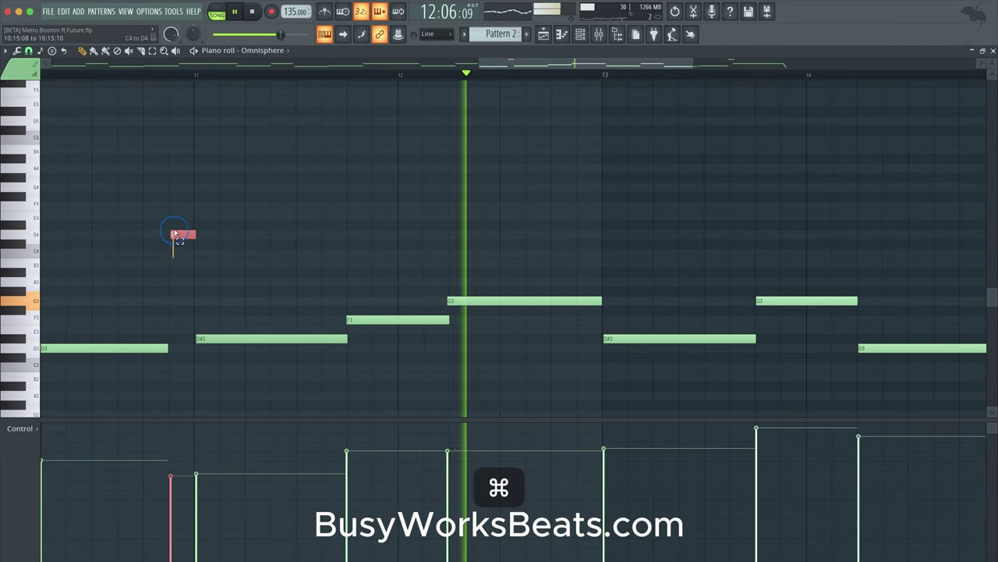
key("super+q")
Quantize the D#3 note at bar 13, the D3 note in bar 14 and the D#3 note at bar 15.
scroll(546, 374, "right", 4)
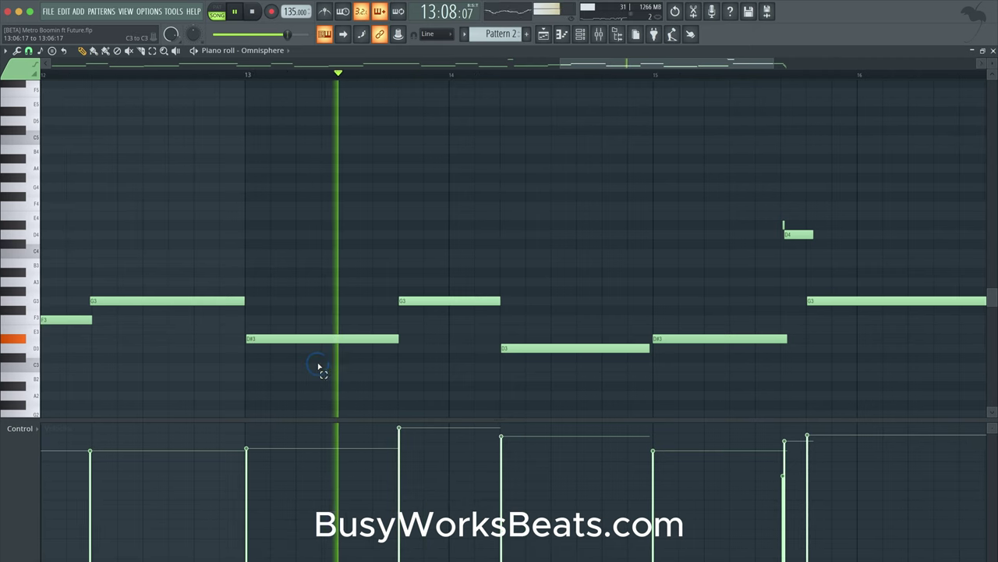
left_click_drag(323, 368, 324, 326)
key("super+q")
left_click(483, 356, "super")
left_click_drag(515, 364, 533, 335)
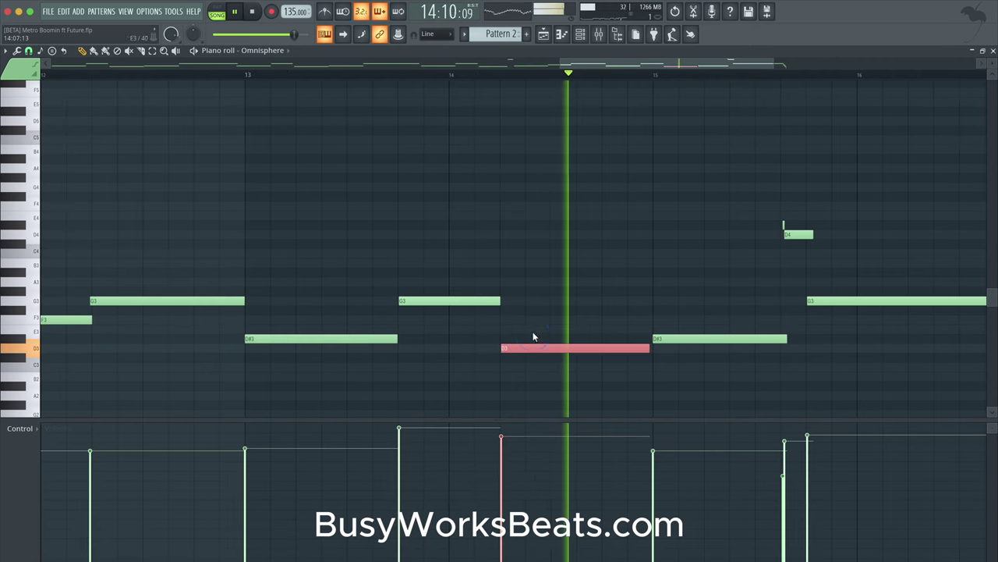
key("super+q")
scroll(592, 358, "right", 1)
scroll(592, 359, "right", 2)
left_click_drag(555, 368, 546, 336)
key("super+q")
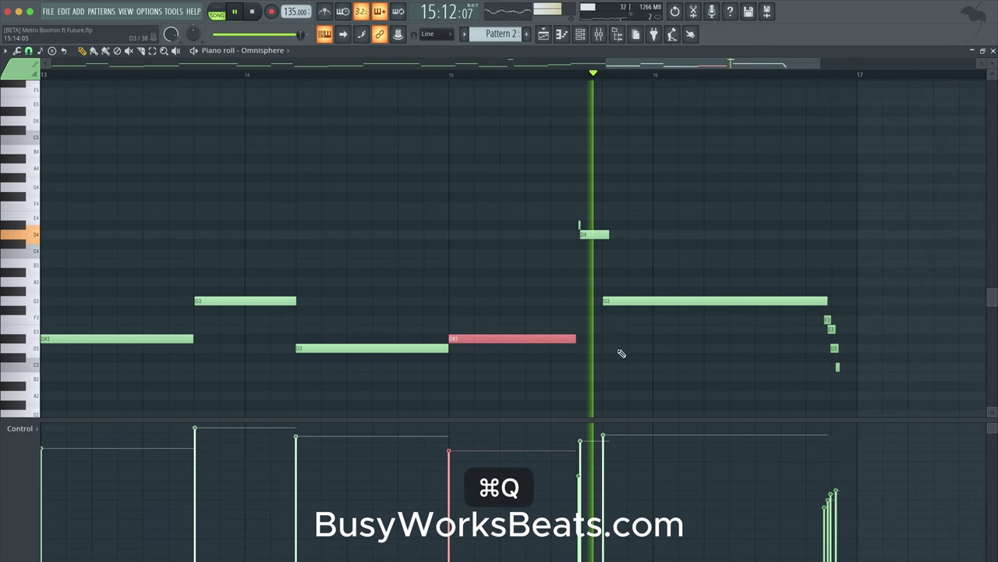
Switch to the empty Pattern 3 in the channel rack and route the Omnisphere channel to mixer track 5.
scroll(621, 354, "right", 3)
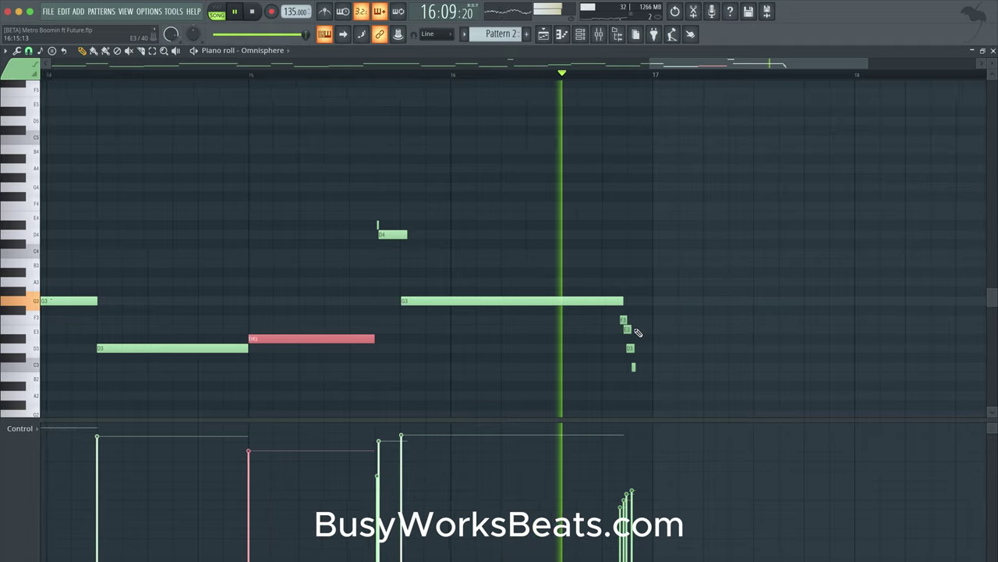
scroll(637, 332, "down", 3)
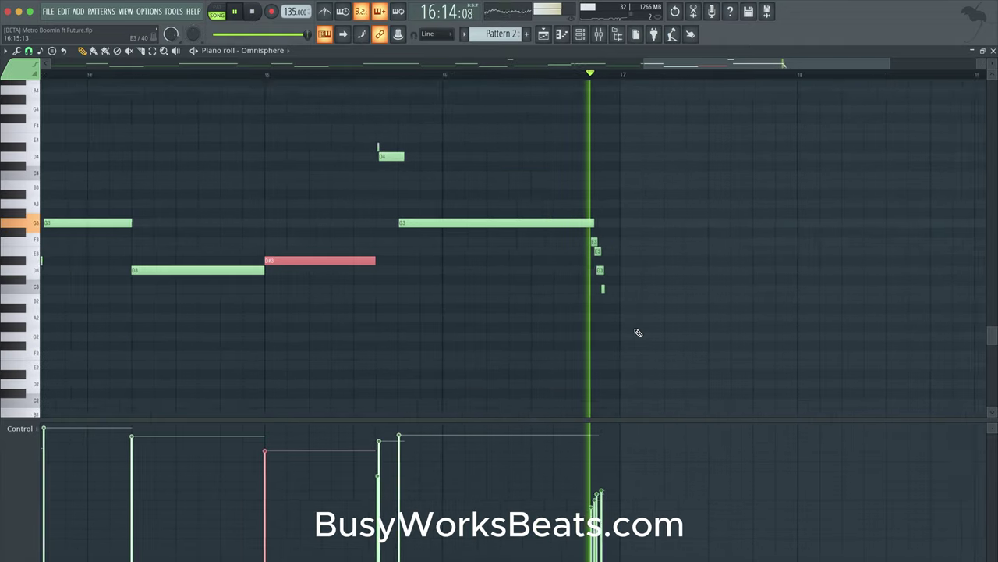
left_click(583, 35)
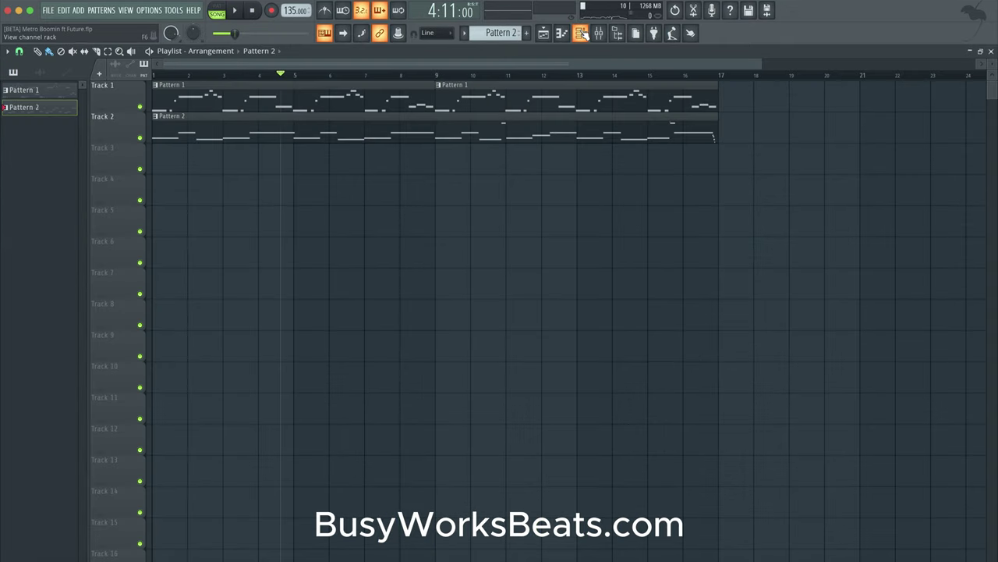
left_click(583, 34)
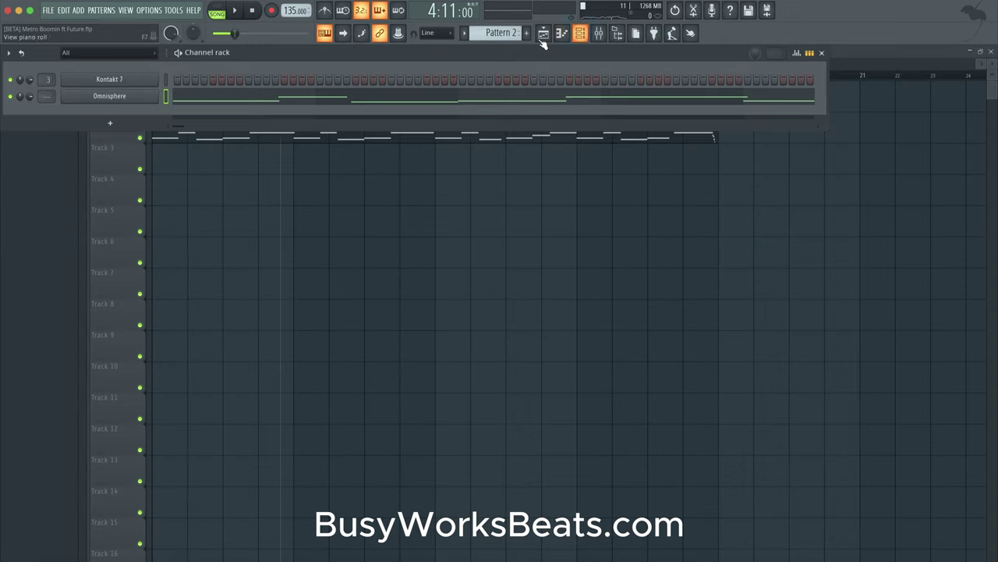
scroll(492, 29, "down", 1)
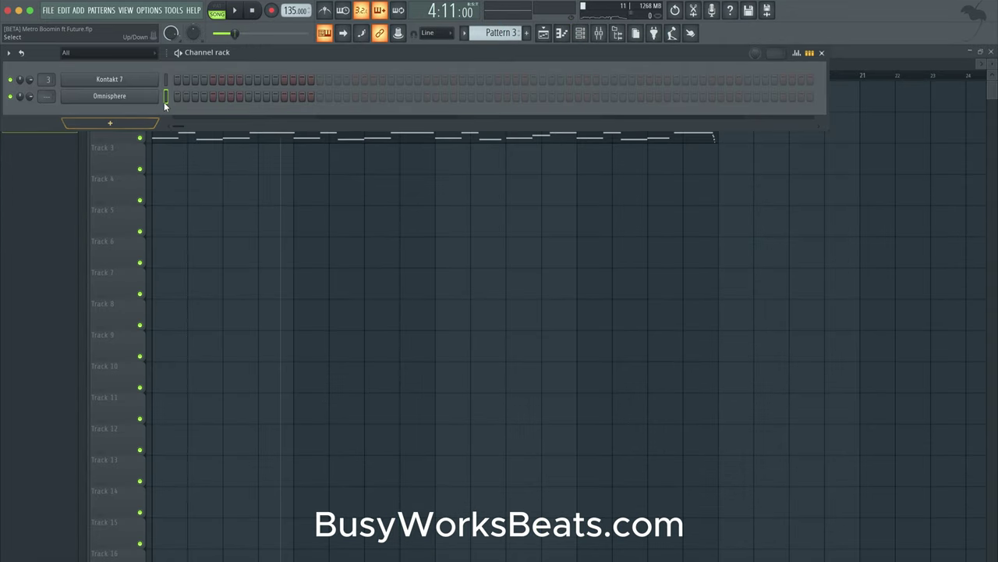
key("super+l")
Add a second Kontakt 7 instance to the channel rack and switch it to the rack view with the side library browser.
left_click(110, 123)
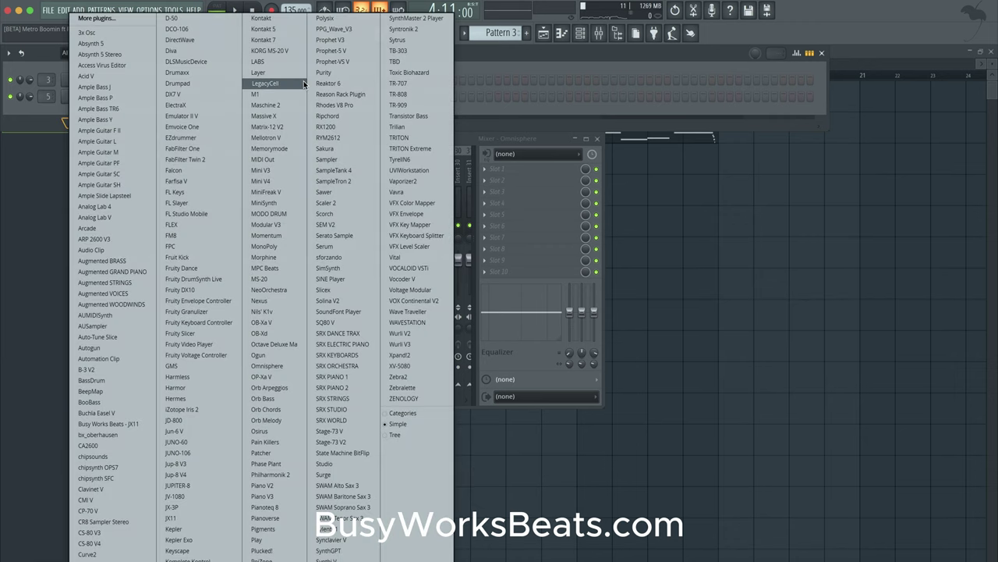
left_click(285, 41)
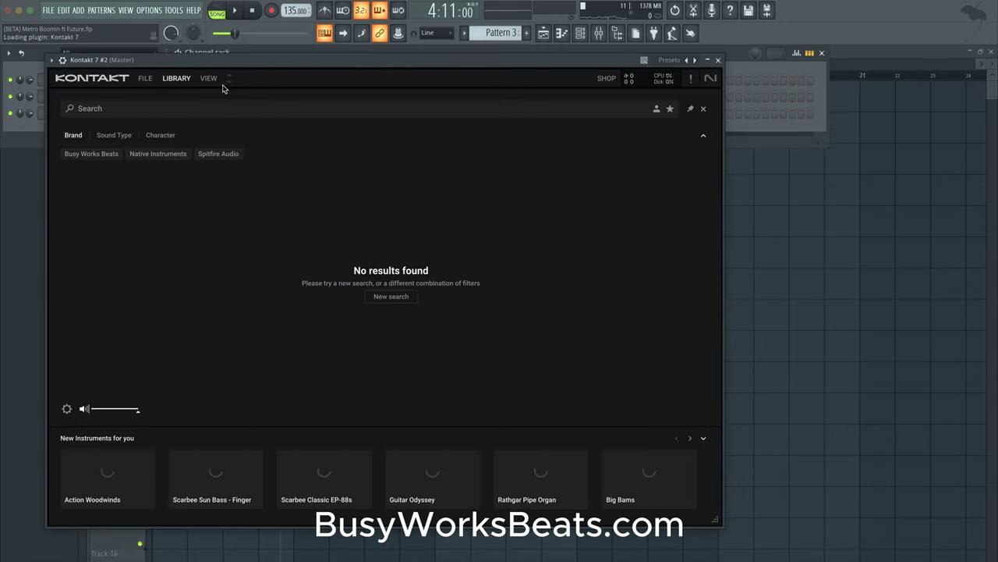
left_click(209, 79)
left_click(218, 95)
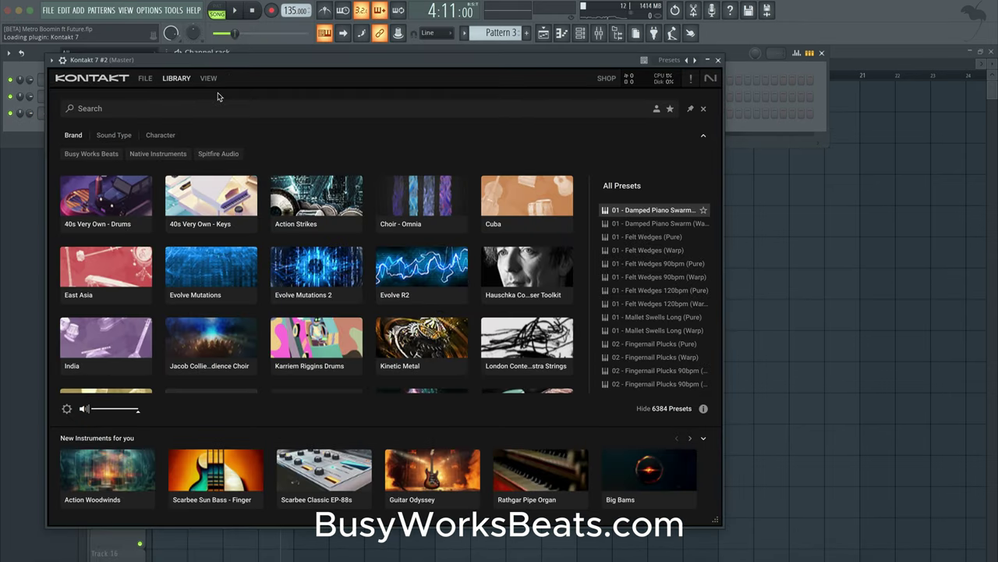
left_click(179, 79)
Load Kanun.nki from the Melodic folder of the Middle East library, audition it, and close the Kontakt window.
left_click(166, 367)
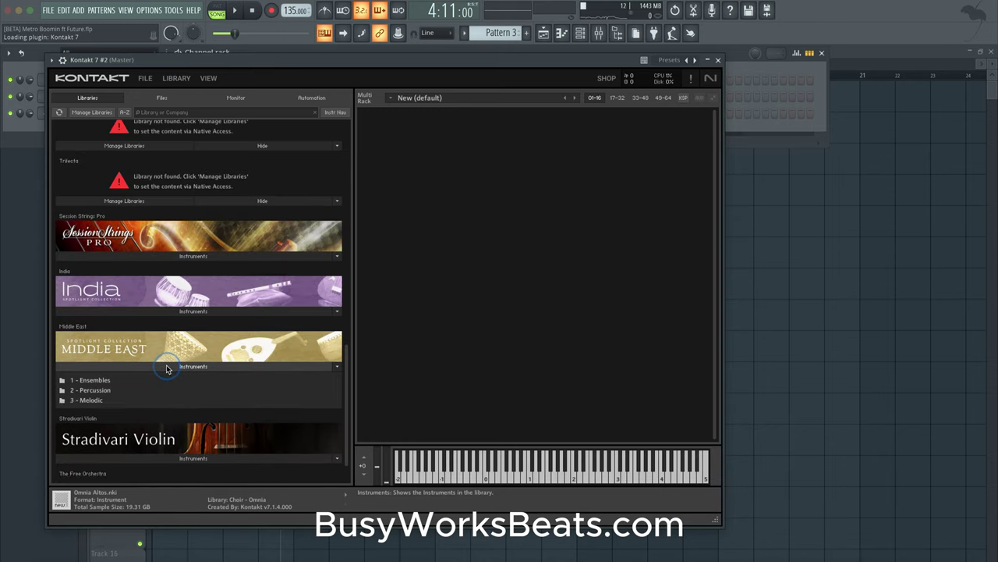
double_click(110, 401)
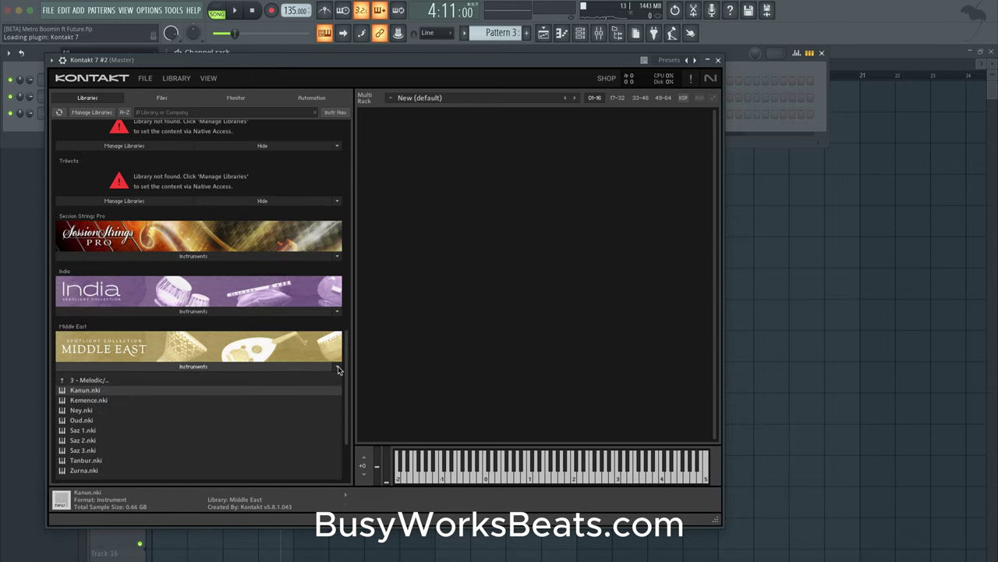
left_click(520, 405)
left_click(519, 367)
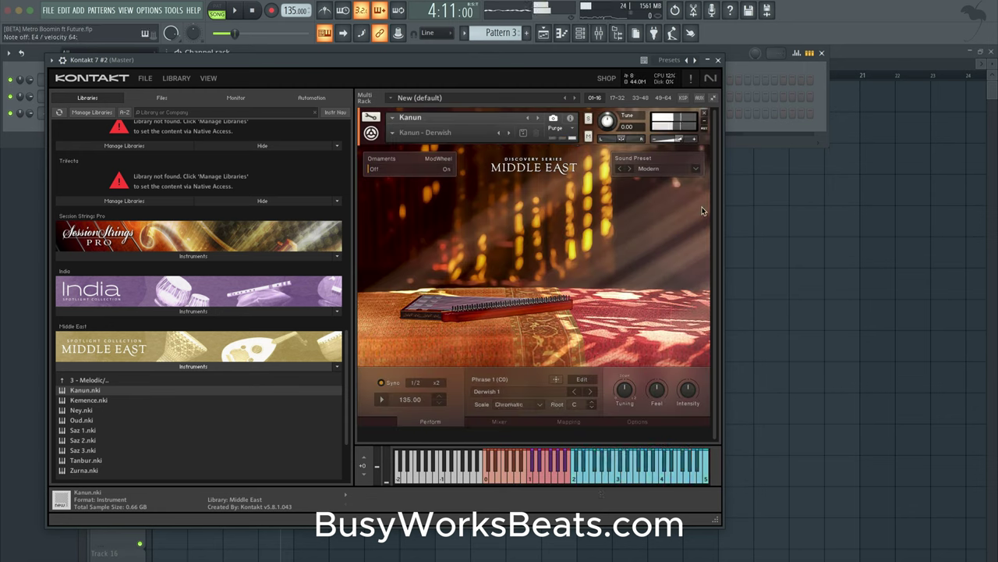
left_click(719, 60)
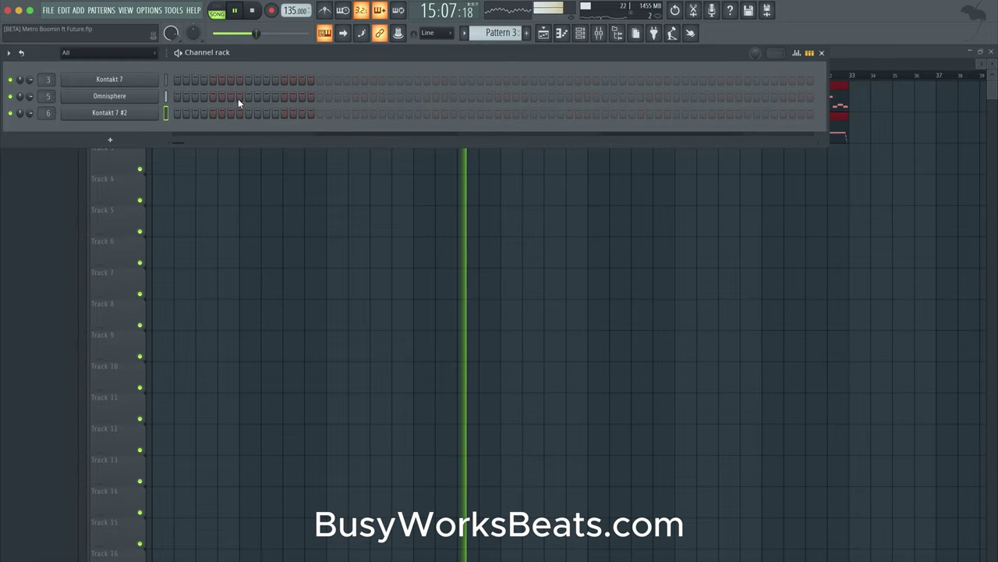
Record a Kanun part into Pattern 3 in song mode, starting from bar 15 of the playlist.
right_click(368, 221)
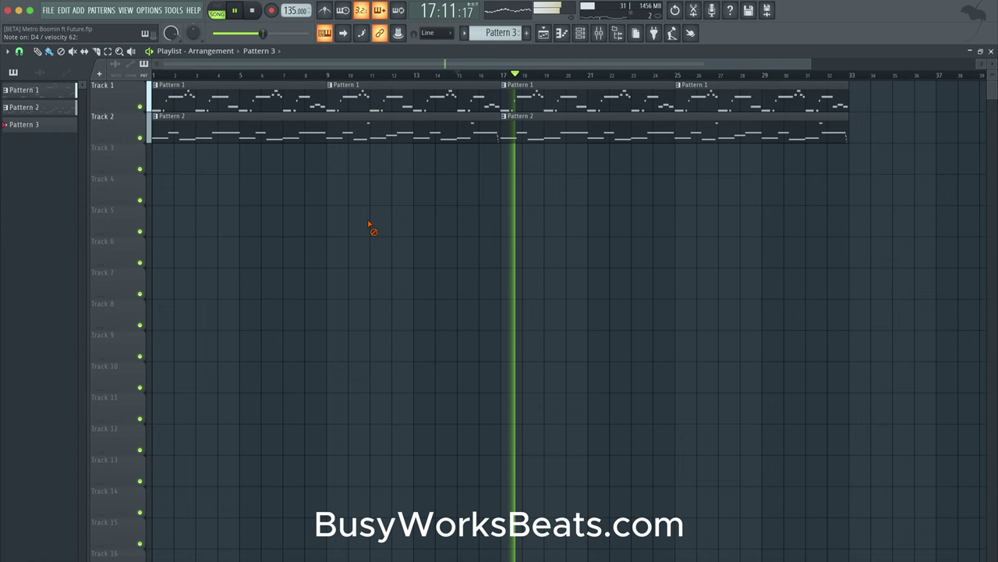
key("space")
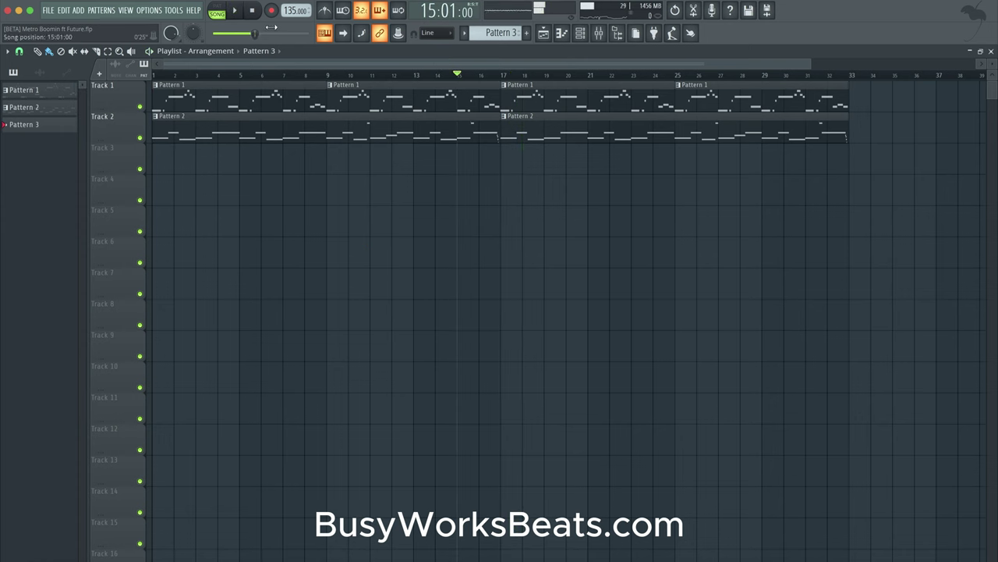
key("r")
left_click(491, 329)
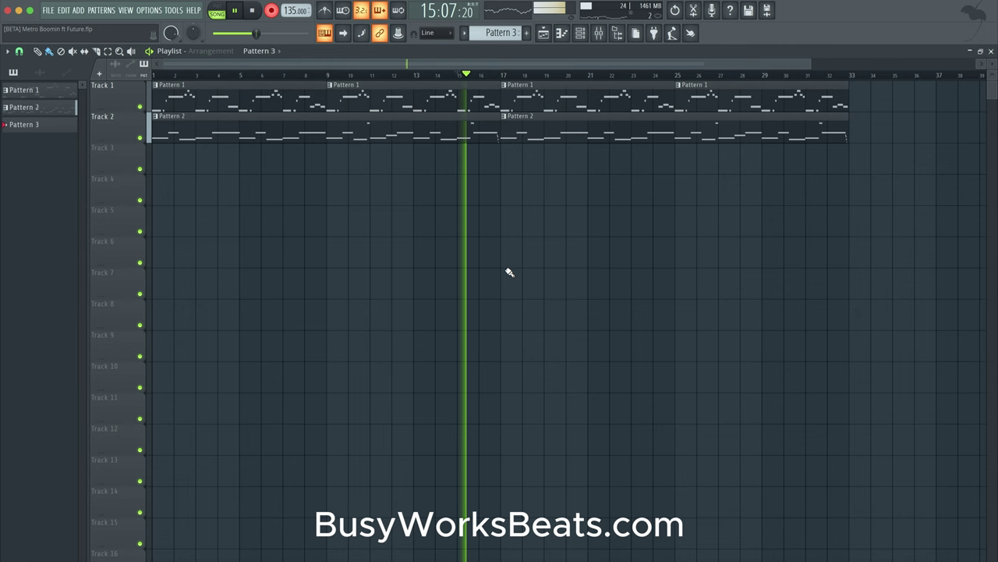
left_click(326, 11)
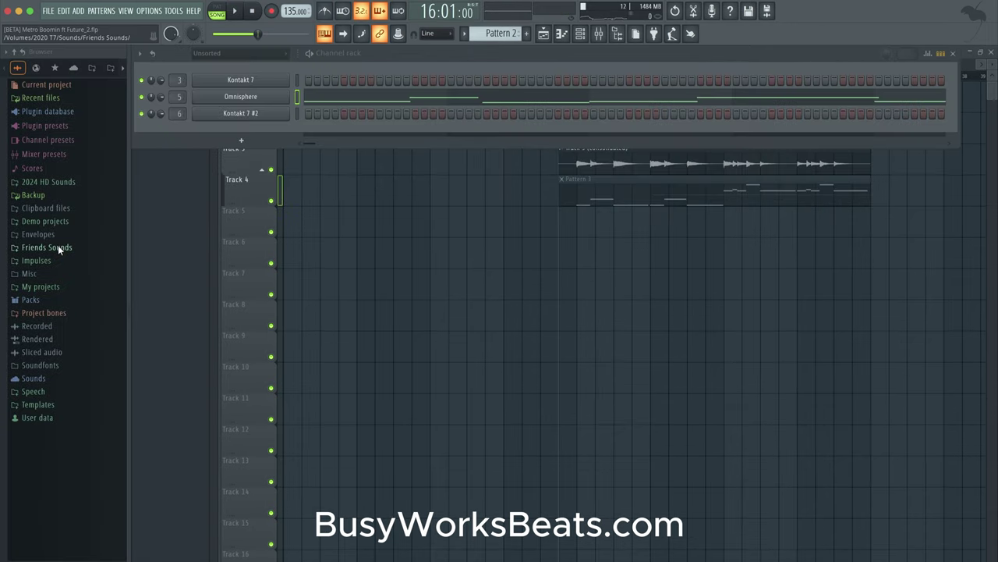
Browse the Friends Sounds folder and expand its Lunch77 subfolder.
right_click(530, 265)
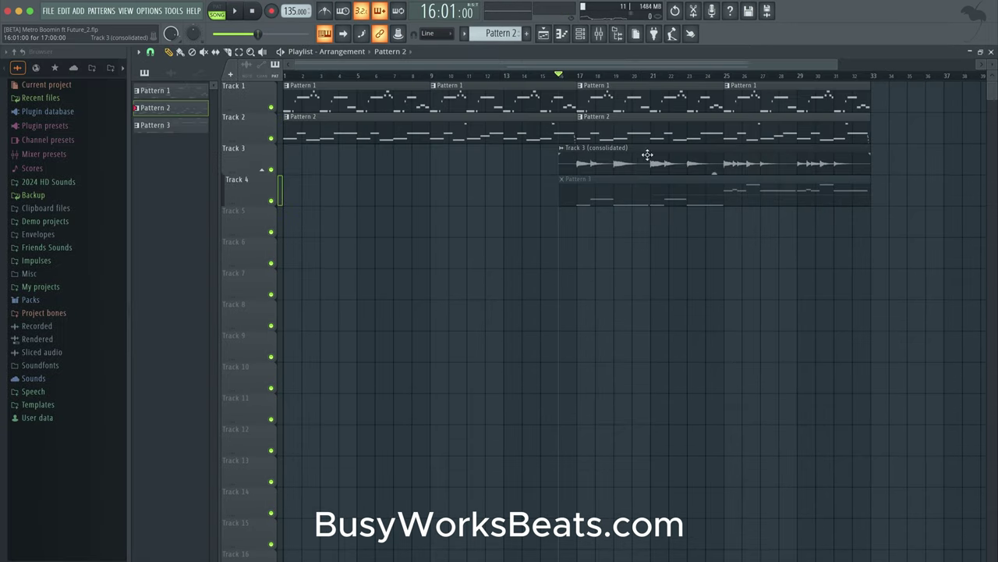
left_click(68, 248)
scroll(67, 280, "down", 20)
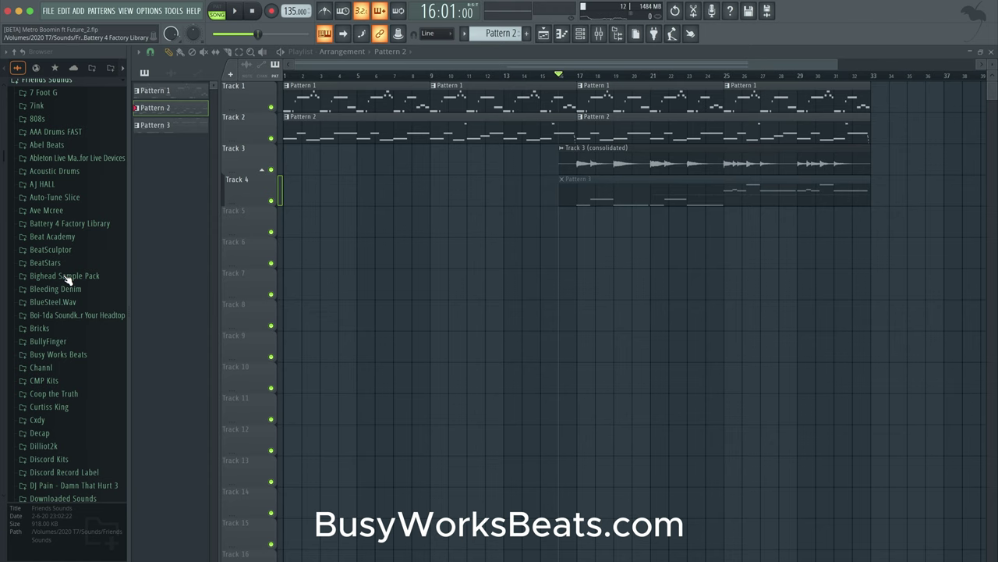
scroll(68, 280, "down", 5)
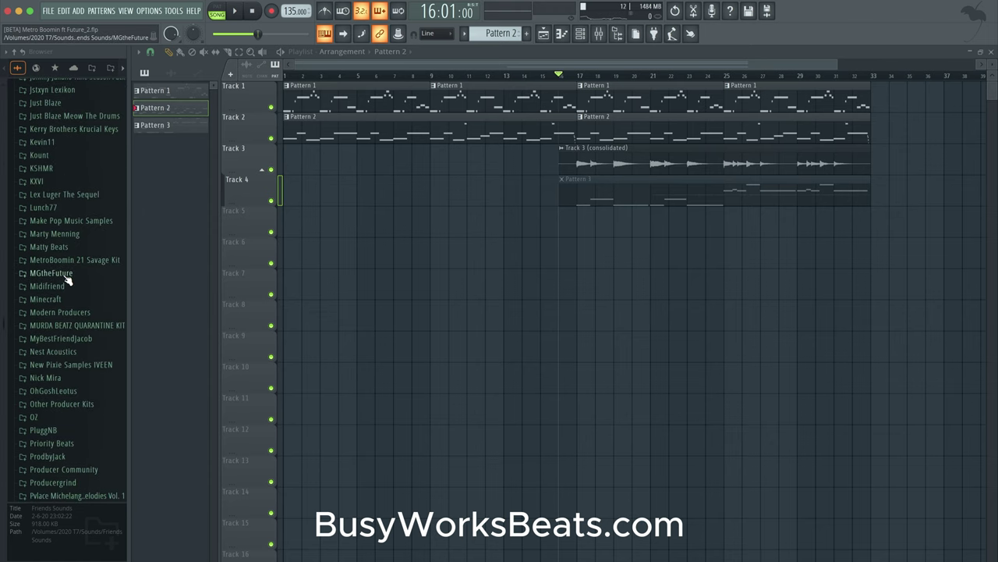
left_click(54, 137)
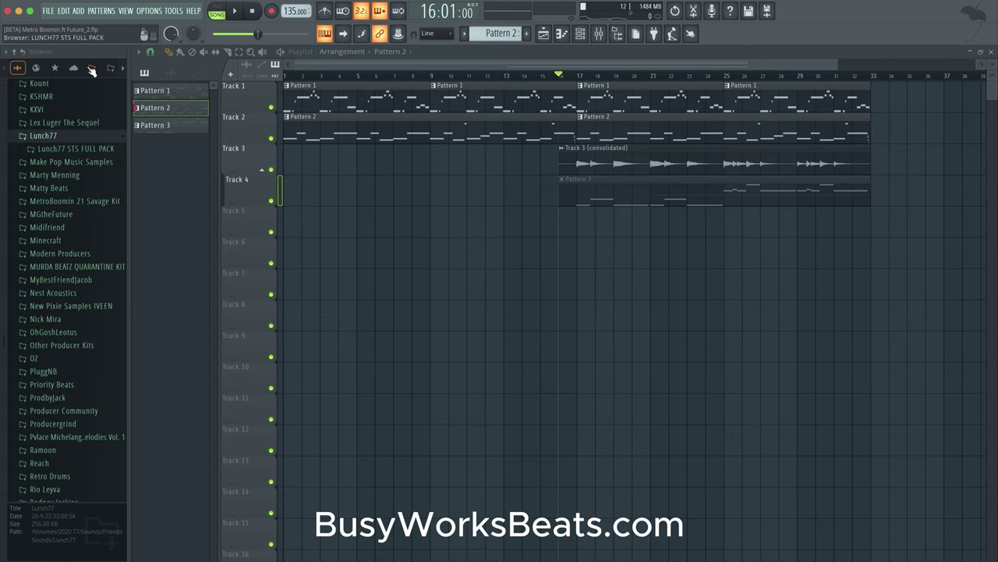
Browse the Lunch77 STS FULL PACK folders, widen the browser to show full names, and expand The Lunch77 Metro Boomin Drumkit.
left_click(92, 70)
scroll(71, 219, "down", 10)
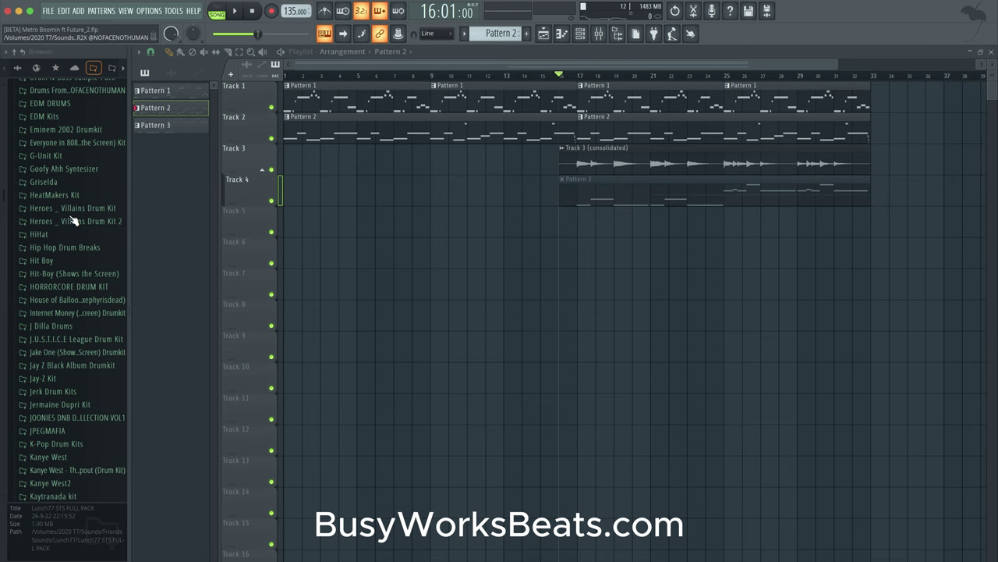
scroll(72, 220, "down", 10)
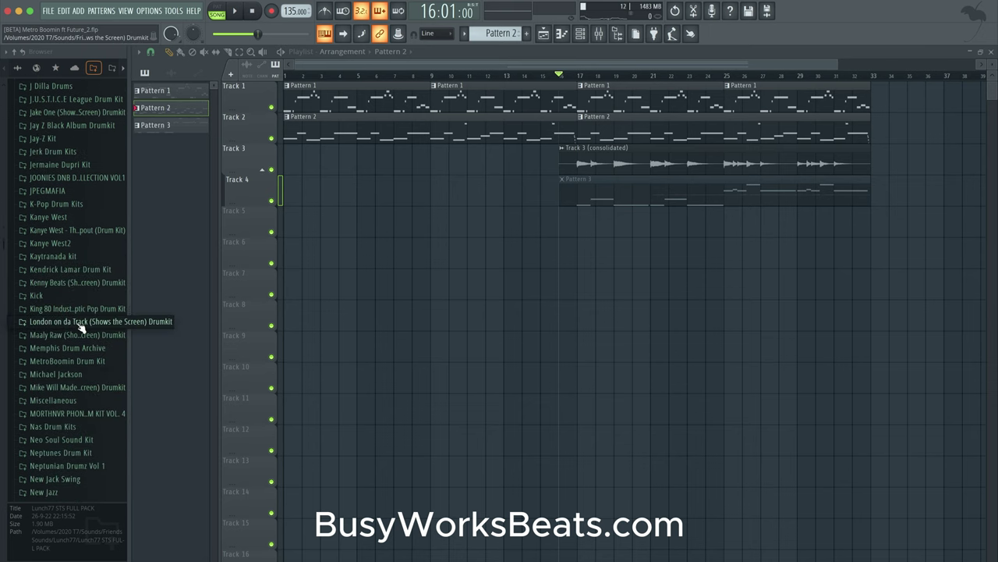
scroll(81, 327, "down", 10)
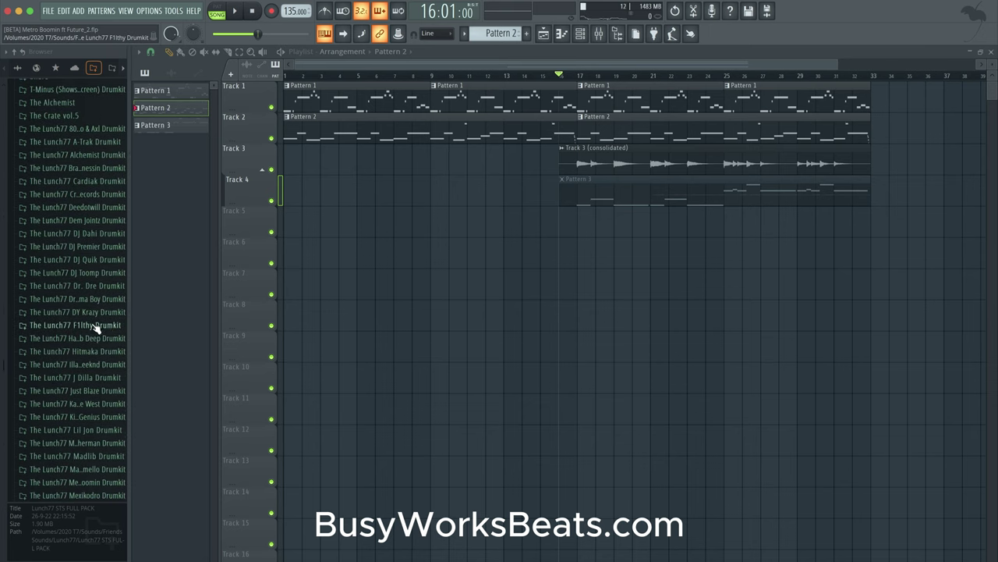
left_click_drag(130, 328, 214, 327)
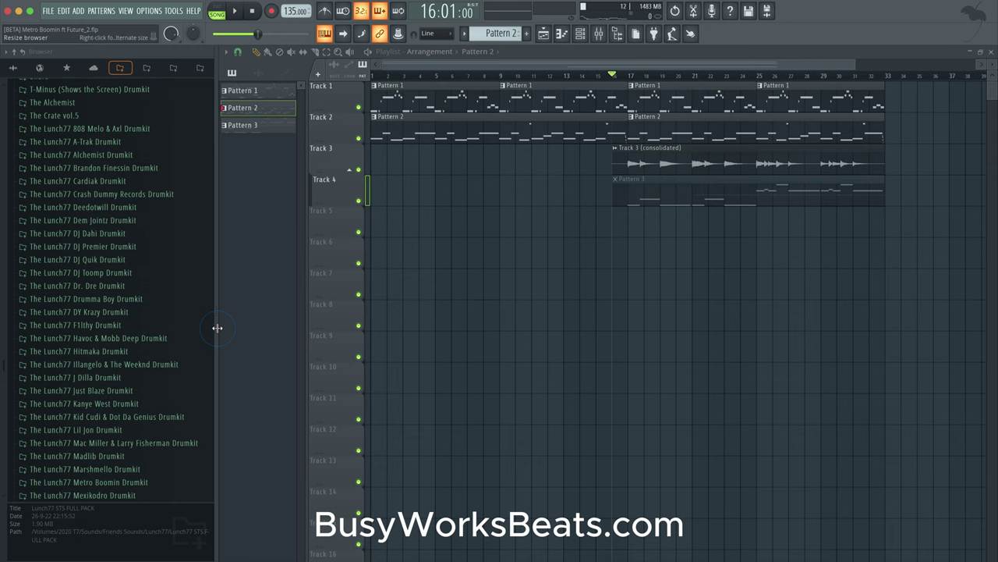
scroll(141, 339, "down", 3)
left_click(106, 362)
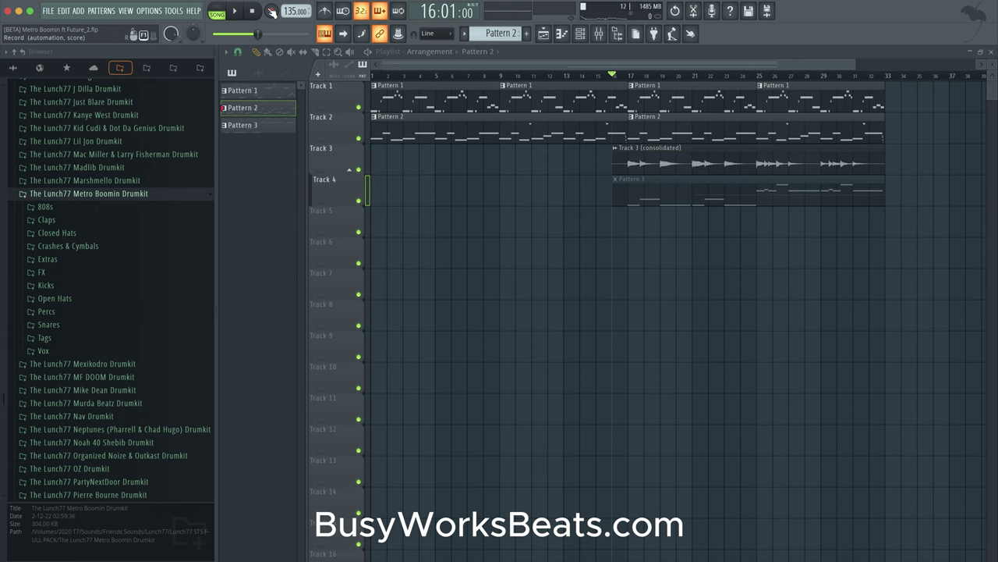
With the song playing, load 808_NAV x Boominati Kik from the Kicks folder into a new channel routed to mixer track 7.
key("space")
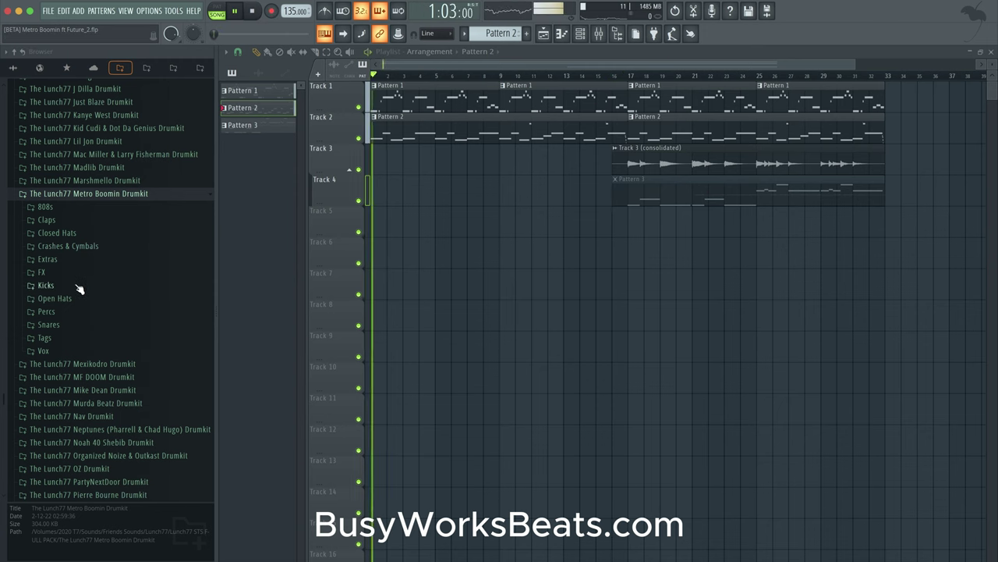
left_click(81, 285)
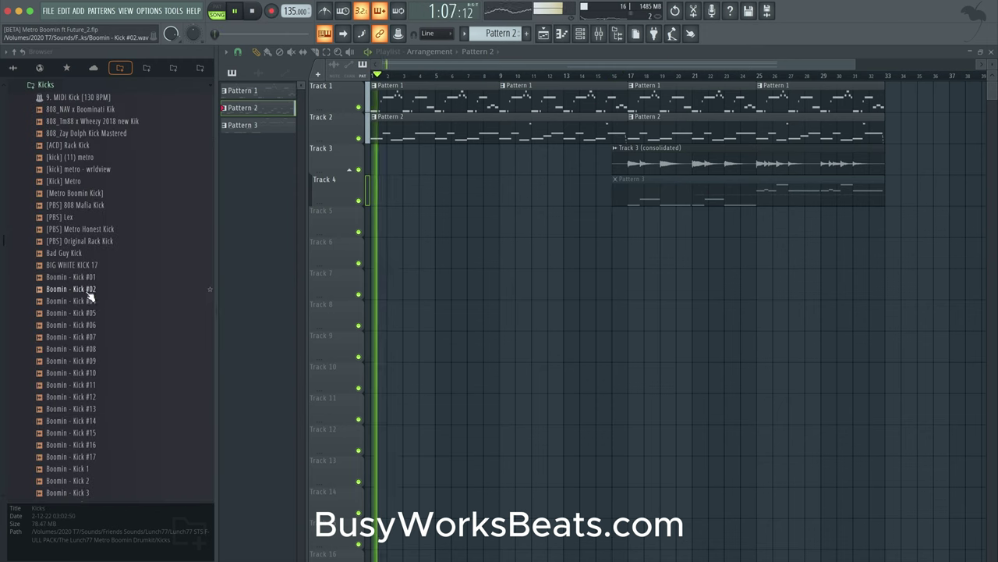
right_click(97, 115)
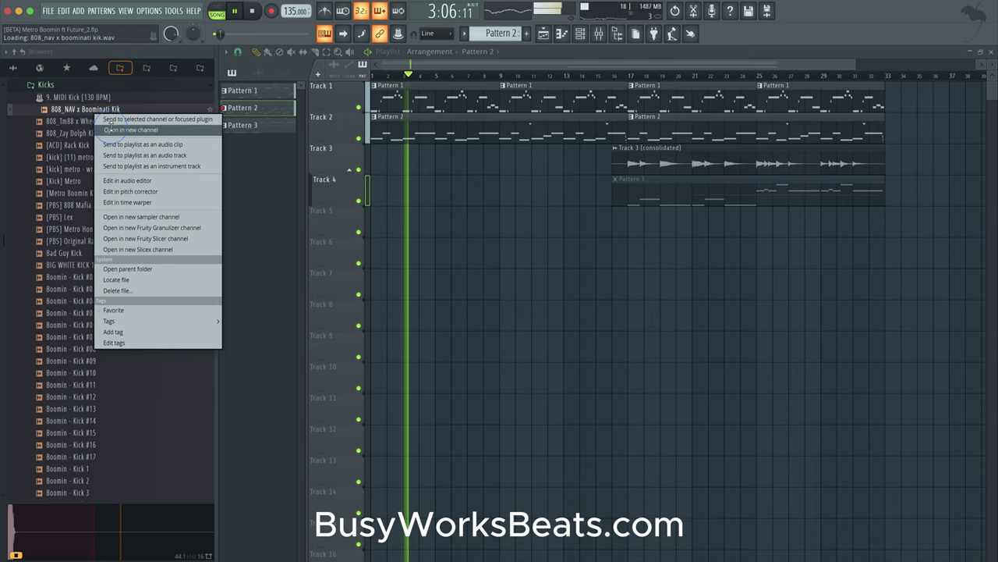
left_click(130, 130)
key("super+l")
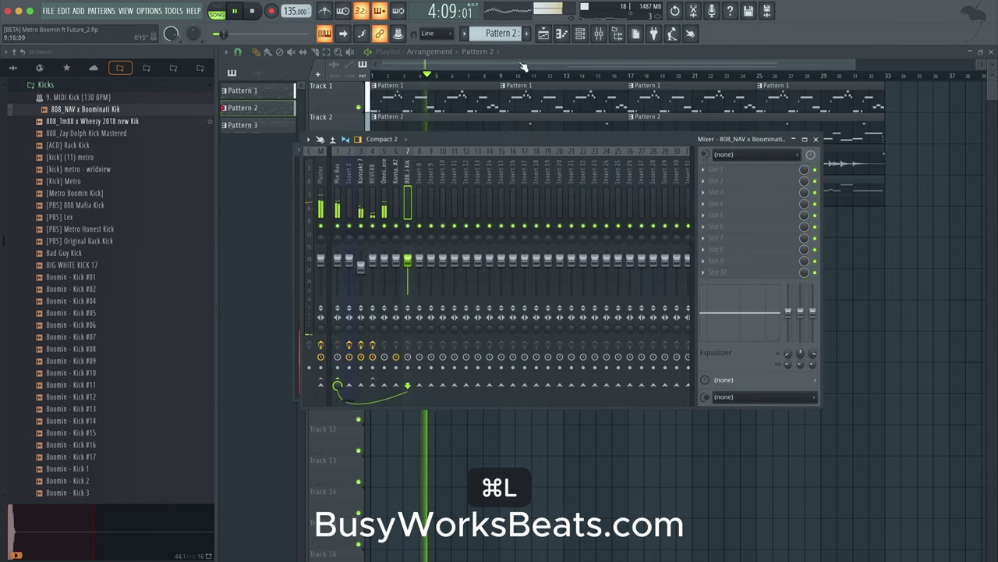
Put a kick on step 1 of the new Pattern 4 and place the pattern on playlist Track 5 at bar 17.
key("F6")
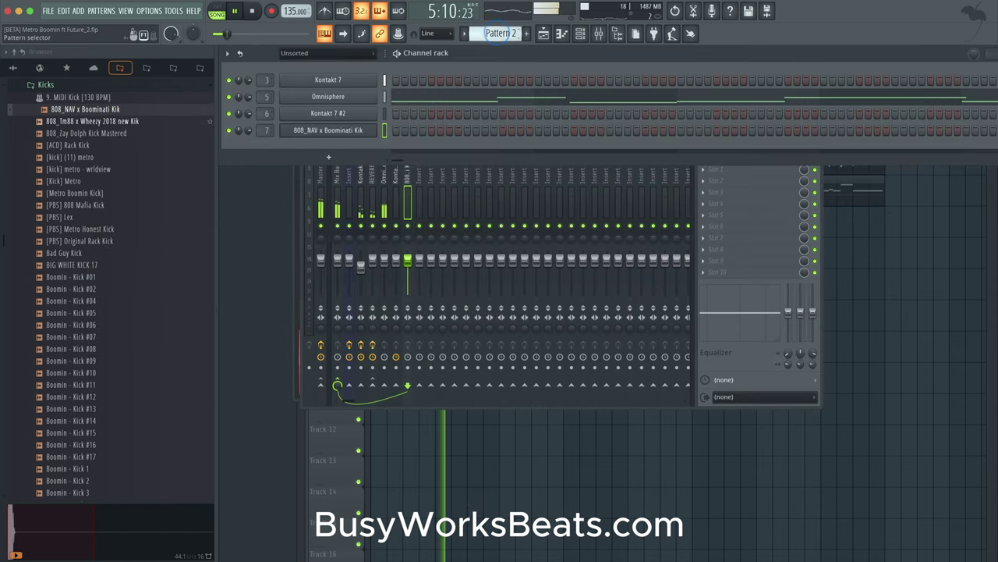
scroll(497, 33, "up", 2)
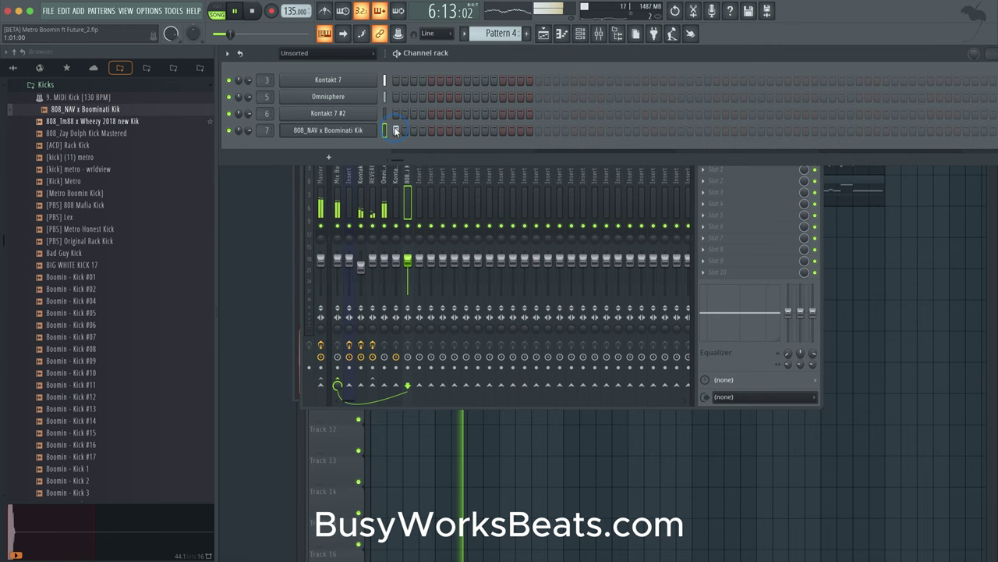
key("F5")
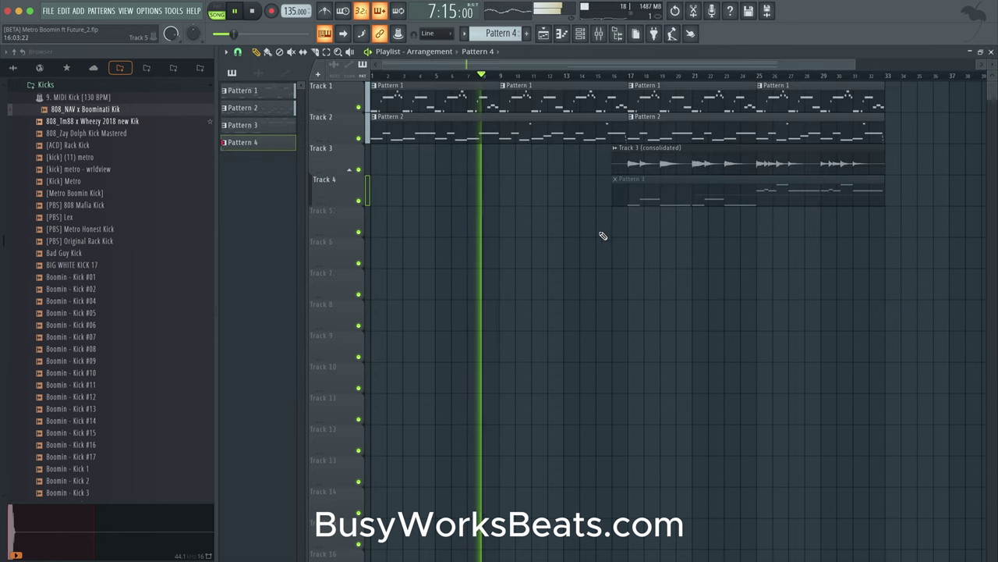
left_click(632, 215)
key("space")
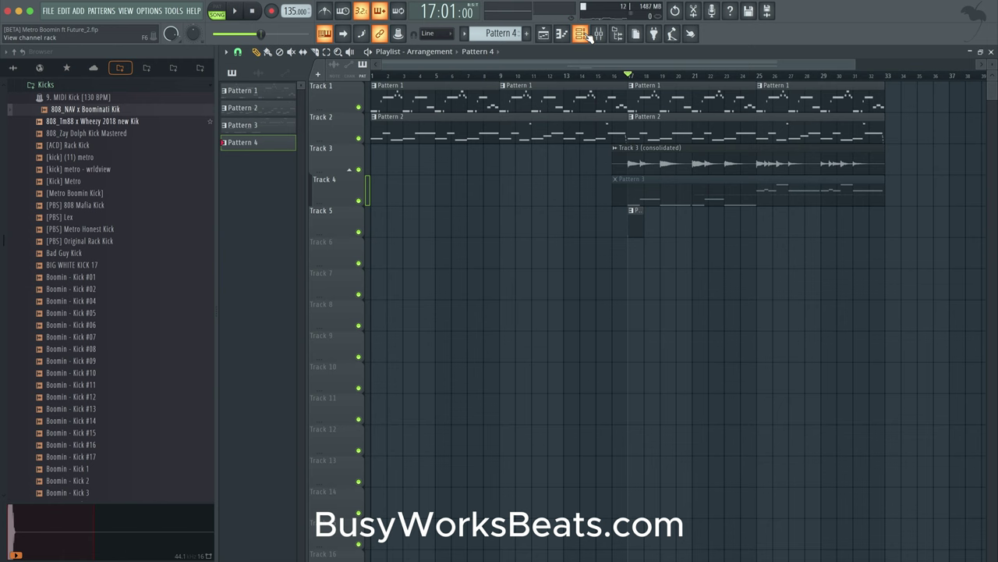
Add kick hits on steps 13, 33 and 45 of Pattern 4 and play the song from bar 17.
left_click(581, 34)
left_click(567, 246)
left_click(580, 35)
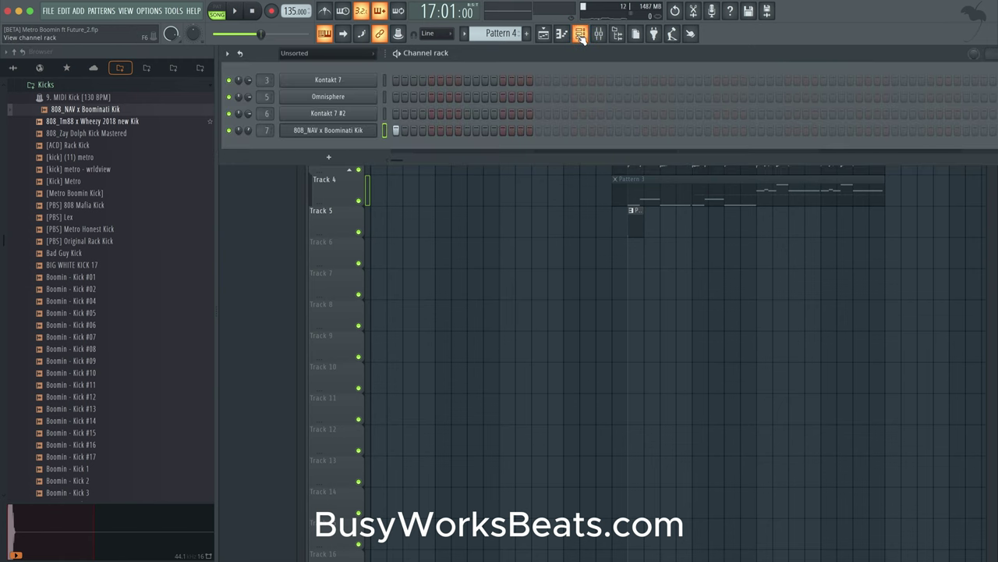
left_click(557, 224)
key("space")
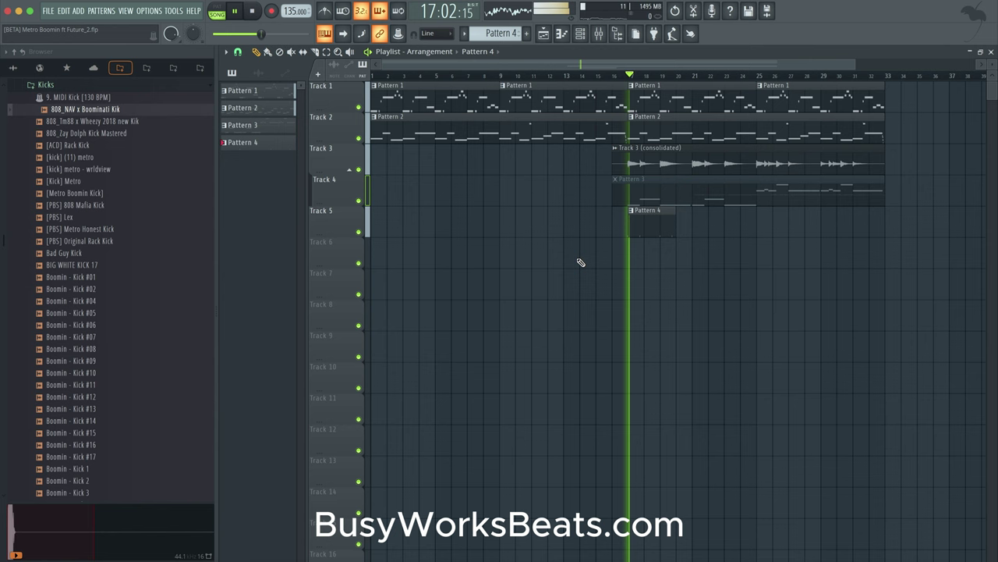
left_click(582, 35)
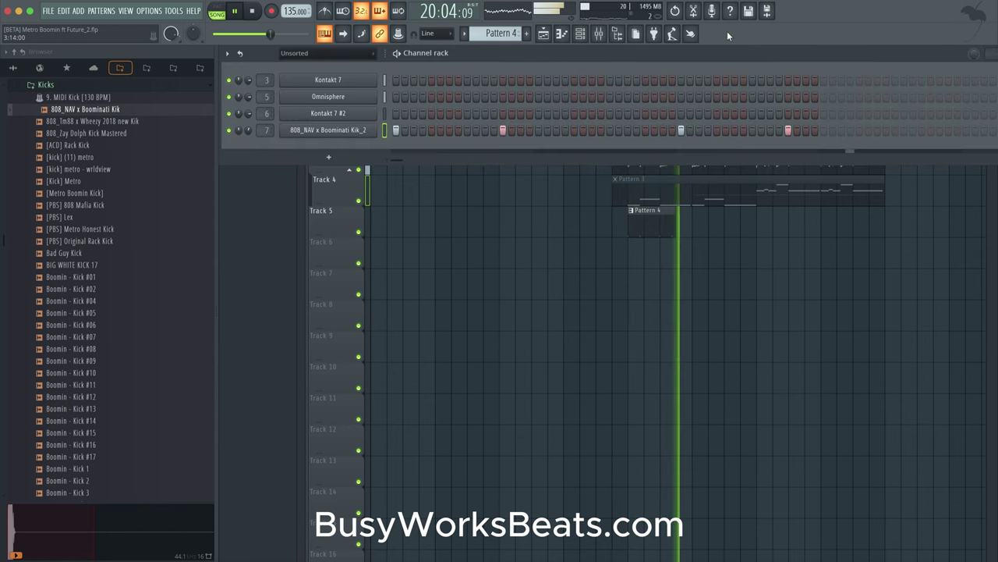
Lay out four-bar Pattern 4 clips back to back on Track 5 from bar 17 up to bar 33.
left_click(616, 34)
key("space")
left_click(572, 230)
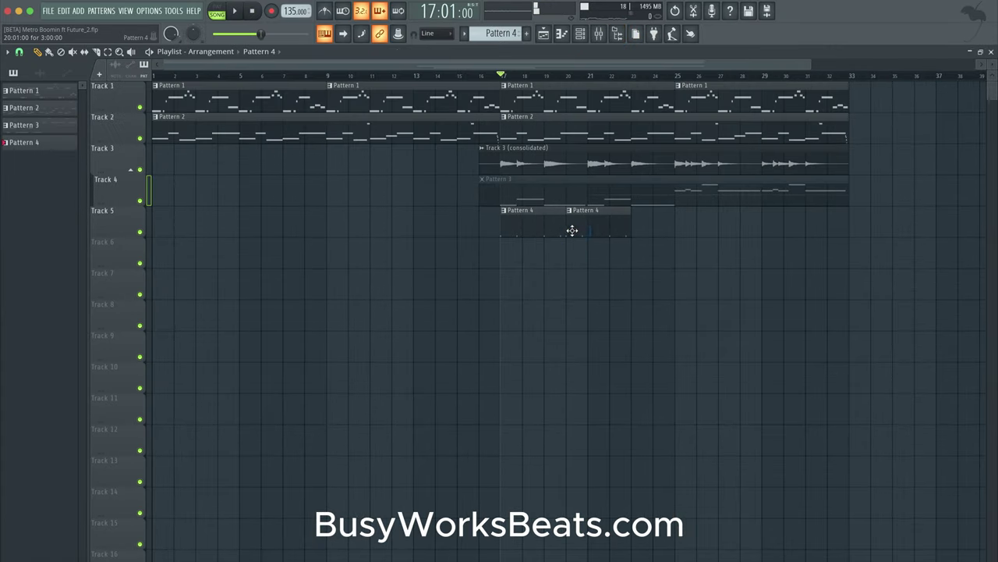
left_click(607, 229)
key("space")
left_click_drag(646, 228, 551, 230)
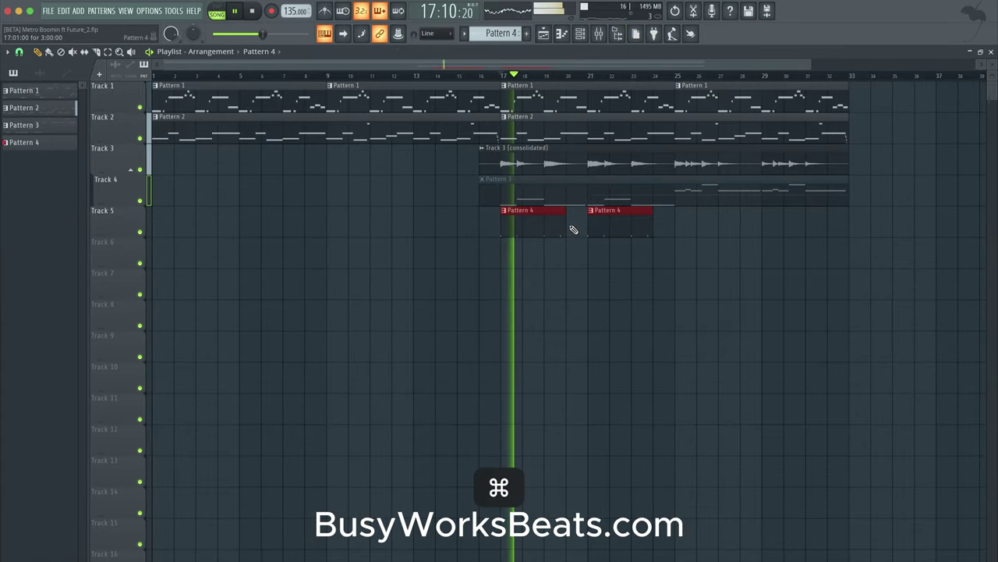
left_click(575, 231)
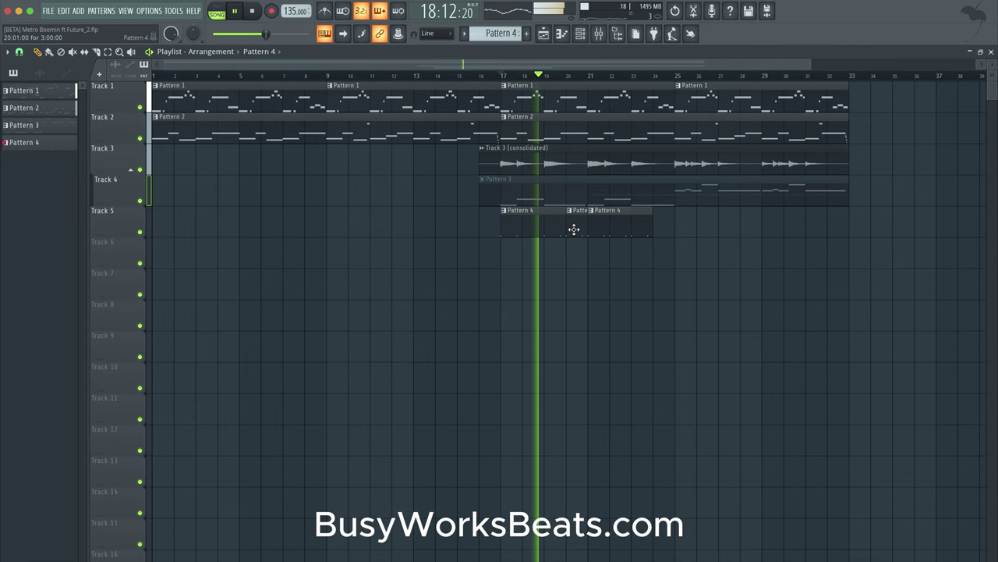
key("space")
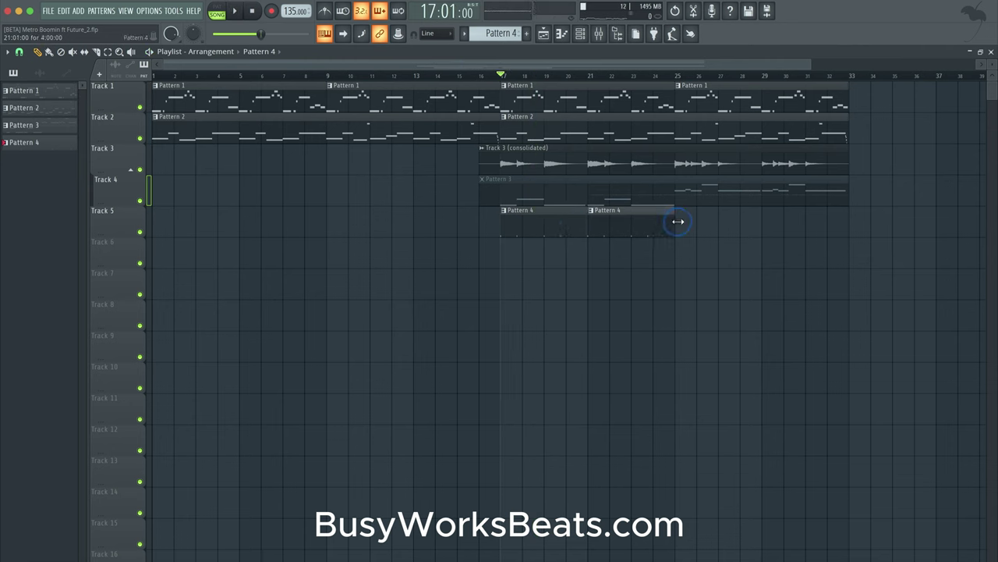
key("super+b")
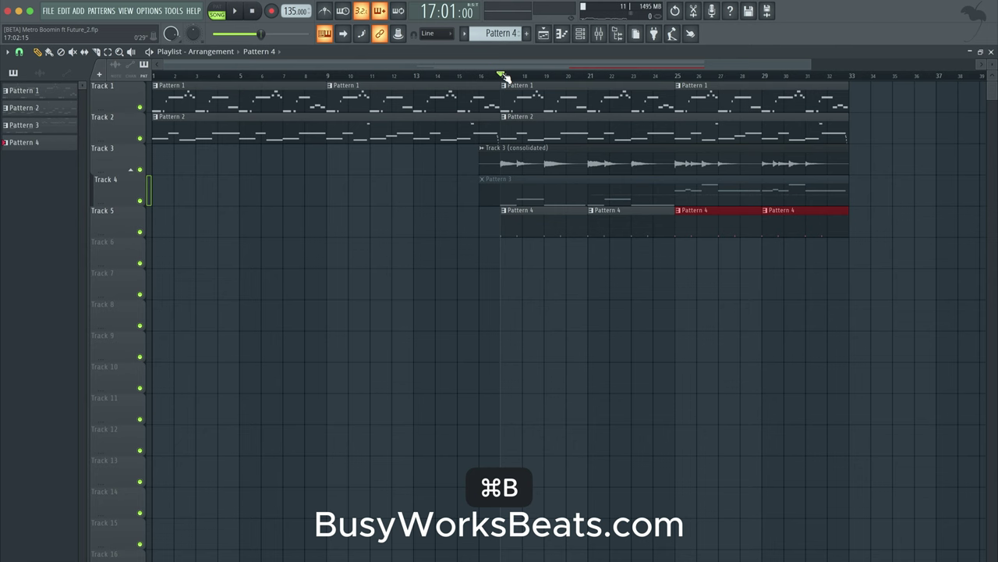
Audition samples in the Claps folder during playback and load 2 (Metro Clap) into a new channel routed to mixer track 8.
key("space")
left_click(616, 34)
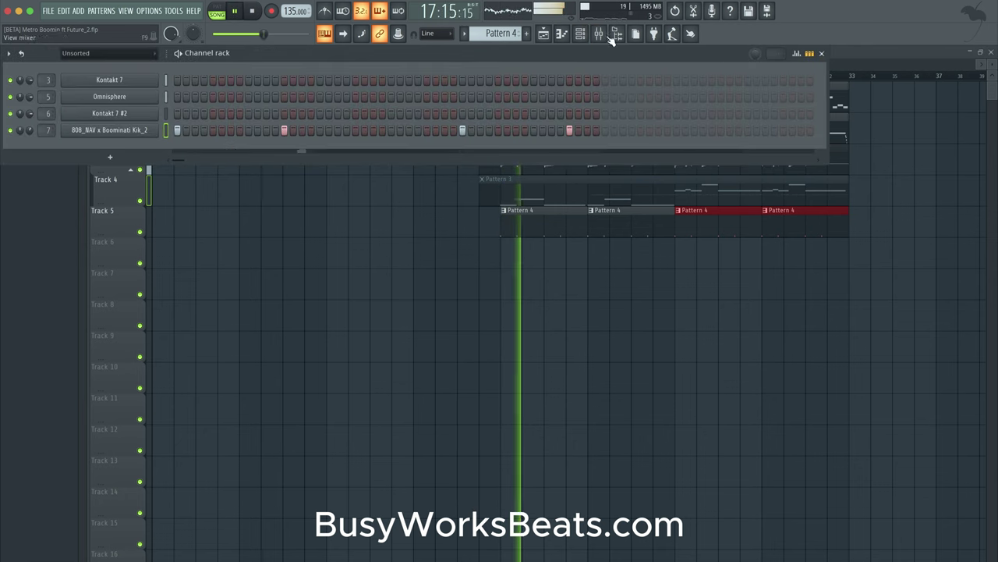
left_click(616, 35)
scroll(80, 128, "up", 3)
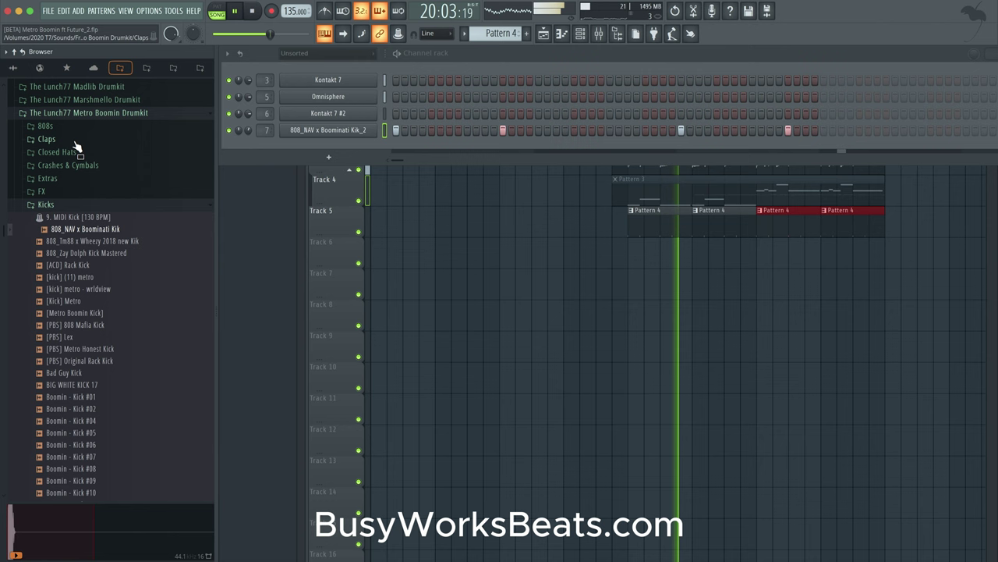
left_click(75, 142)
left_click(80, 99)
left_click(83, 110)
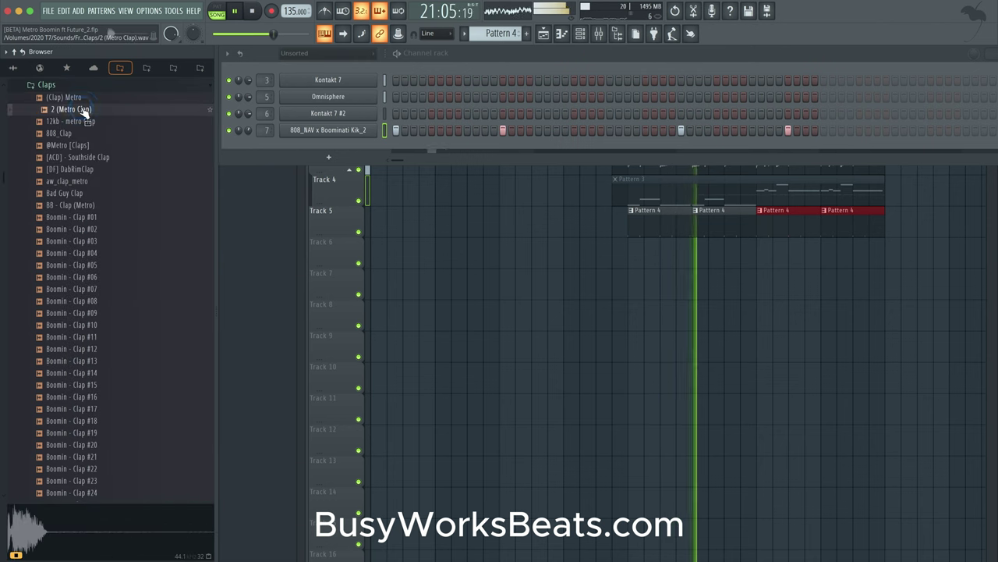
right_click(86, 110)
left_click(100, 122)
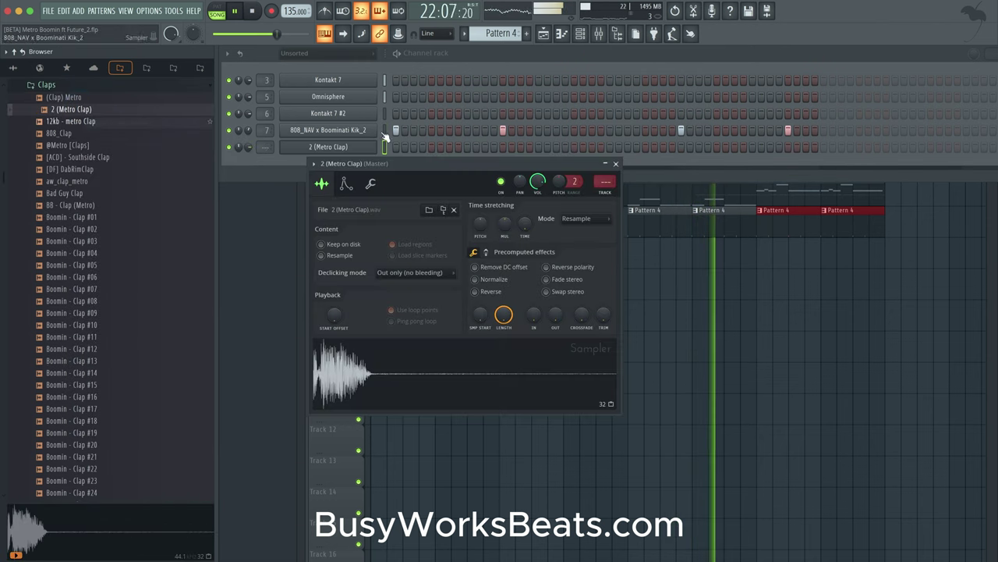
key("super+l")
Place claps on steps 9, 25, 41 and 57 of the 2 (Metro Clap) channel in Pattern 4.
left_click(820, 140)
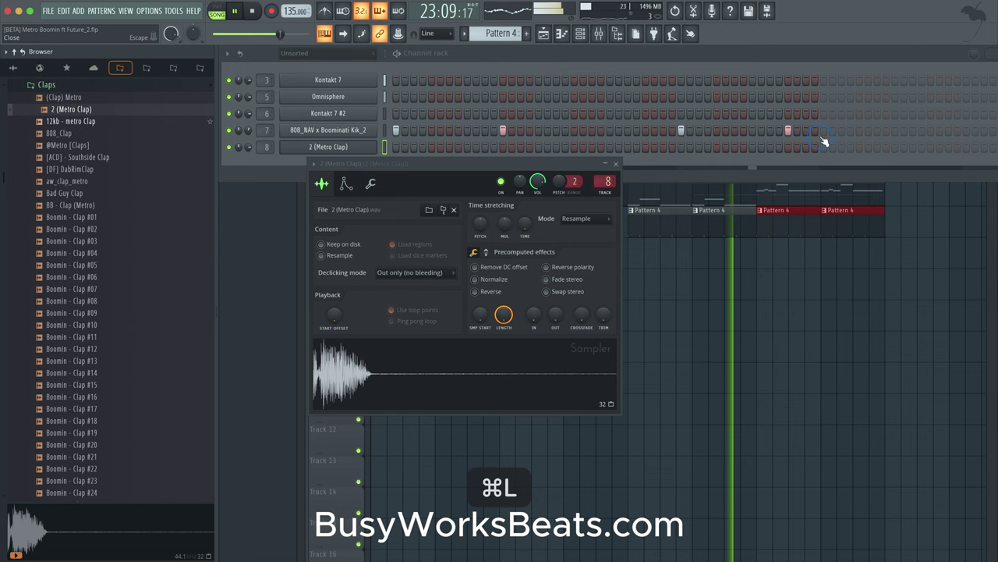
left_click(467, 146)
left_click(610, 147)
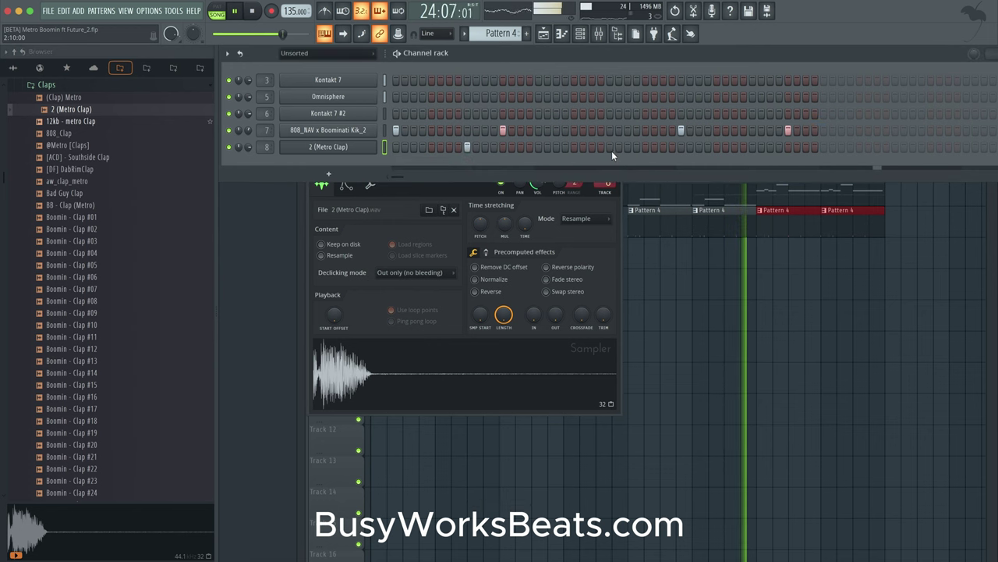
left_click(753, 147)
left_click(894, 147)
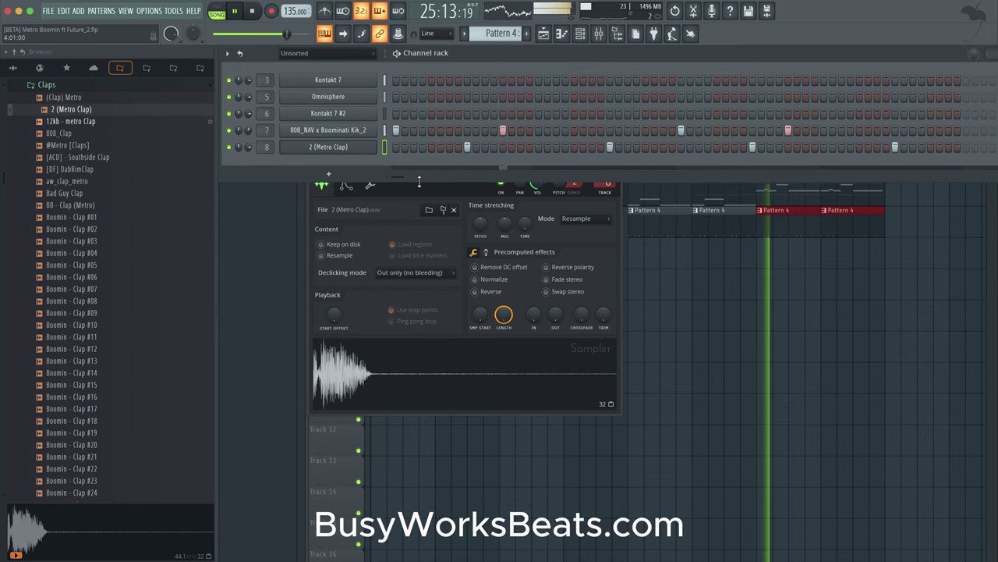
Collapse the Claps and Kicks folders and expand the Closed Hats folder of the Metro Boomin drumkit.
left_click(74, 86)
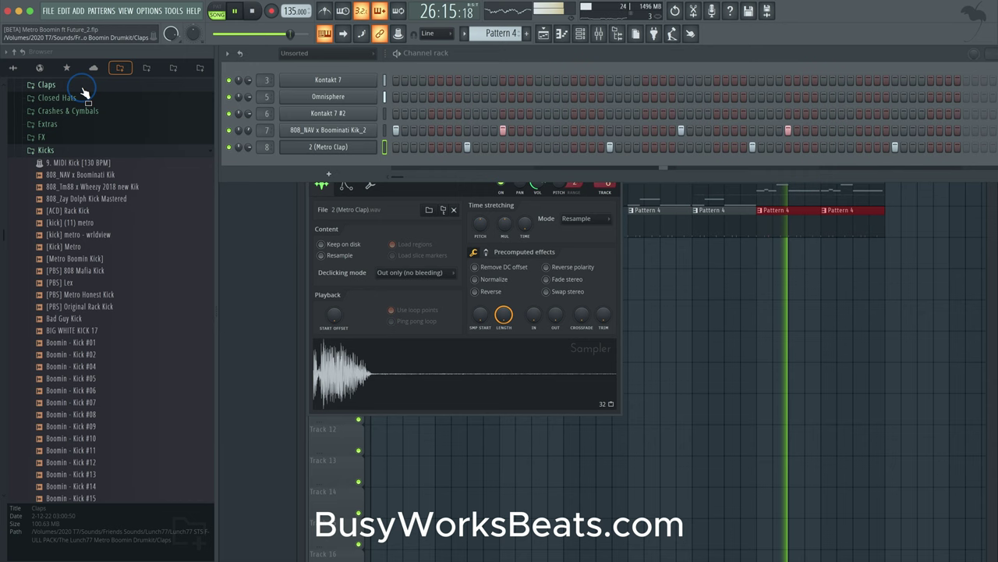
left_click(78, 150)
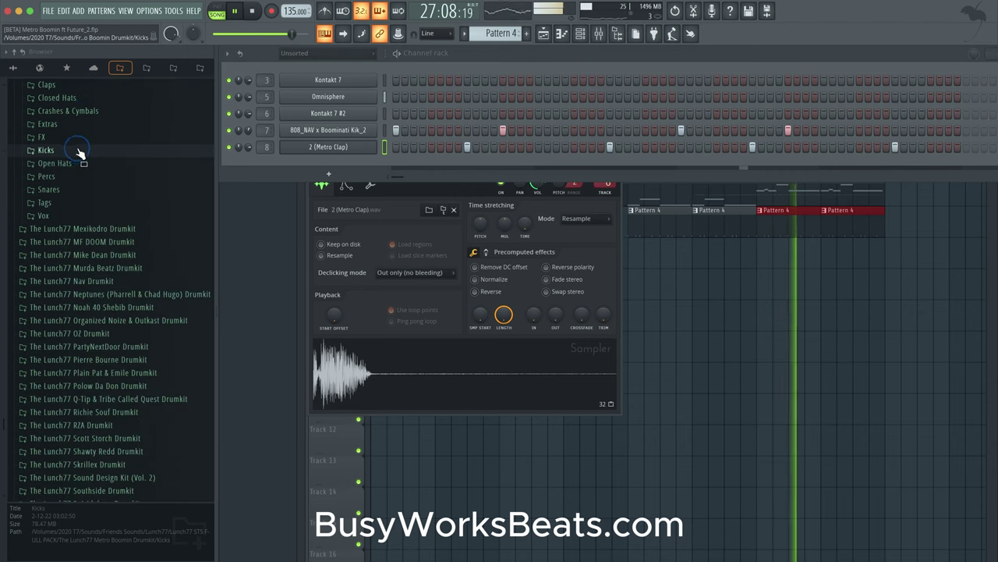
left_click(77, 97)
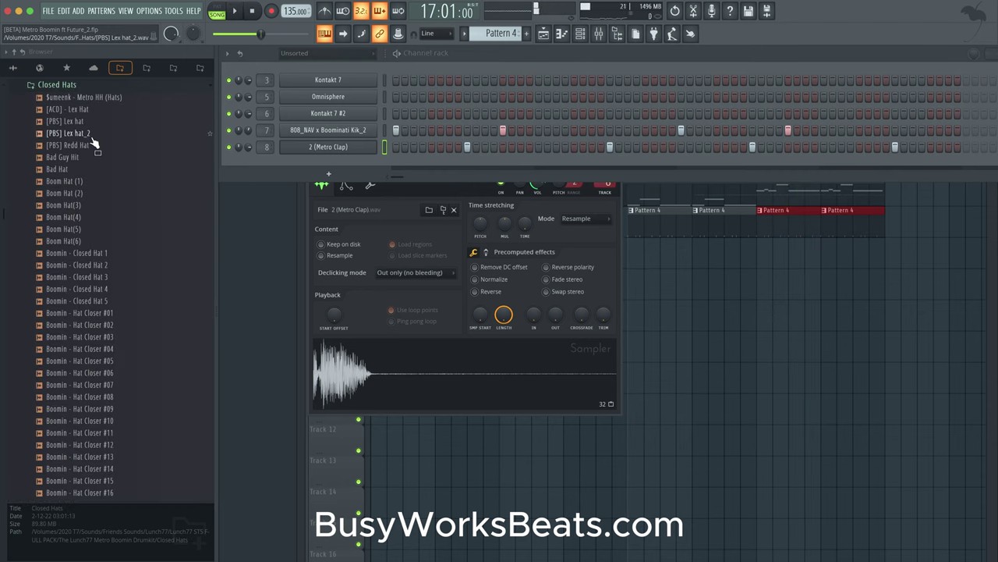
Start playback, audition $umeenk - Metro HH (Hats) from the Closed Hats folder and load it into a new channel.
key("space")
left_click(102, 99)
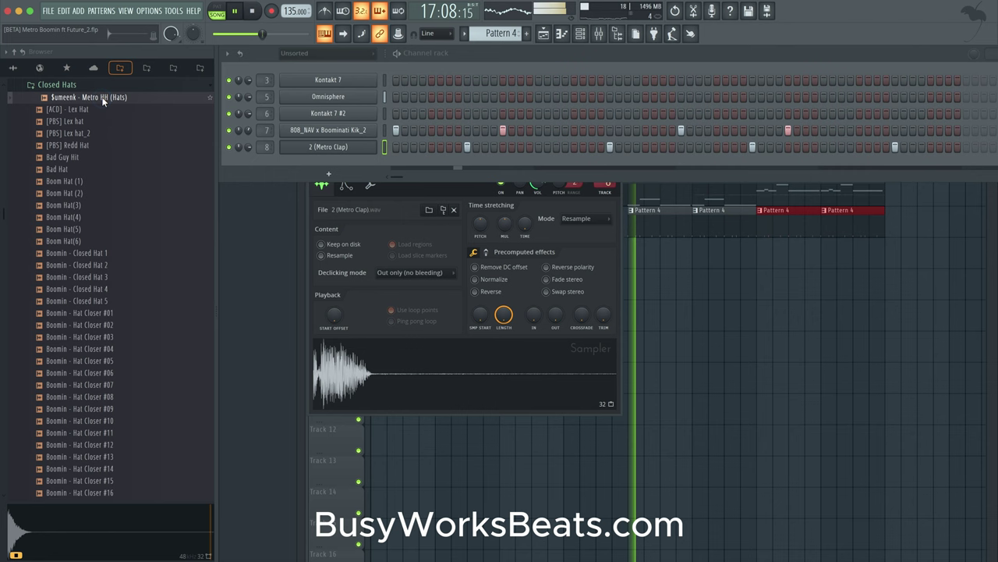
right_click(101, 98)
left_click(114, 115)
Audition samples in the Open Hats folder and load BOOMIN LOW TIGHT OPEN HAT into a new channel.
left_click(81, 86)
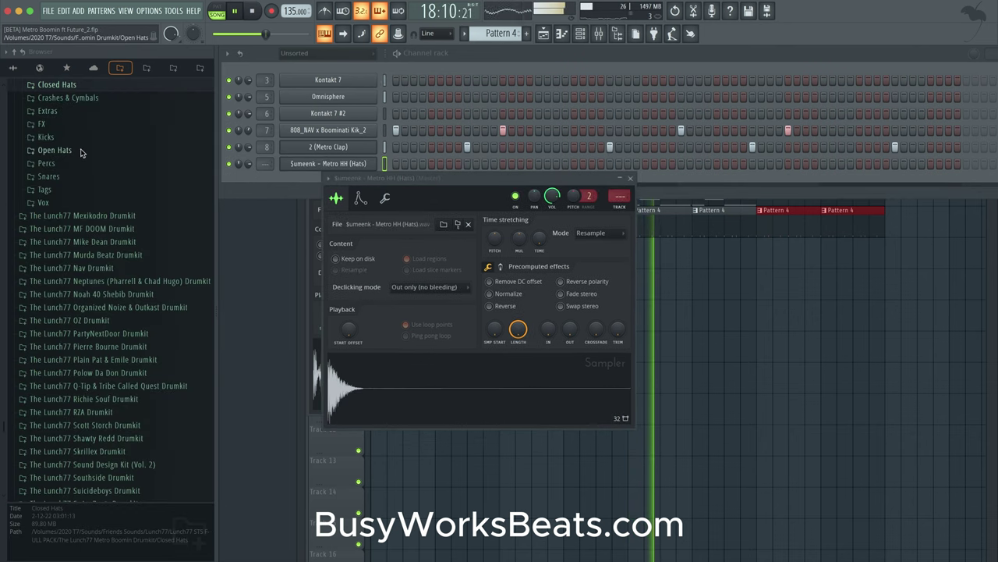
left_click(84, 155)
left_click(84, 100)
left_click(86, 111)
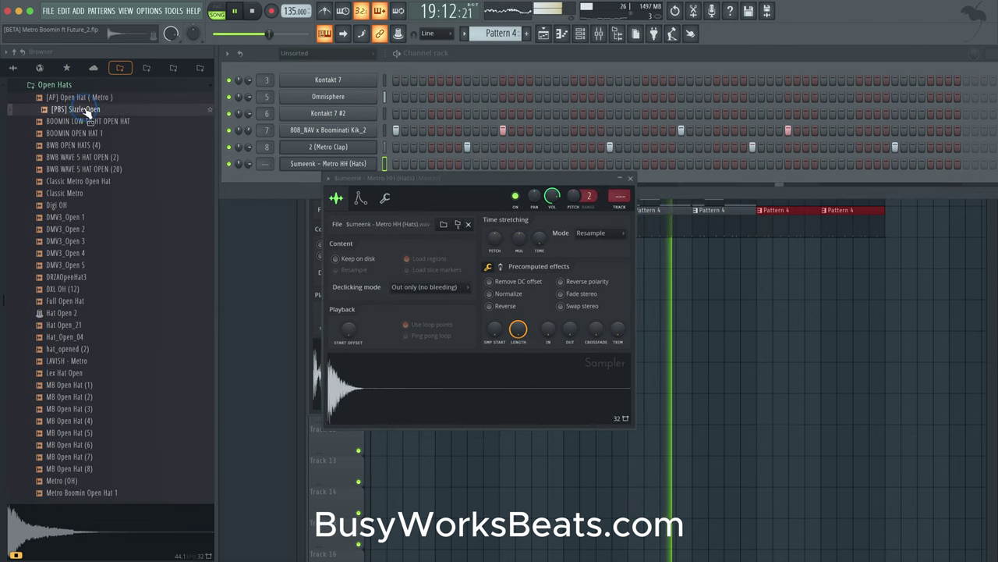
left_click(87, 123)
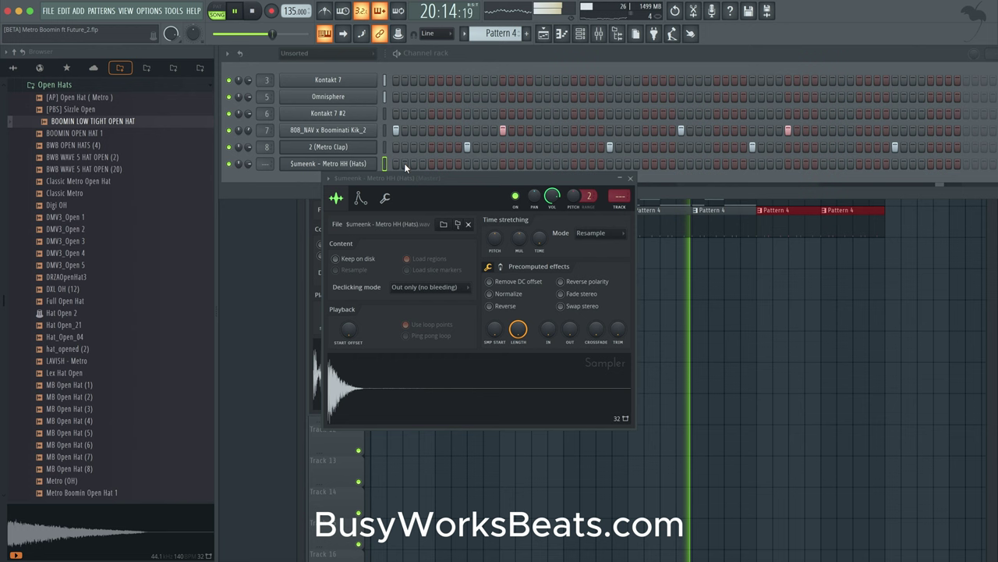
right_click(137, 127)
left_click(176, 132)
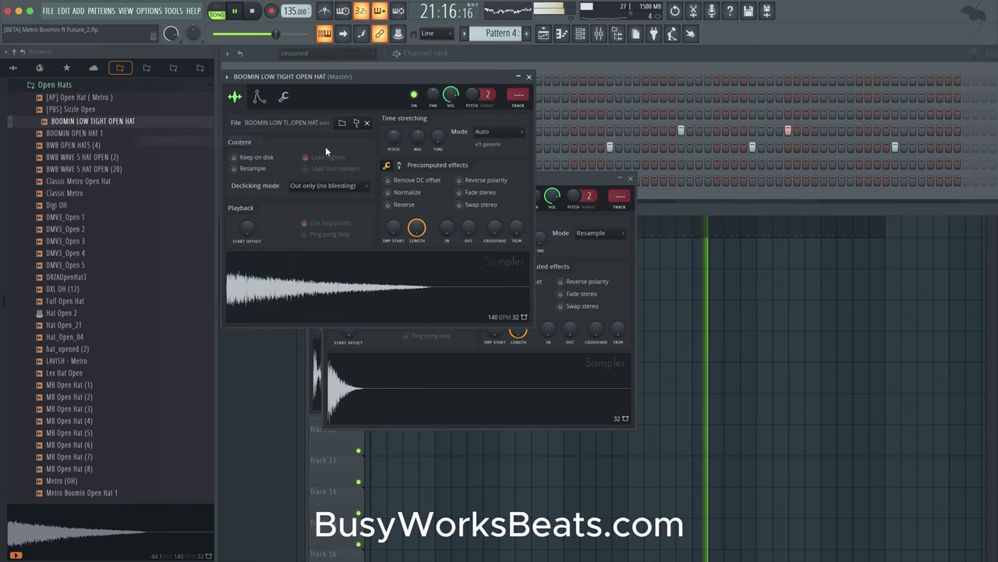
Lower the new hat channels' volume and route the closed and open hats to mixer tracks 9 and 10.
left_click_drag(331, 85, 523, 84)
left_click_drag(249, 130, 248, 151)
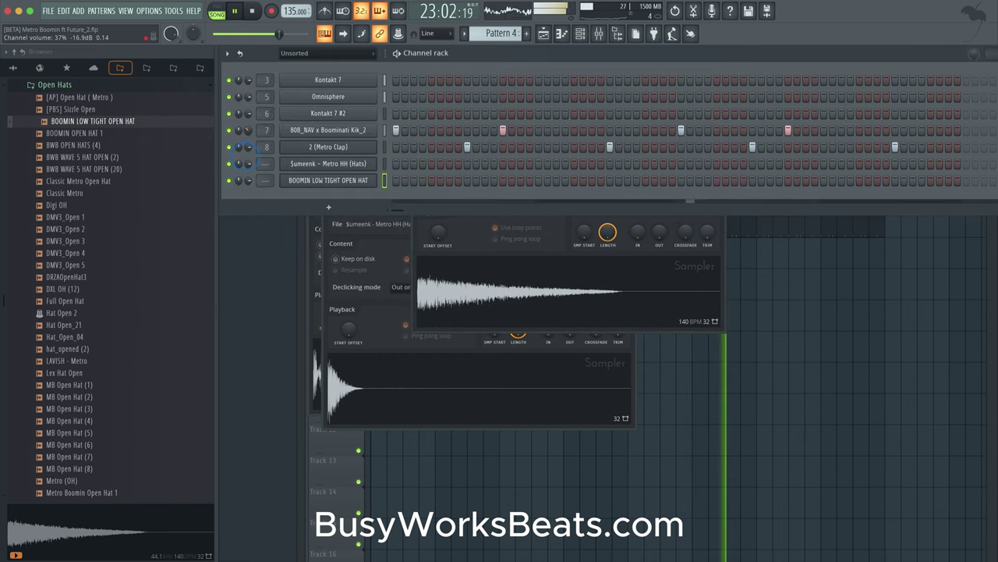
left_click_drag(385, 163, 384, 181)
key("super+l")
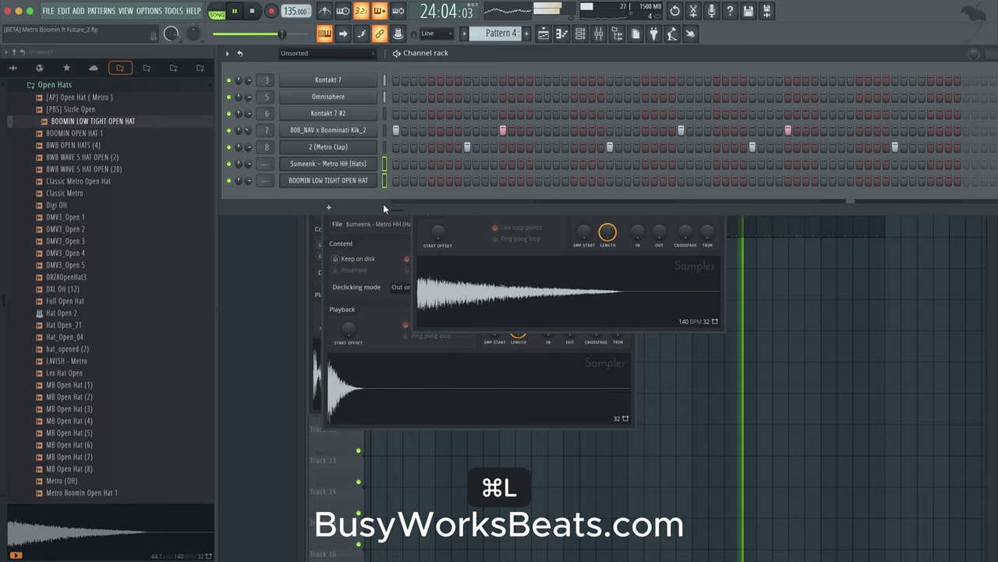
left_click(384, 180)
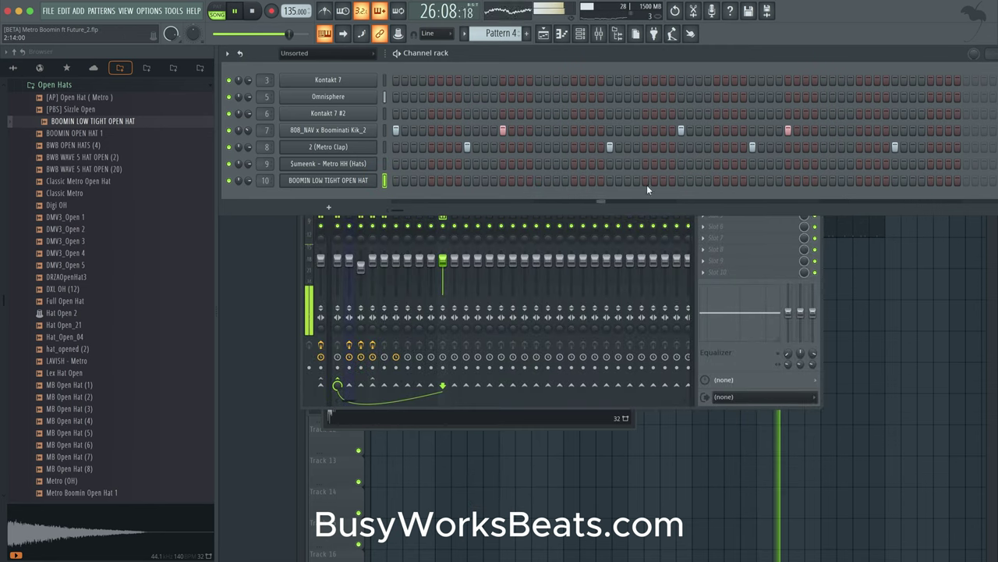
Place open hats on steps 21 and 53 and fill every 2 steps of the $umeenk - Metro HH (Hats) channel.
left_click(574, 180)
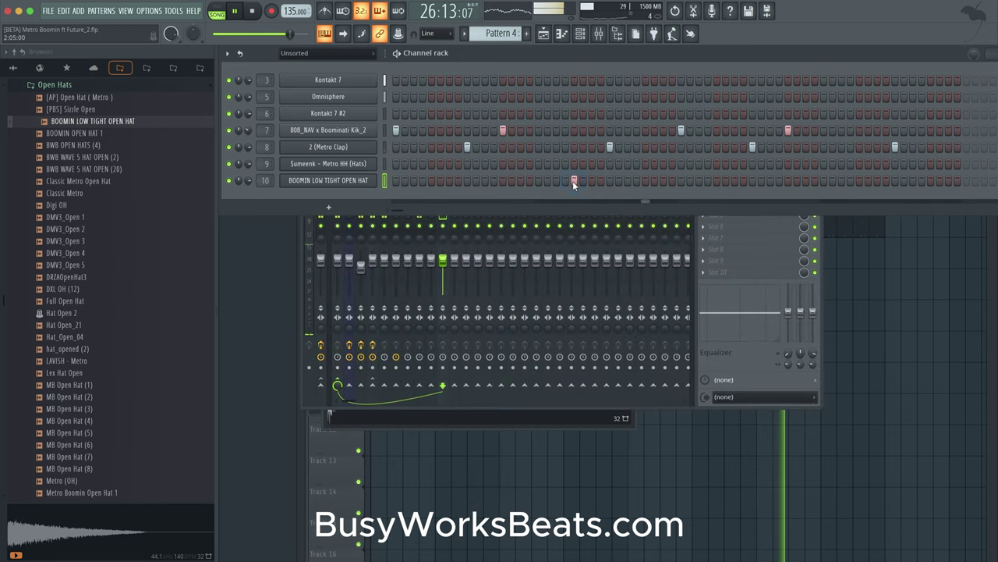
left_click(859, 180)
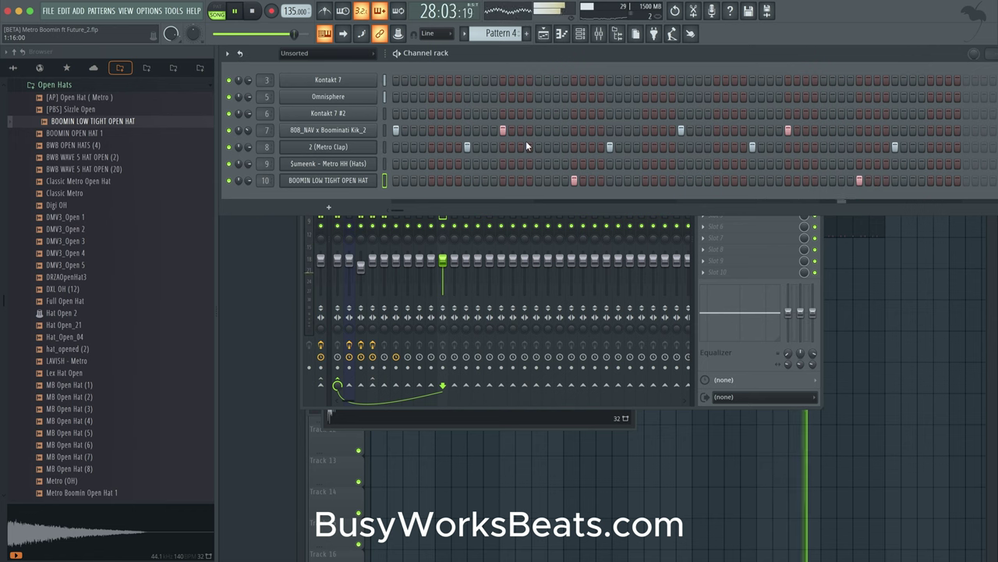
right_click(363, 166)
left_click(507, 196)
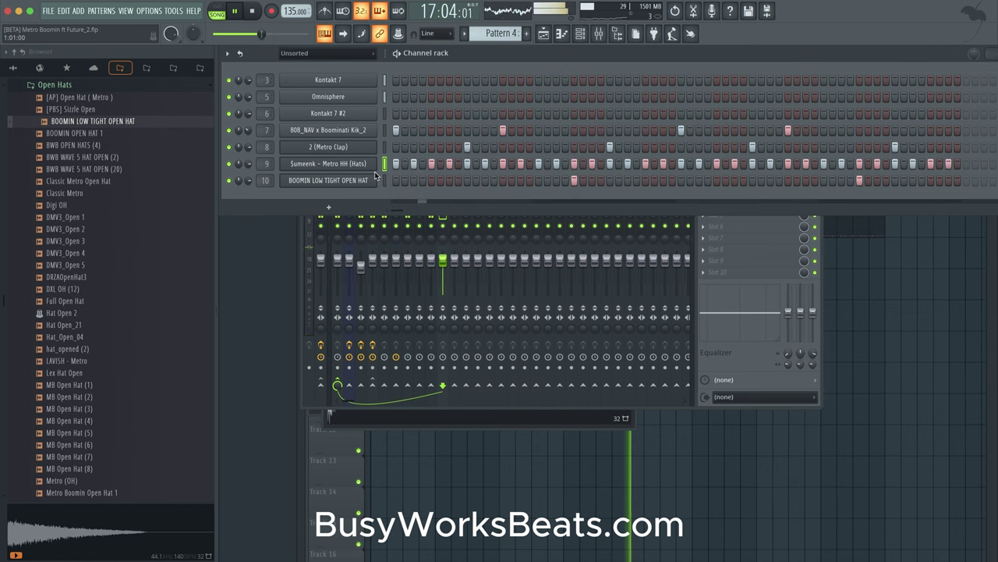
Add kicks on steps 7 and 53 of the 808_NAV x Boominati Kik_2 channel in Pattern 4.
left_click(864, 340)
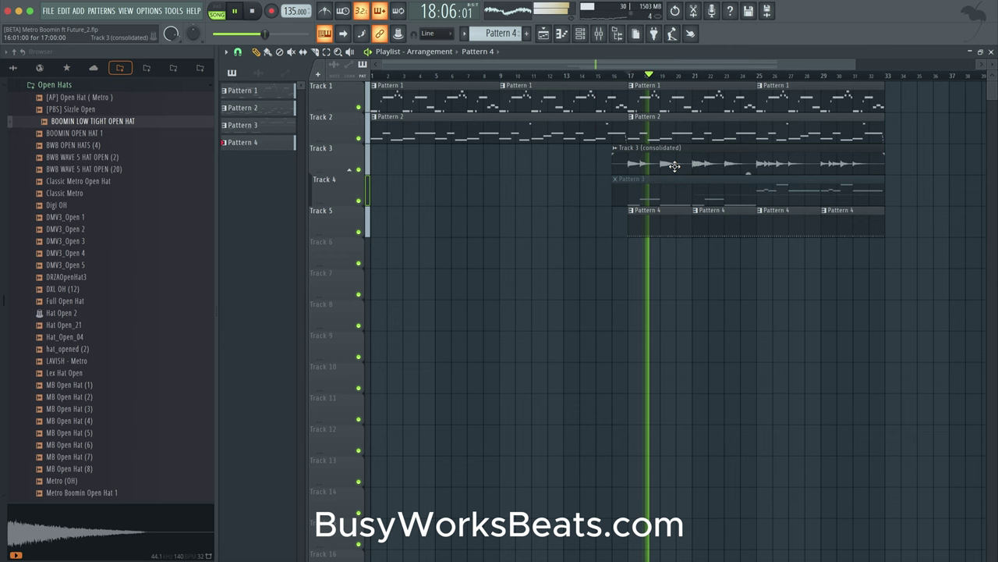
left_click(580, 33)
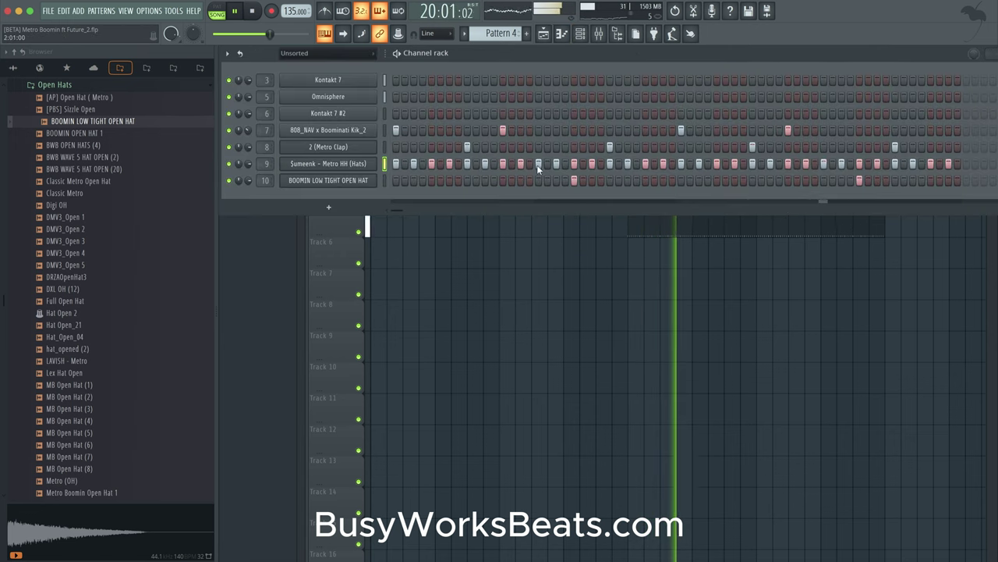
left_click(859, 131)
left_click(449, 130)
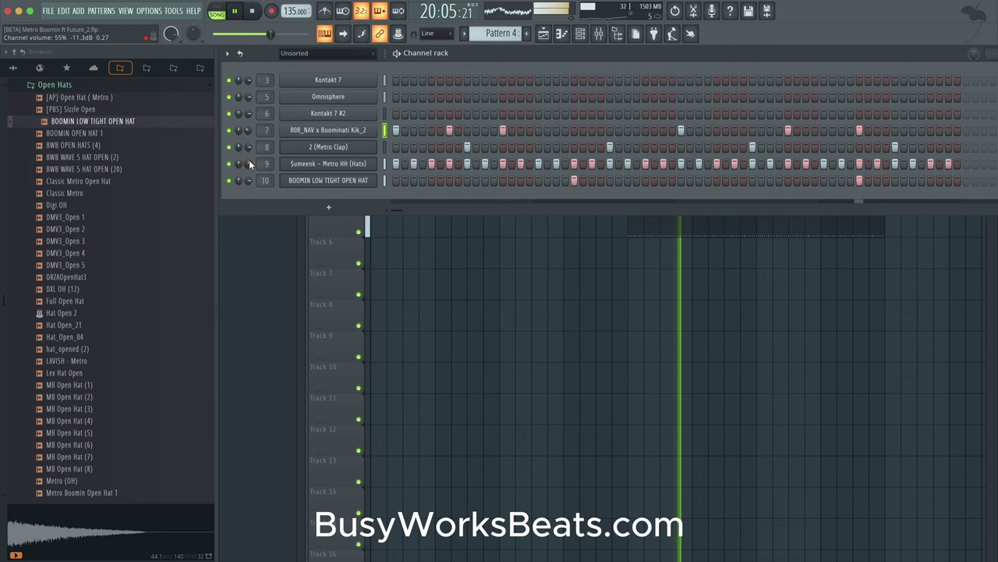
key("F6")
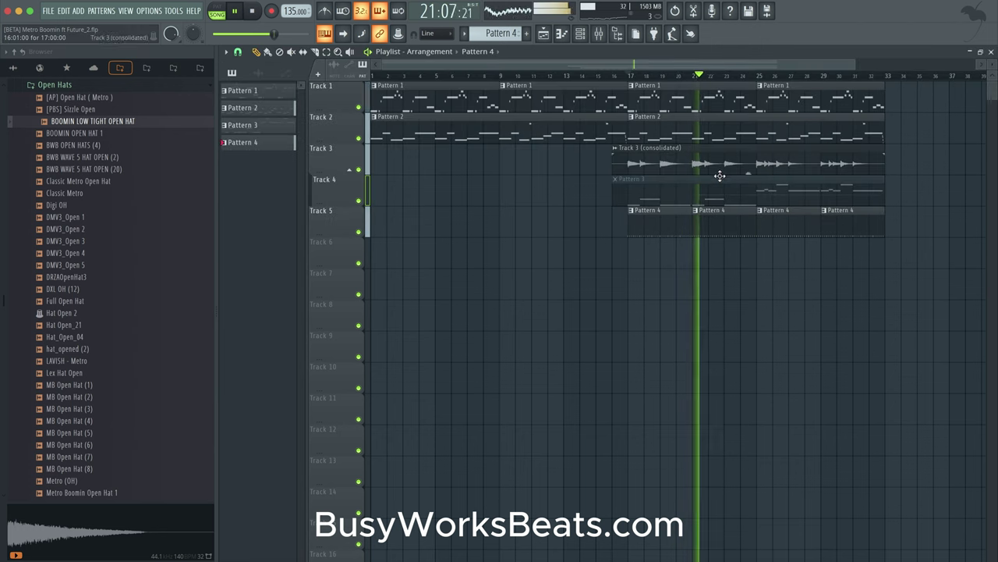
key("F6")
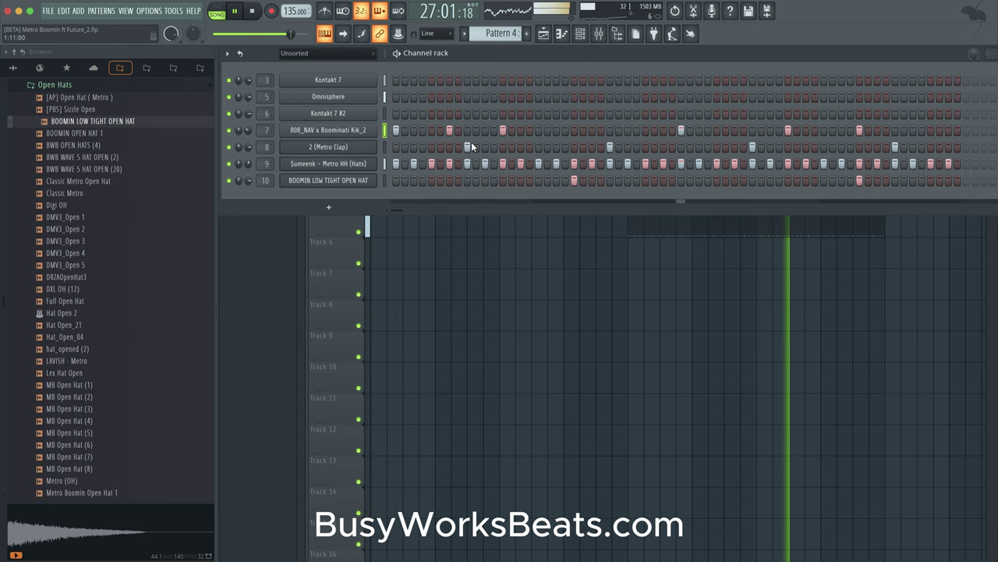
Cut all steps from the $umeenk - Metro HH (Hats) channel and refill it every 2 steps.
right_click(372, 165)
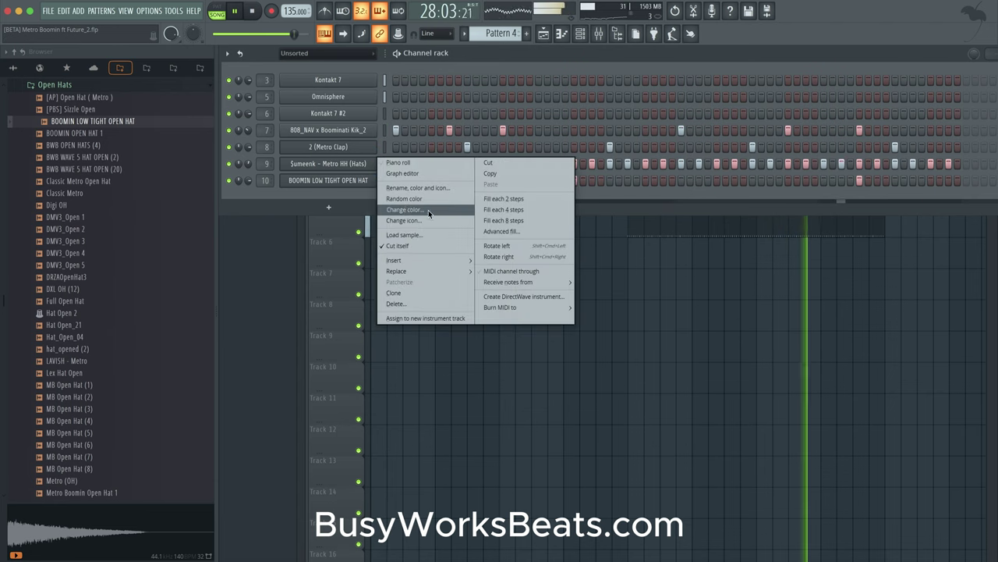
left_click(498, 163)
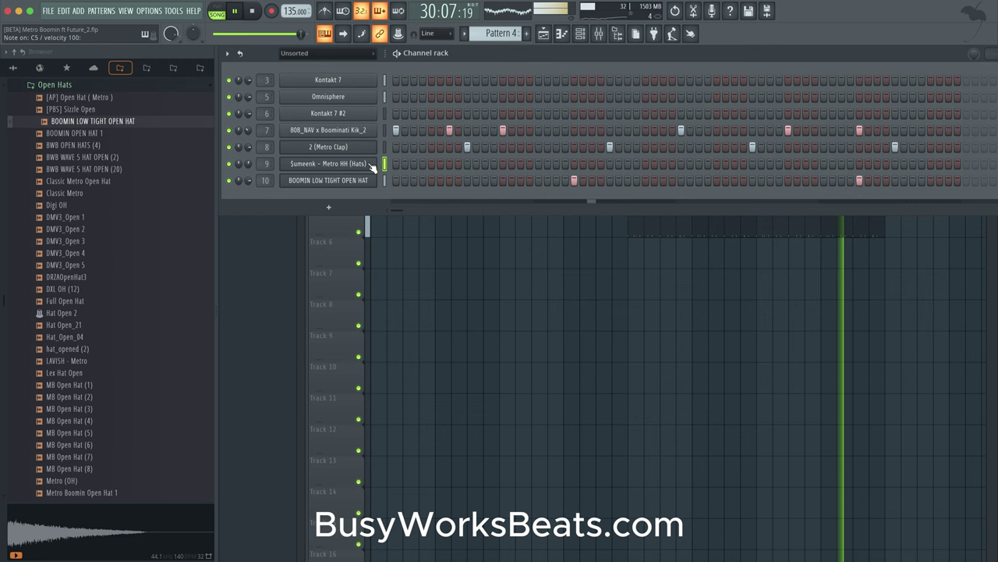
right_click(372, 166)
mouse_move(406, 174)
left_click(490, 196)
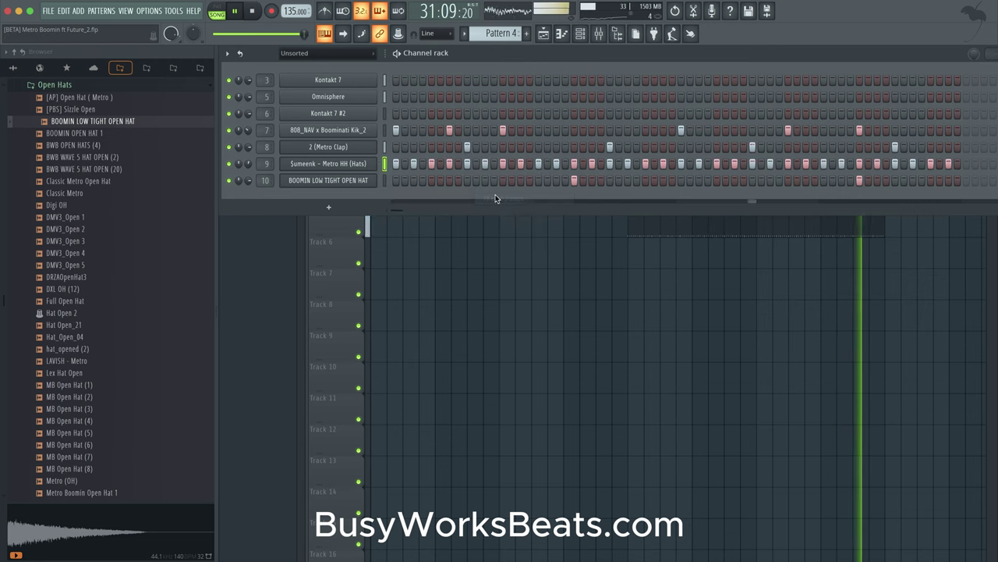
Set the fine time shift of the $umeenk - Metro HH (Hats) channel to 0:01 while the song plays.
left_click(372, 163)
left_click(385, 198)
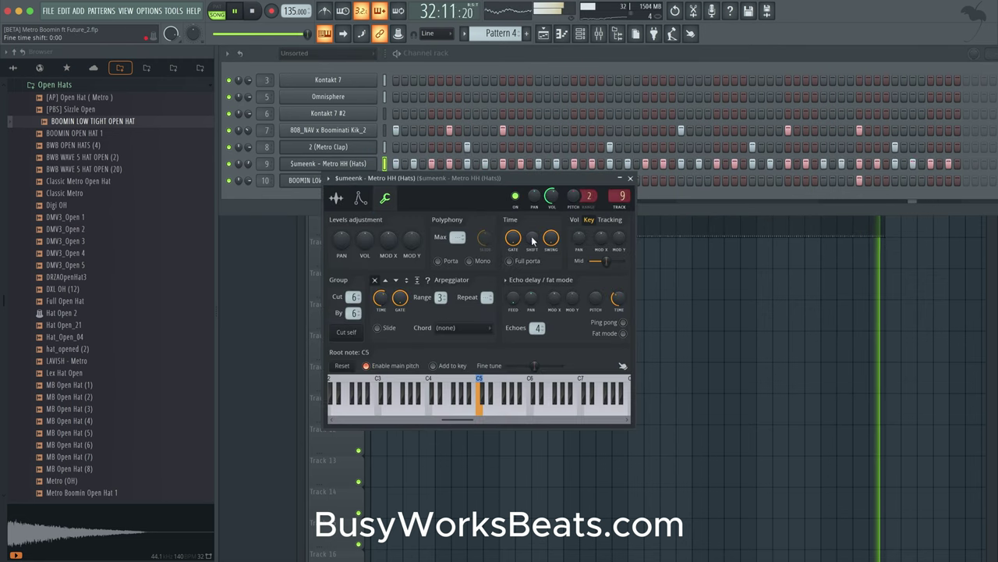
key("space")
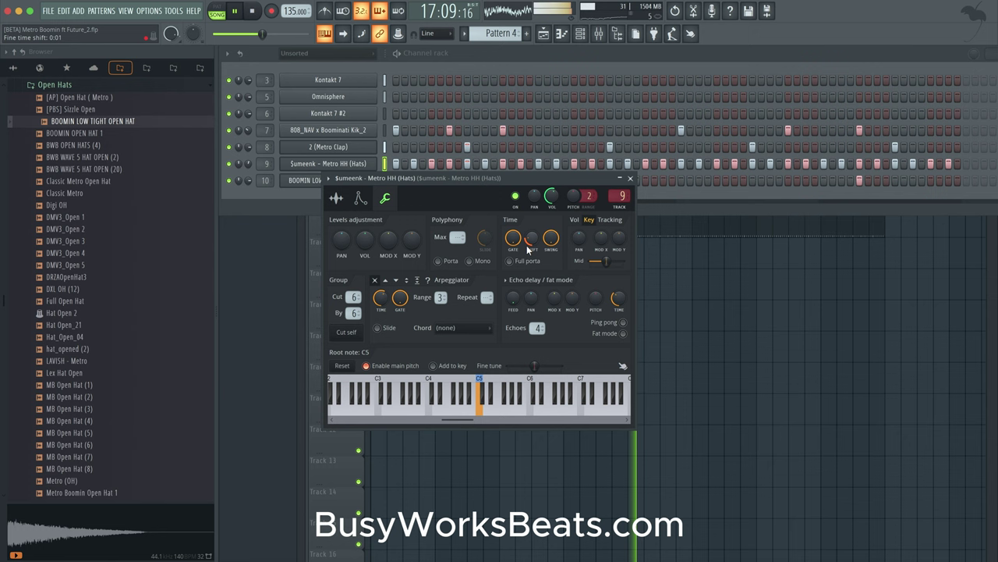
left_click(630, 178)
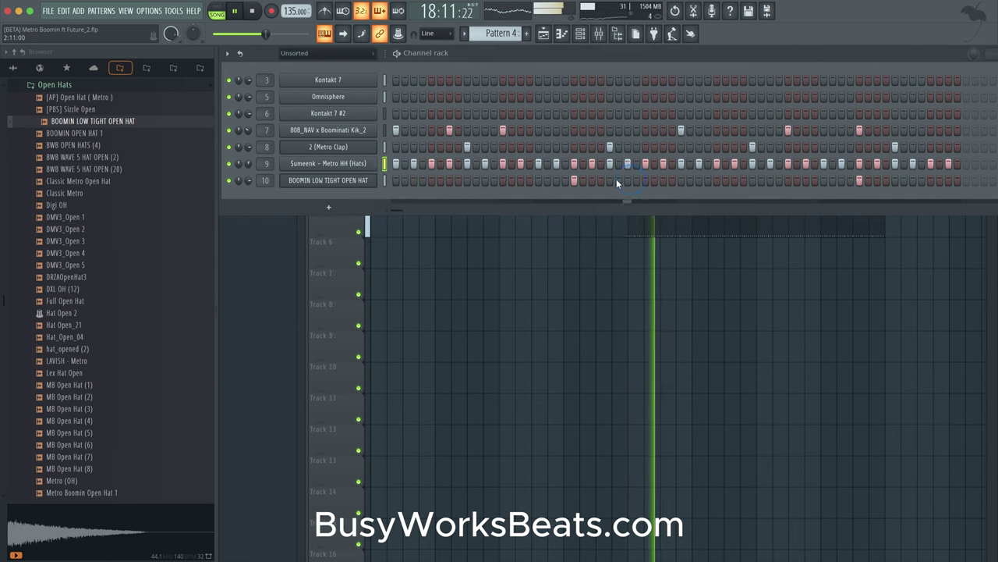
Audition the Kicks folder, replace the 808_NAV x Boominati Kik_2 sample with [kick] metro - wrldview and set its channel volume to 59%.
left_click(328, 129)
scroll(70, 156, "up", 3)
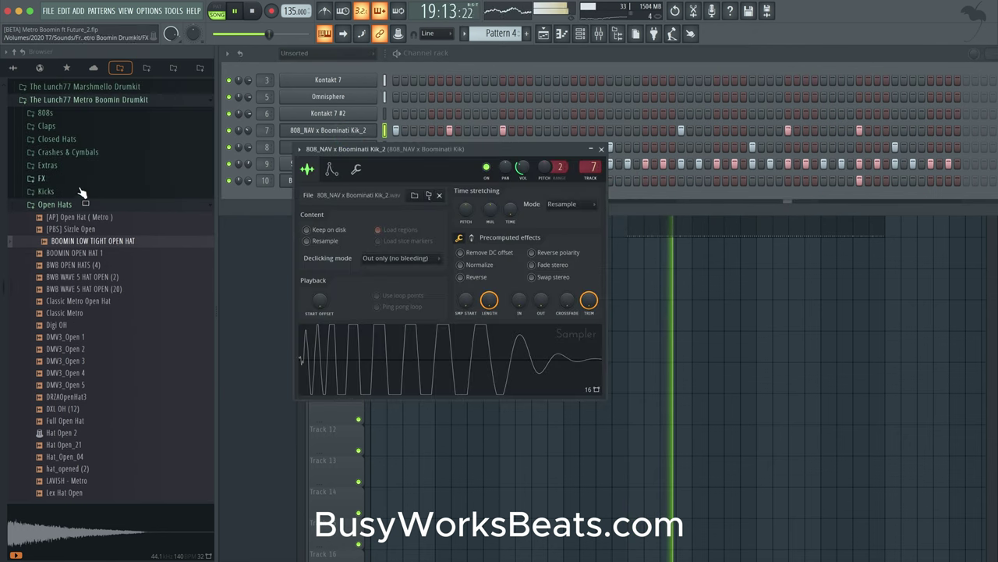
left_click(80, 200)
left_click(80, 188)
left_click(79, 193)
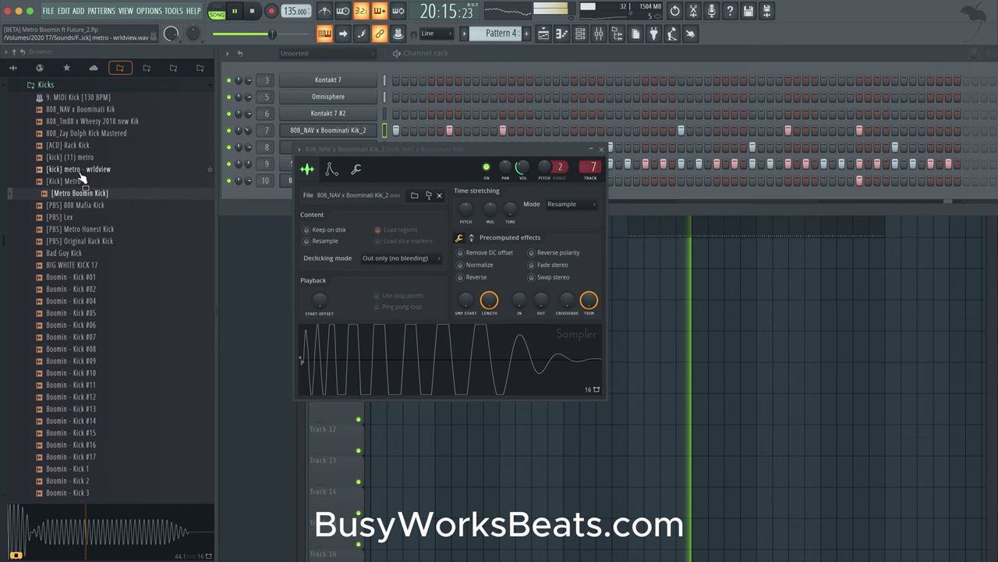
left_click(84, 169)
left_click_drag(86, 169, 379, 356)
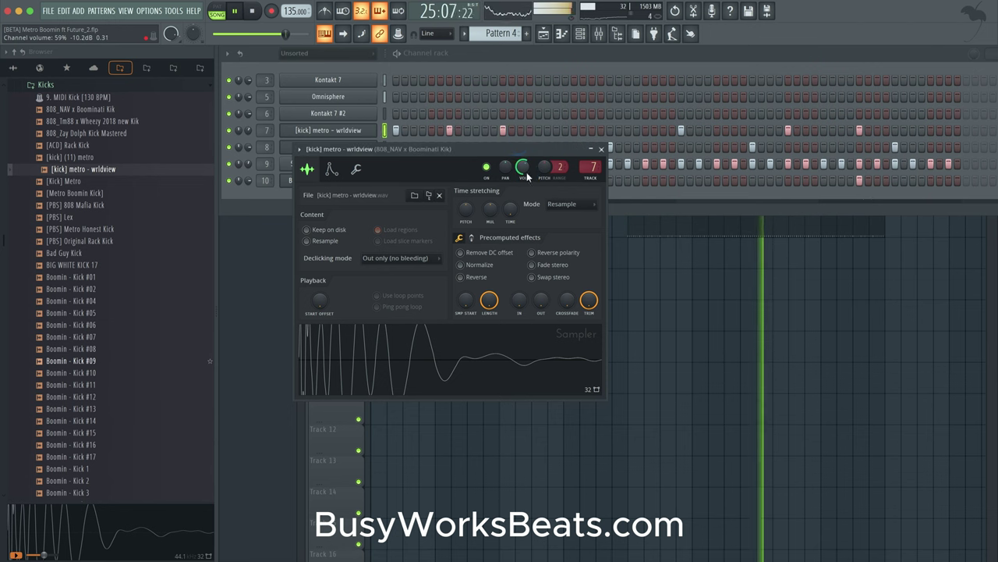
left_click(601, 149)
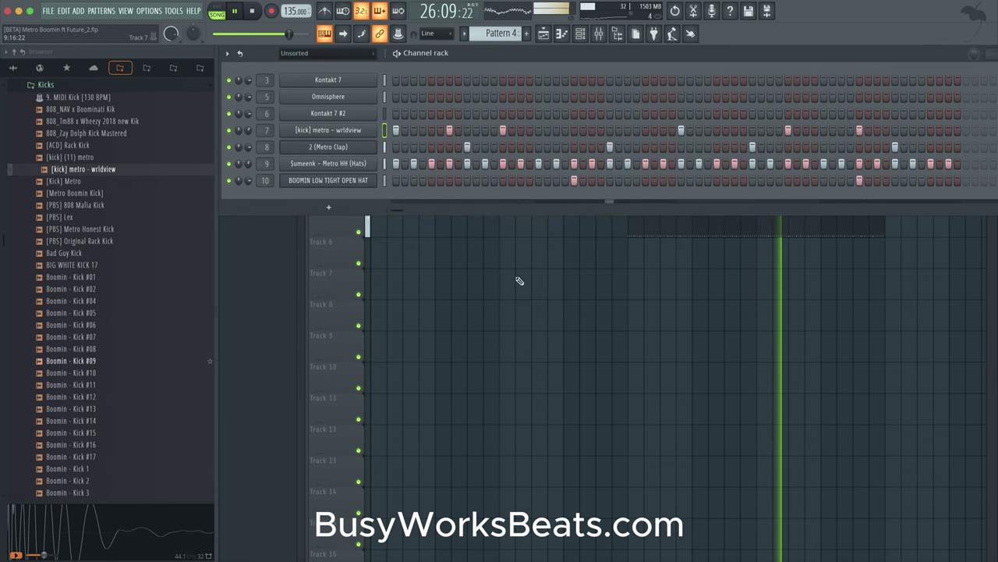
key("F5")
left_click(581, 33)
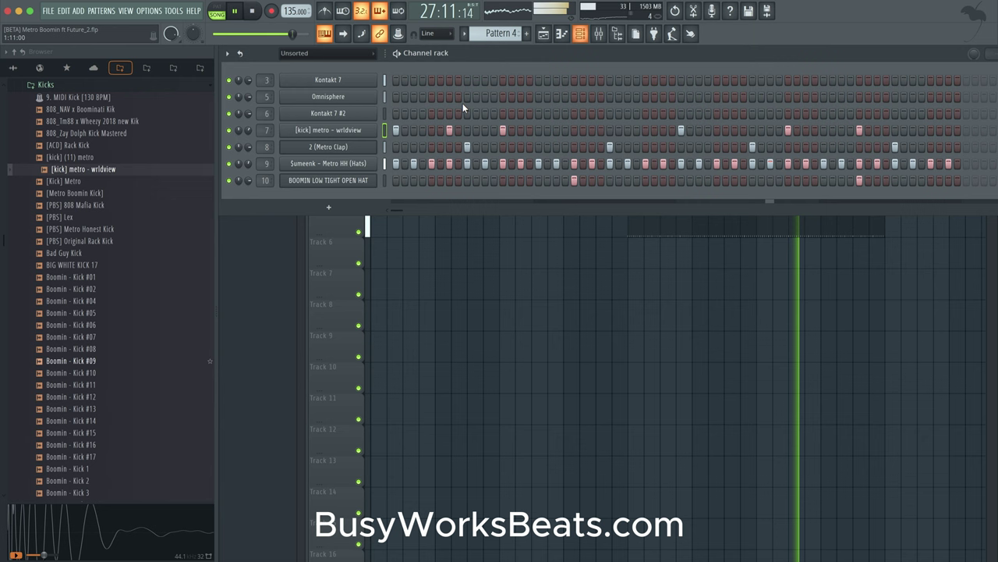
Audition the Boomin claps in the Claps folder and replace the 2 (Metro Clap) sample with Boomin - Clap #06.
scroll(93, 179, "up", 5)
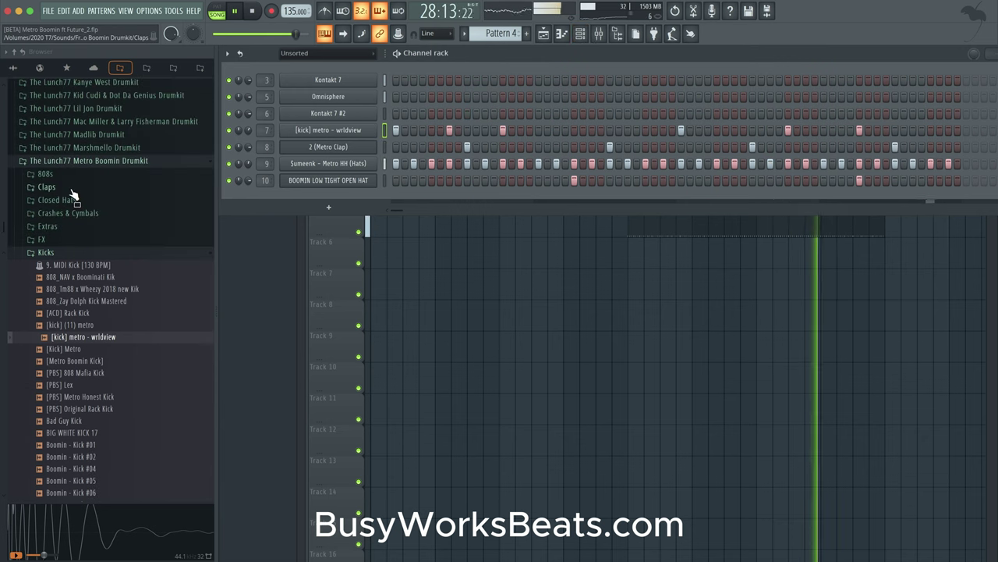
left_click(47, 187)
left_click(78, 216)
left_click(78, 228)
left_click(78, 241)
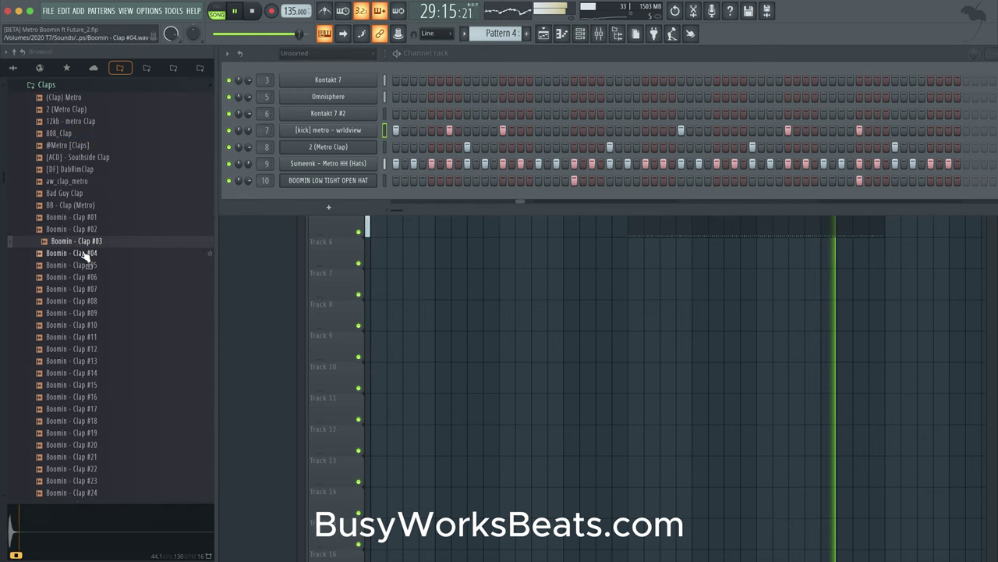
left_click(78, 254)
left_click(84, 277)
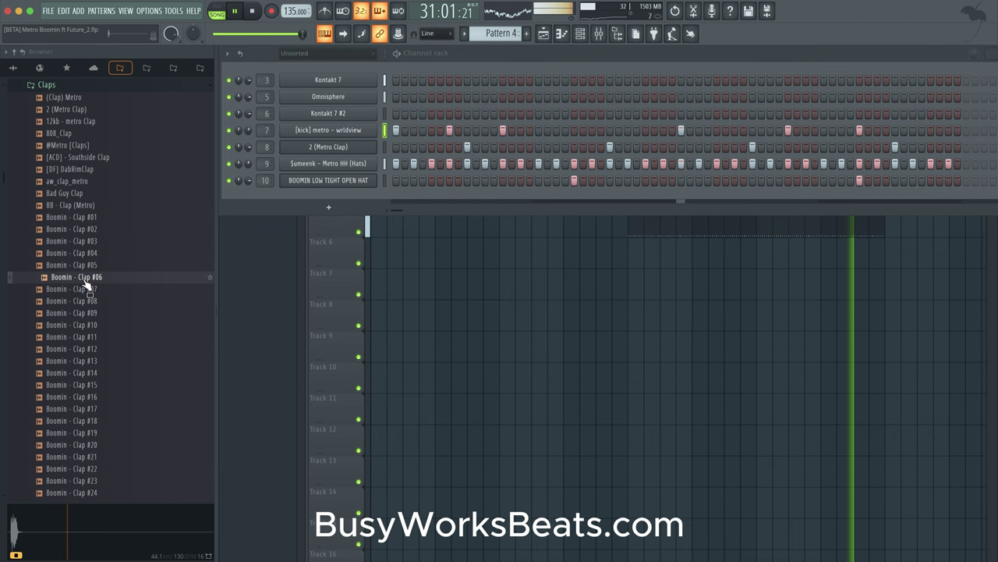
left_click_drag(85, 279, 333, 149)
Raise the silence trimming threshold of the Boomin - Clap #06 channel and save the project.
left_click(334, 149)
left_click_drag(249, 129, 352, 186)
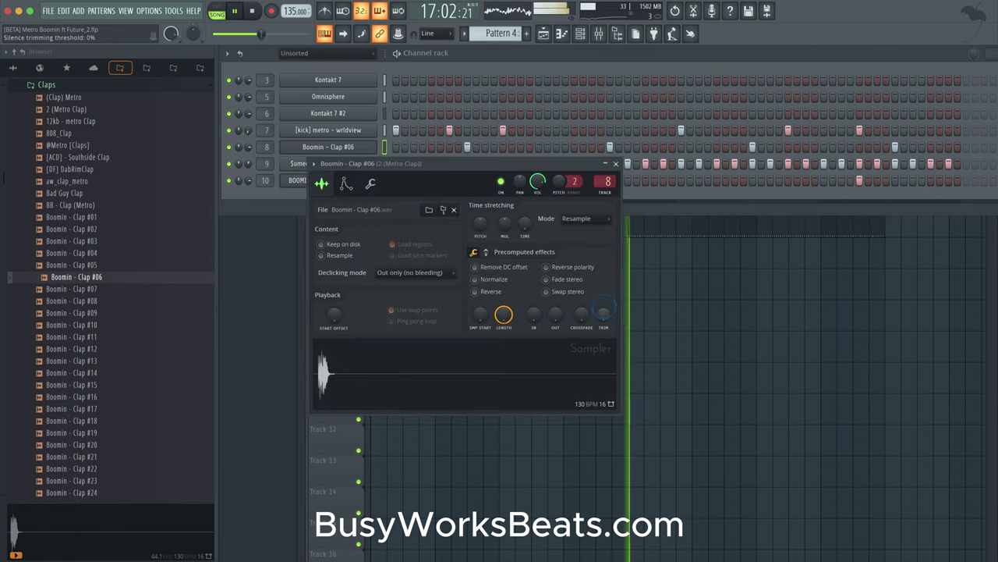
left_click_drag(603, 314, 604, 310)
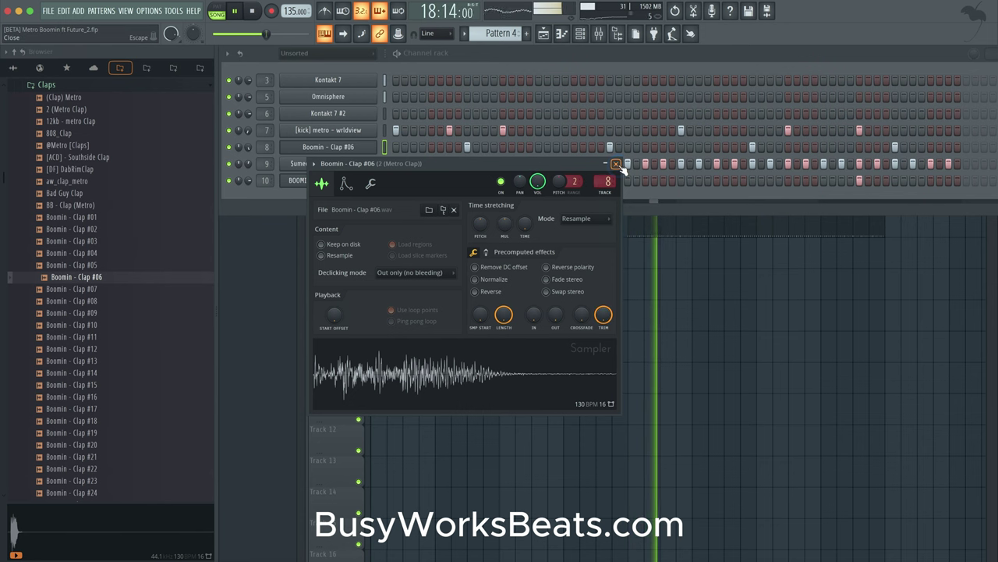
left_click(627, 283)
key("super+s")
left_click(580, 35)
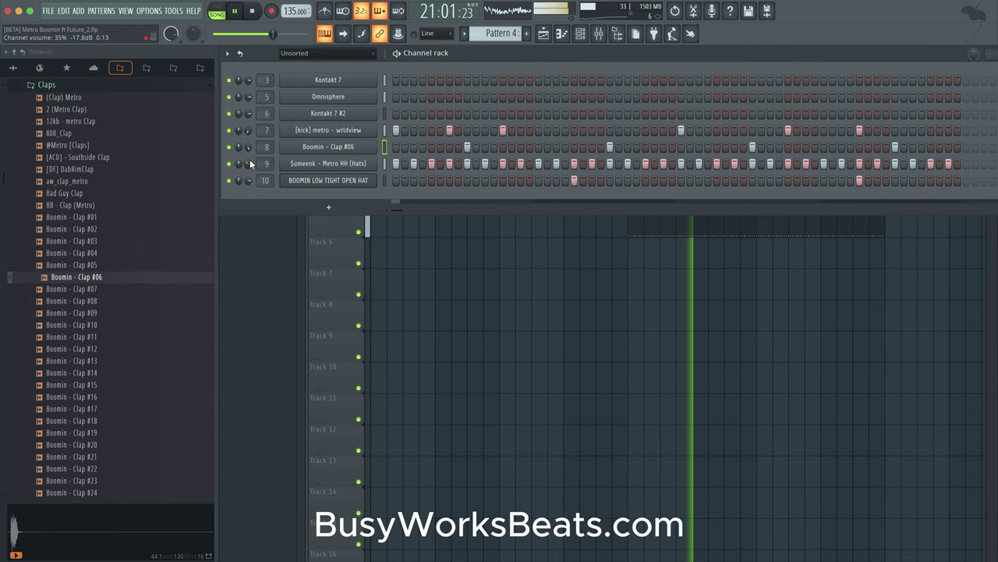
Check the sampler and miscellaneous settings of the $umeenk - Metro HH (Hats) channel.
left_click(319, 168)
left_click(337, 199)
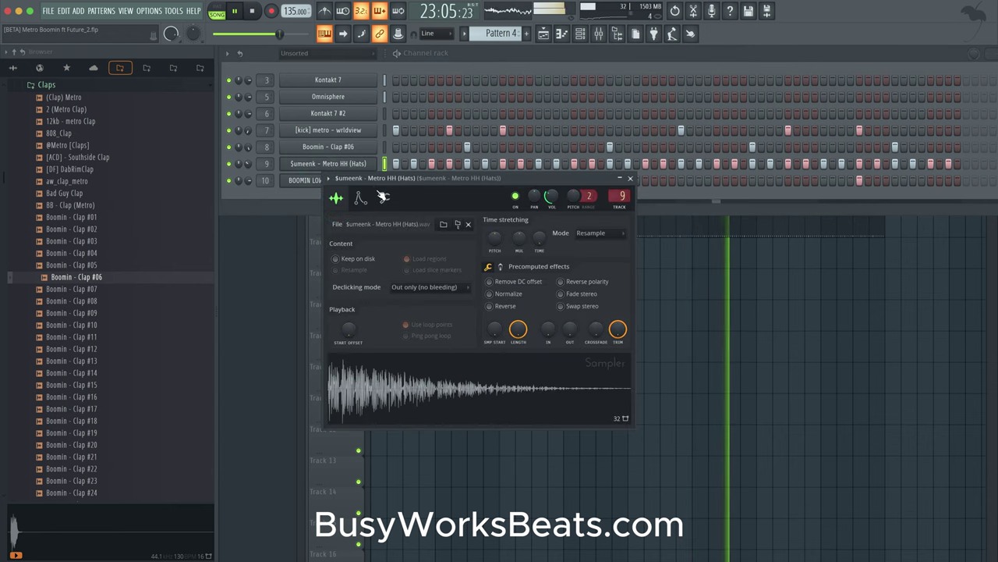
left_click(385, 198)
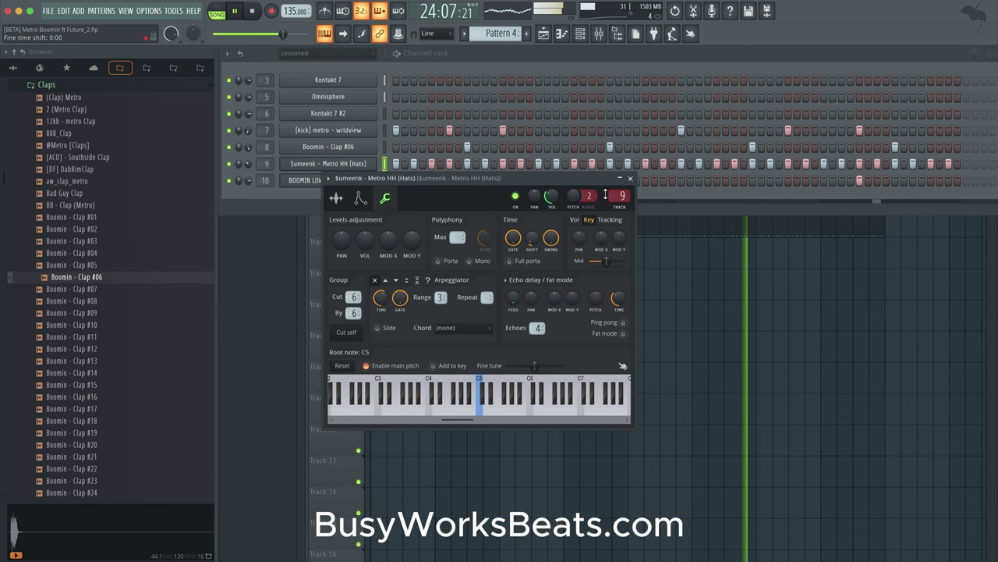
Raise the silence trimming threshold of the BOOMIN LOW TIGHT OPEN HAT channel and save the project.
left_click(315, 181)
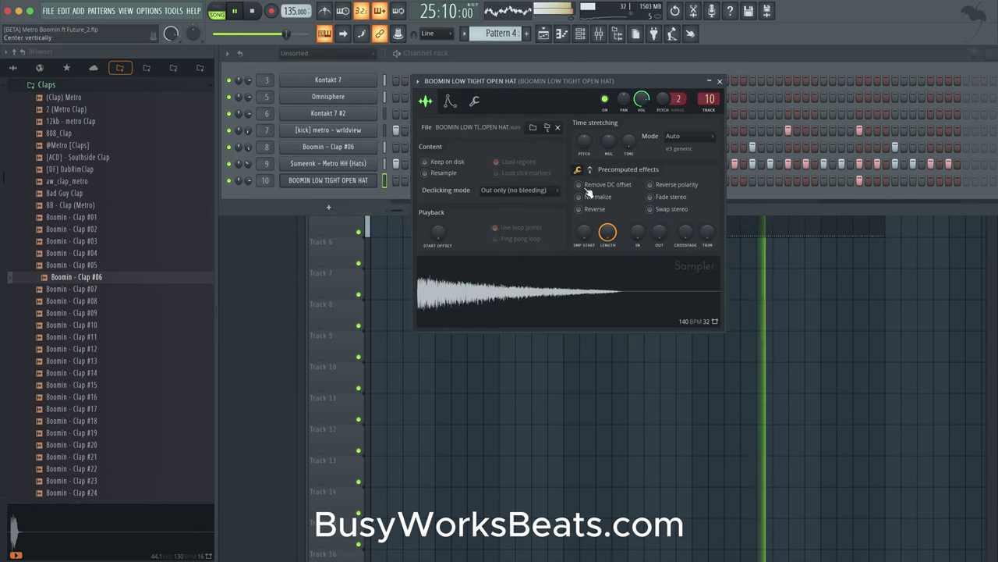
left_click_drag(707, 230, 706, 232)
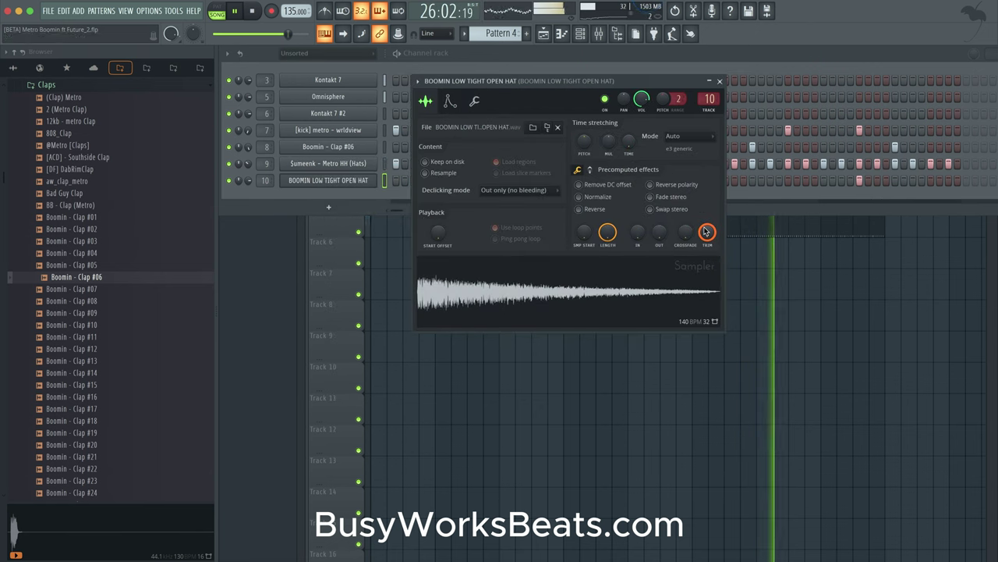
left_click(720, 82)
right_click(511, 290)
key("super+s")
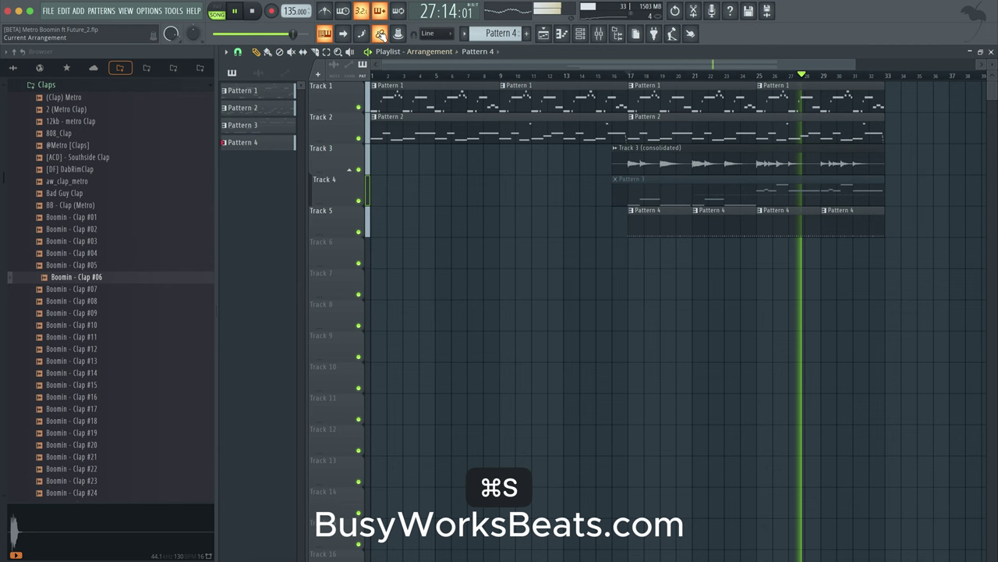
Delete the second Pattern 2 clip, starting at bar 17 on Track 2, and save the project.
left_click(327, 15)
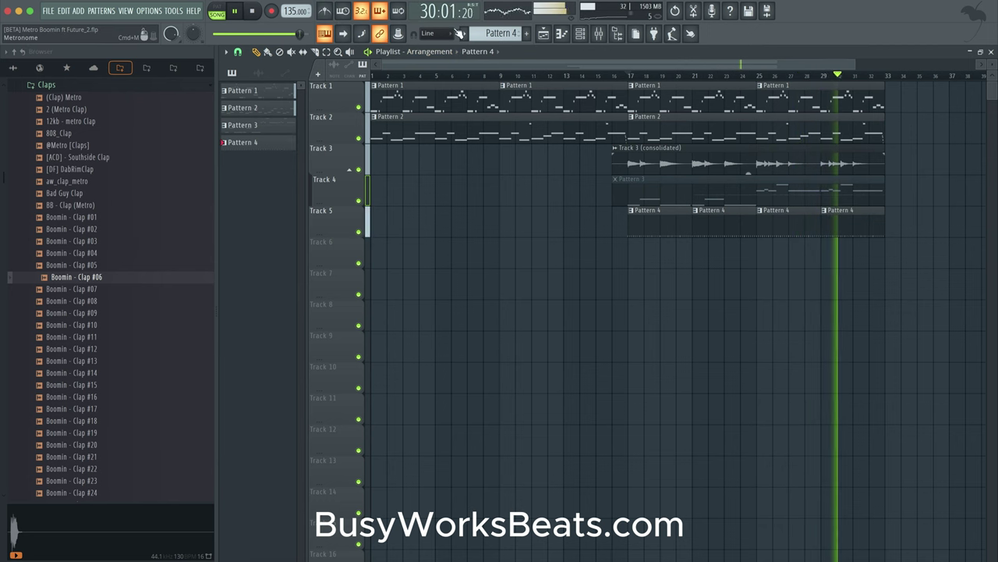
right_click(703, 132)
key("super+s")
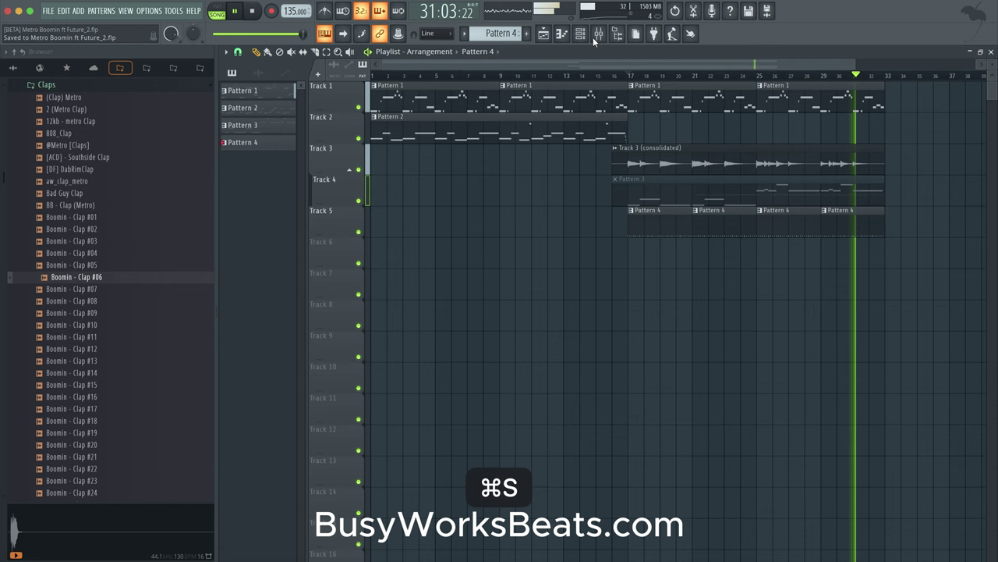
Open the 808s folder of The Lunch77 Metro Boomin Drumkit and stop the song playback.
scroll(138, 195, "up", 3)
left_click(76, 180)
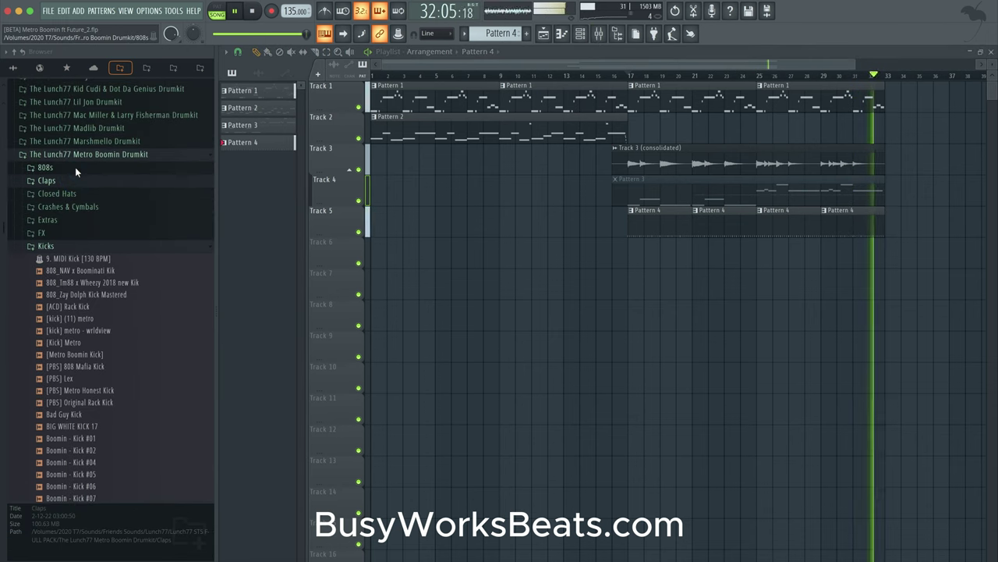
left_click(75, 167)
scroll(131, 179, "down", 3)
key("space")
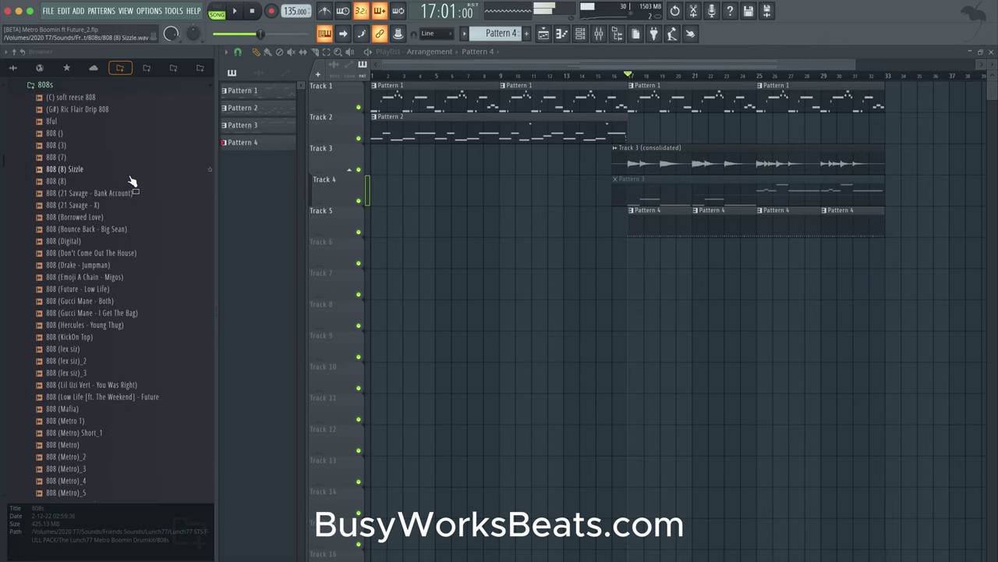
Mute the [kick] metro - wrldview channel and switch to the next empty pattern with its default name.
left_click(578, 34)
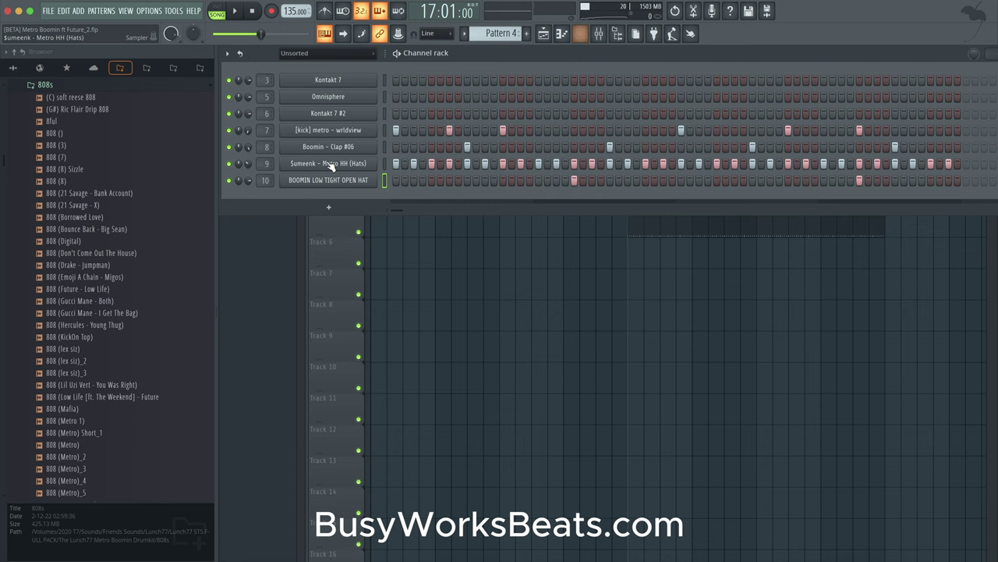
right_click(508, 32)
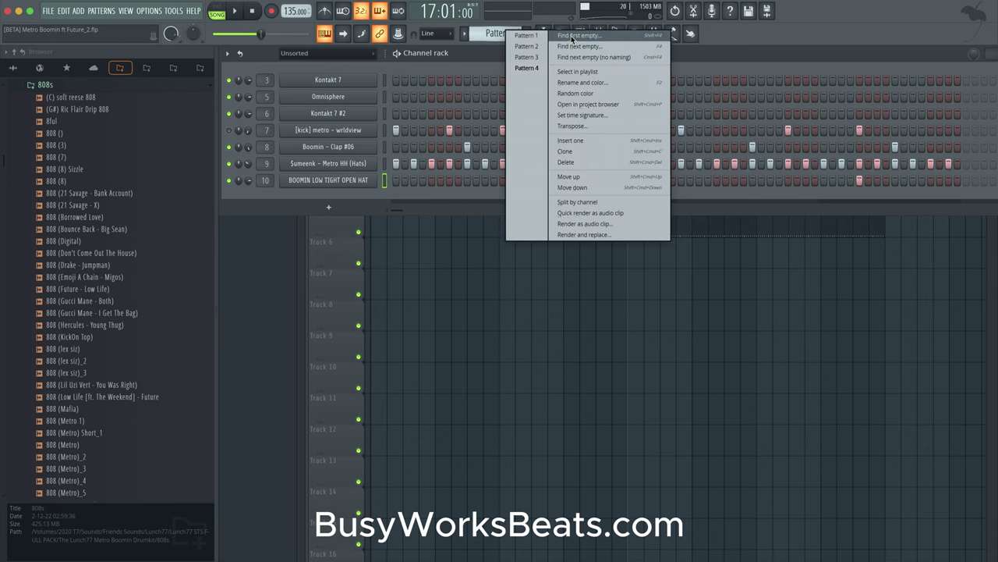
left_click(574, 44)
key("Return")
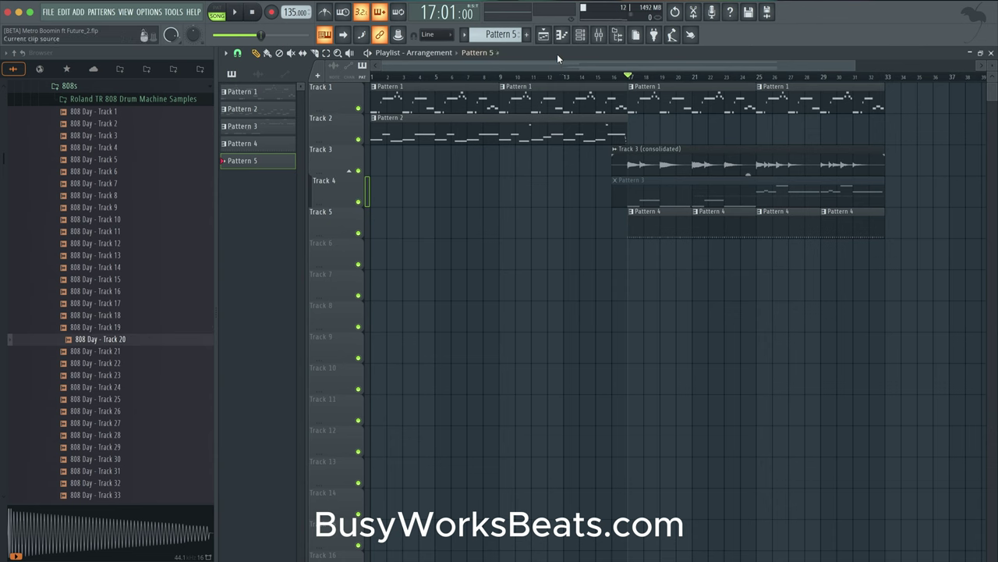
Check the typing keyboard's root note and layout options for playing the 808 Day - Track 20 channel.
left_click(580, 36)
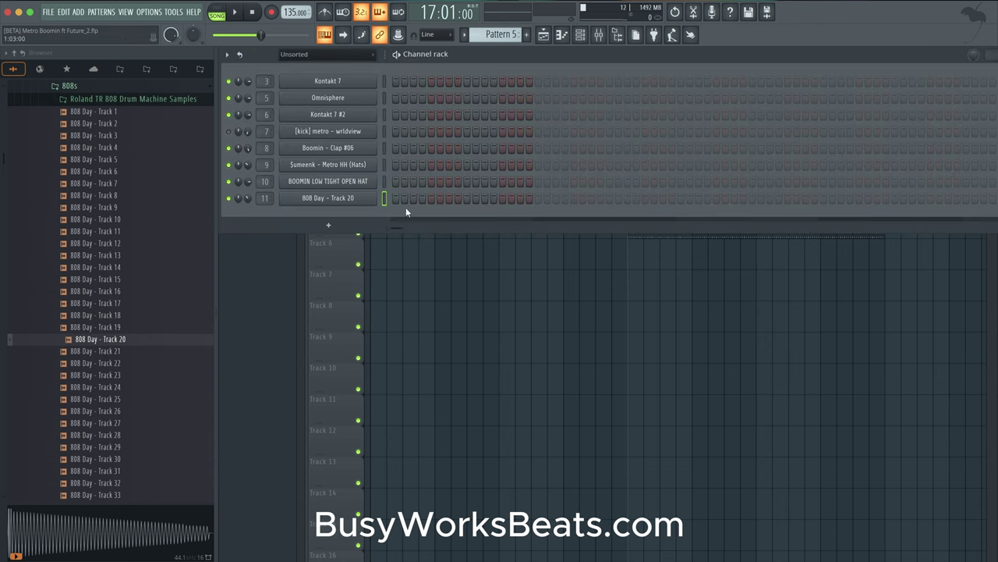
right_click(325, 36)
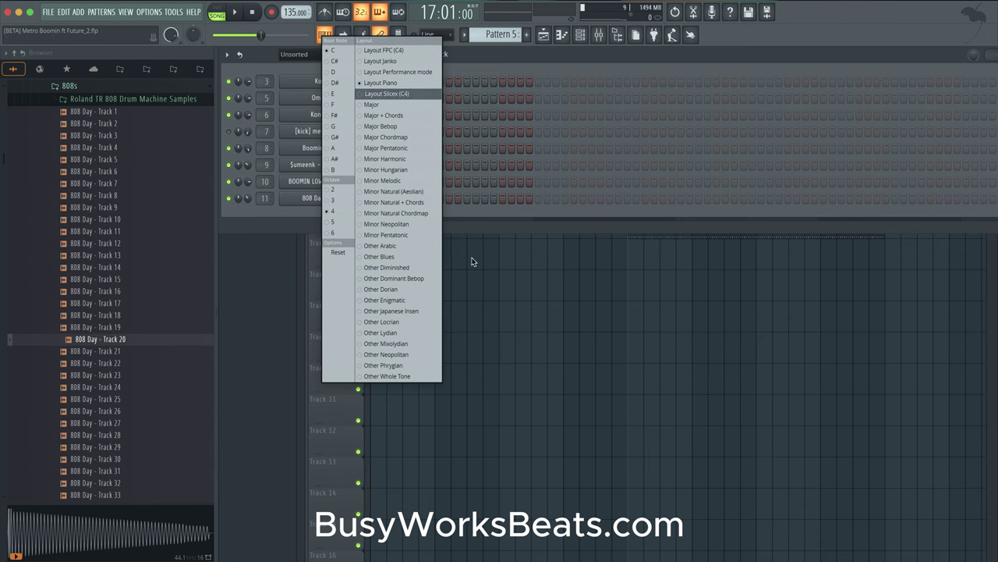
right_click(571, 283)
right_click(597, 302)
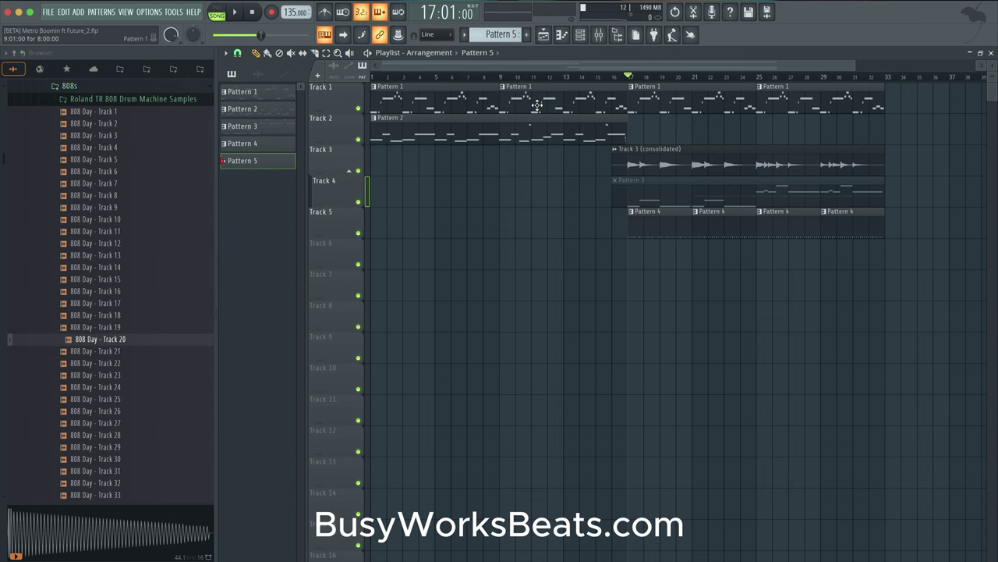
Play the song from bar 17 to rehearse a bassline on the 808 Day - Track 20 channel.
key("space")
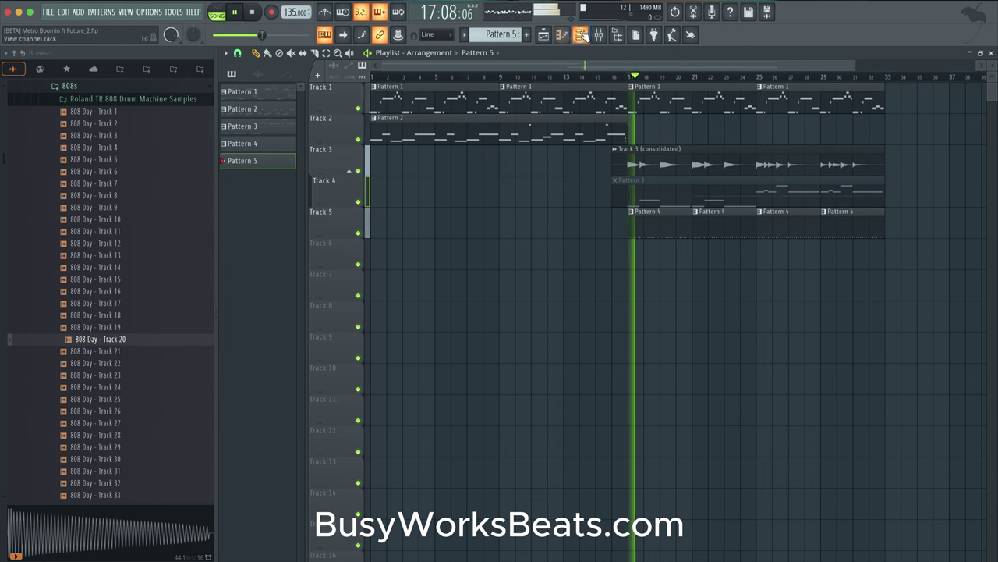
key("F6")
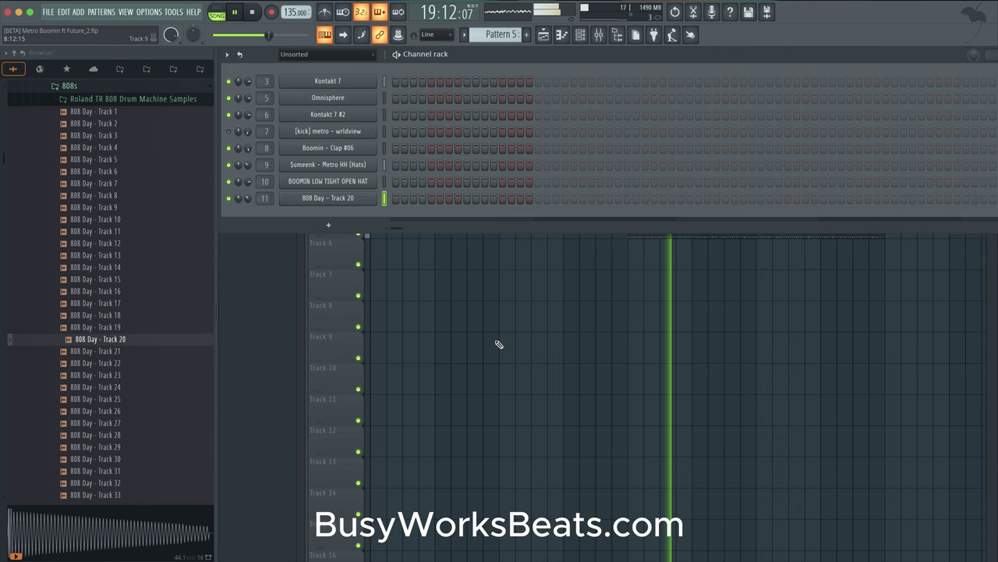
key("F6")
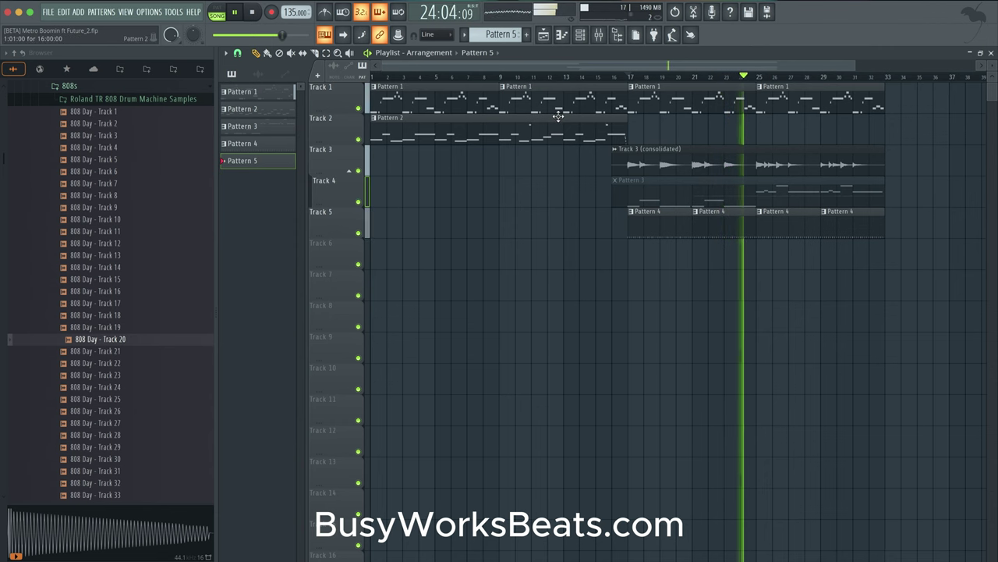
left_click(580, 37)
right_click(551, 279)
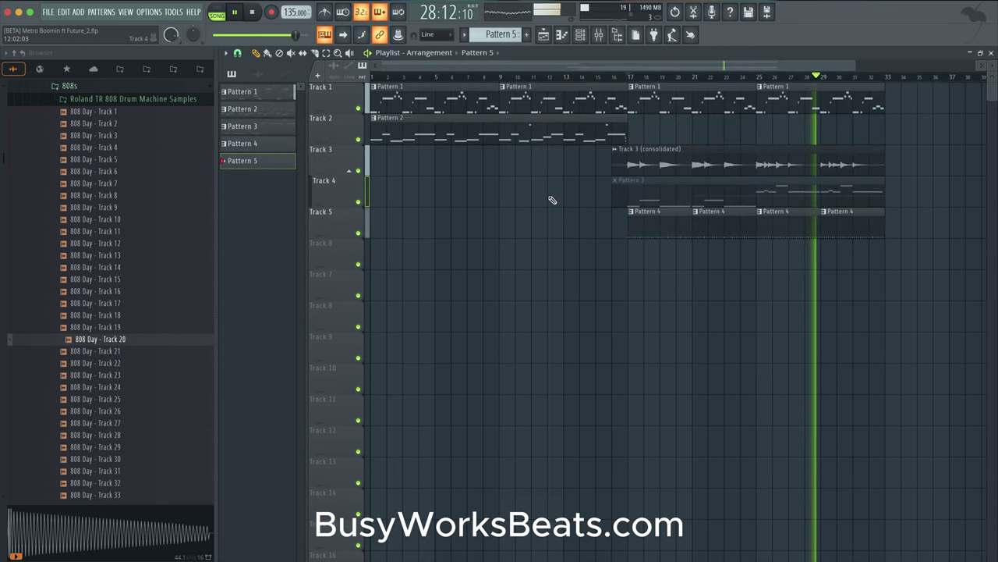
key("space")
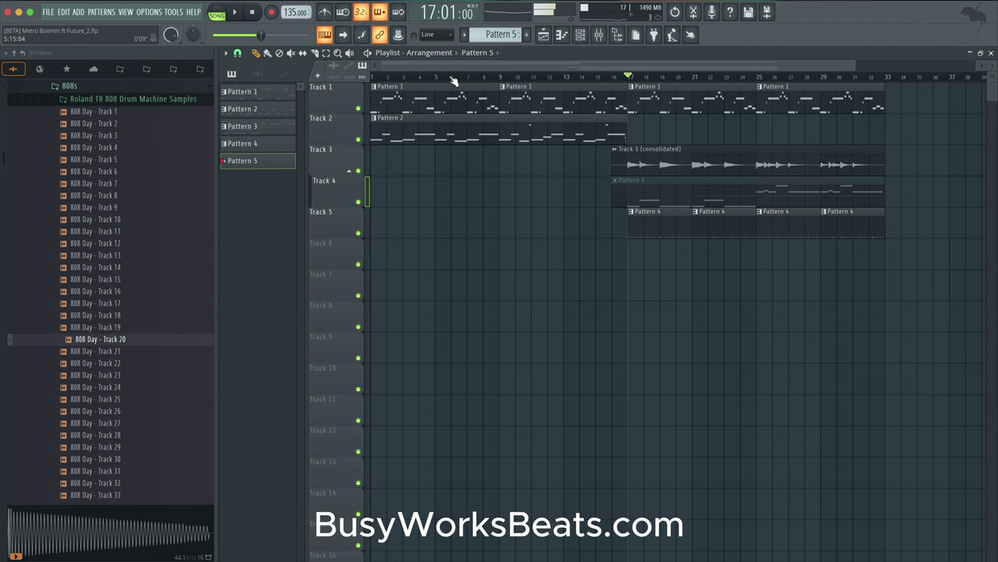
Record an 808 Day - Track 20 bassline into Pattern 5 from bar 17 with the metronome on.
left_click(271, 12)
left_click(535, 351)
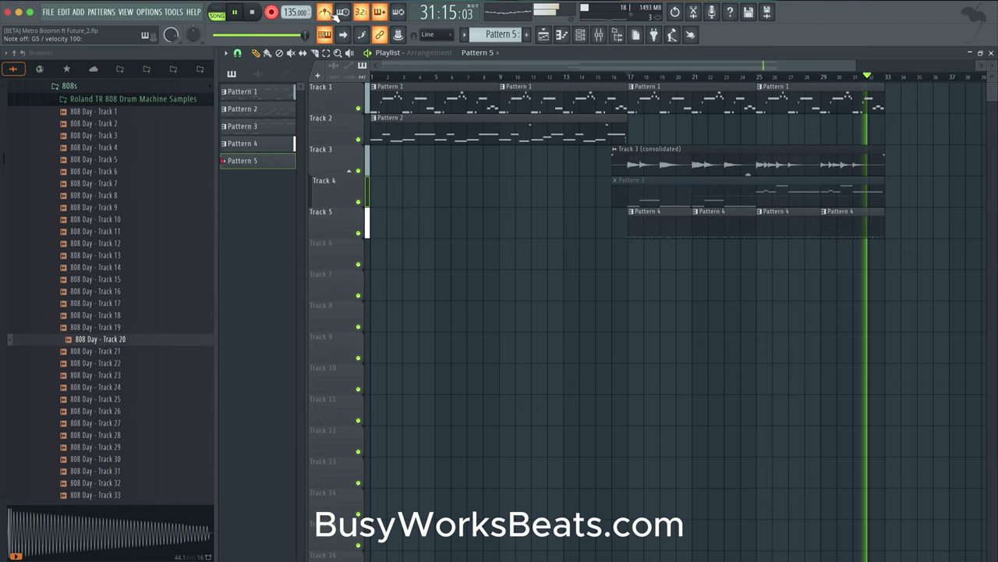
key("space")
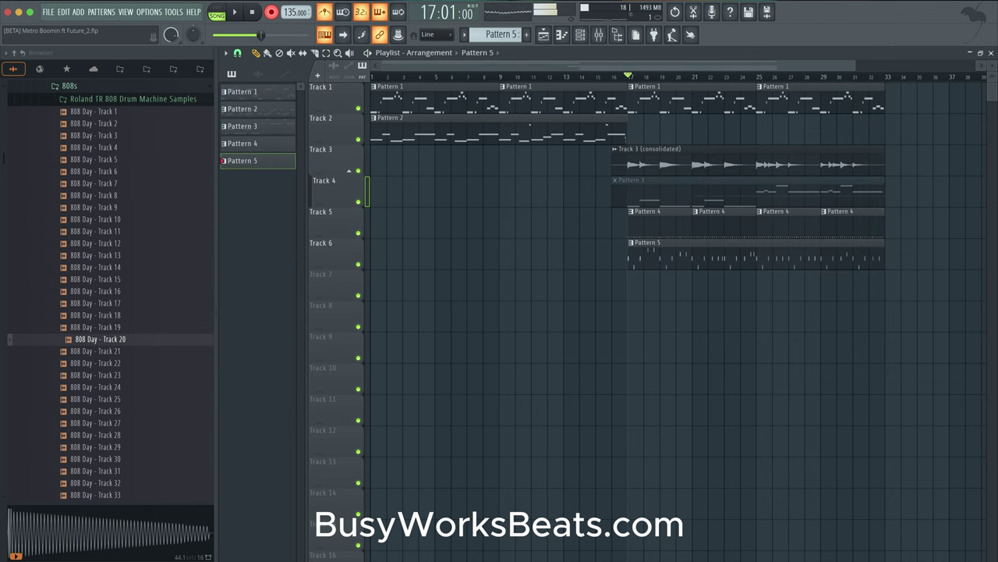
Quantize the recorded 808 Day - Track 20 notes in the piano roll and briefly play them back.
key("F7")
scroll(436, 256, "down", 5)
key("super+q")
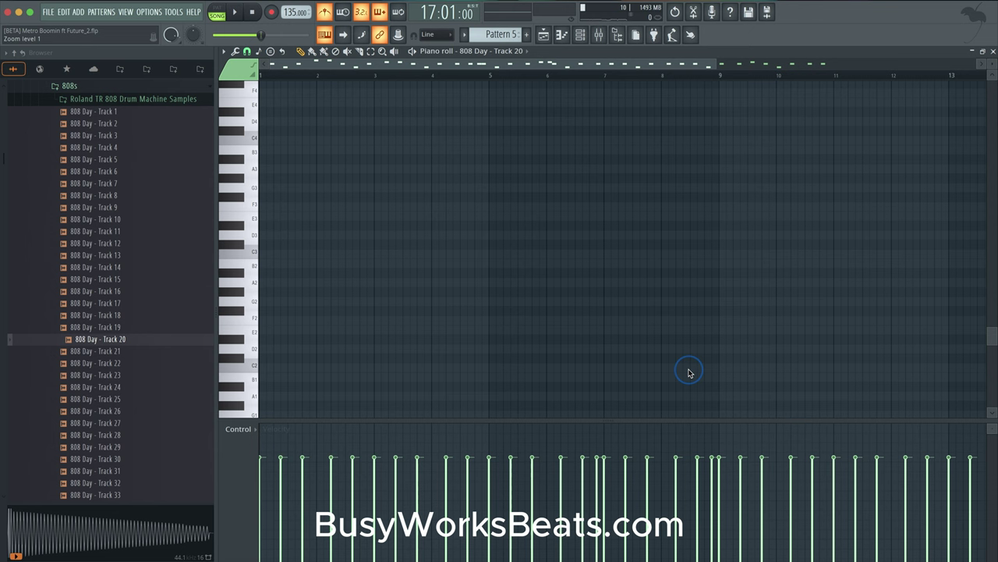
key("space")
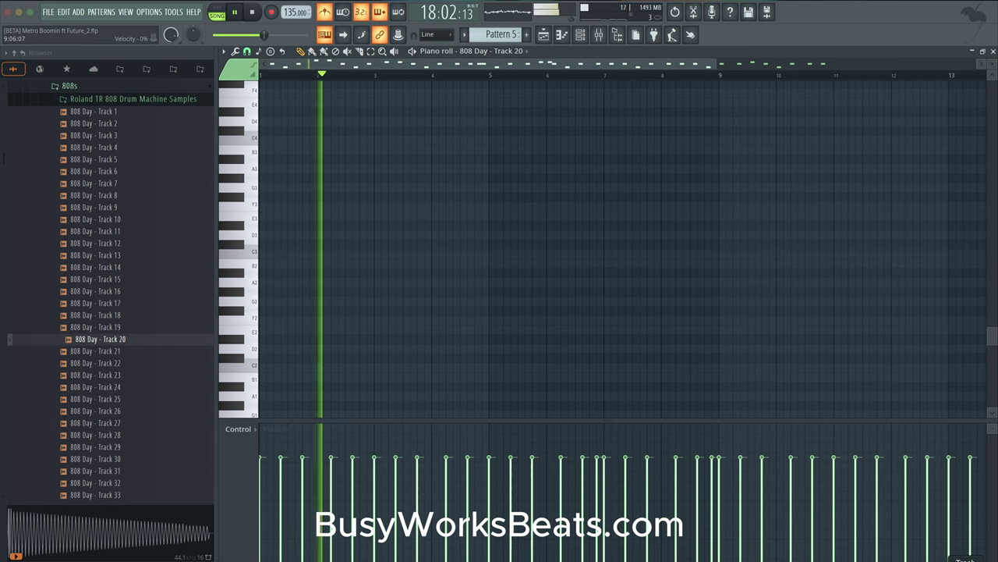
key("space")
key("F5")
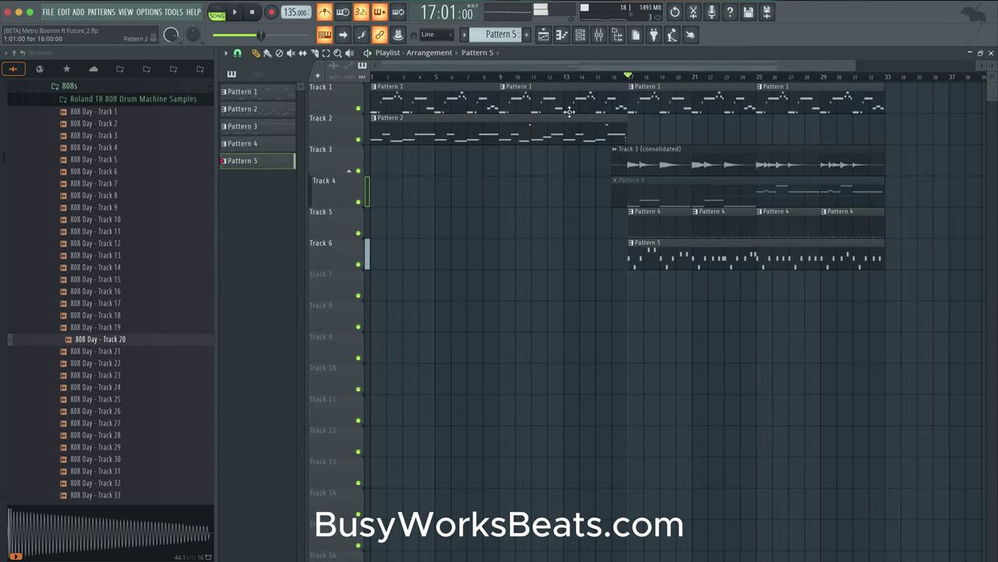
Unmute the [kick] metro - wrldview channel and play the song without the metronome.
left_click(581, 35)
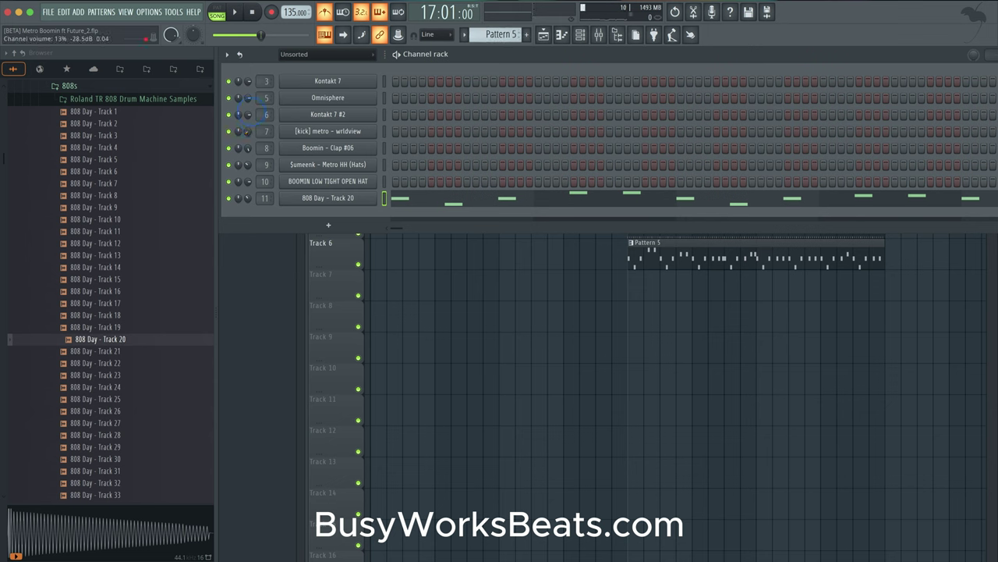
key("space")
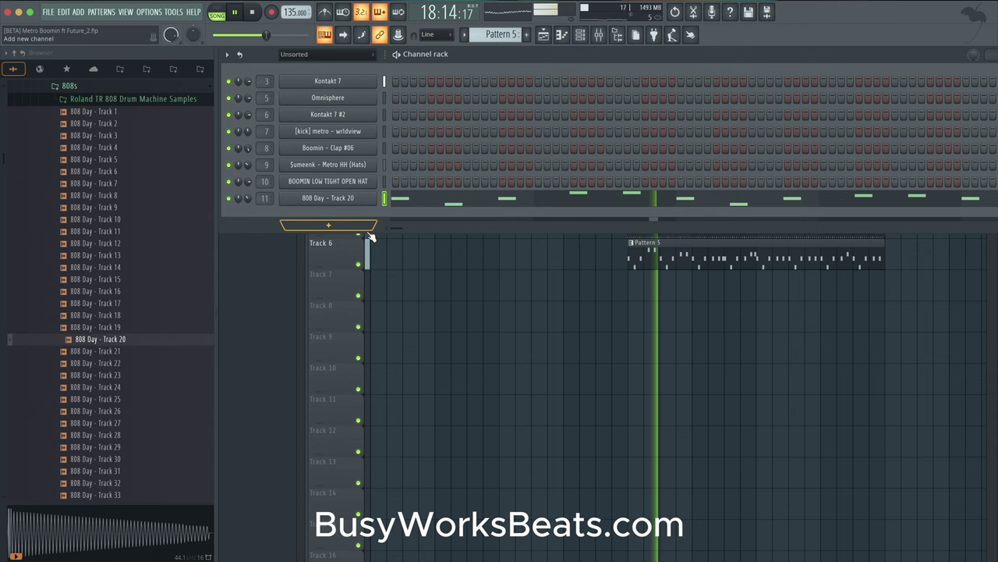
key("F6")
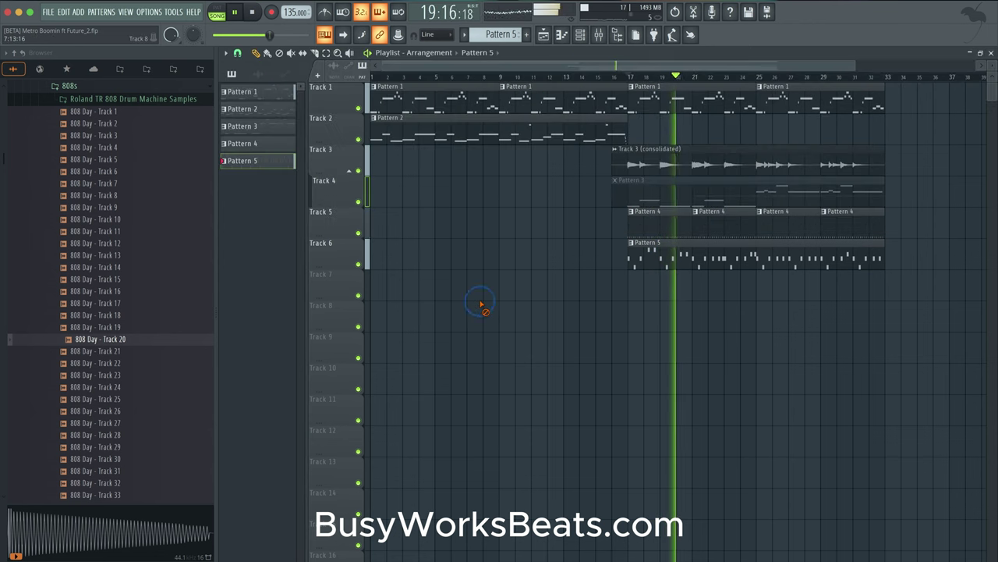
Switch to Pattern 4 and review its drum steps against the 808 while the song plays.
left_click(581, 35)
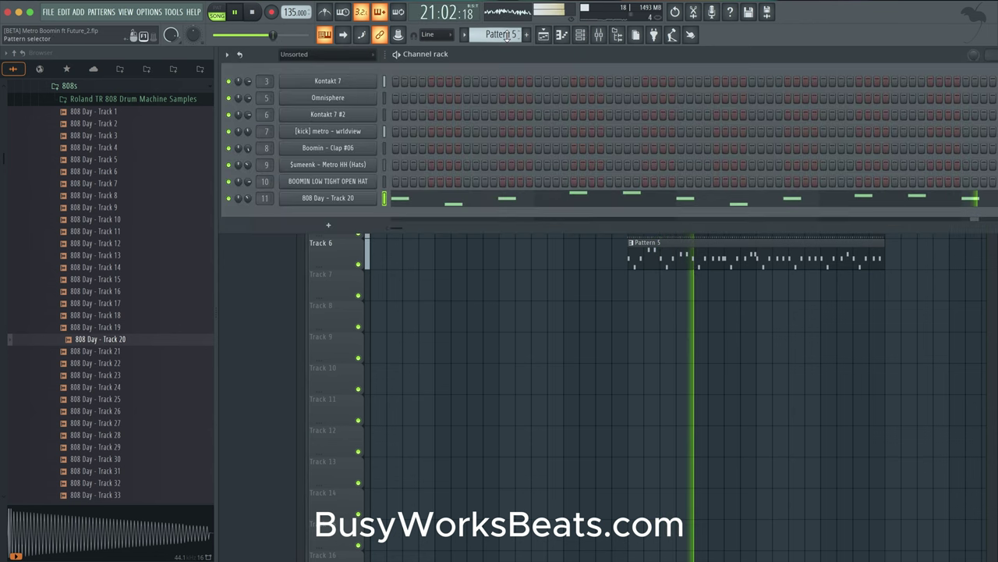
scroll(502, 35, "up", 2)
scroll(502, 35, "down", 1)
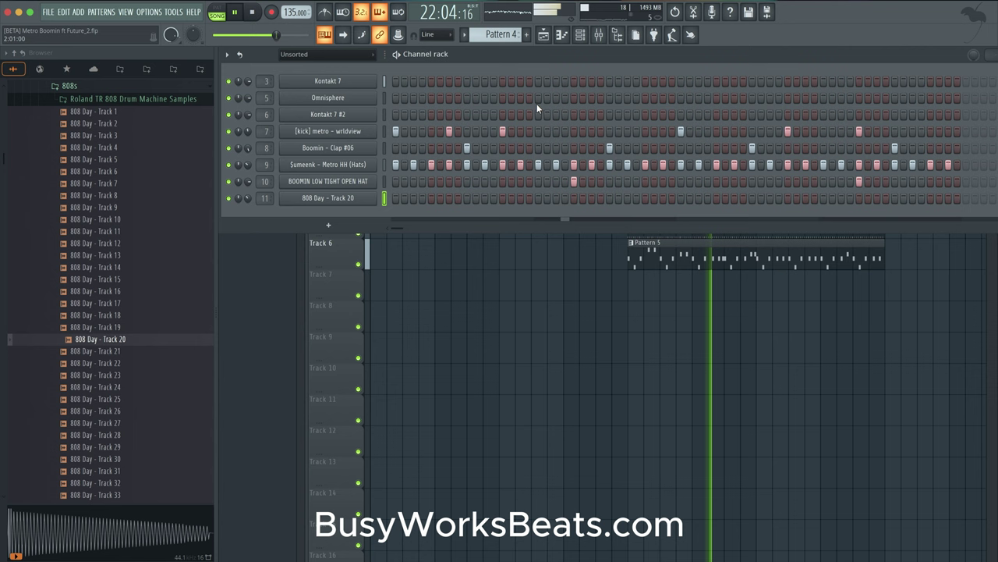
key("F6")
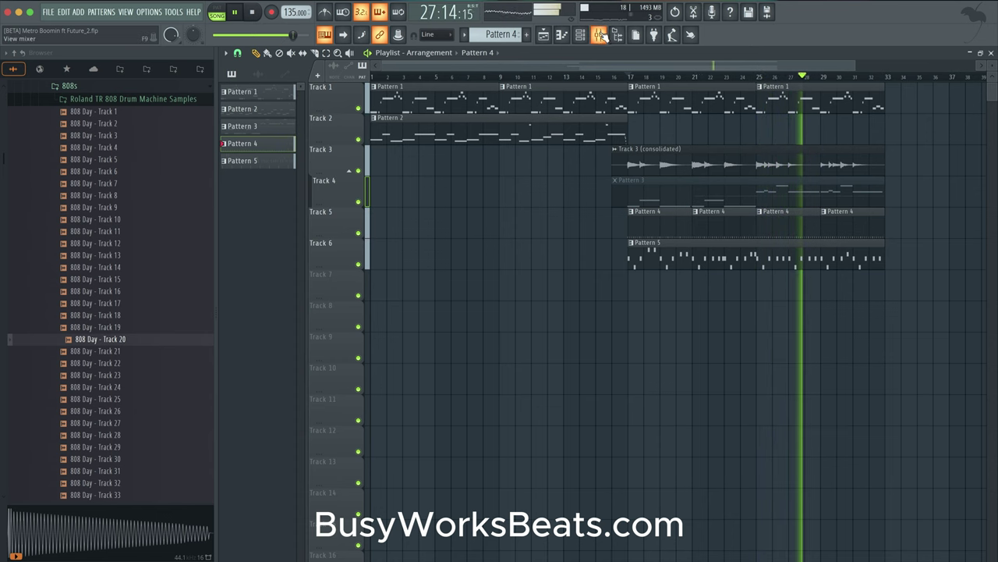
Collapse the 808s folder and look over the samples in the Trap drum kit folder while the song plays.
scroll(644, 172, "right", 3)
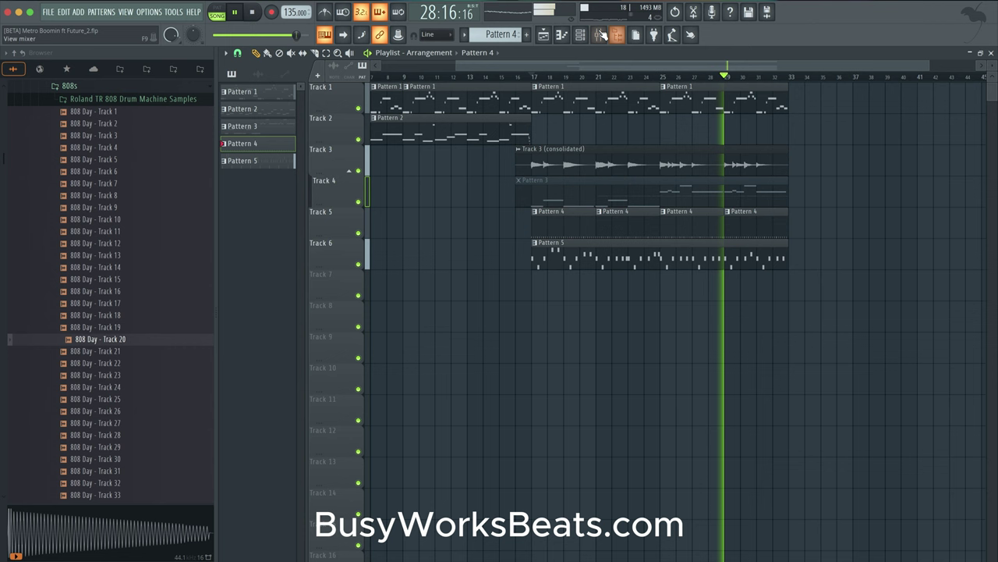
left_click(98, 89)
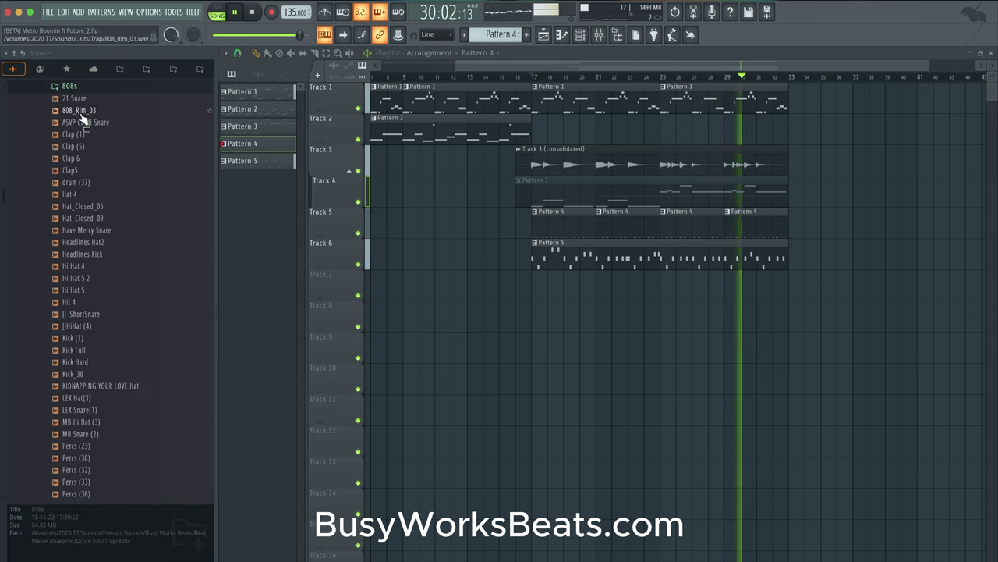
left_click(99, 89)
left_click(99, 88)
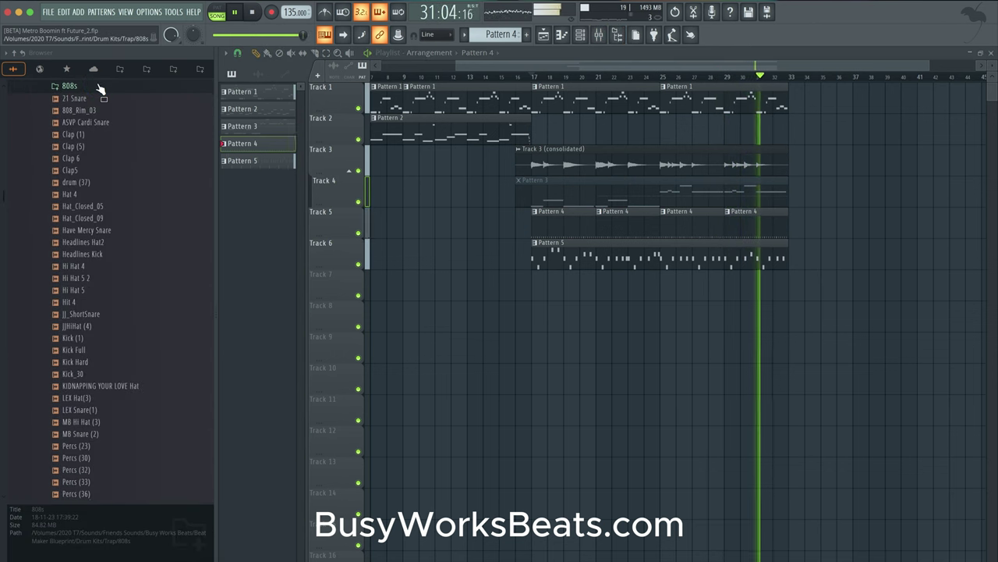
left_click(99, 88)
left_click(99, 89)
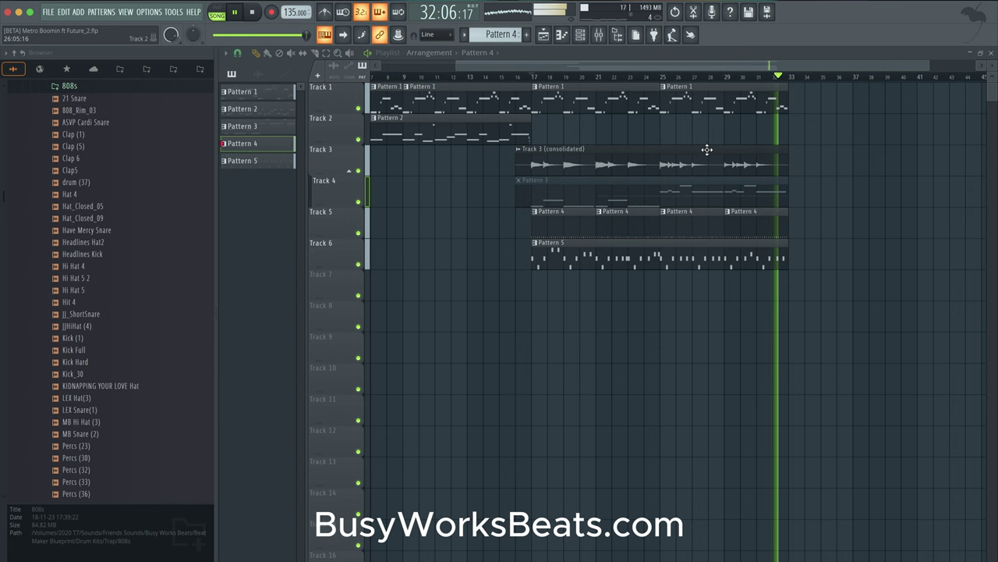
Recolor all five patterns with a gradient from light magenta (#EB53D4) to dark slate blue (#4C3D91).
left_click(253, 12)
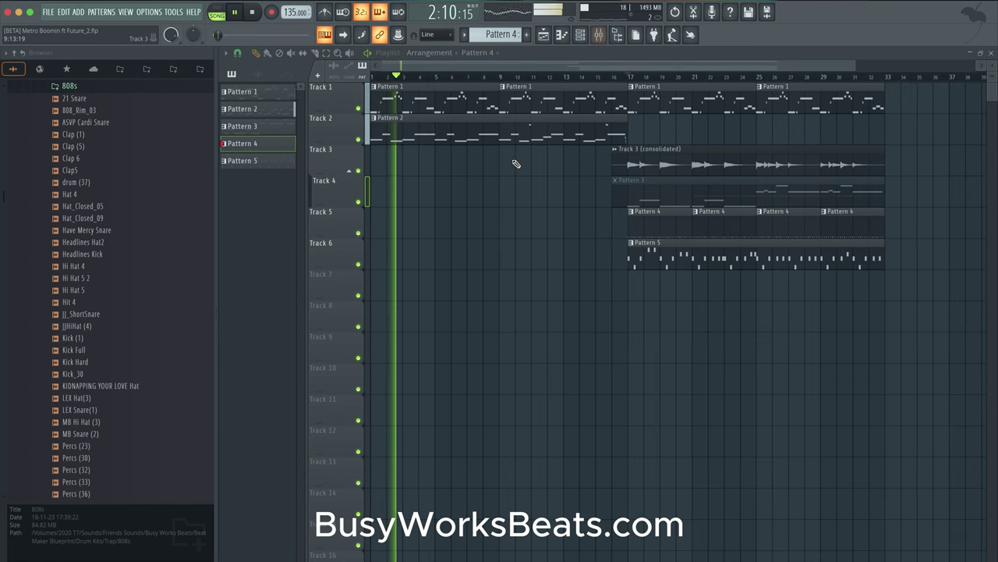
scroll(516, 164, "down", 2)
right_click(263, 161)
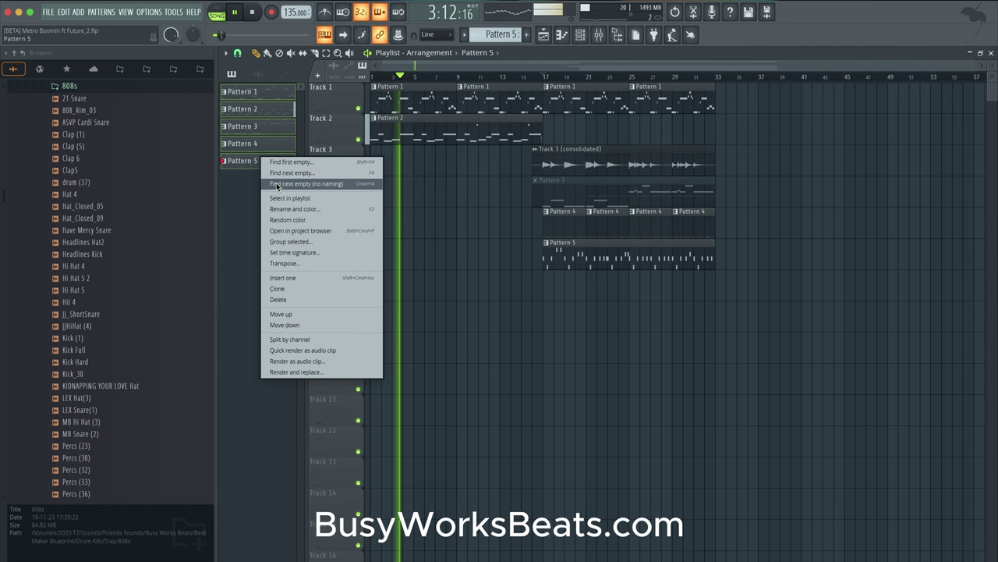
left_click(295, 209)
left_click(265, 199)
left_click(374, 378)
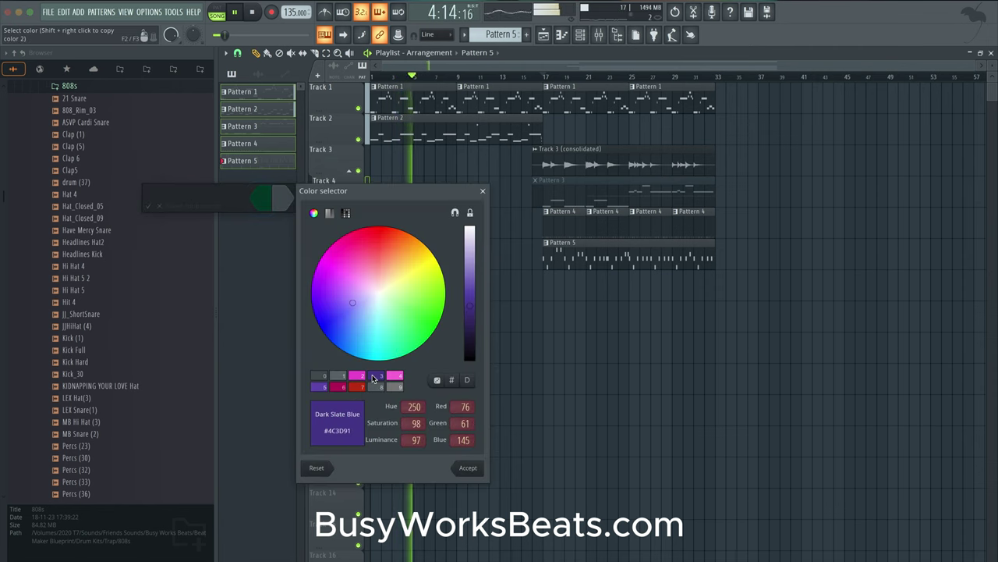
left_click(361, 377)
key("Return")
left_click(287, 201)
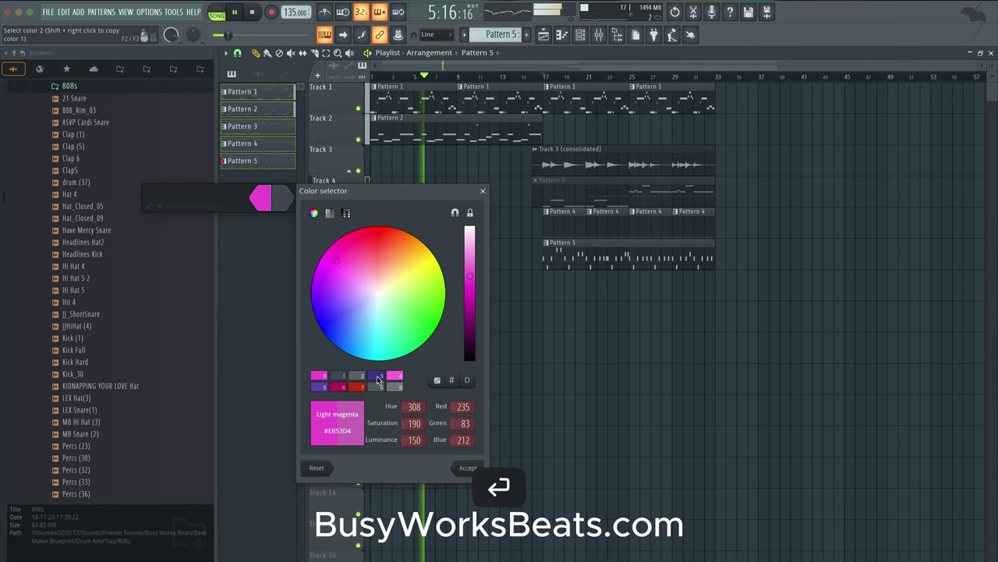
left_click(378, 377)
key("Return")
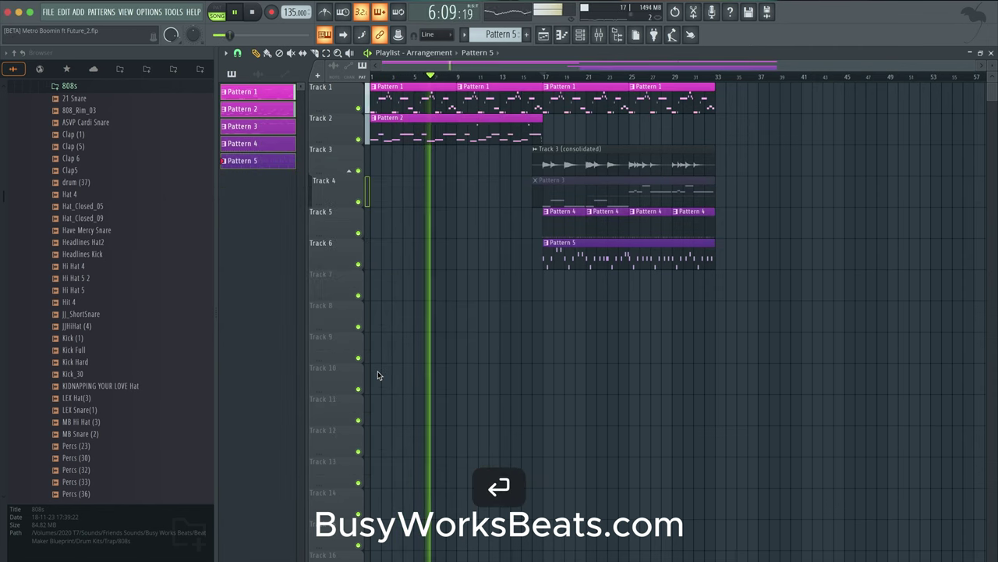
Recolor the Track 3 (consolidated) audio clip magenta and hide the sample browser.
left_click(243, 76)
right_click(263, 89)
left_click(283, 128)
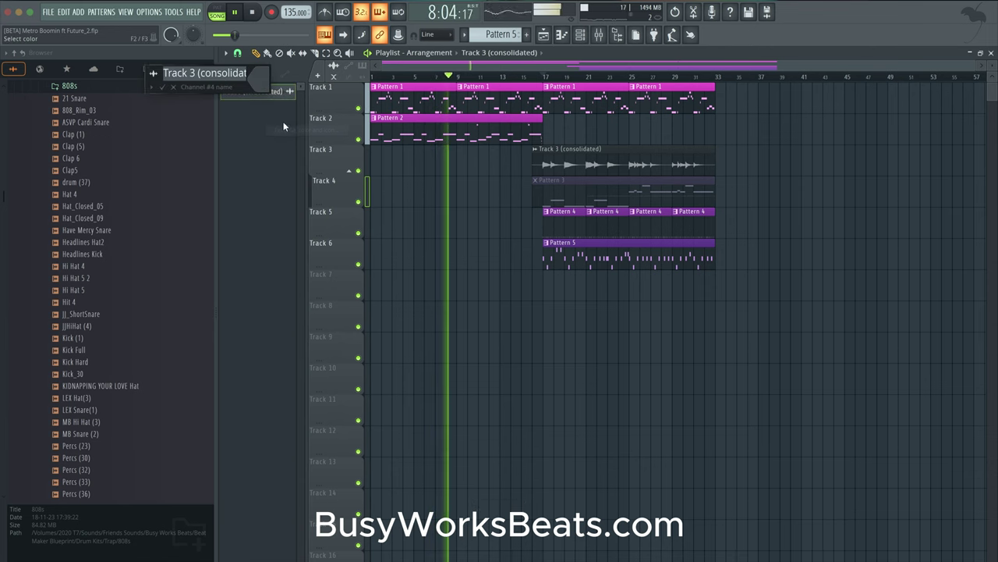
left_click(262, 82)
left_click(296, 258)
key("Return")
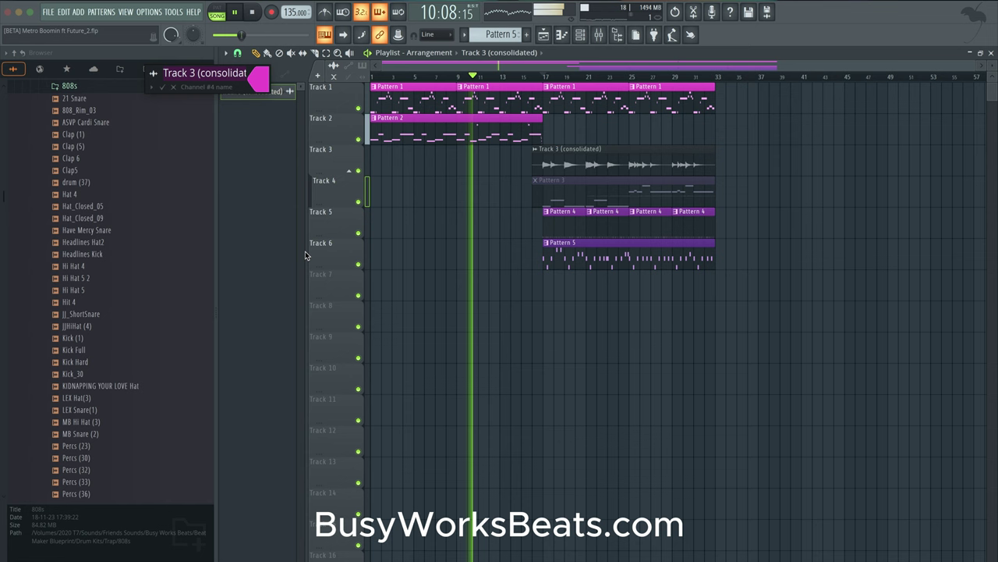
key("Return")
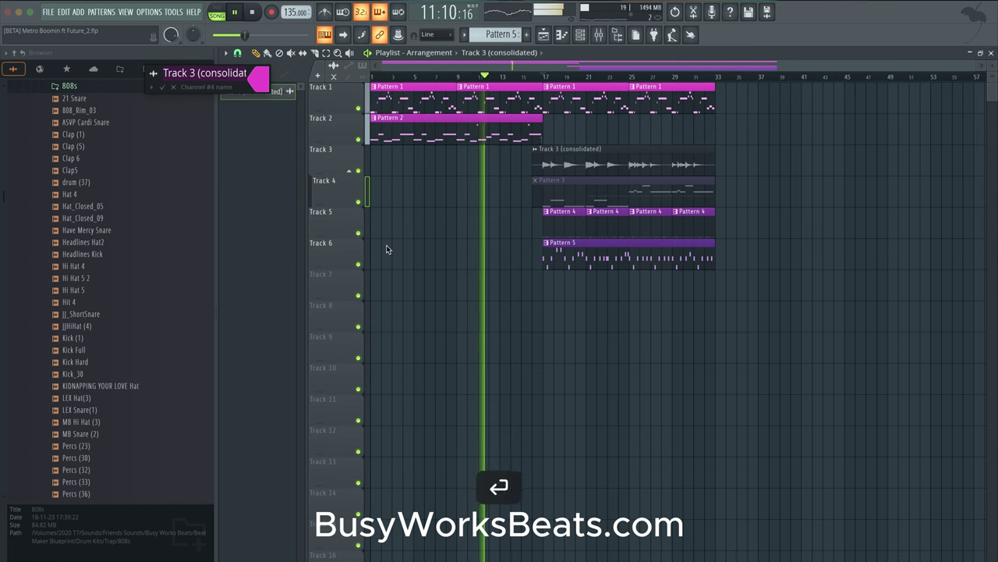
left_click(617, 35)
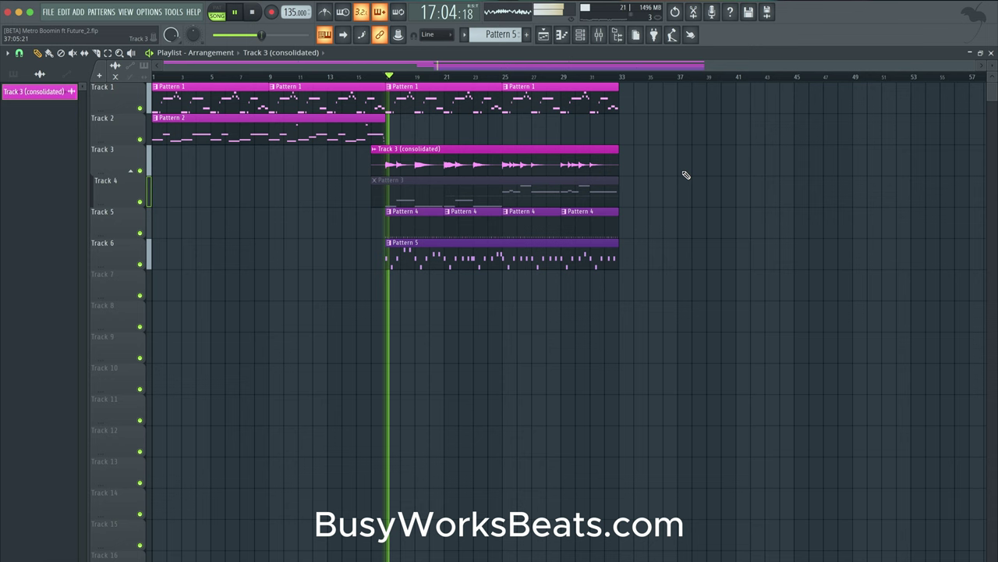
left_click(599, 36)
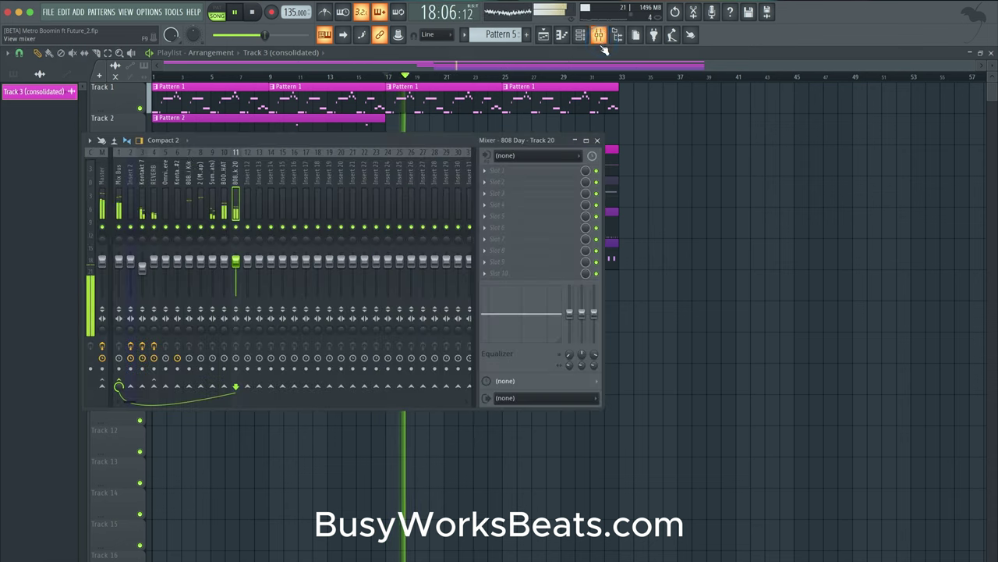
left_click(120, 173)
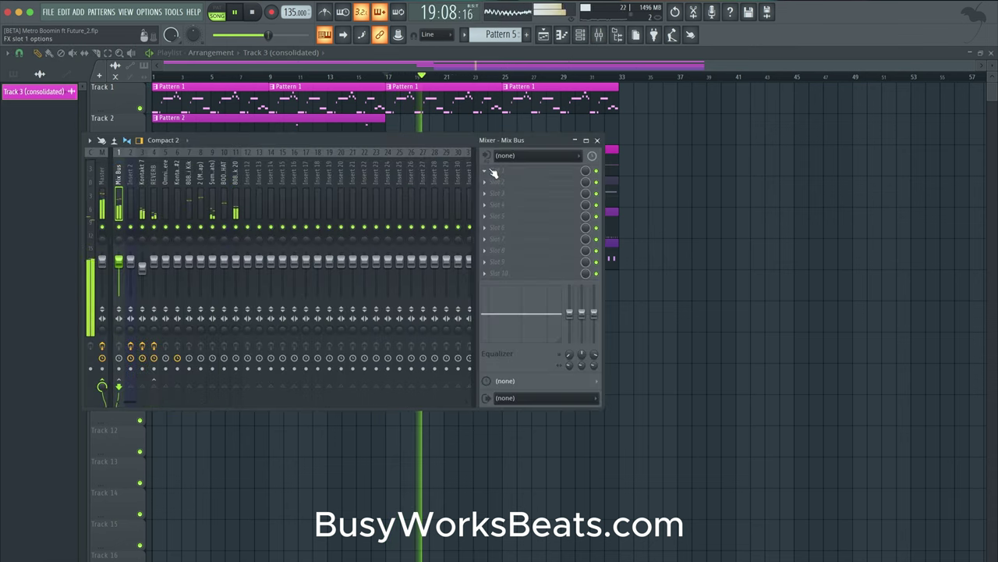
left_click(493, 173)
key("Escape")
key("Escape")
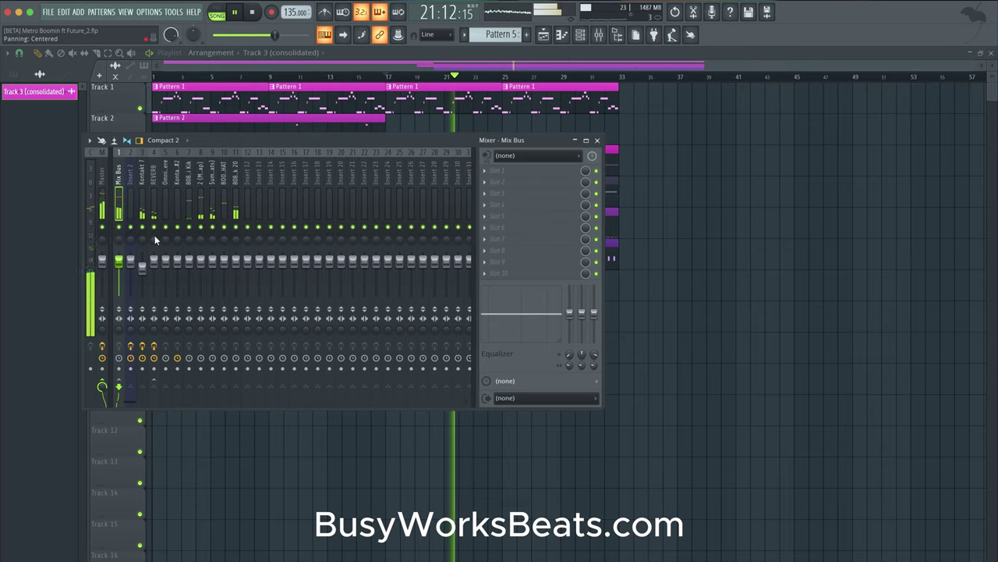
right_click(671, 210)
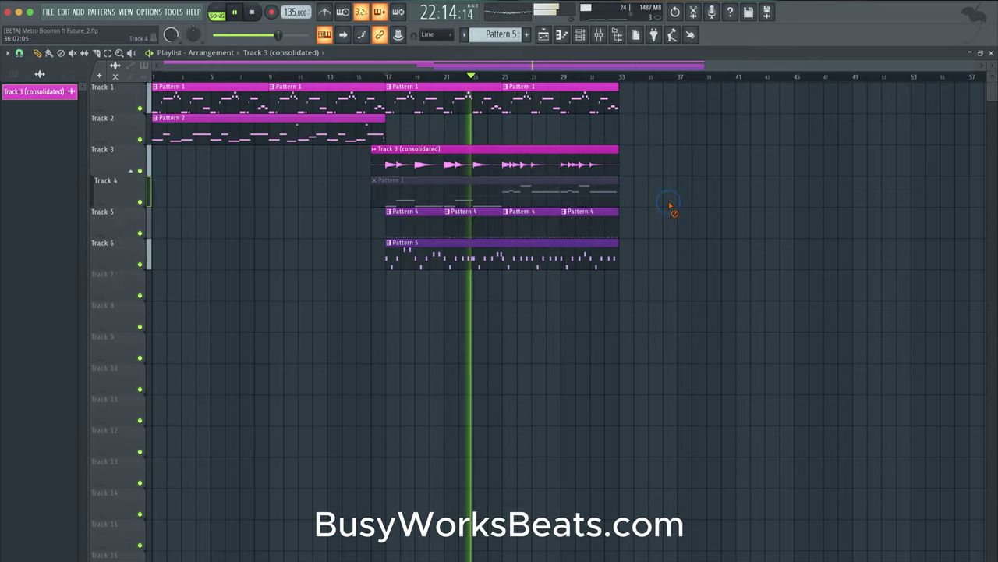
Route the Track 3 (consolidated) audio clip to mixer insert 12 and lower that insert's volume.
double_click(567, 162)
key("super+l")
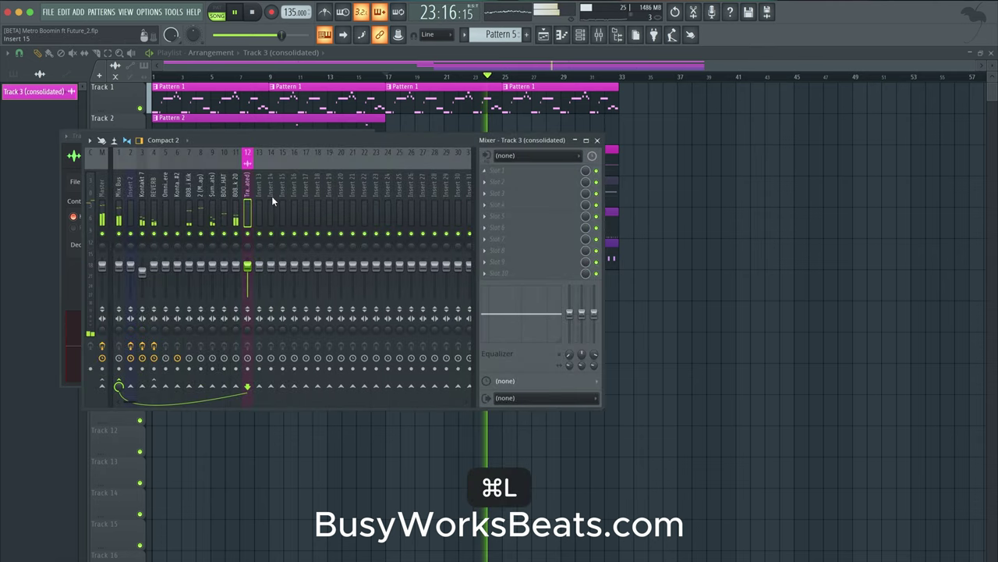
left_click_drag(248, 265, 246, 273)
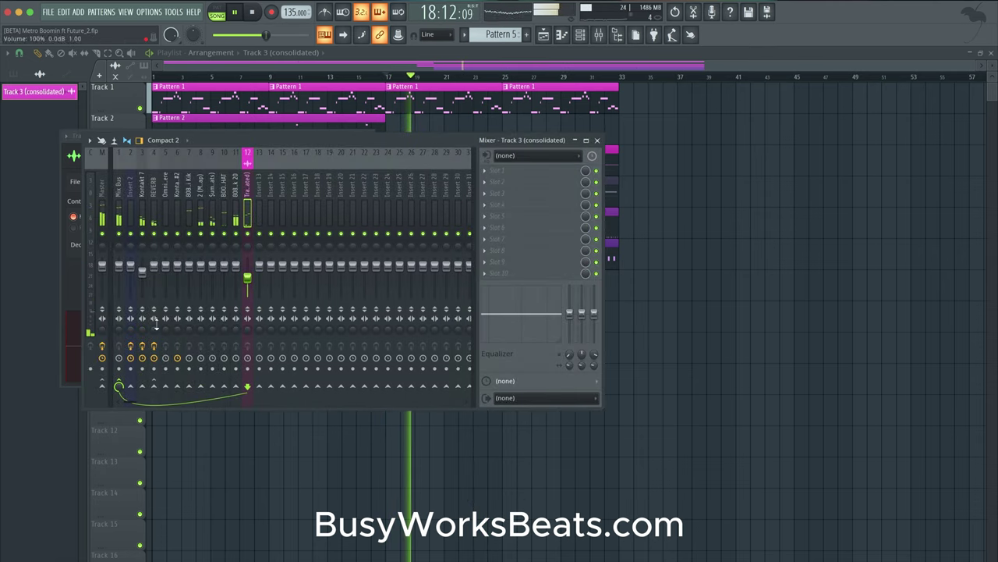
Send the Track 3 (consolidated) mixer insert to the Kontakt 7 insert as well, and close the mixer.
left_click(154, 386)
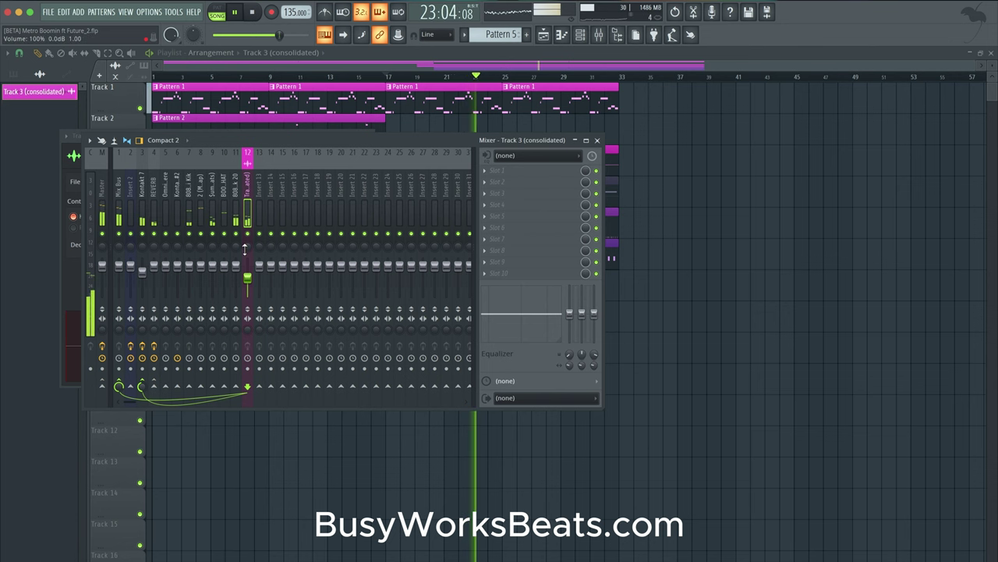
left_click(598, 140)
right_click(691, 211)
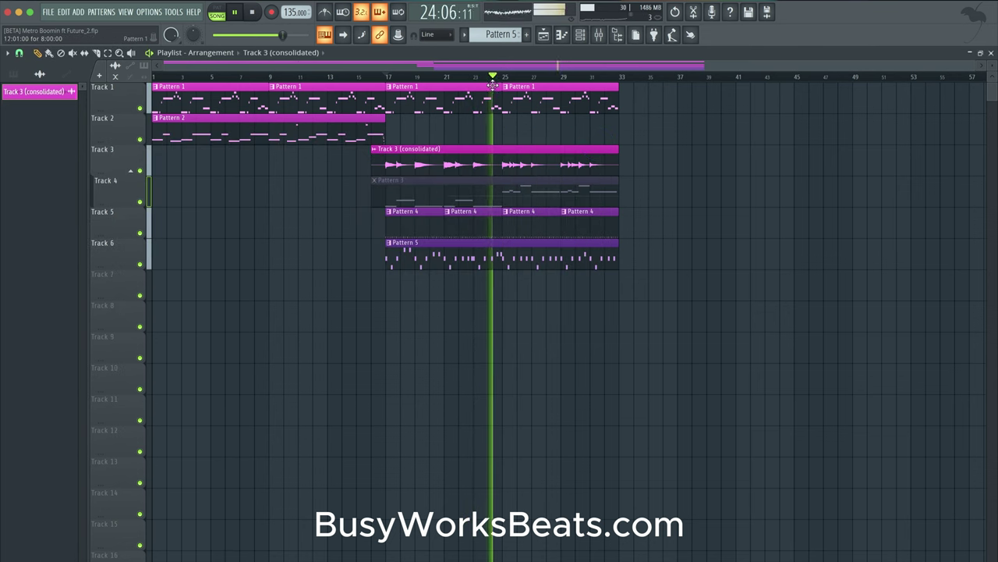
Load StandardCLIP into the first effect slot of the Mix Bus and close its window.
left_click(581, 37)
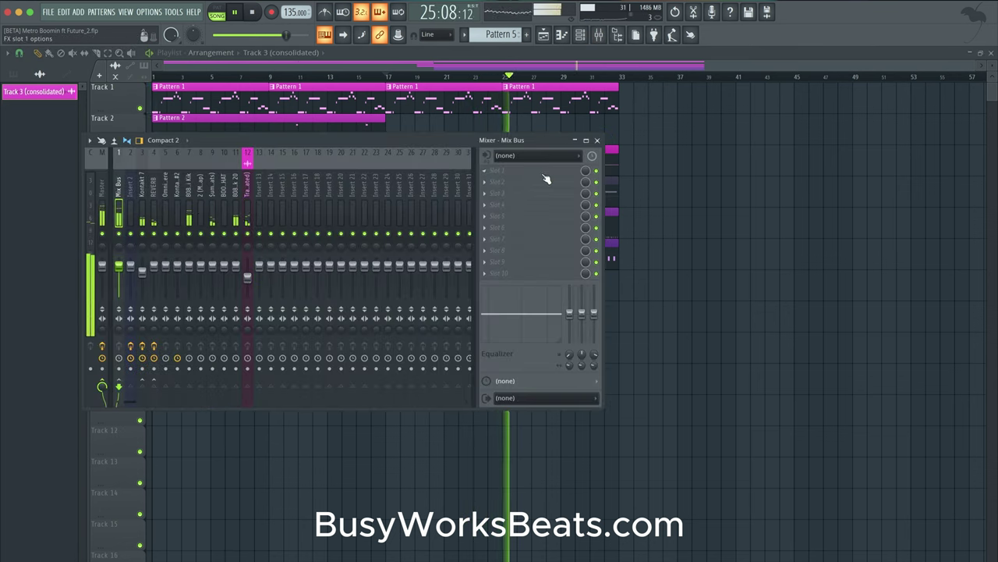
left_click(546, 179)
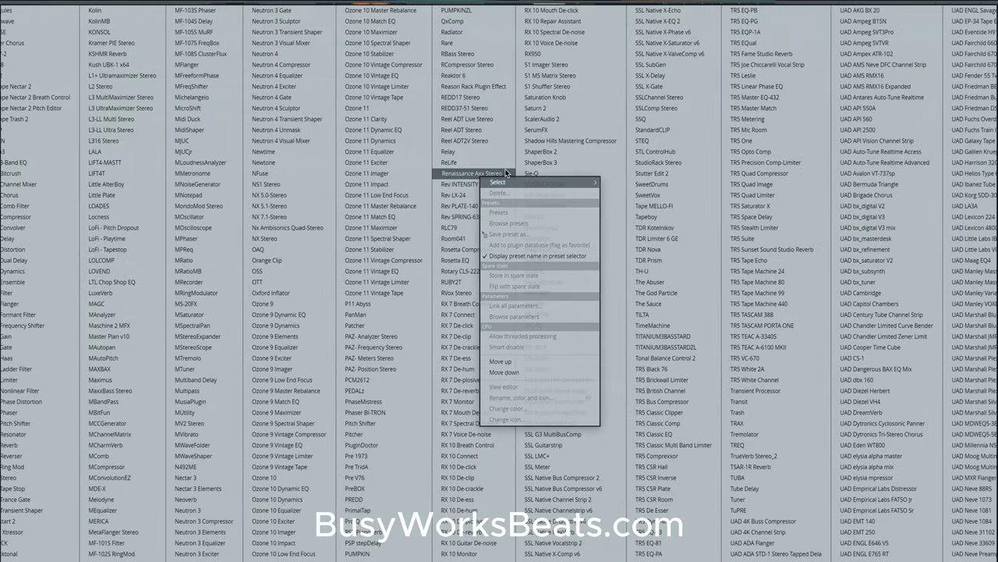
left_click(652, 131)
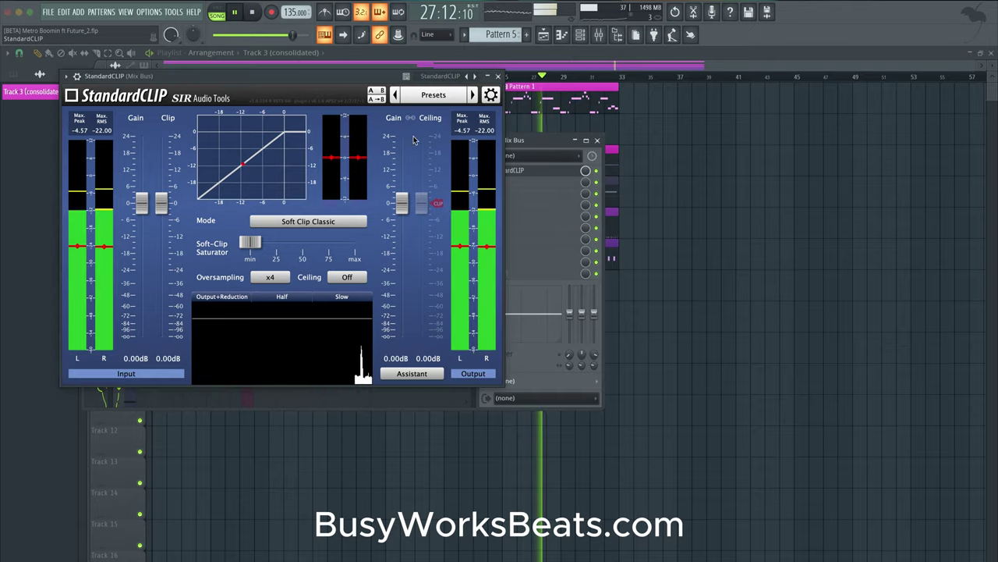
left_click(498, 76)
left_click(590, 39)
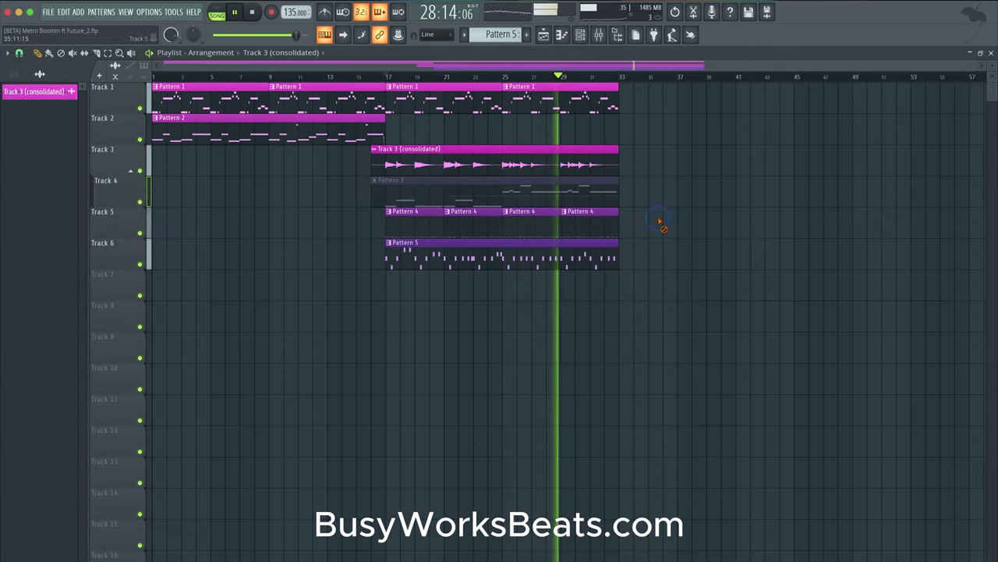
Add an extra hit on step 6 of each of Pattern 4's four bars in the Metro HH (Hats) channel.
double_click(419, 228)
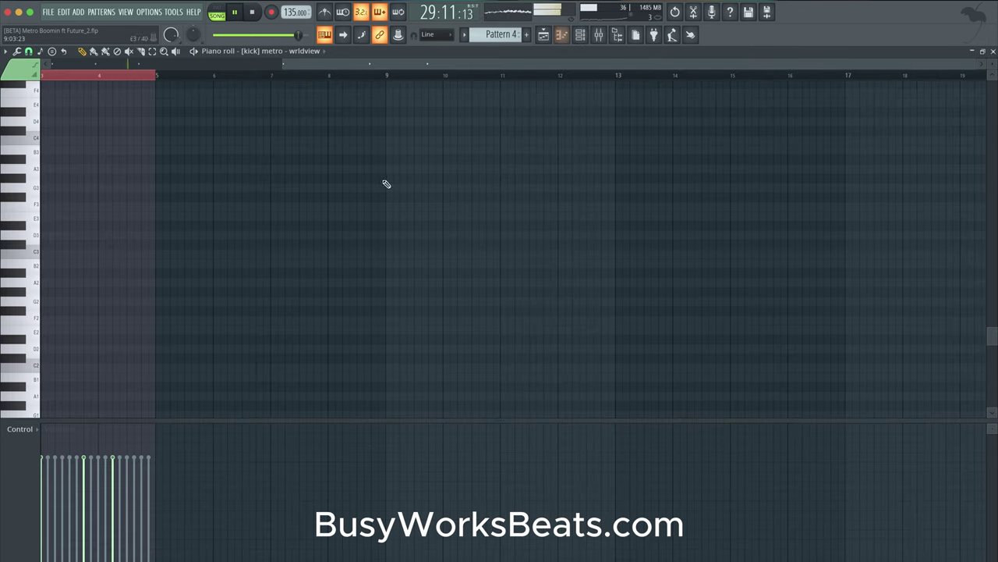
left_click(582, 35)
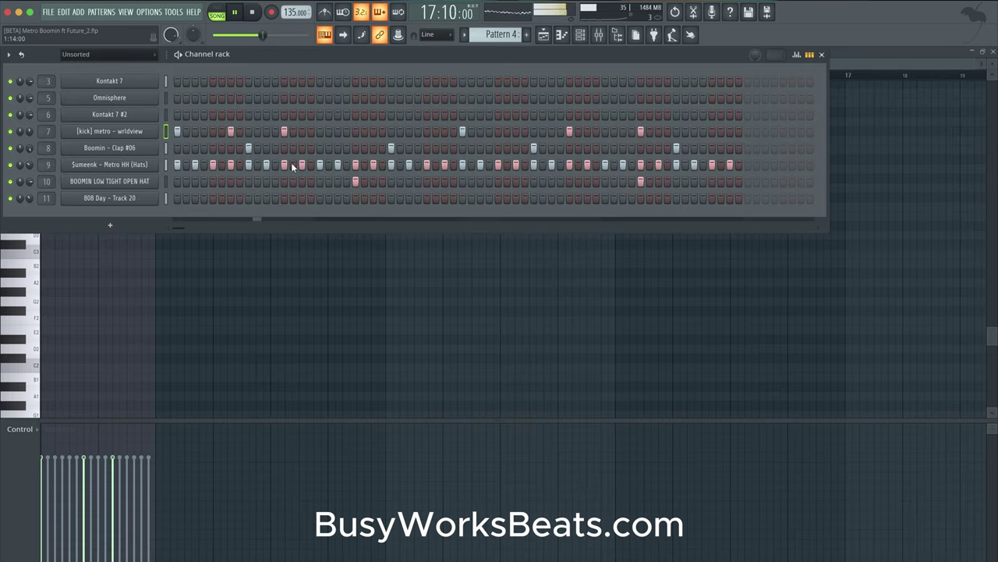
left_click(364, 165)
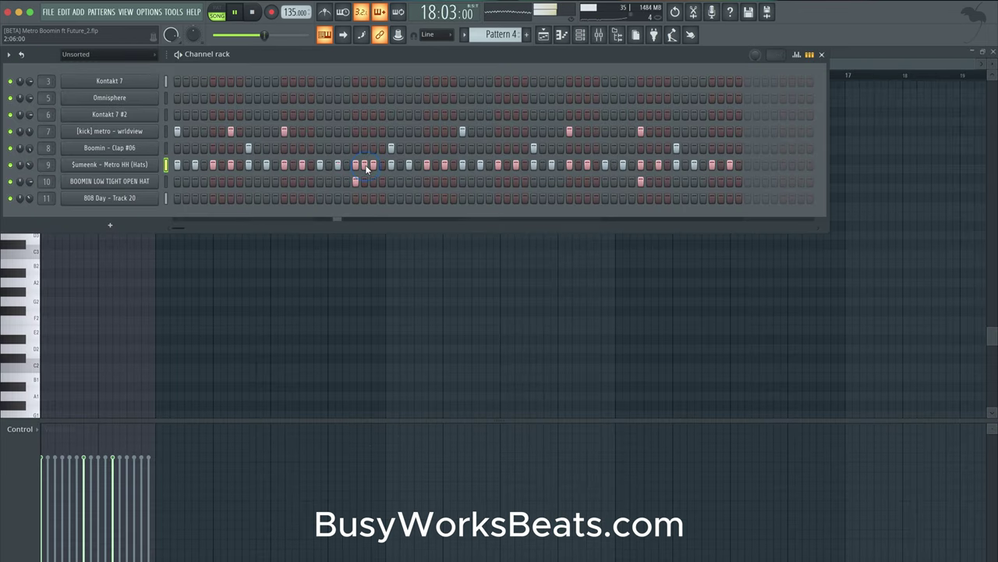
left_click(507, 164)
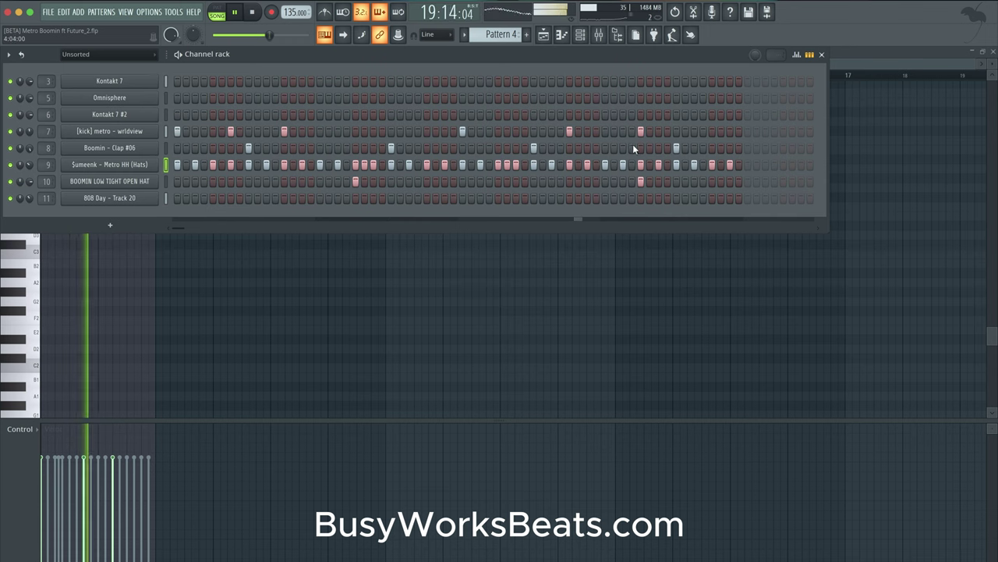
left_click(652, 163)
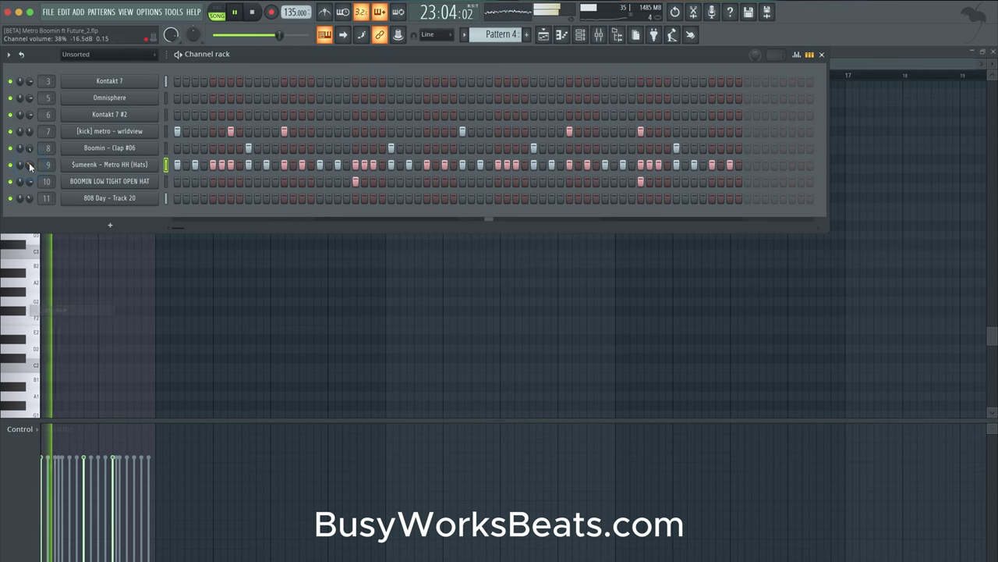
Fine-tune the Metro HH (Hats) channel's volume, adjust its time Shift setting, and return to the playlist.
left_click(48, 166)
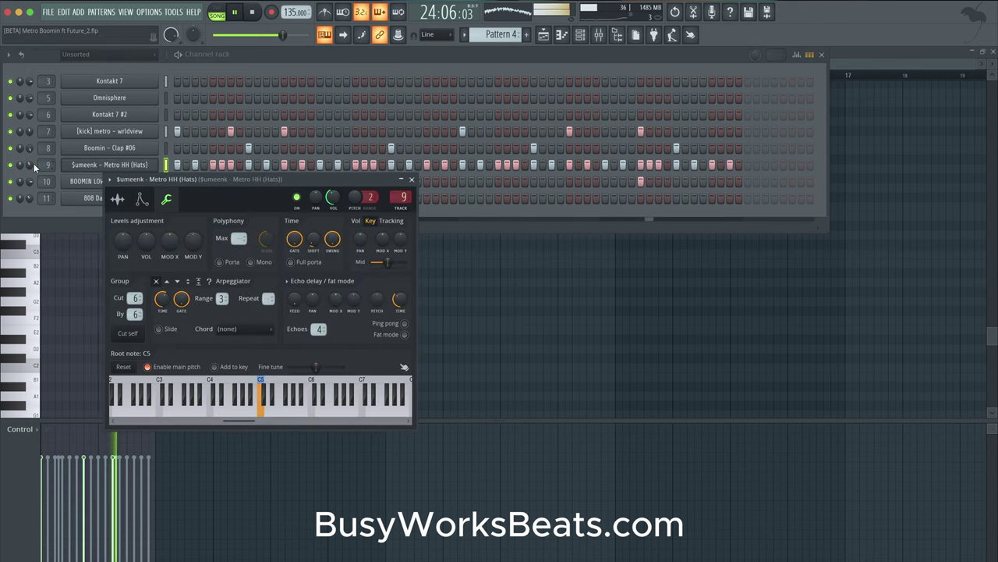
left_click_drag(30, 165, 30, 163)
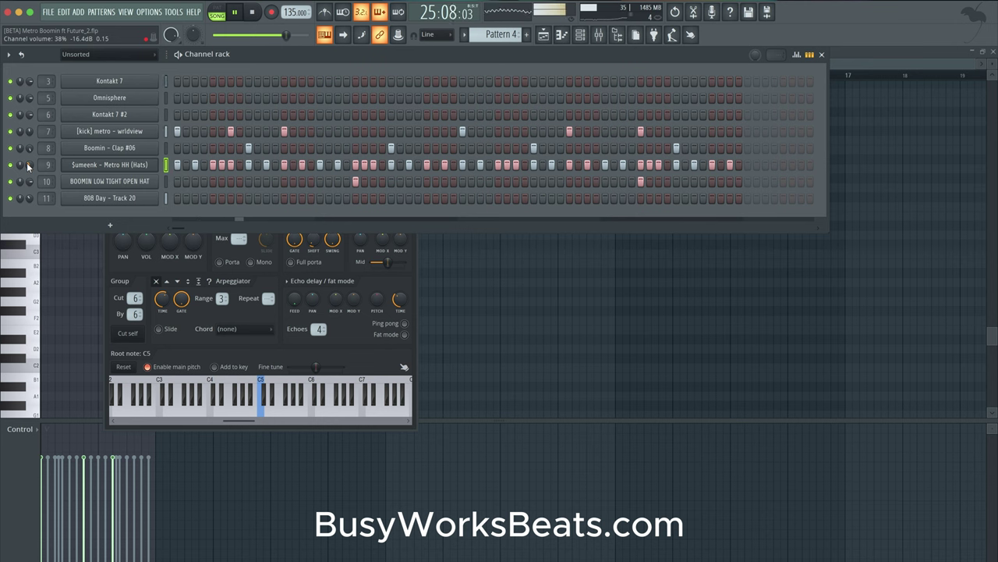
left_click(88, 166)
left_click(88, 166)
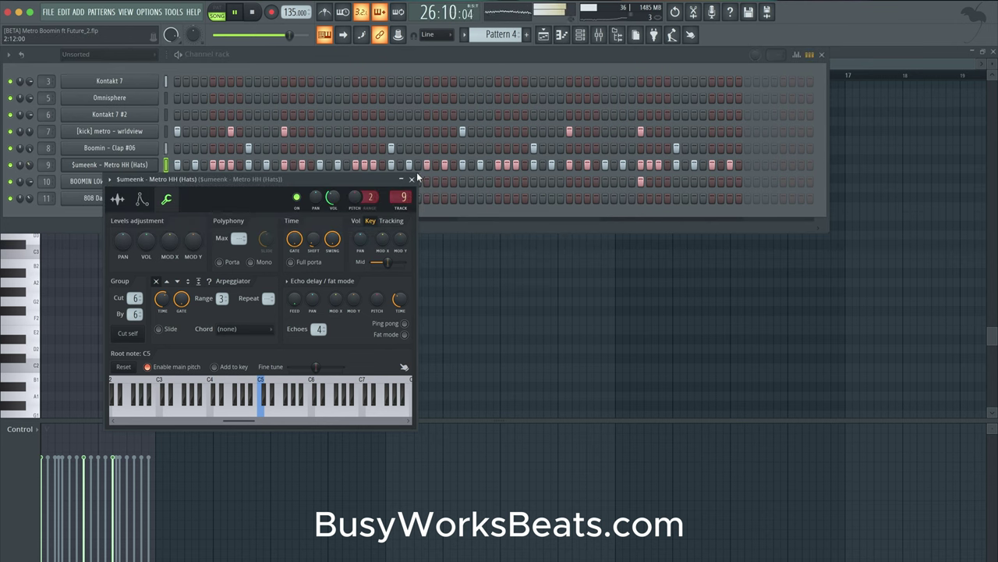
left_click(414, 179)
left_click(141, 164)
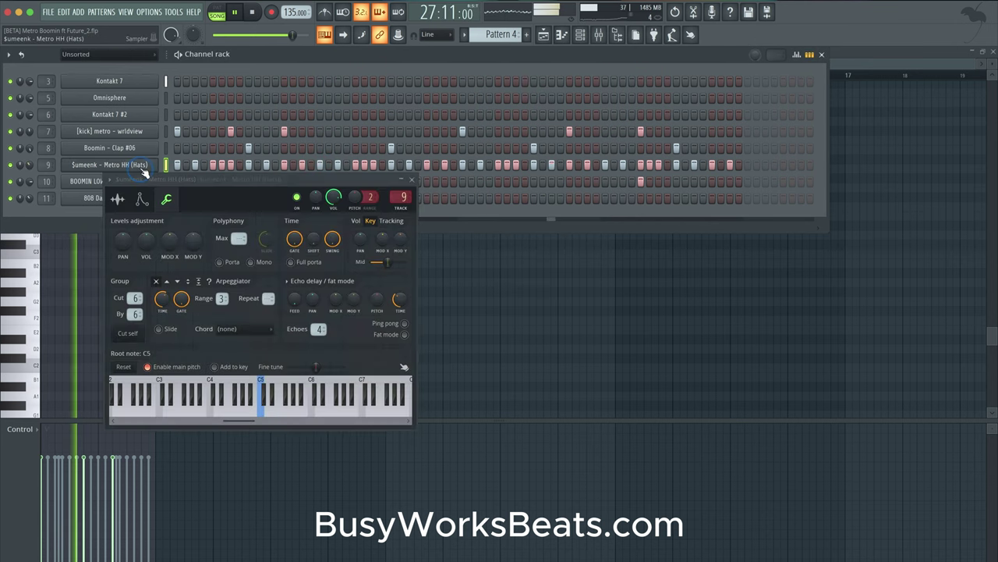
left_click(313, 236)
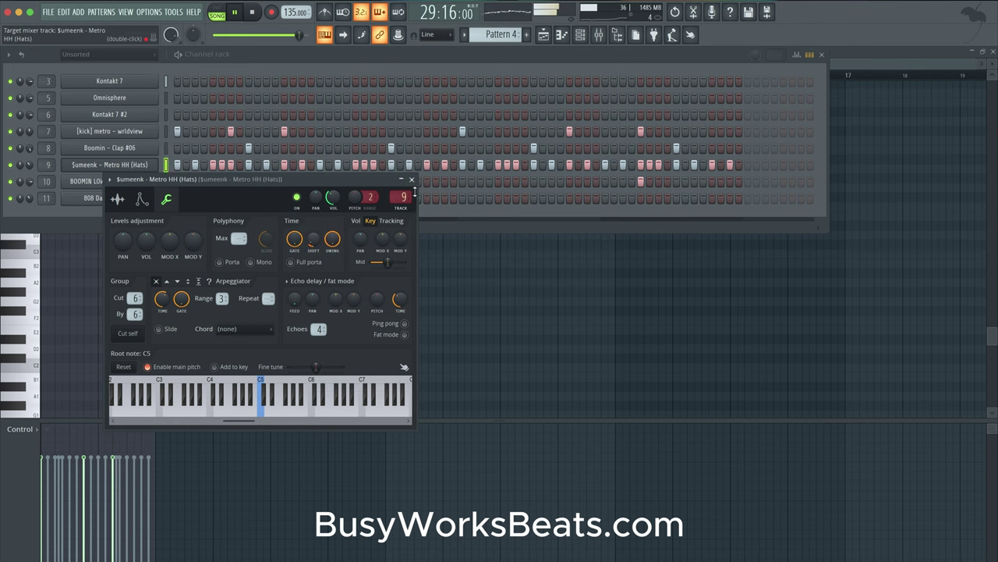
left_click(412, 180)
left_click(545, 36)
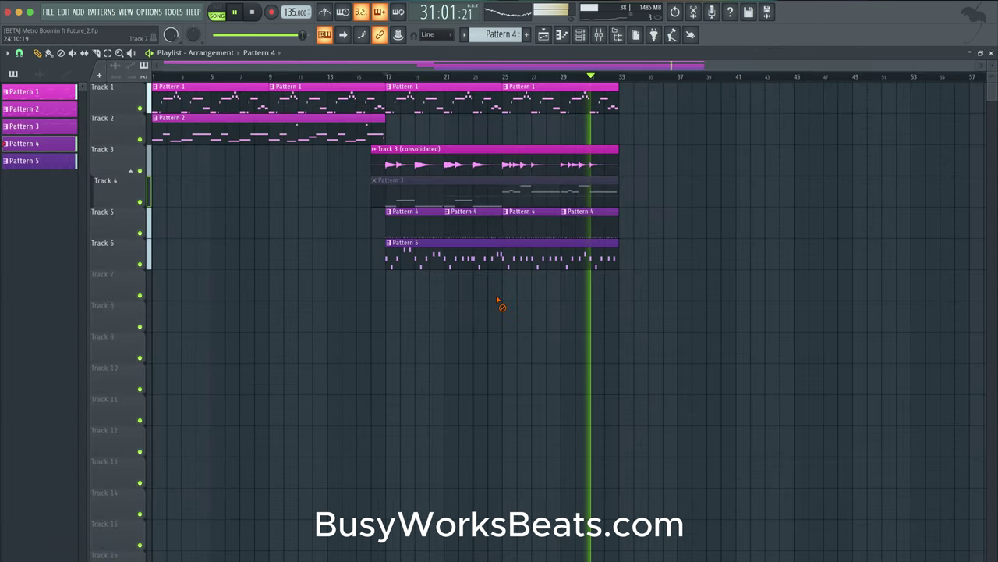
Lower the Clip level of the Mix Bus StandardCLIP to -2.20 dB and set its mode to Soft Clip Pro.
left_click(598, 34)
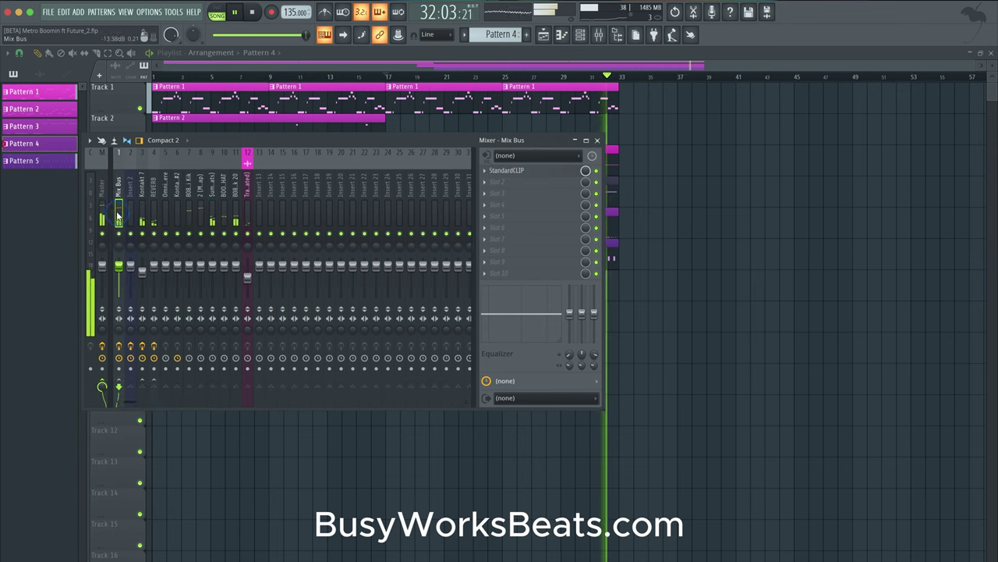
left_click(508, 169)
left_click_drag(159, 205, 159, 217)
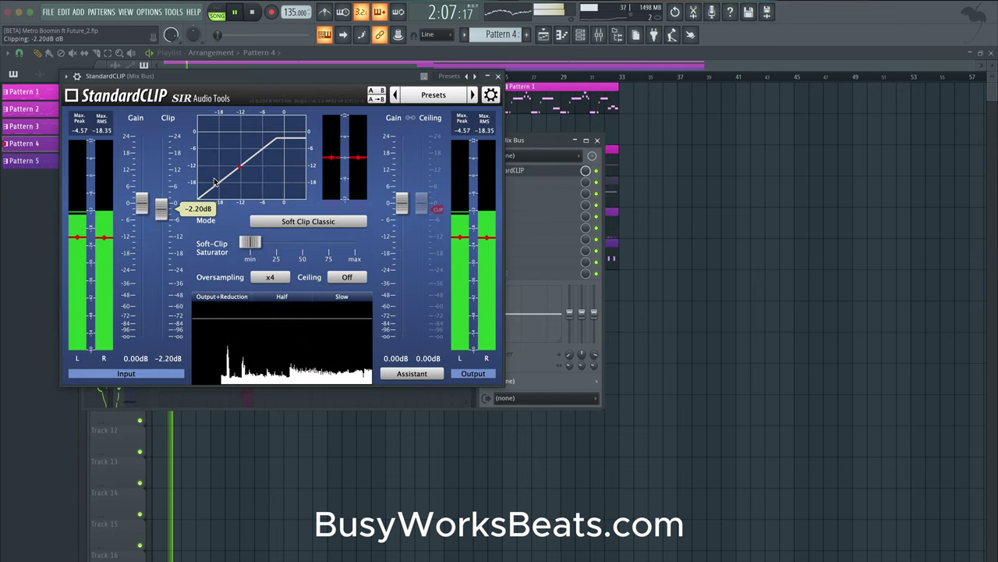
left_click(265, 221)
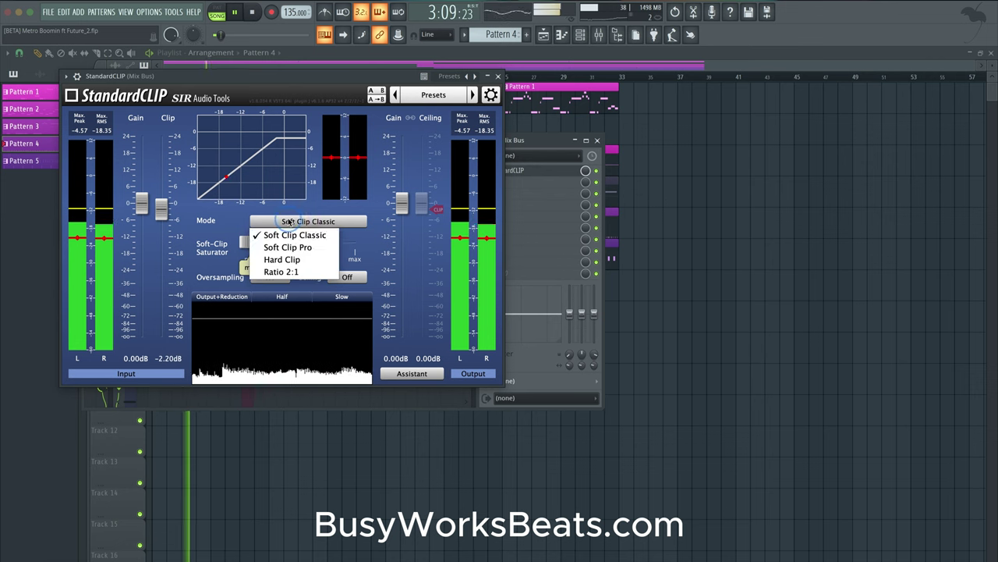
left_click(258, 244)
Set StandardCLIP's Soft-Clip Saturator to 5% and its oversampling to x8, close the plugin window and return to the mixer.
left_click_drag(253, 244, 256, 244)
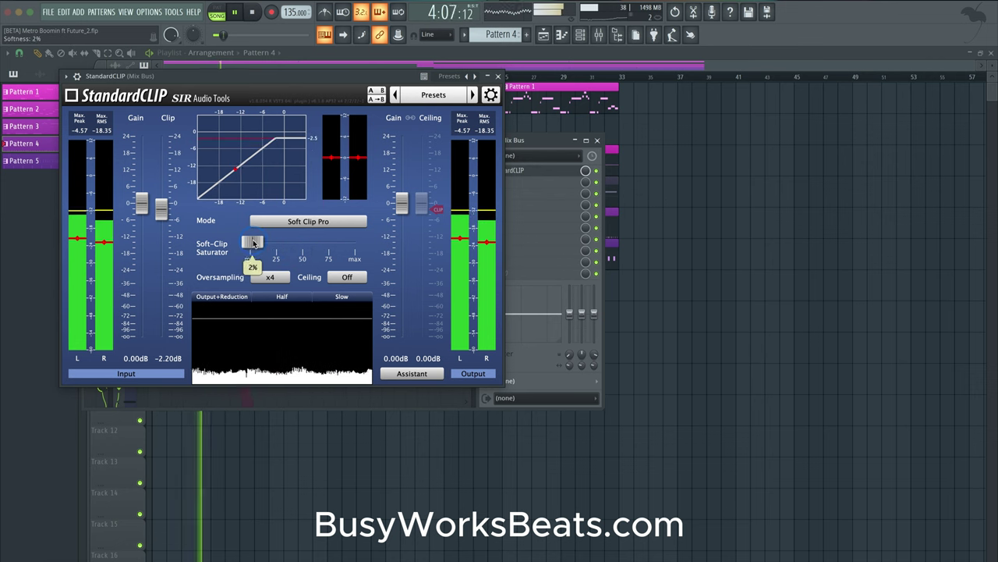
left_click(269, 277)
left_click(269, 346)
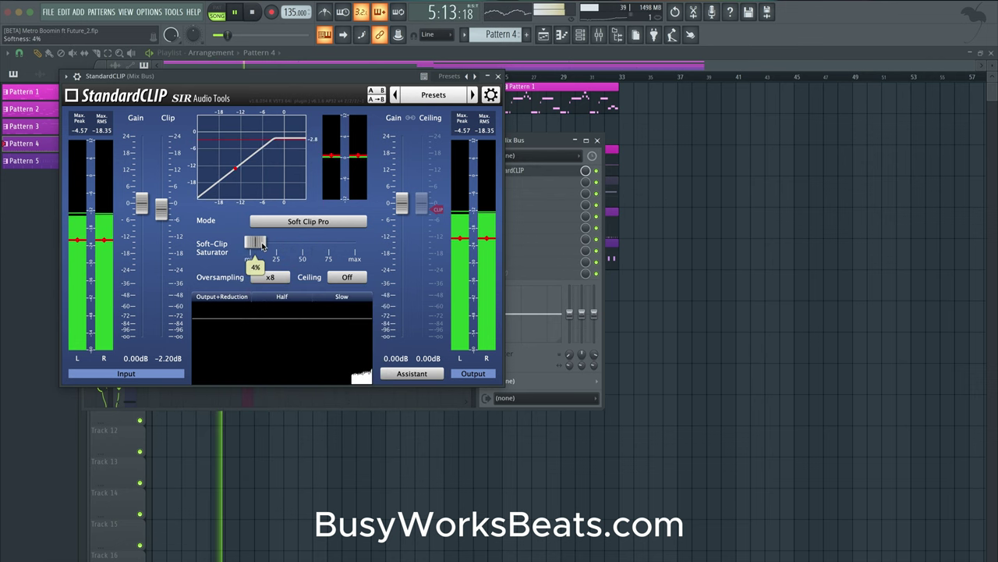
left_click_drag(256, 244, 263, 245)
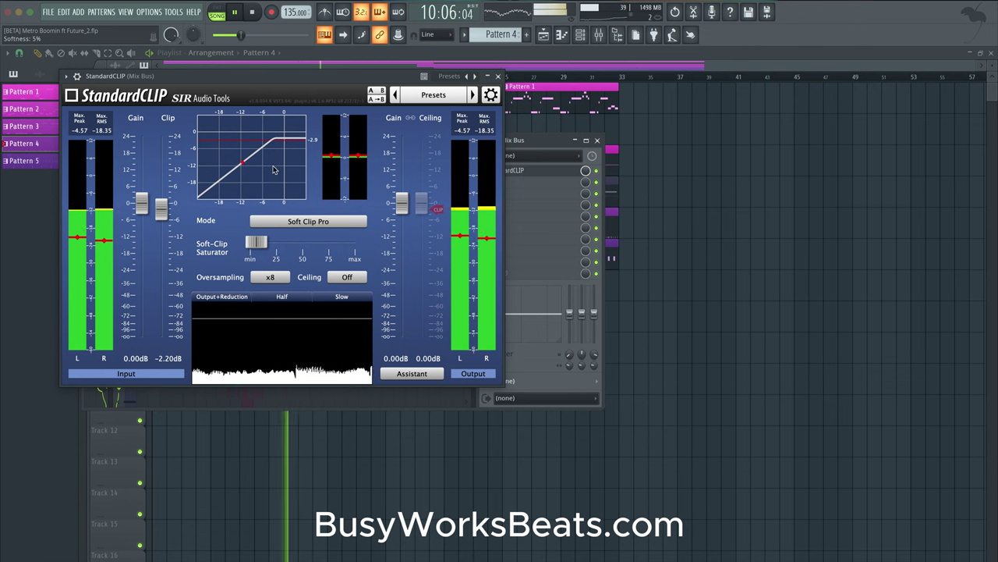
left_click(598, 141)
left_click(600, 36)
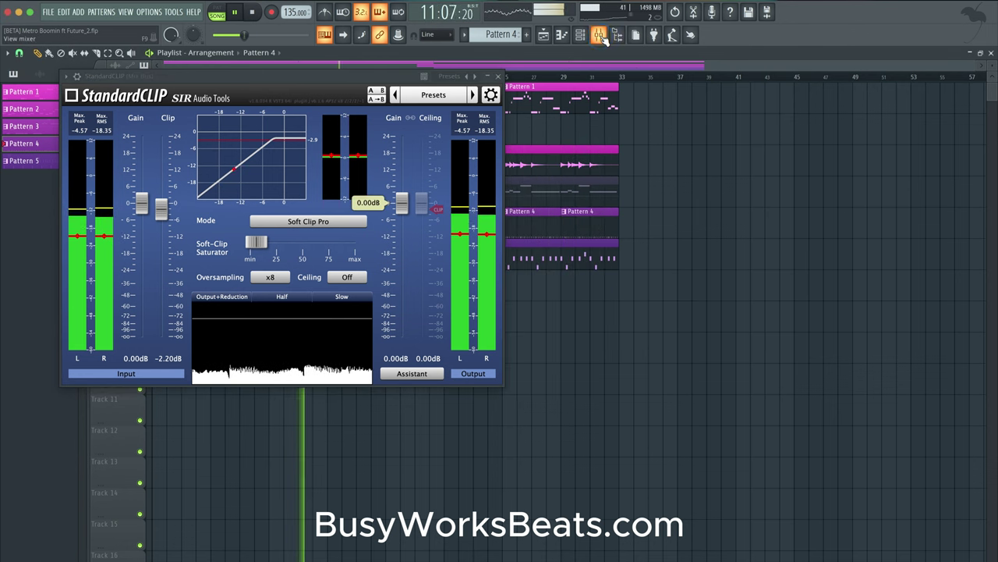
left_click(498, 75)
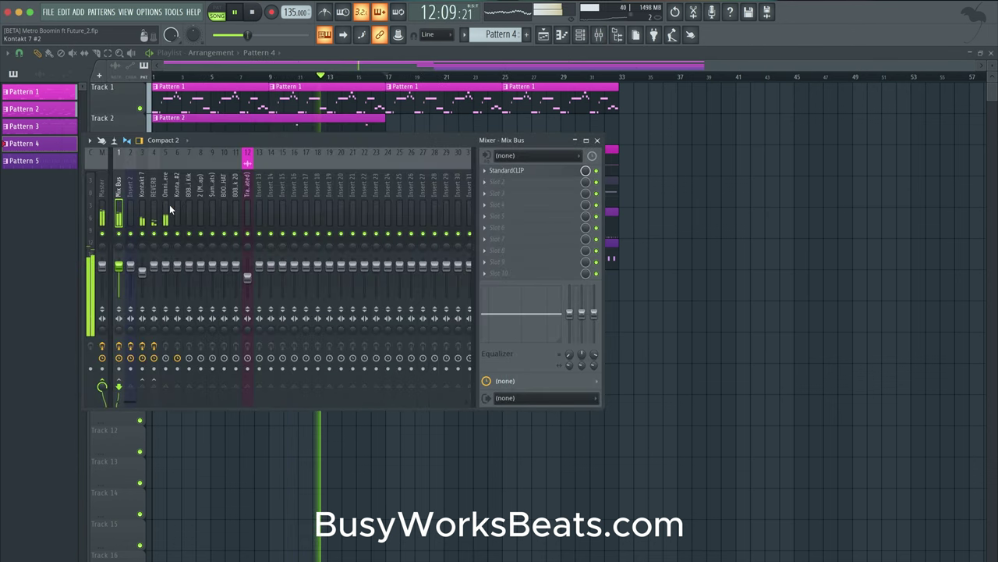
Load FabFilter Pro-DS into the third effect slot of the Kontakt 7 insert in Allround mode, return to the playlist and stop playback.
left_click(505, 204)
mouse_move(508, 201)
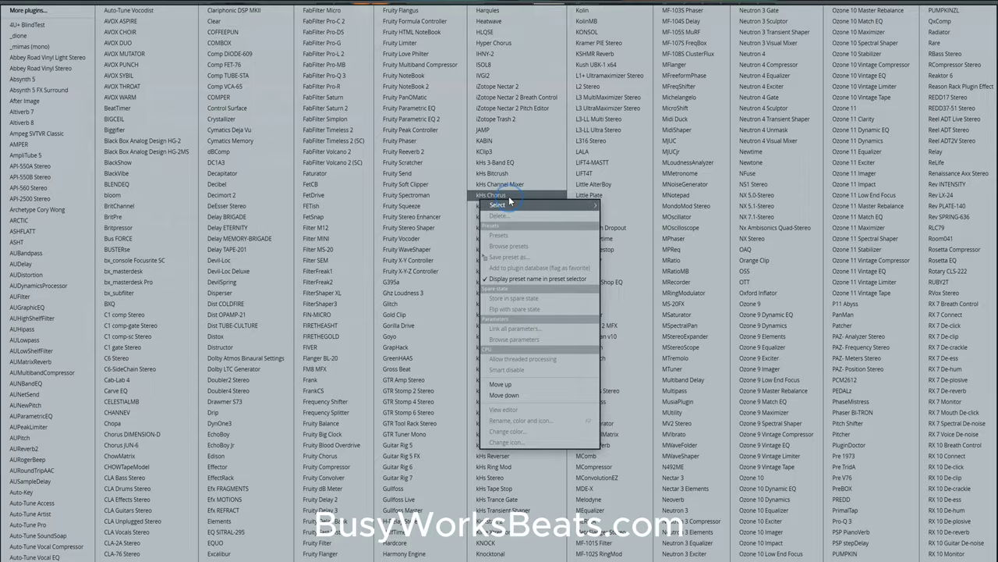
left_click(350, 32)
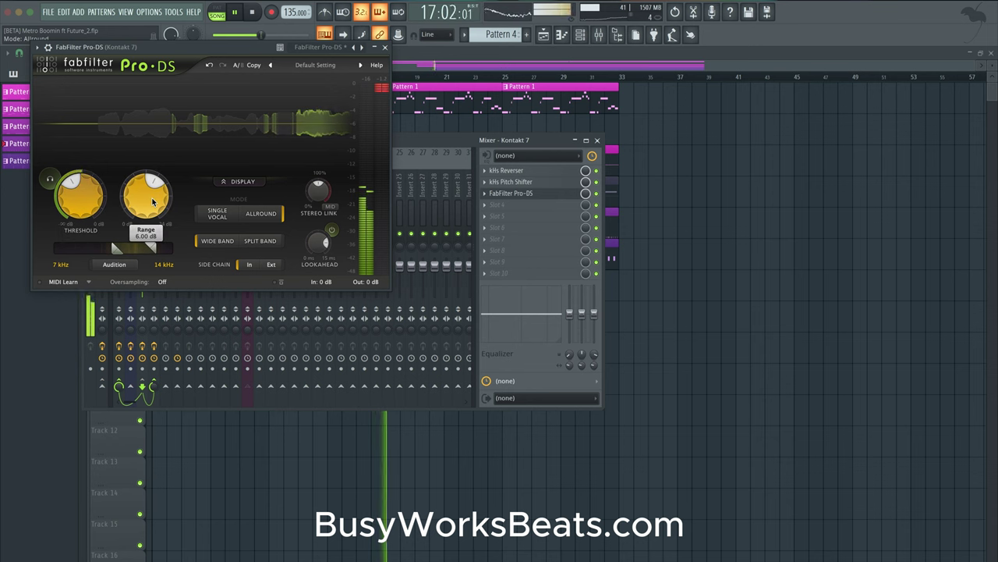
left_click(385, 47)
right_click(642, 131)
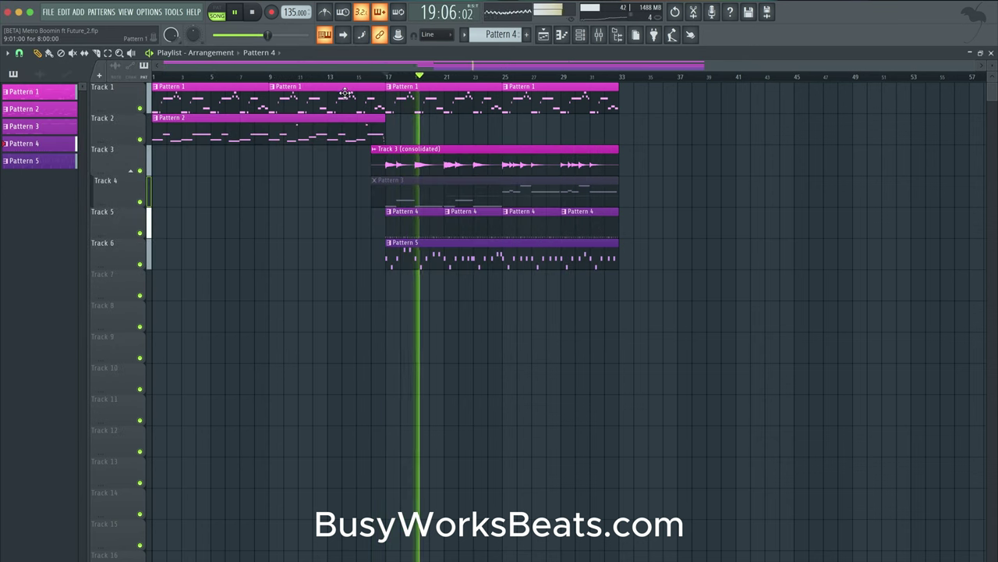
key("space")
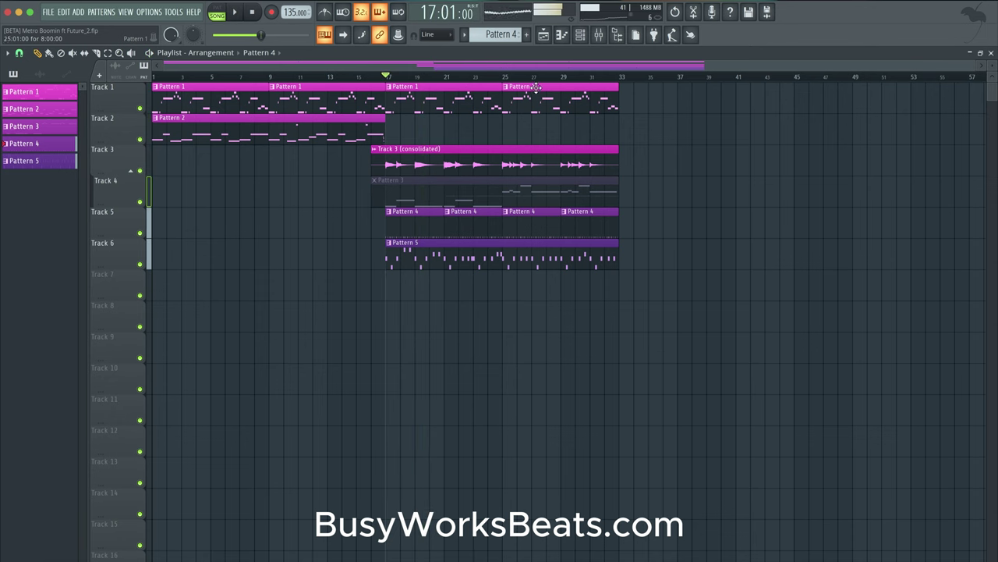
Select the playlist range from bar 17 to bar 33 and consolidate Track 1 over that time selection.
left_click_drag(389, 77, 619, 77)
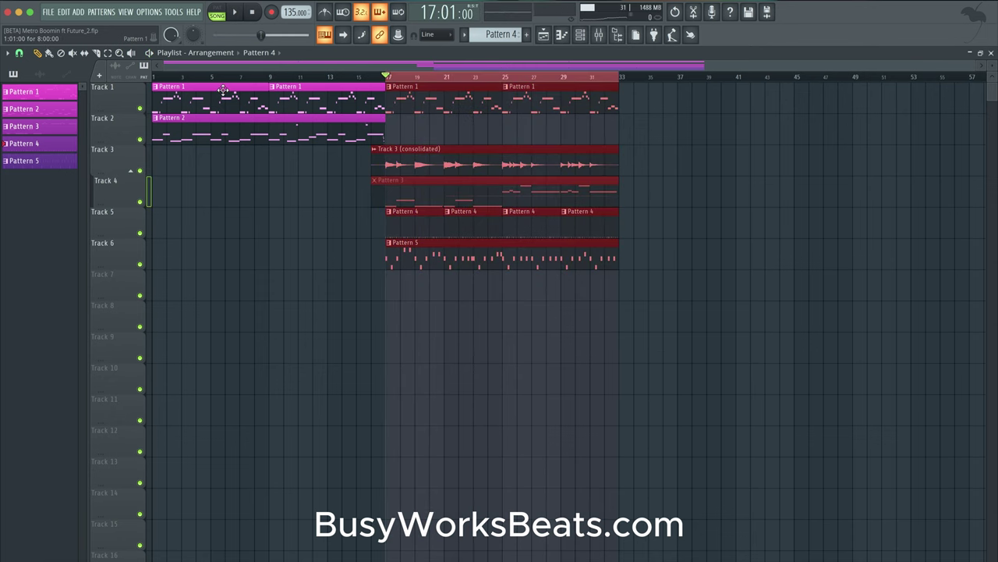
right_click(114, 91)
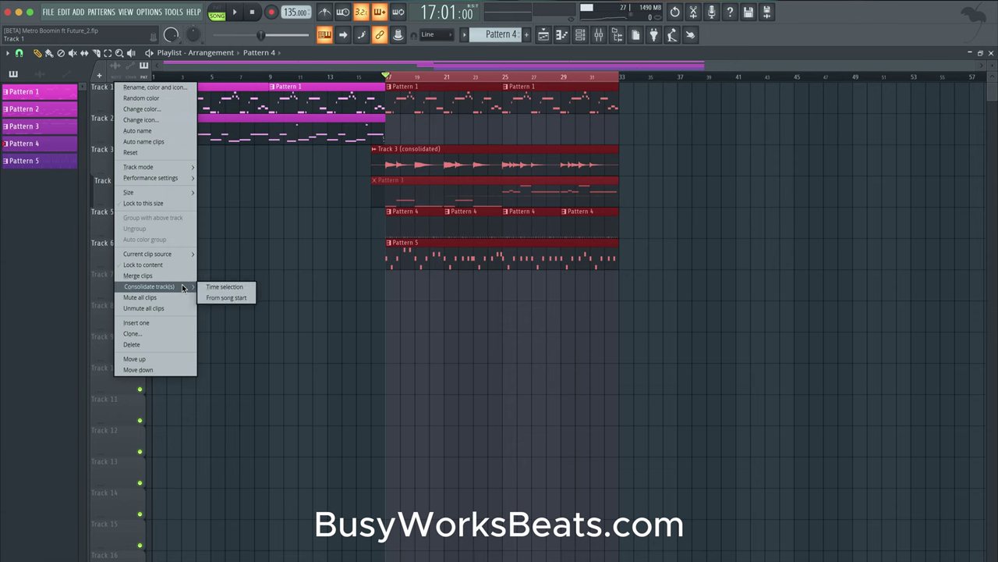
left_click(225, 287)
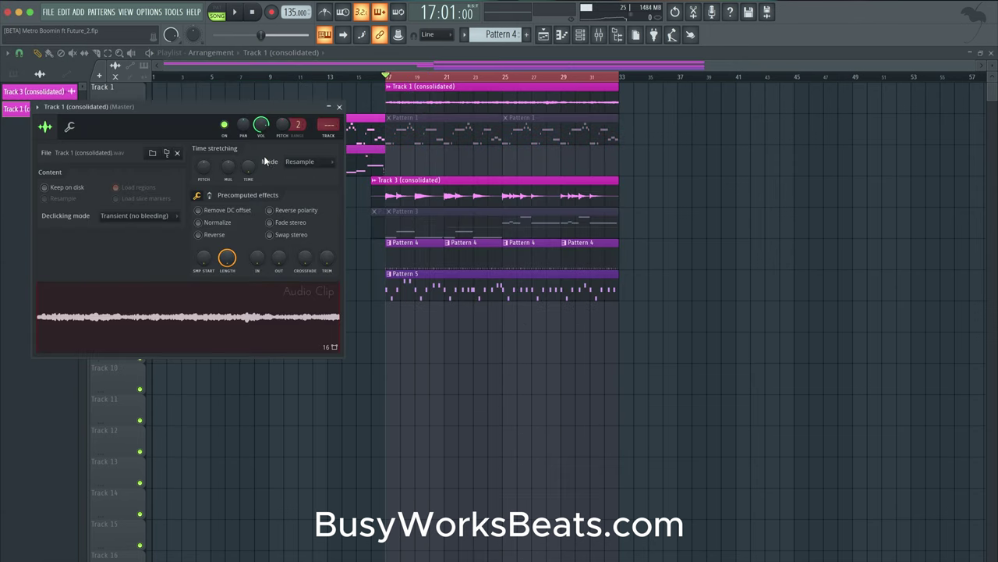
Switch the Track 1 (consolidated) clip's time stretching mode to Stretch and back to Resample, and close its settings.
left_click(300, 161)
left_click(300, 194)
left_click(301, 165)
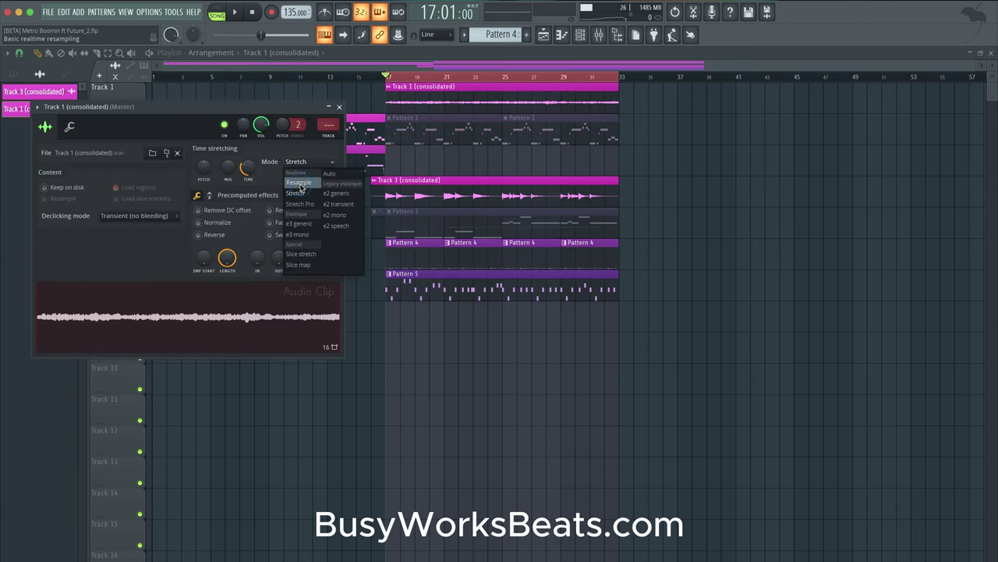
left_click(302, 182)
left_click(340, 108)
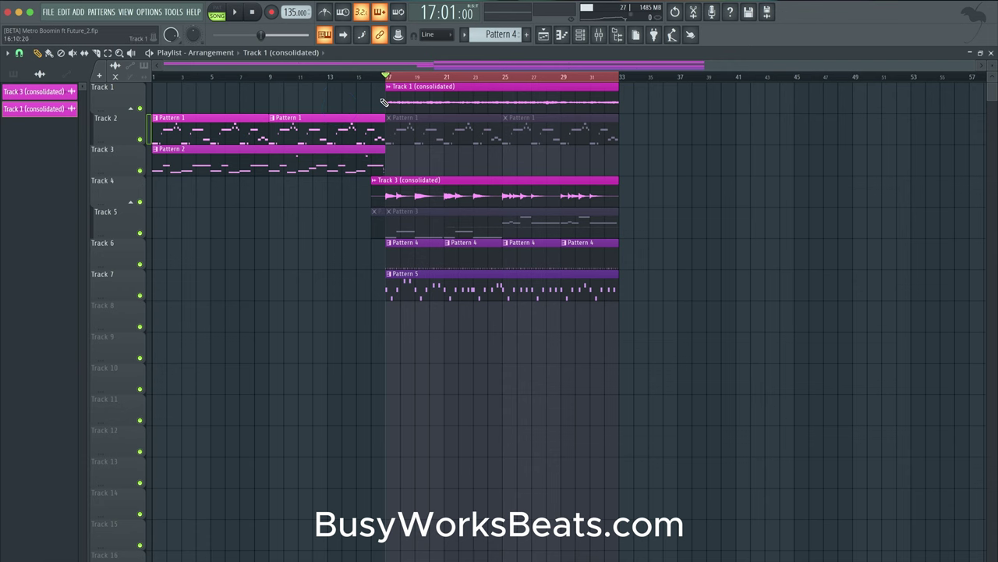
Switch the Track 3 (consolidated) clip's time stretching mode to Stretch and back to Resample, and close its settings.
double_click(403, 189)
left_click(330, 190)
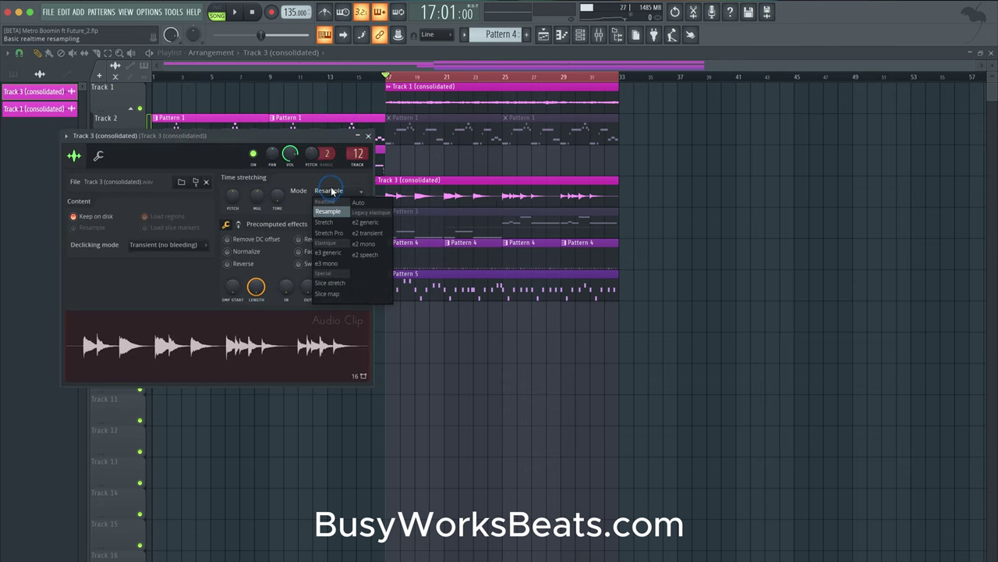
left_click(332, 221)
left_click(330, 190)
left_click(327, 211)
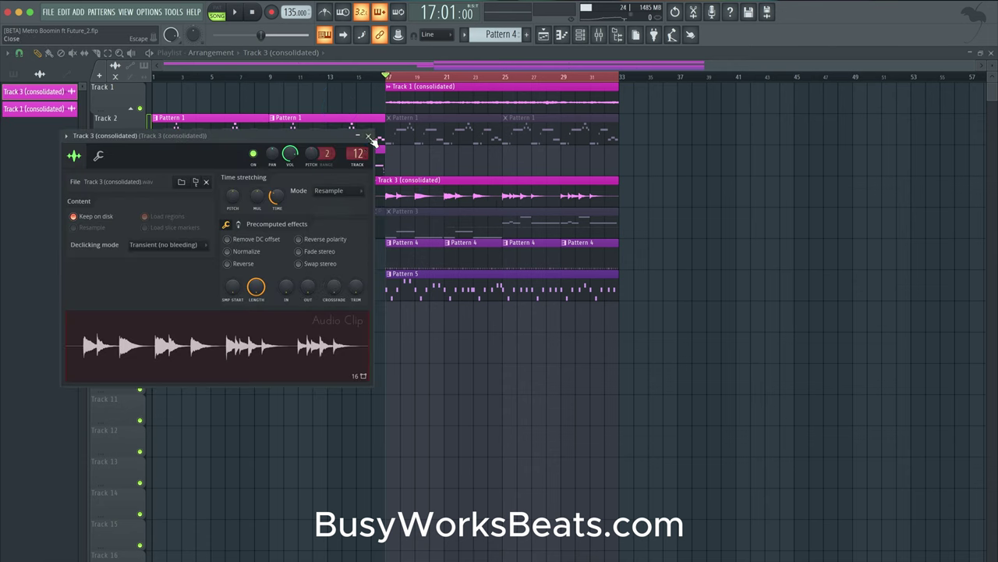
left_click(368, 136)
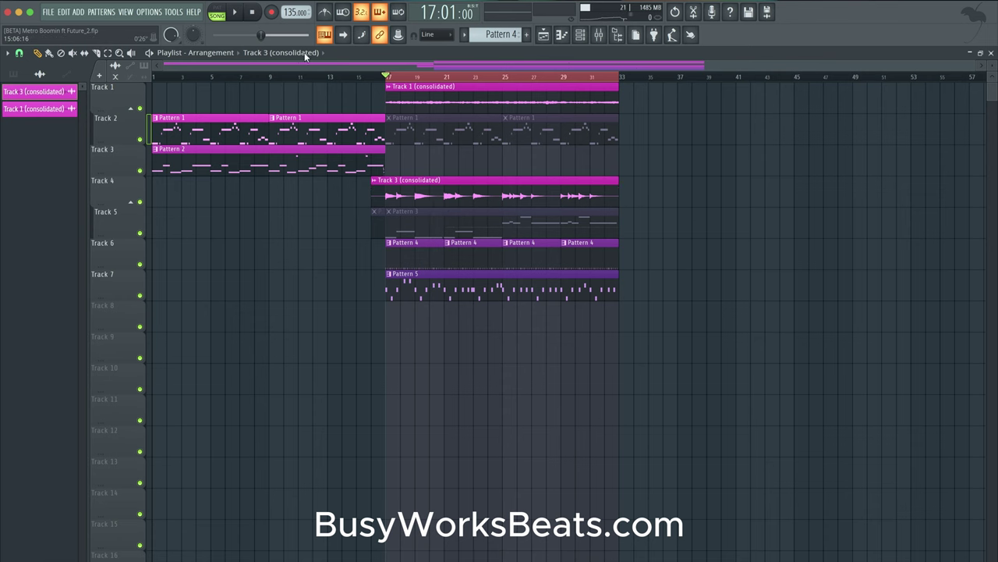
Make Track 1 slightly taller, slice the Track 1 (consolidated) clip at bars 18 and 19, and play it back.
double_click(414, 97)
left_click(341, 107)
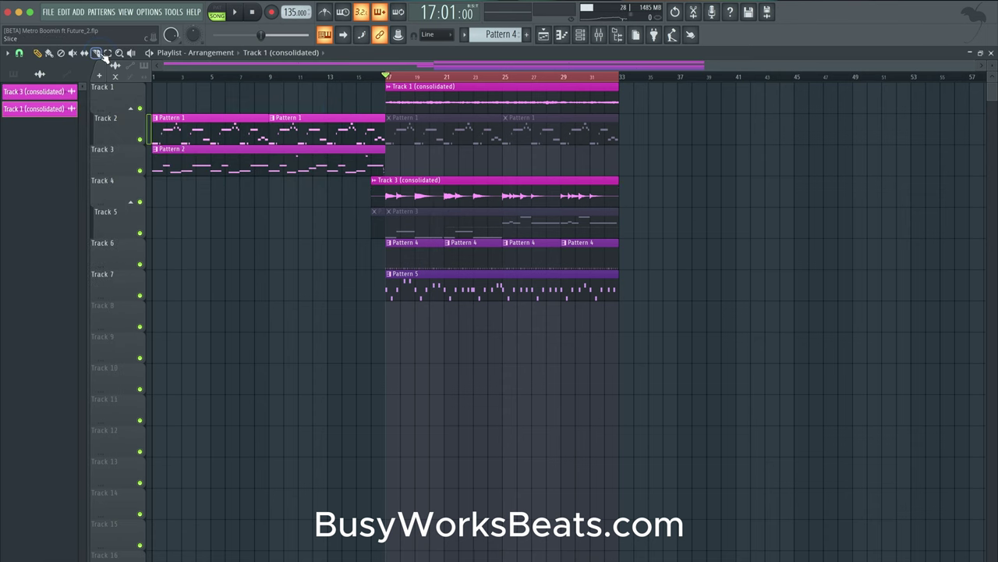
scroll(443, 122, "up", 3)
scroll(364, 117, "up", 3)
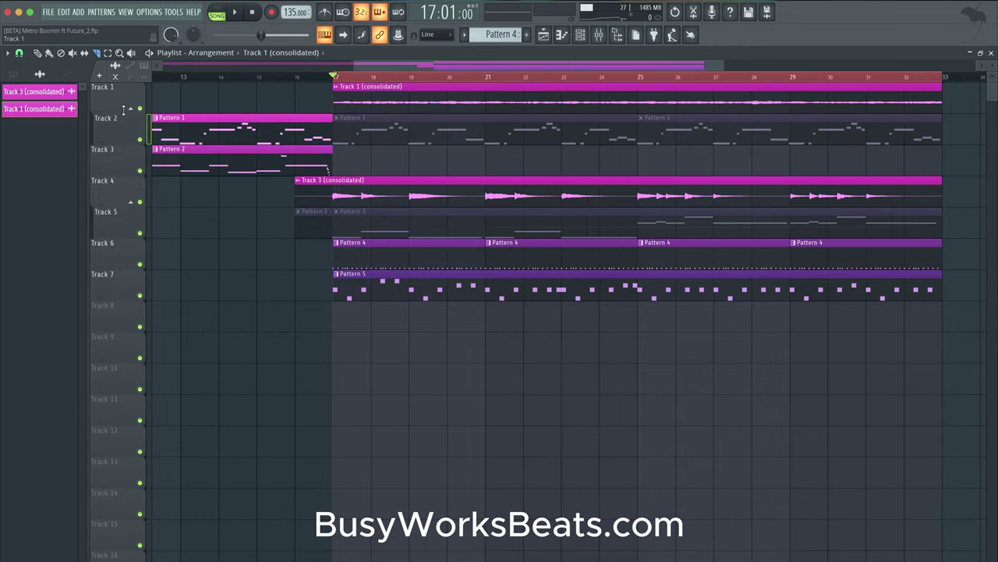
left_click_drag(123, 111, 123, 119)
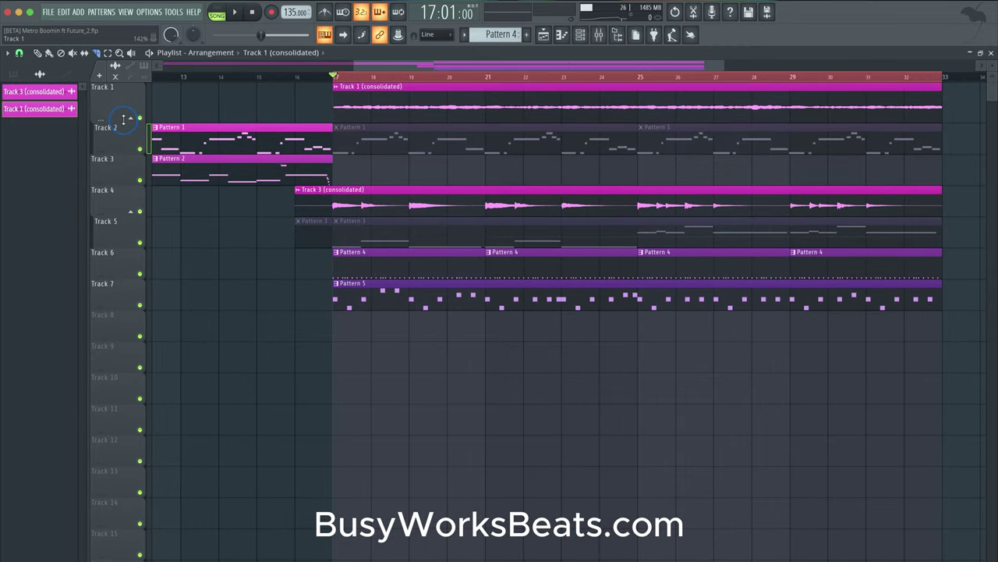
left_click(409, 109)
key("space")
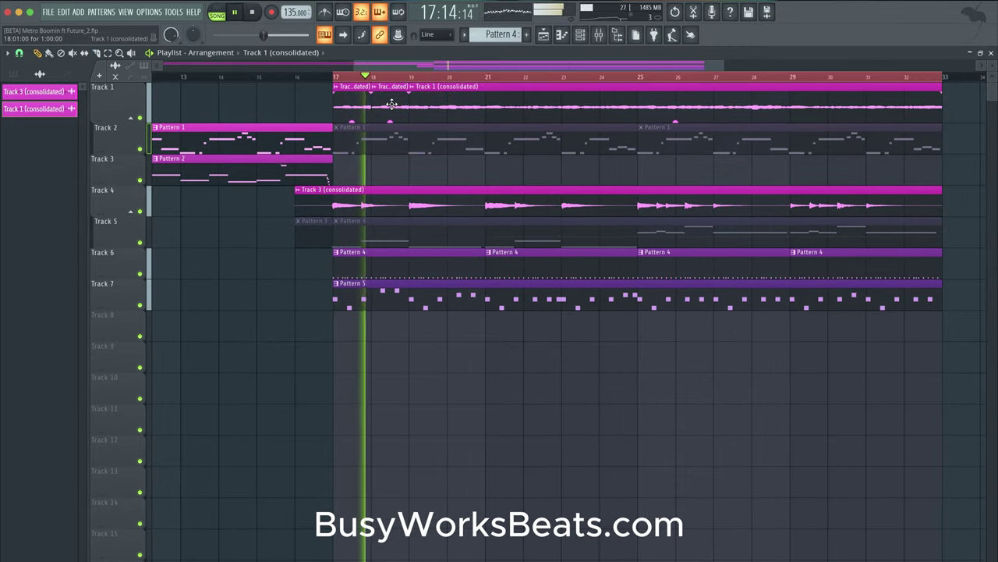
key("space")
key("space")
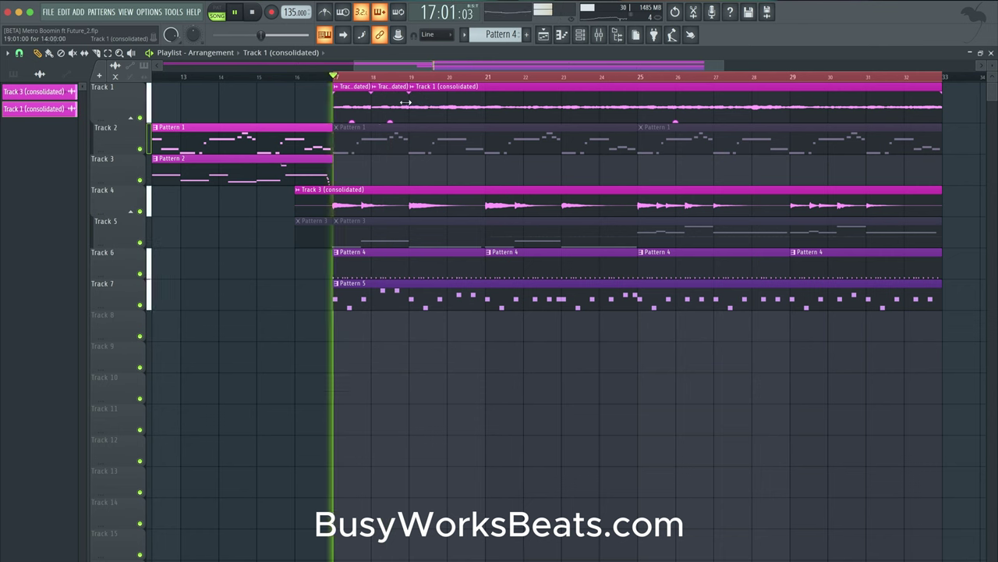
key("super+z")
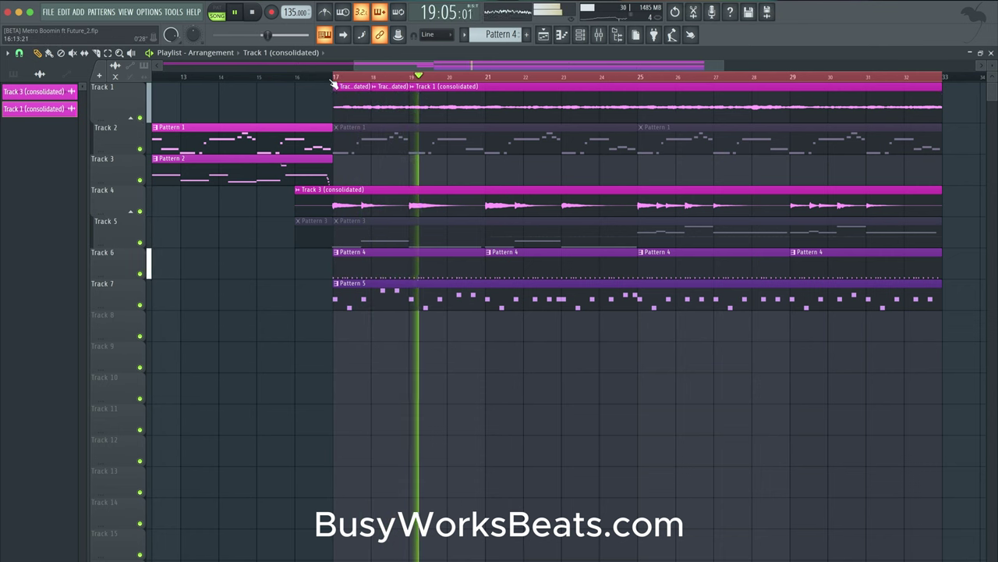
Slice the Track 1 (consolidated) clip at bars 20, 21, 22 and 23, stop playback and return to the Draw tool.
left_click(446, 107)
left_click(487, 105)
left_click(525, 108)
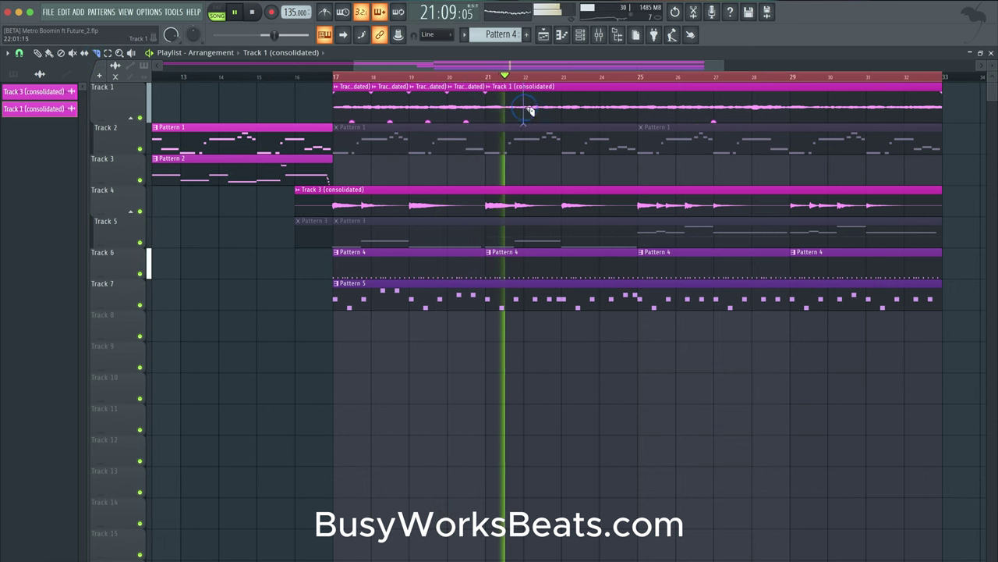
left_click(562, 110)
key("space")
key("p")
Open the Track 1 (consolidated) audio in a new Fruity Slicer channel.
double_click(596, 94)
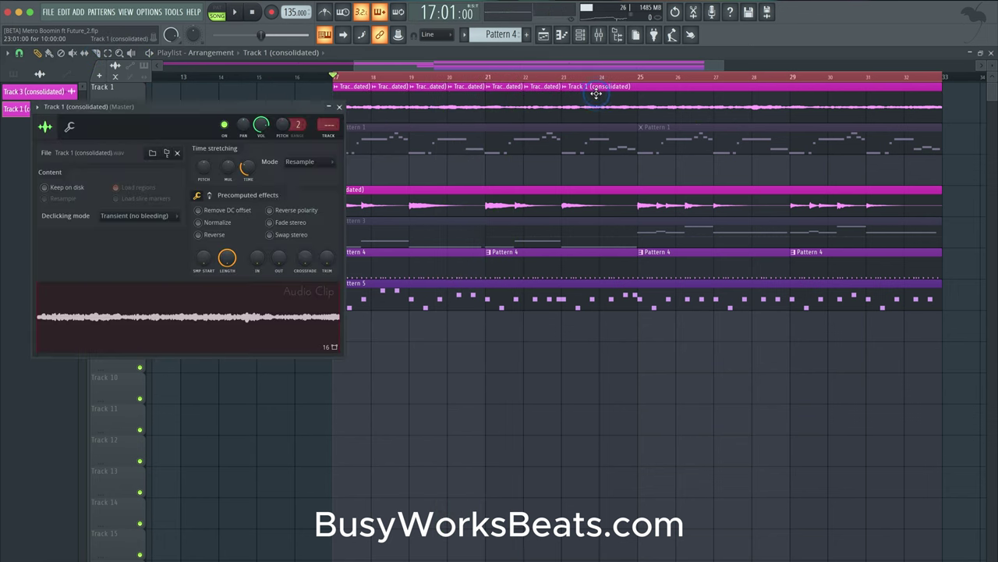
right_click(187, 305)
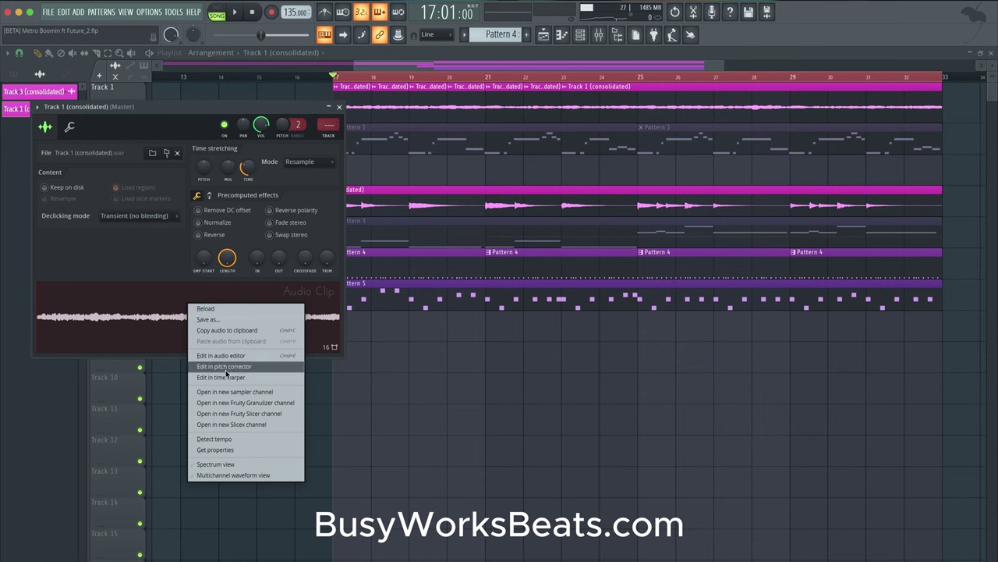
left_click(239, 413)
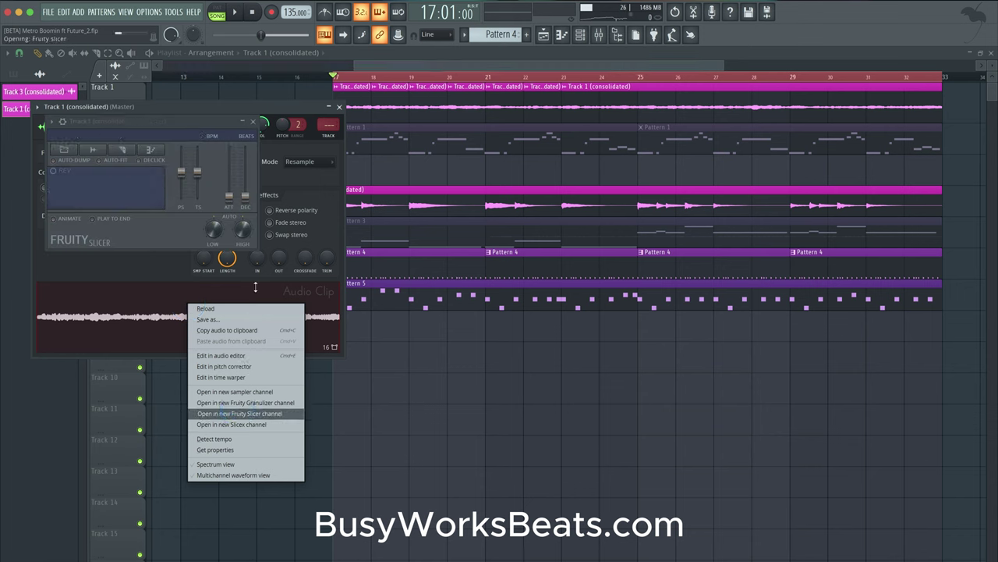
left_click(136, 150)
left_click(147, 263)
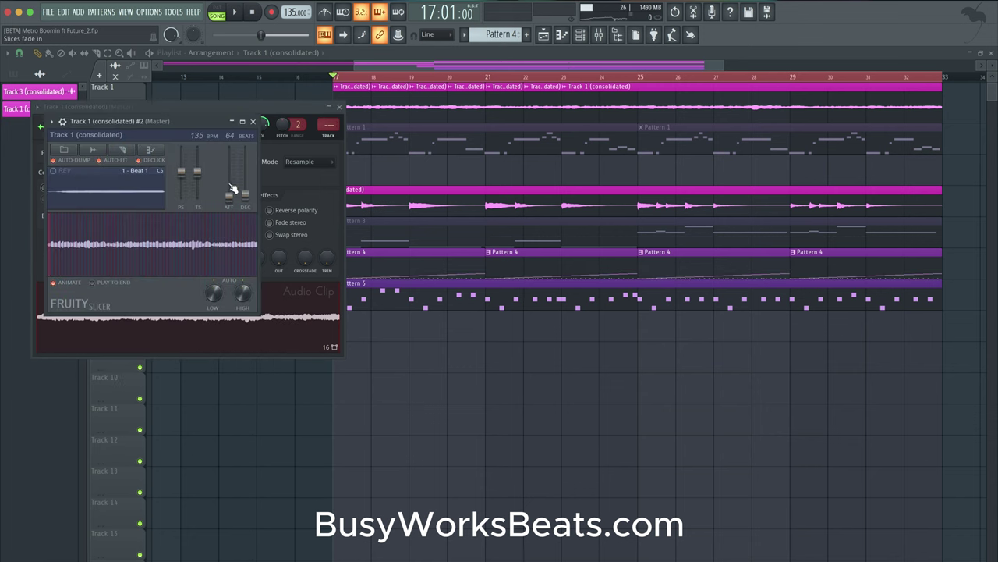
Move the Fruity Slicer channel's notes from Pattern 4 into a new pattern, and route the channel to its own mixer insert feeding the Mix Bus.
left_click(582, 33)
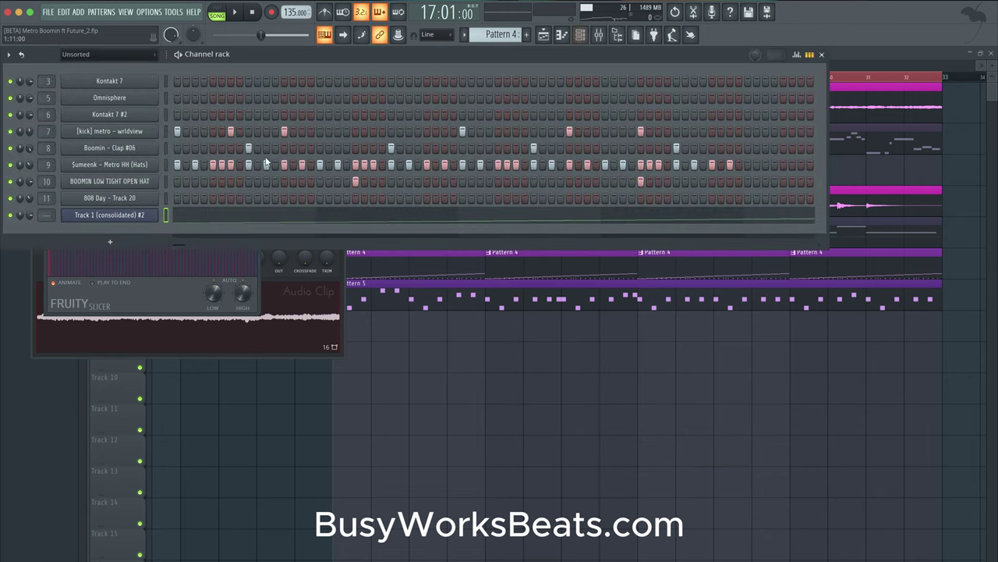
key("super+x")
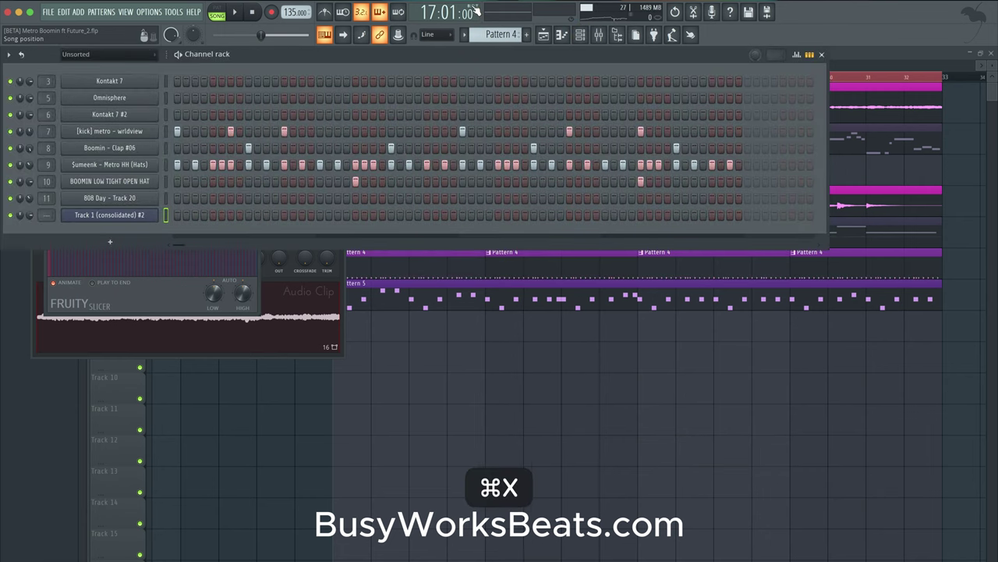
left_click(498, 31)
key("Return")
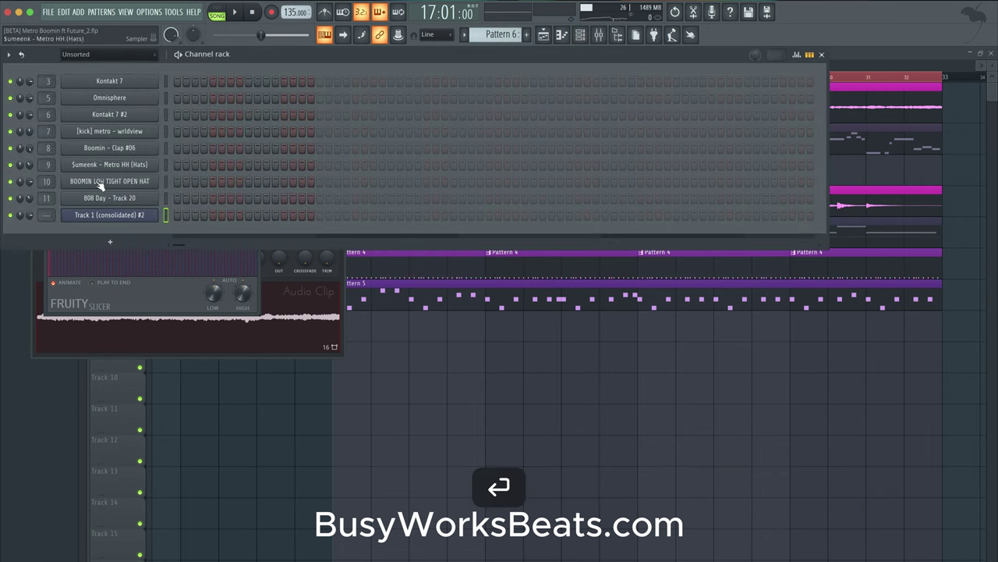
left_click(151, 219)
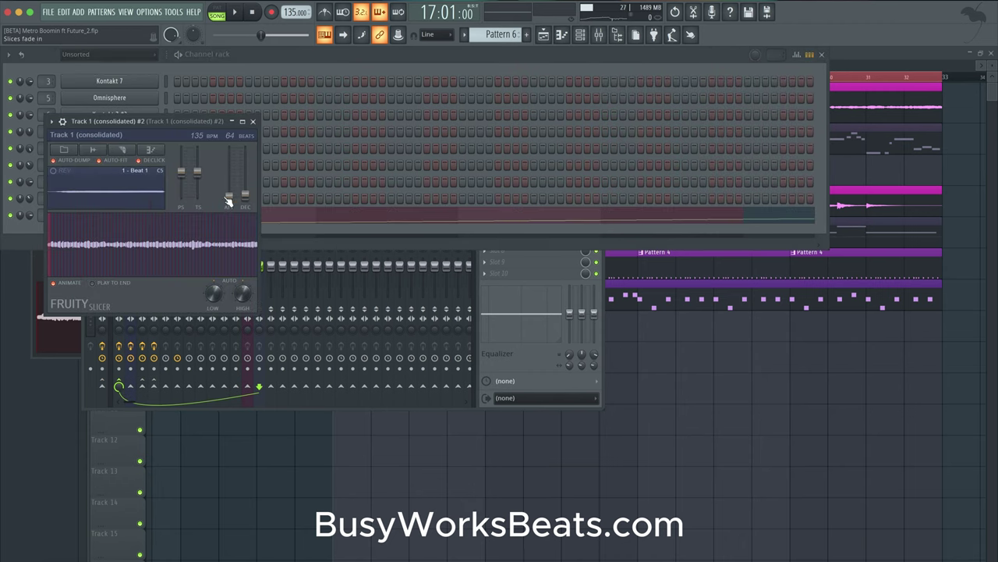
Place Pattern 6 on Track 8 at bar 17, mute the Track 1 (consolidated) slices above it, and start playback.
key("F5")
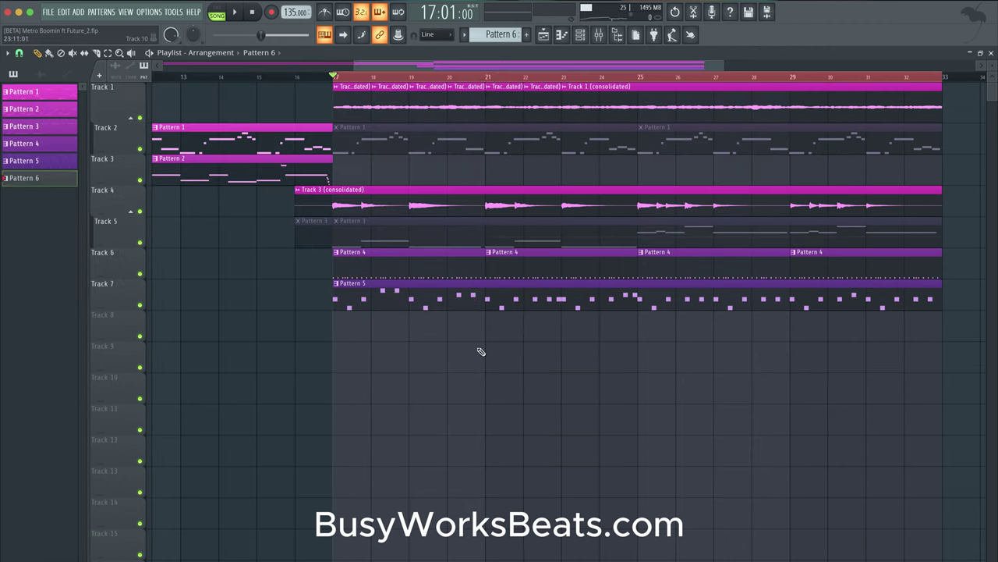
left_click(347, 333)
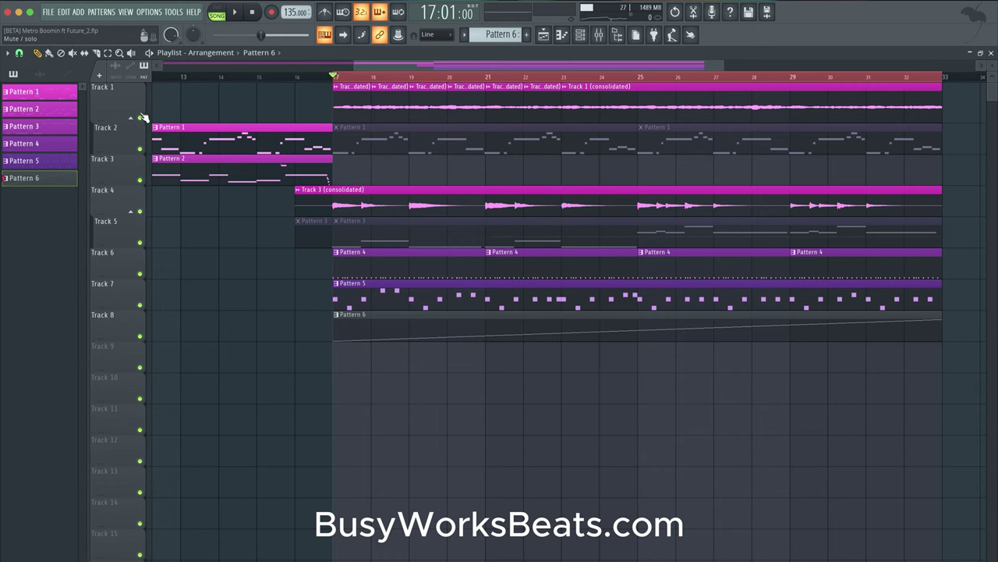
scroll(262, 114, "down", 5)
left_click_drag(303, 106, 543, 105)
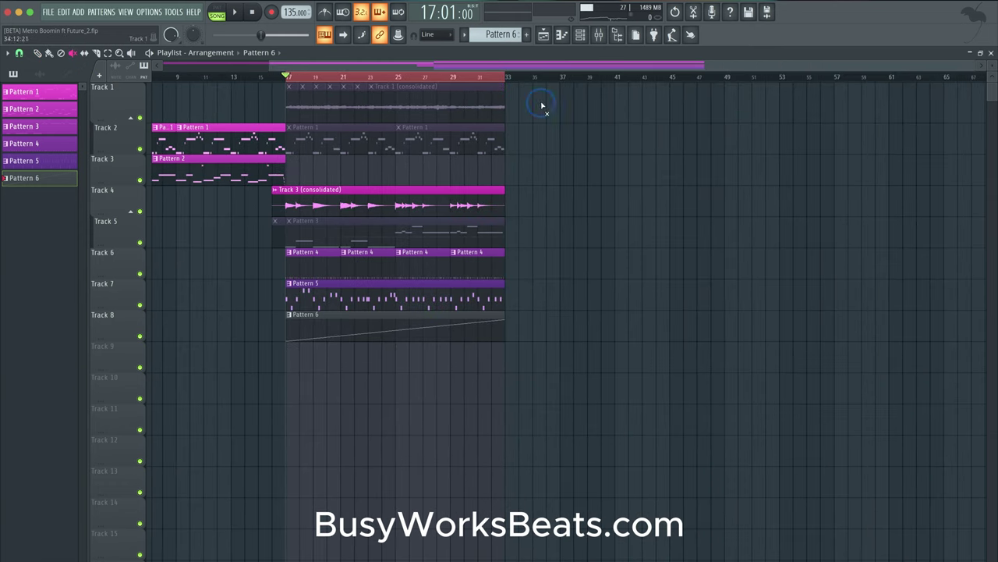
key("space")
Raise the slice attack on the Track 1 (consolidated) #2 Fruity Slicer channel and play the section back from bar 17.
key("F6")
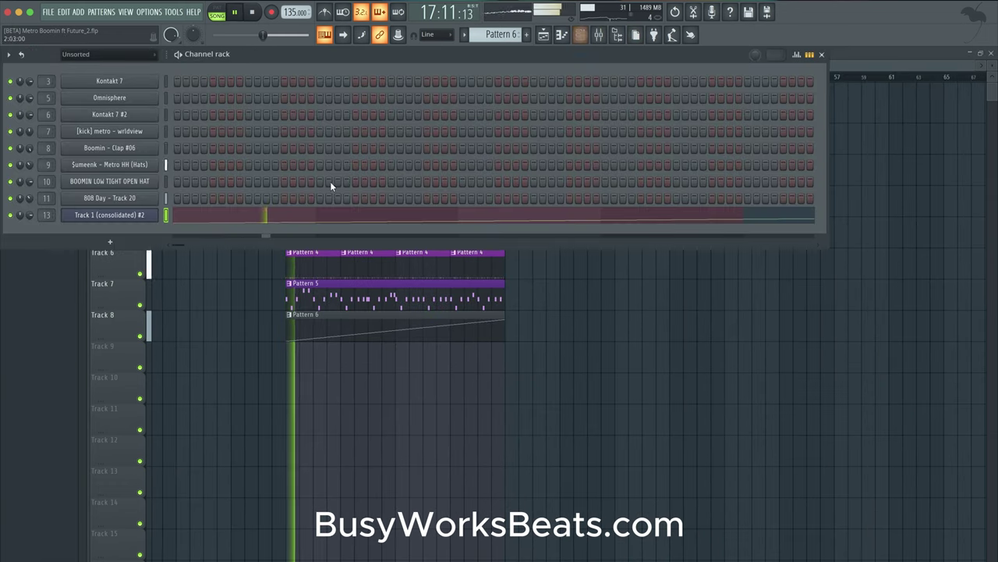
key("space")
key("space")
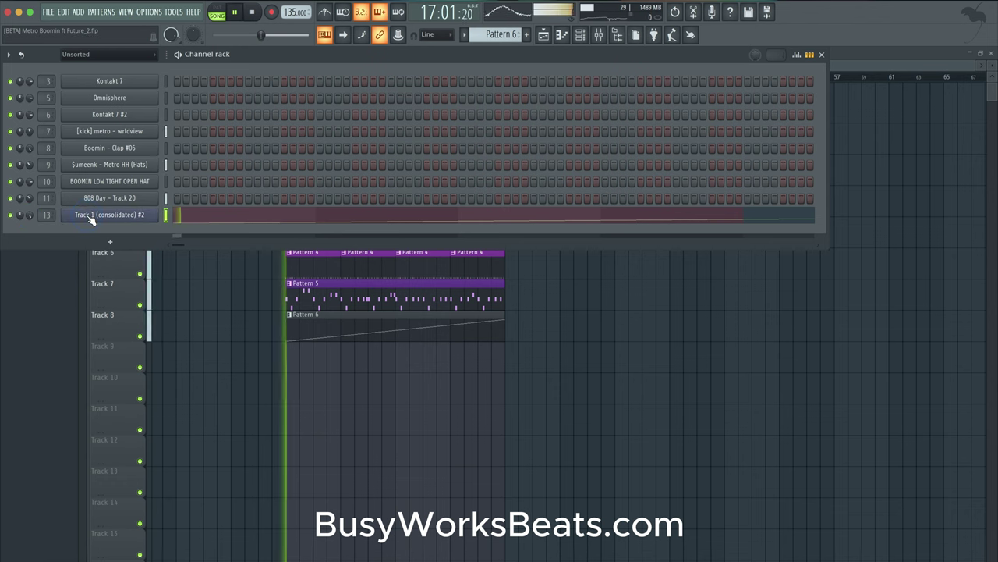
left_click(86, 216)
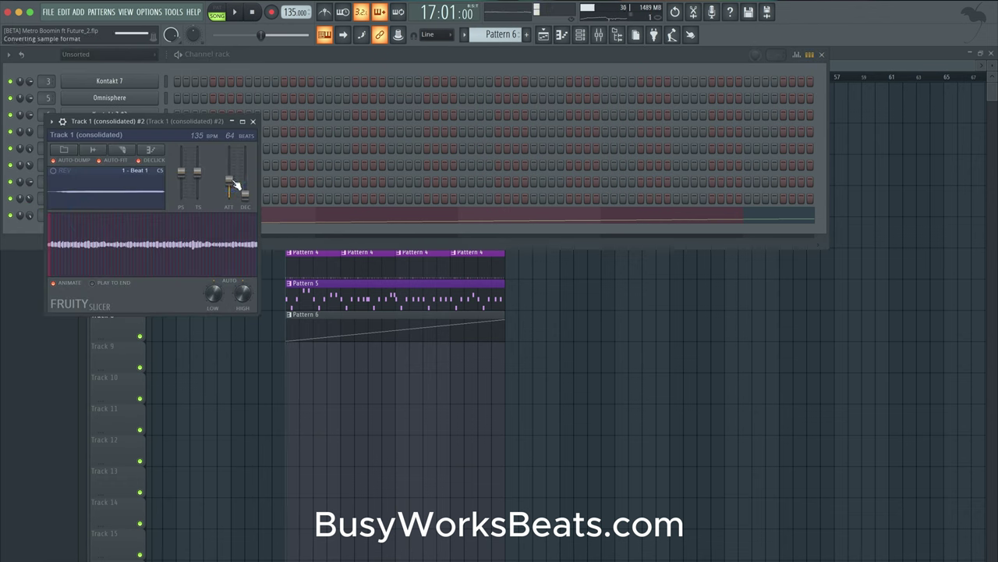
key("space")
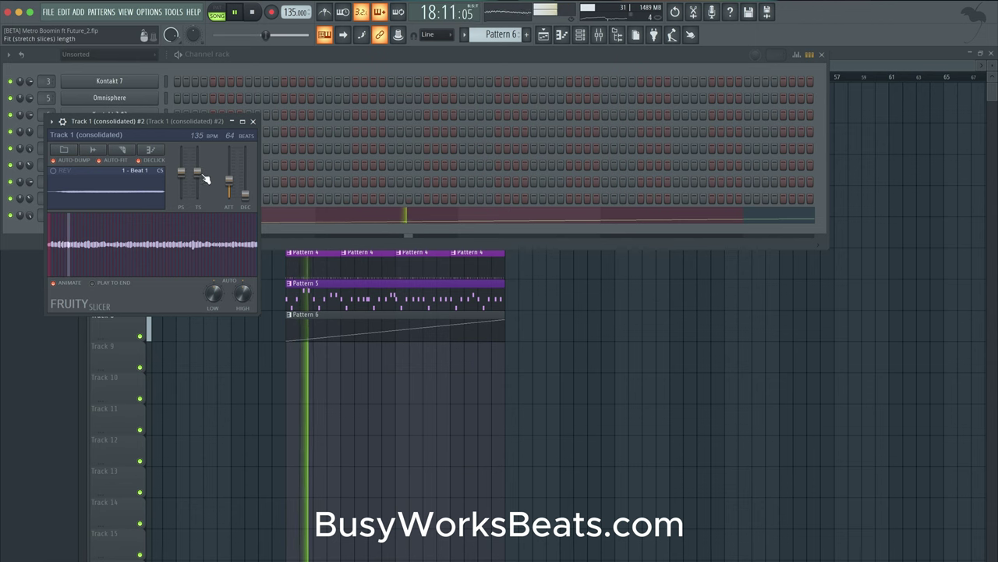
Examine the Fruity Slicer channel's miscellaneous settings and its mixer insert level during playback.
left_click(253, 121)
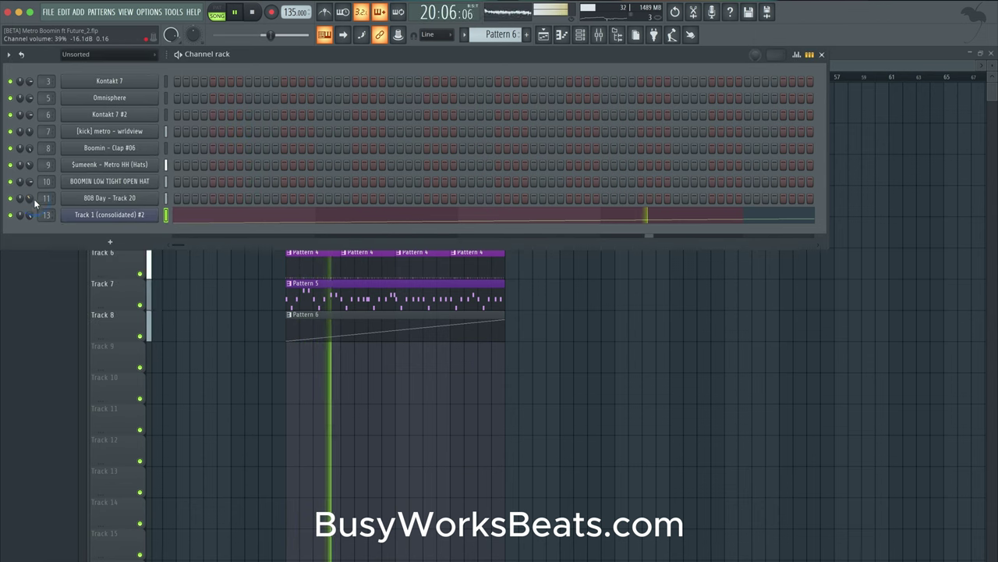
left_click(109, 214)
left_click(63, 121)
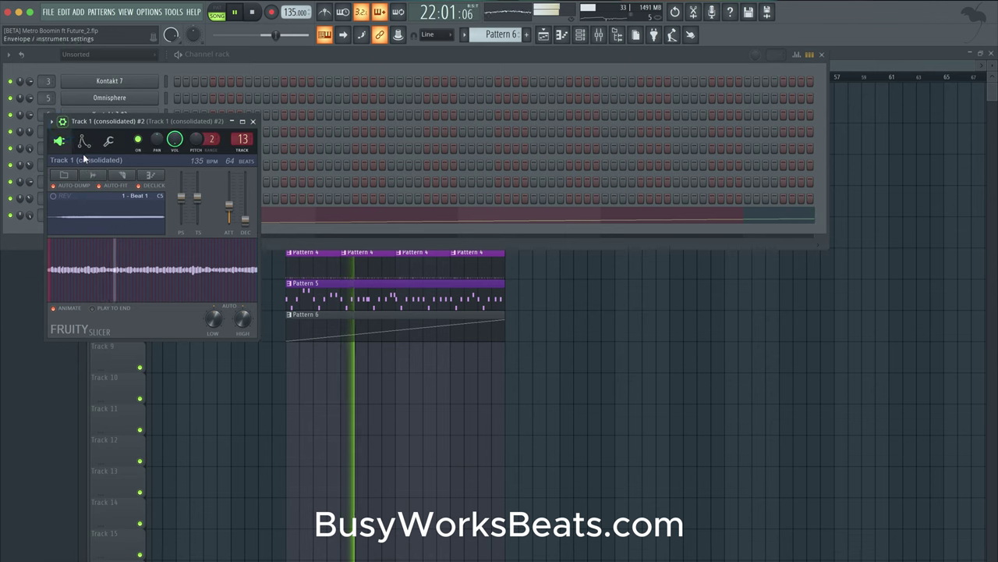
left_click(109, 141)
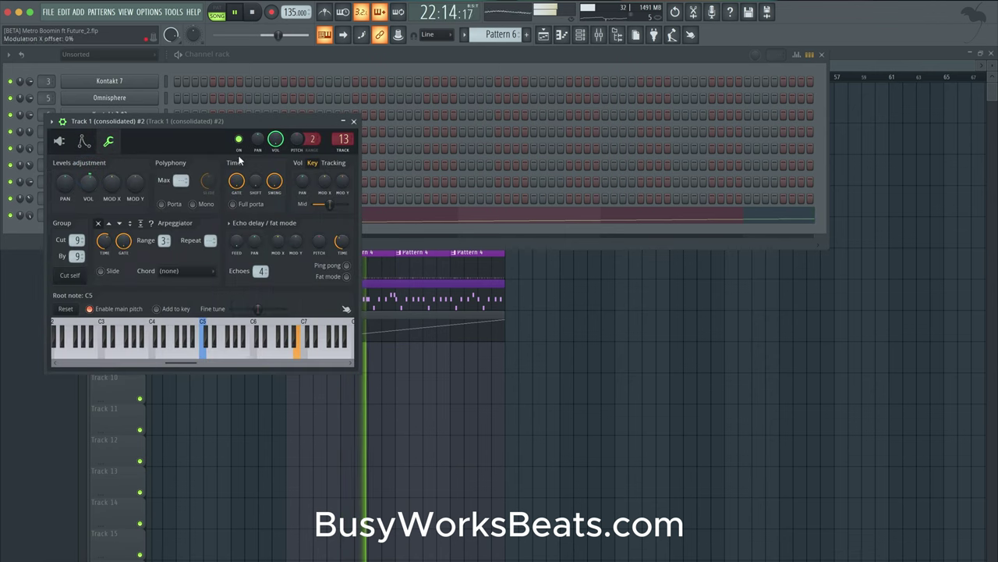
left_click(353, 121)
left_click(599, 34)
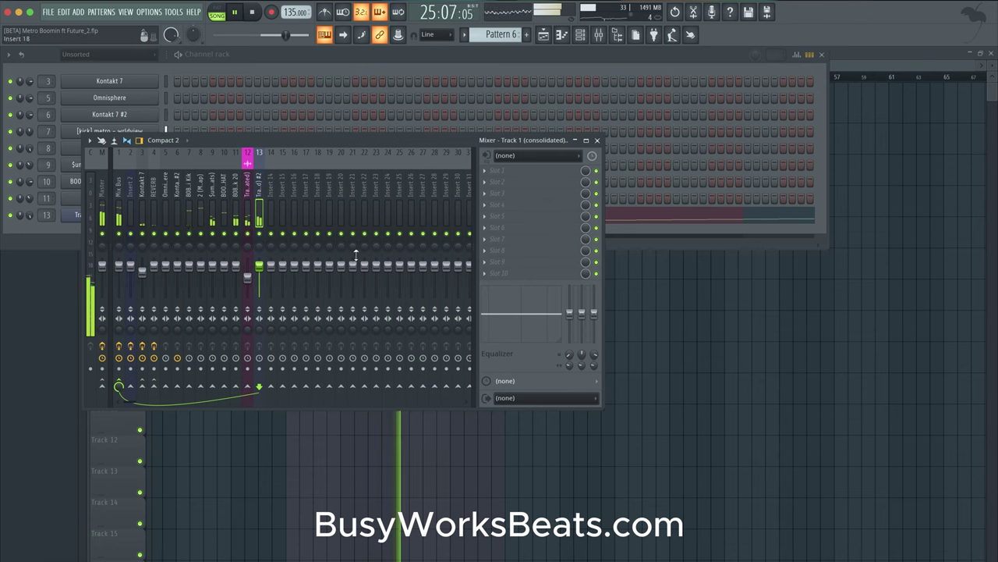
key("F12")
left_click(580, 35)
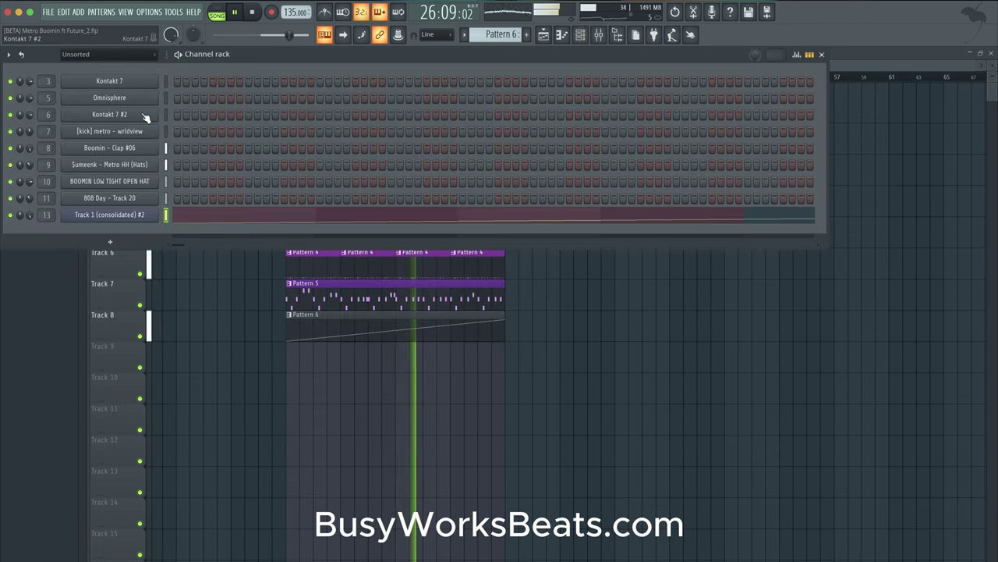
Check the sampler and miscellaneous settings of the metro - wrldview kick and Boomin - Clap #06 channels.
left_click(131, 133)
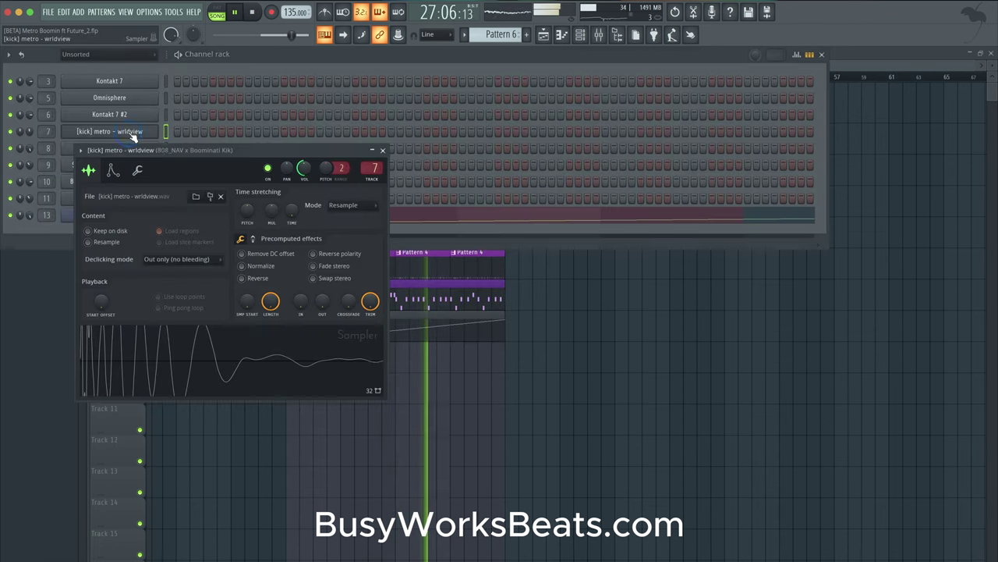
left_click(135, 174)
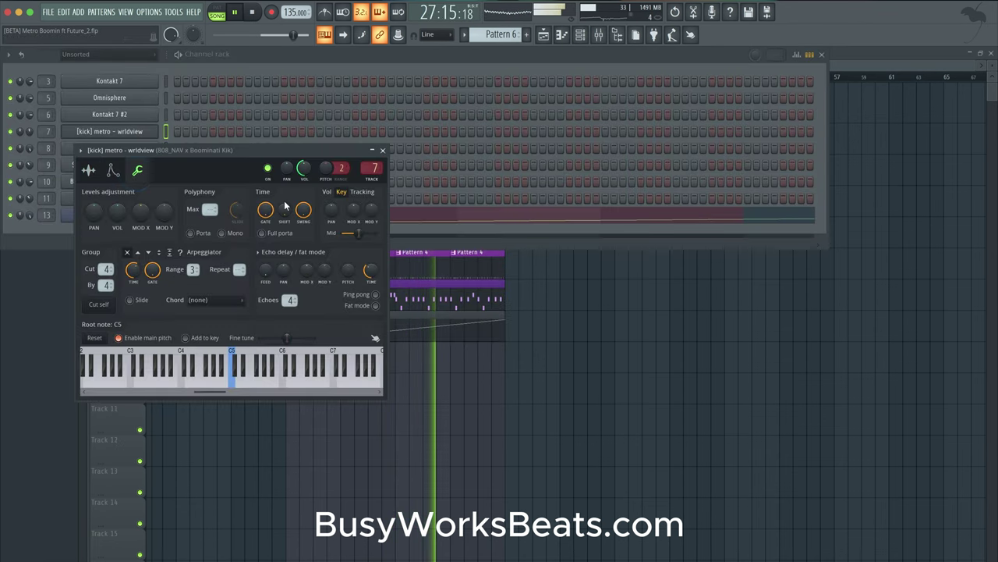
left_click(383, 151)
left_click(124, 148)
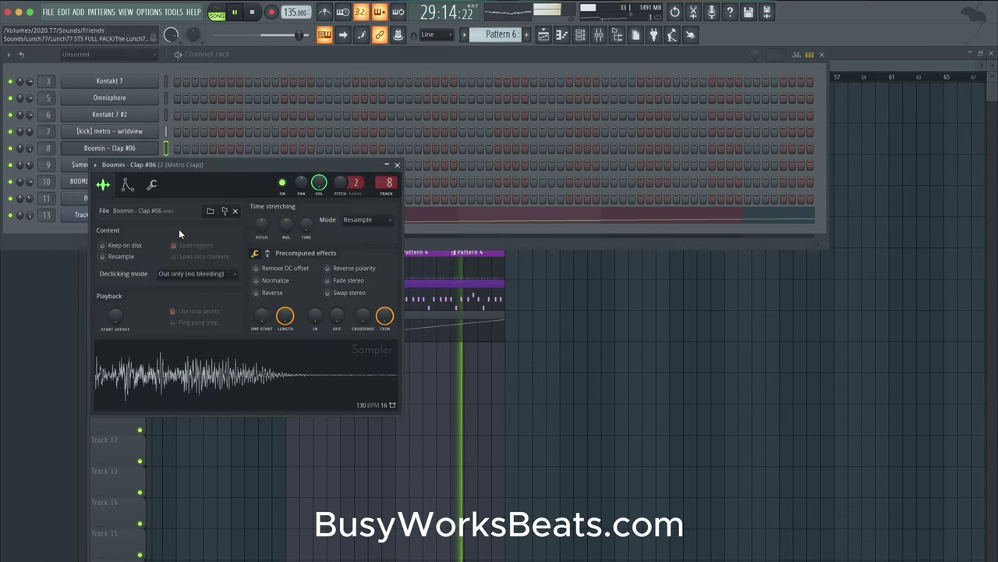
left_click(151, 184)
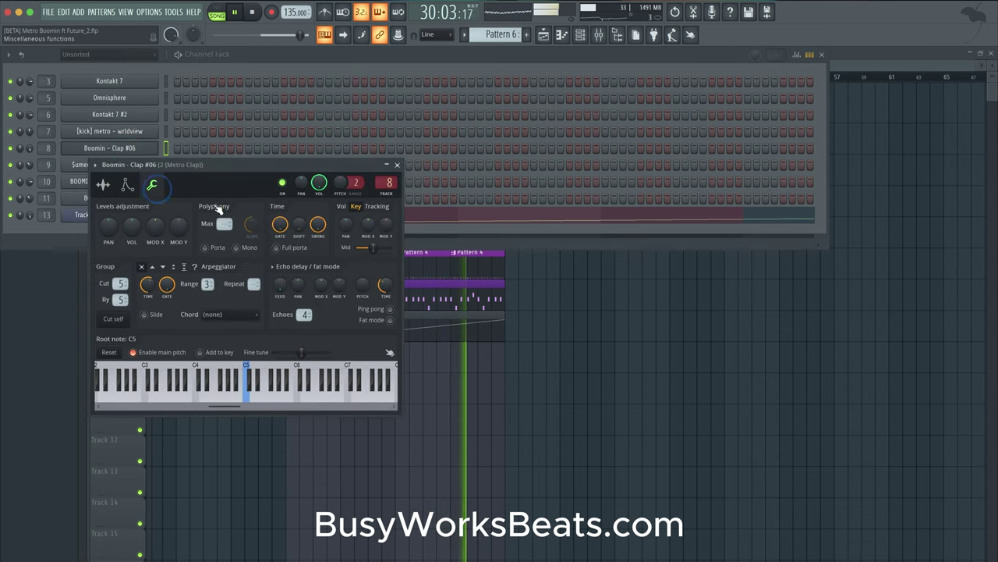
left_click(397, 166)
Set the BOOMIN LOW TIGHT OPEN HAT channel's time stretching mode to Resample and return to the playlist.
left_click(129, 179)
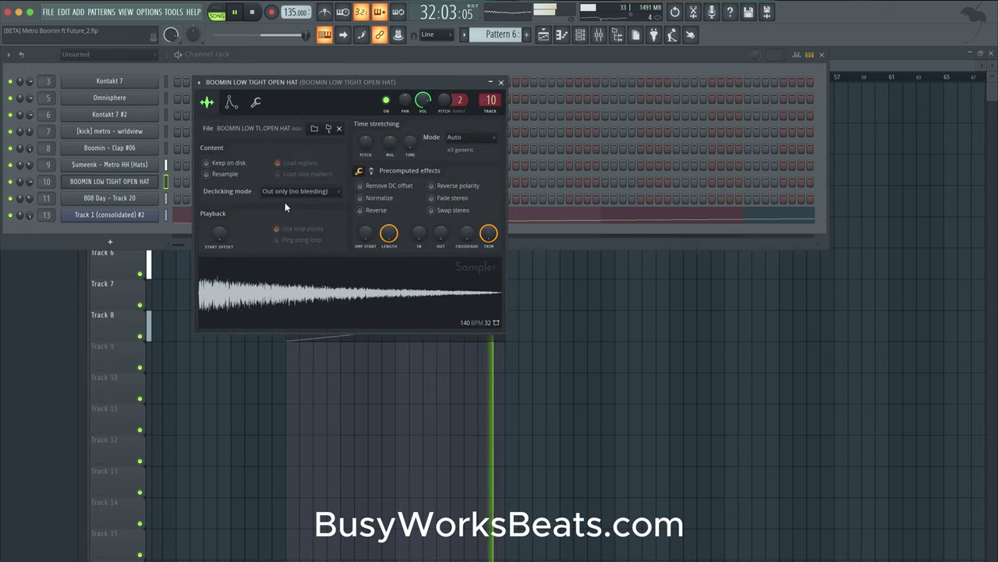
left_click(468, 136)
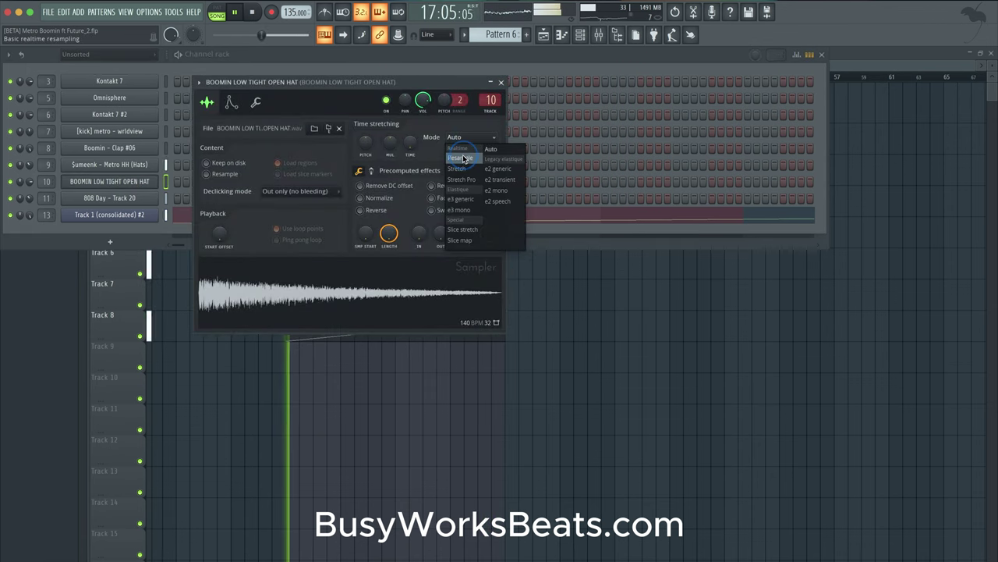
left_click(476, 160)
left_click(501, 82)
key("F6")
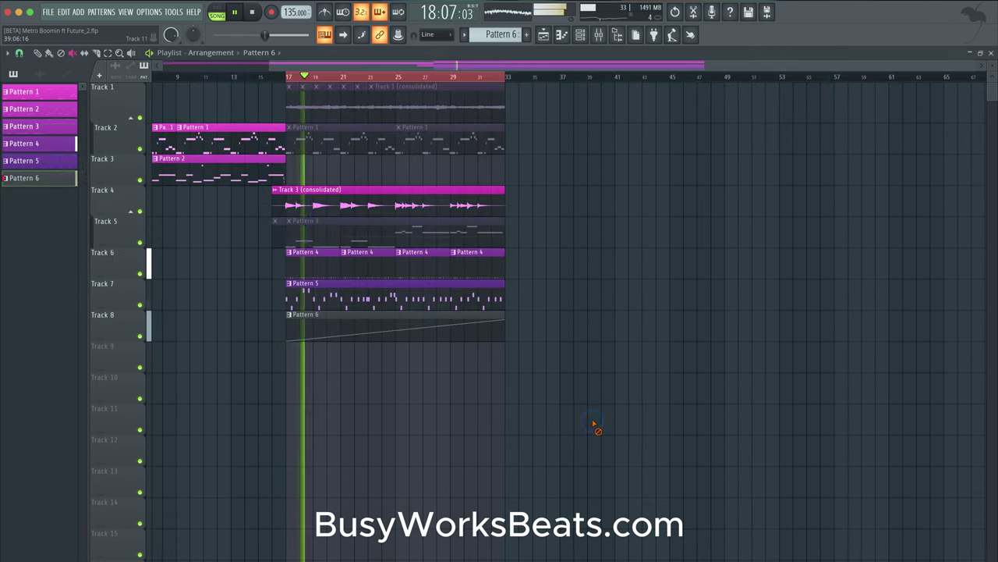
Return to the Draw tool, clear the timeline selection from bar 17 to 33, save the project and resume playback at bar 17.
left_click(38, 53)
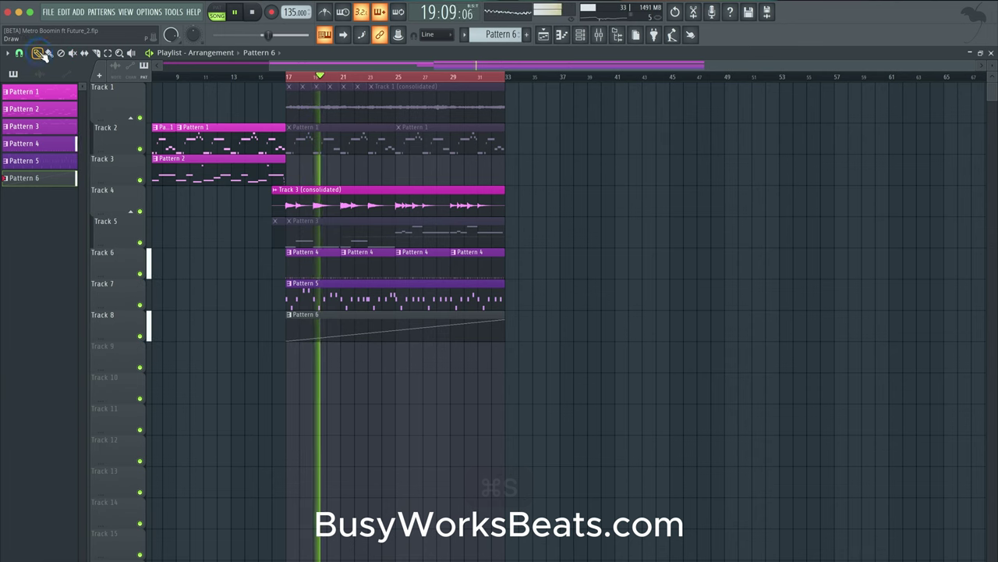
left_click(345, 78, "super")
scroll(336, 159, "left", 3)
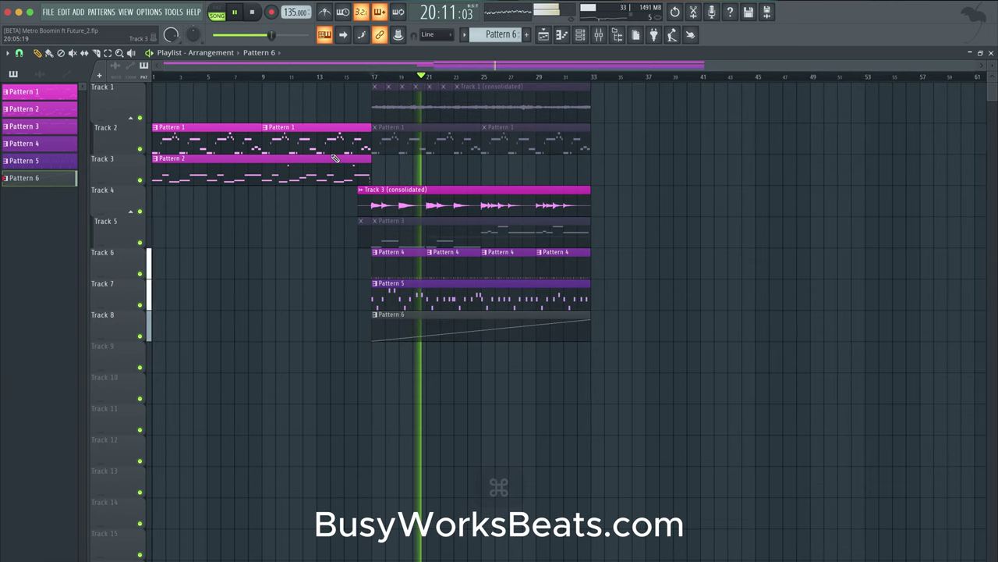
key("space")
key("super+s")
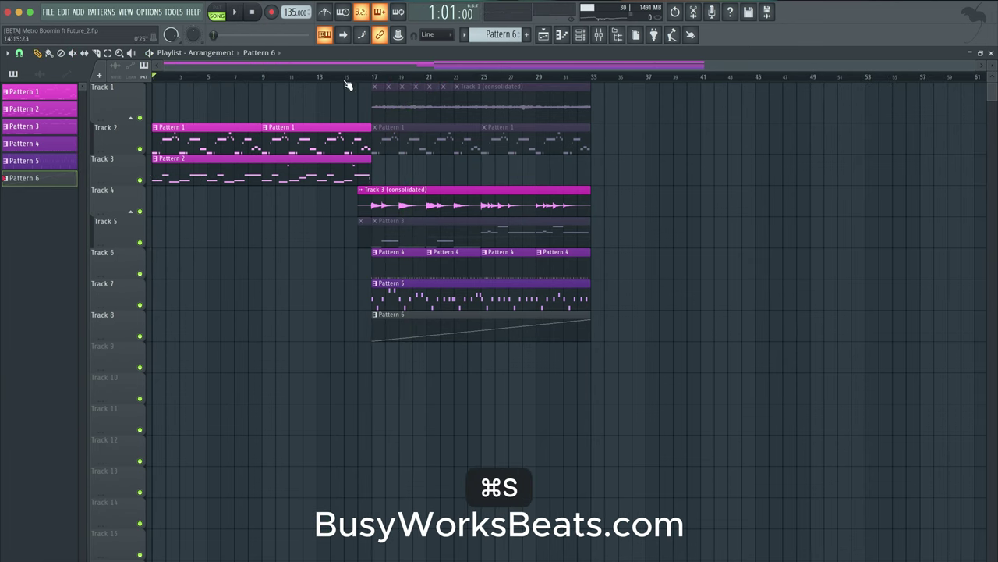
key("space")
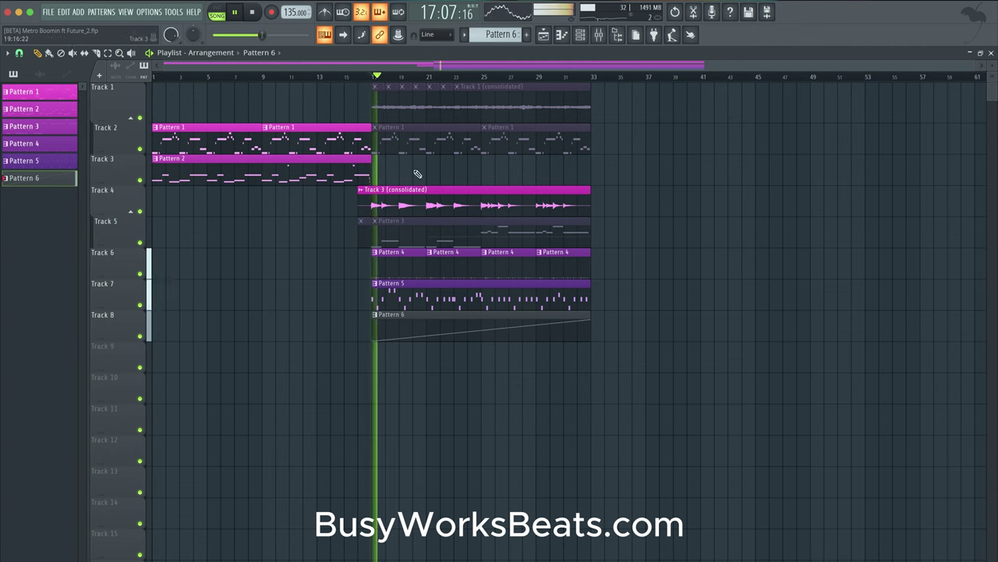
Set the Track 3 (consolidated) clip's time stretching mode to Stretch, raise the tempo to 138 BPM and save the project.
double_click(382, 191)
left_click(342, 191)
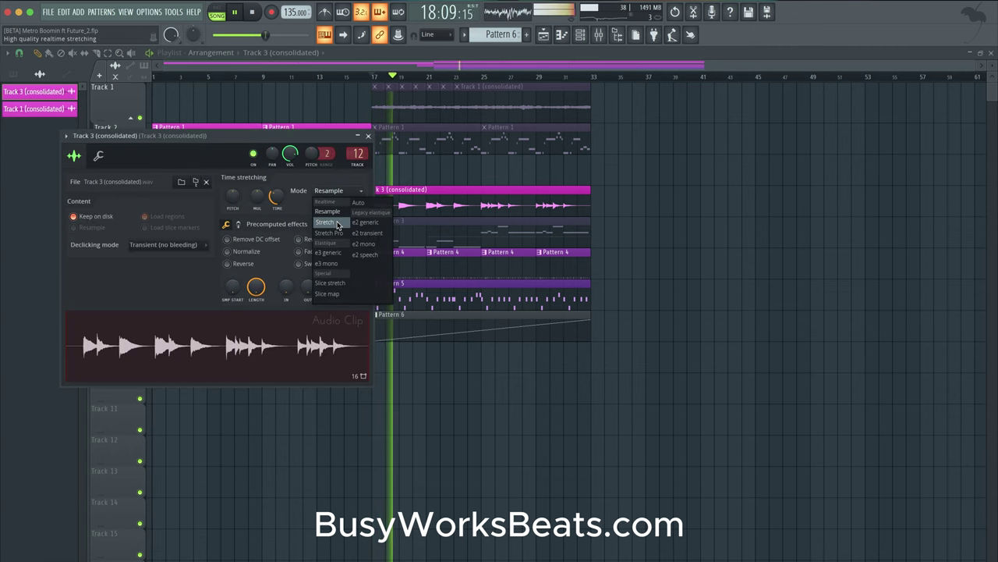
left_click(338, 224)
left_click(368, 135)
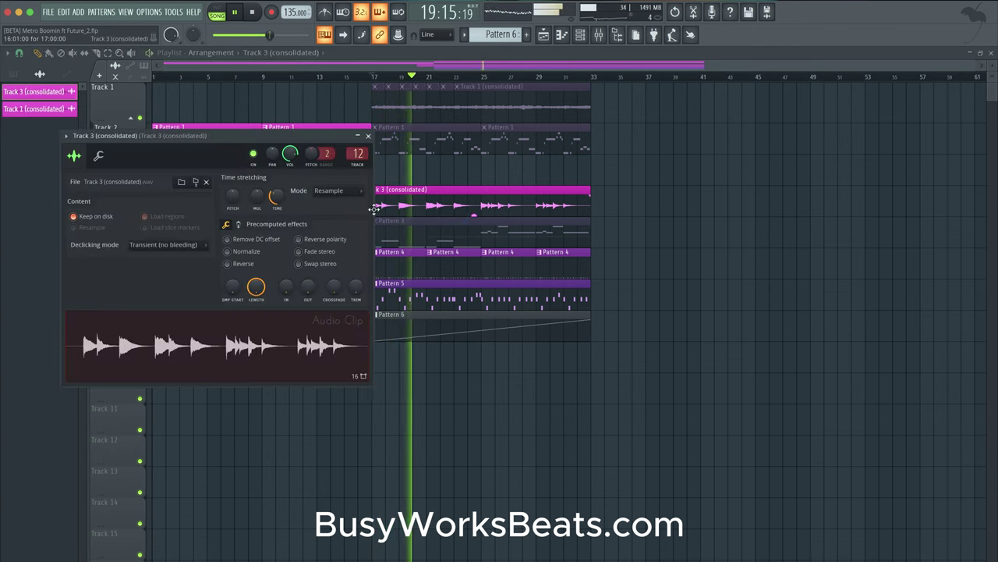
left_click(339, 191)
left_click(336, 223)
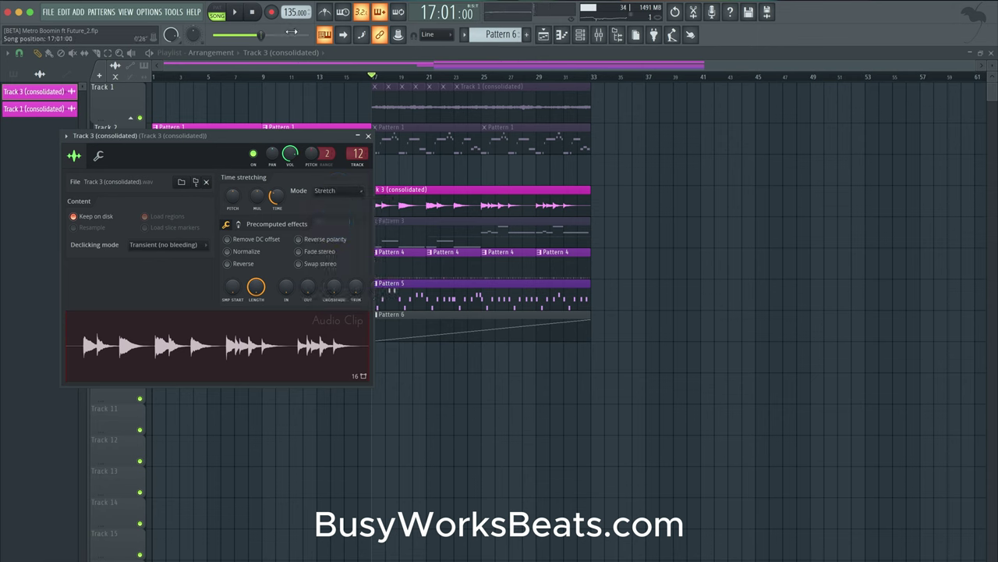
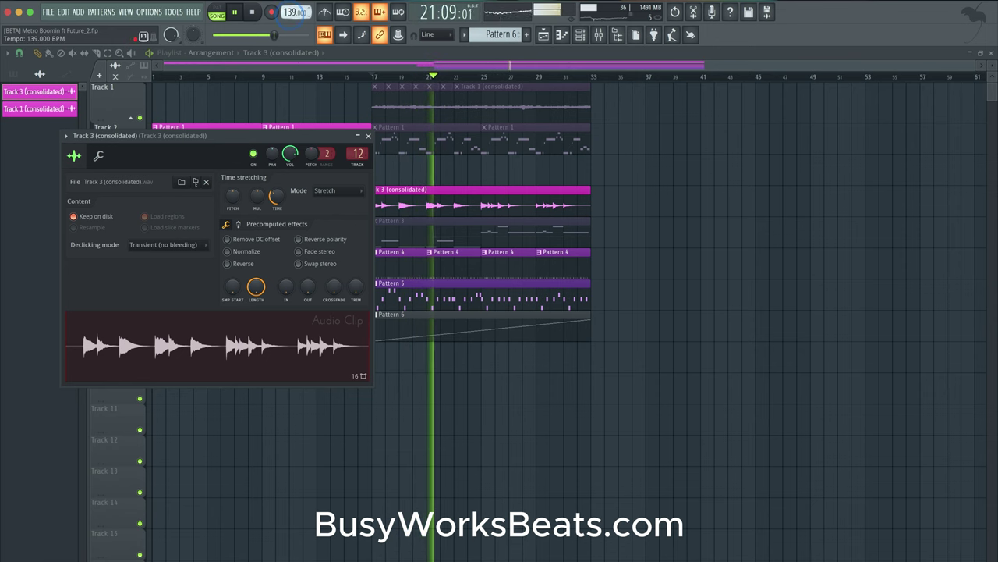
left_click(368, 136)
key("super+s")
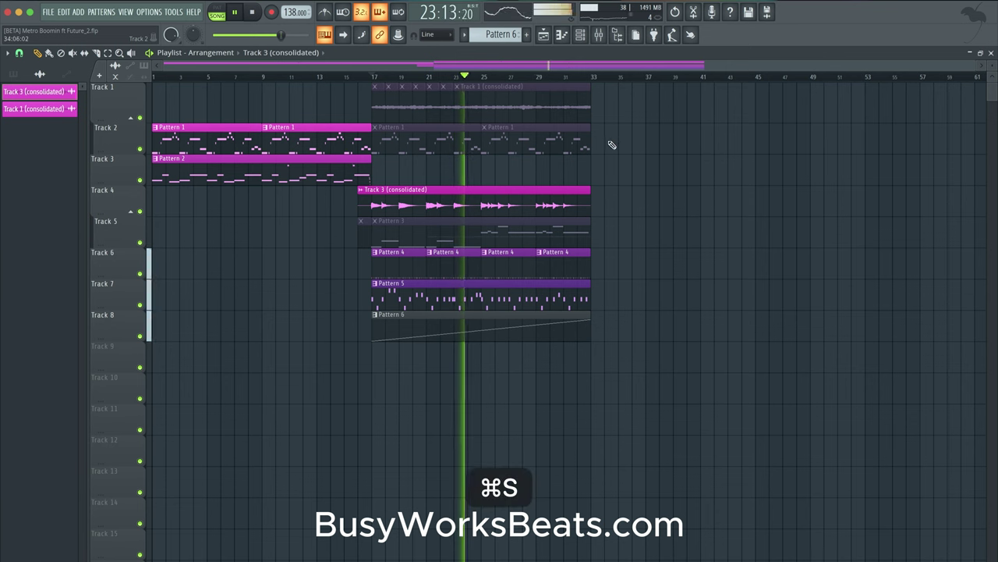
Raise the Soft-Clip Saturator in the Mix Bus StandardCLIP to about 30% and its input gain to 1.20 dB.
left_click(600, 36)
left_click(118, 209)
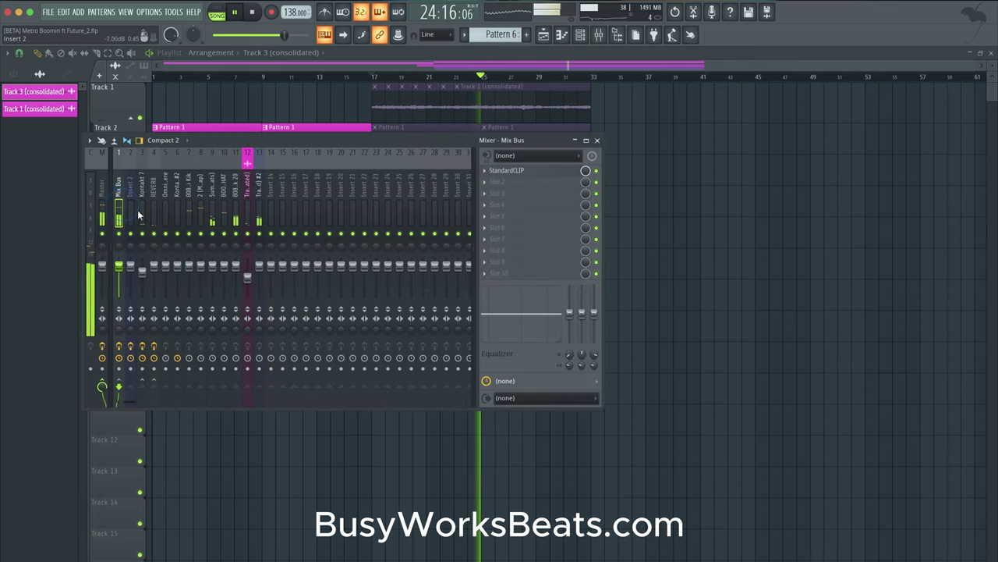
left_click(556, 172)
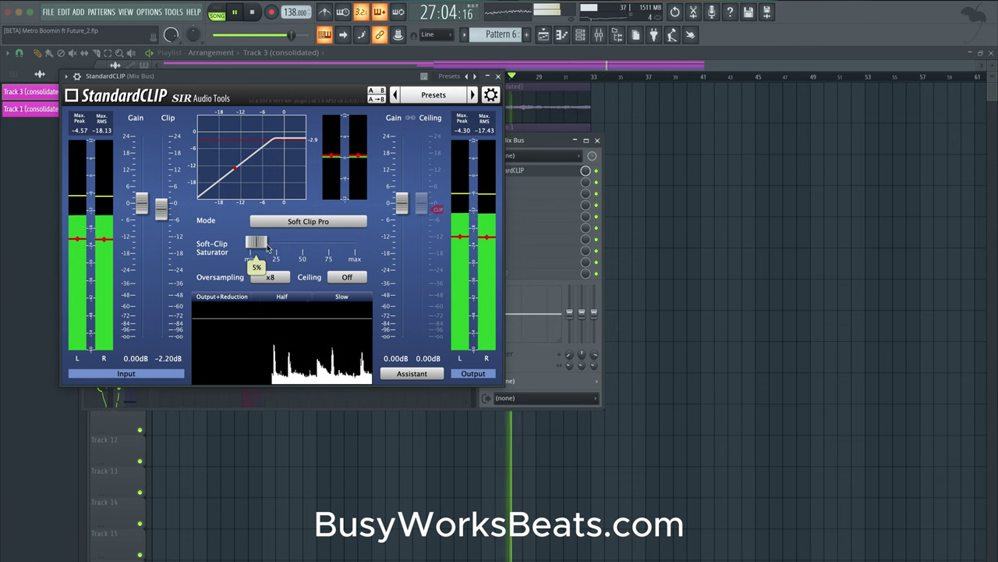
left_click_drag(267, 248, 279, 248)
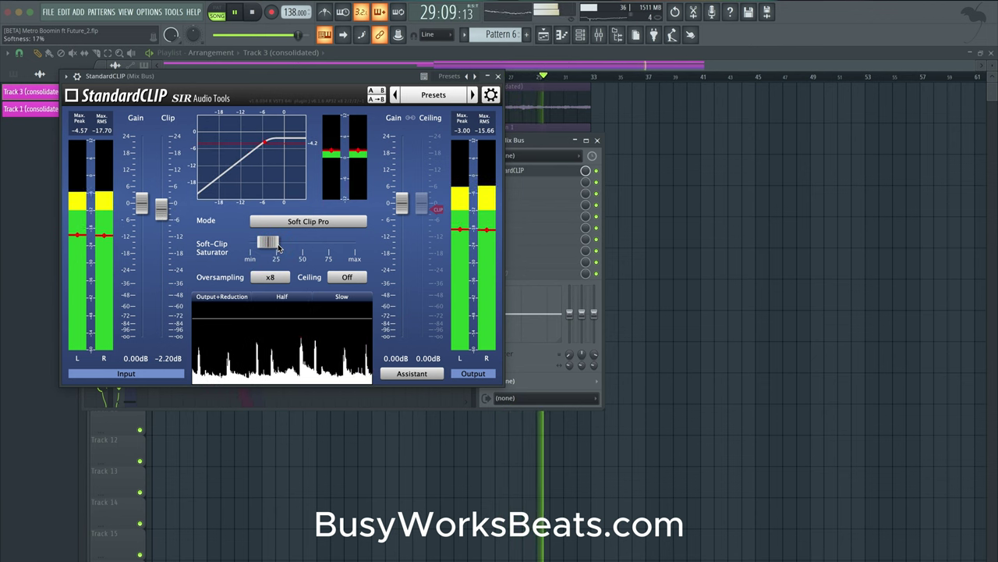
mouse_move(268, 248)
left_mouse_down()
mouse_move(297, 246)
mouse_move(284, 247)
left_mouse_up()
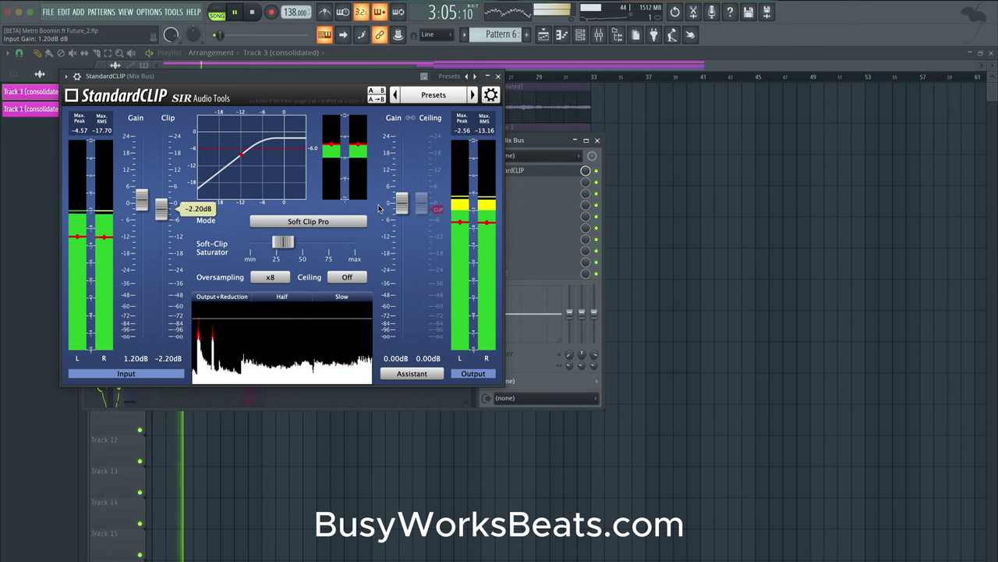
left_click(499, 76)
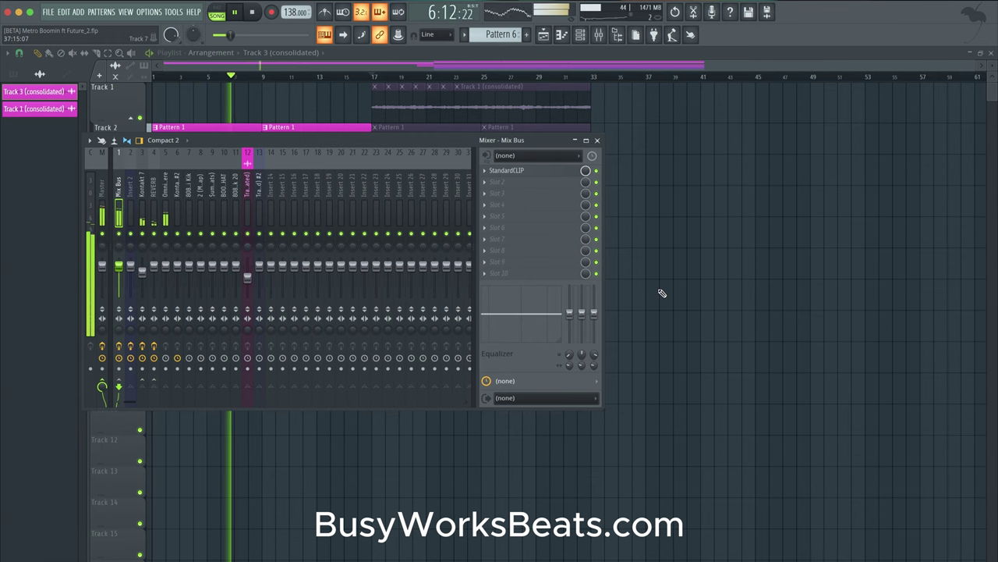
Close the mixer and save the project.
key("F9")
key("super+s")
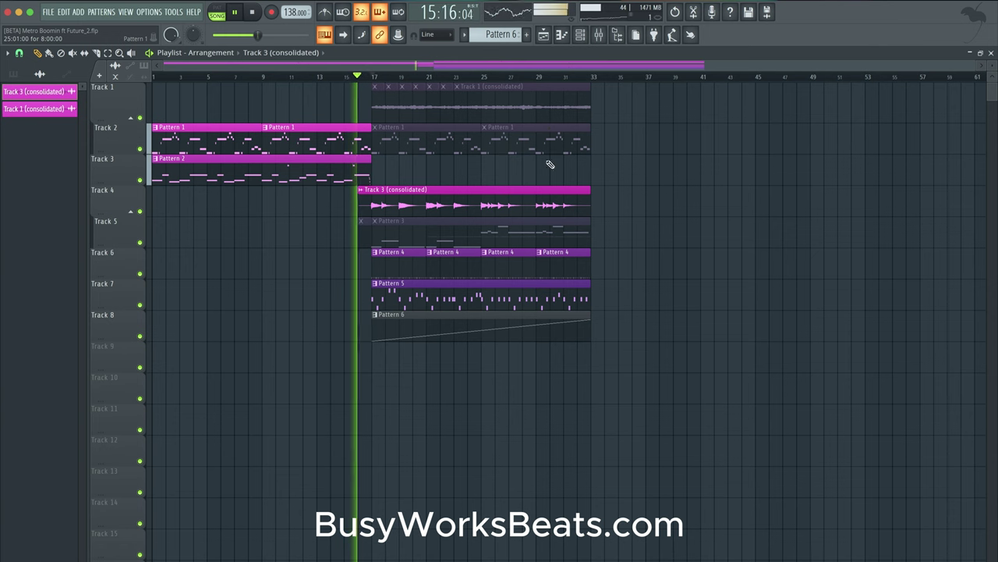
left_click_drag(601, 361, 584, 349)
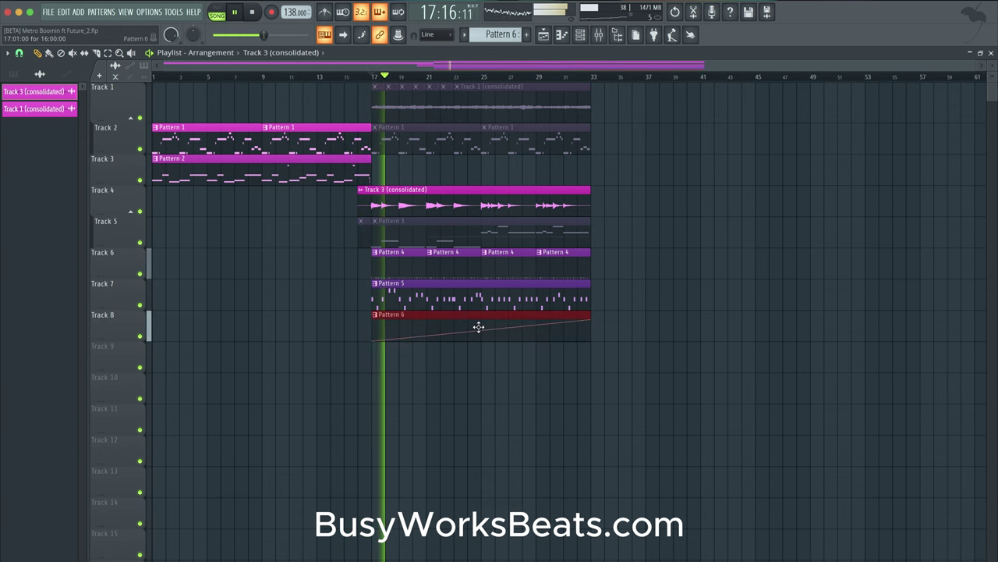
left_click(341, 315, "super")
Add a kick hit at step 21 of Pattern 4 and adjust the kick channel's volume.
double_click(392, 258)
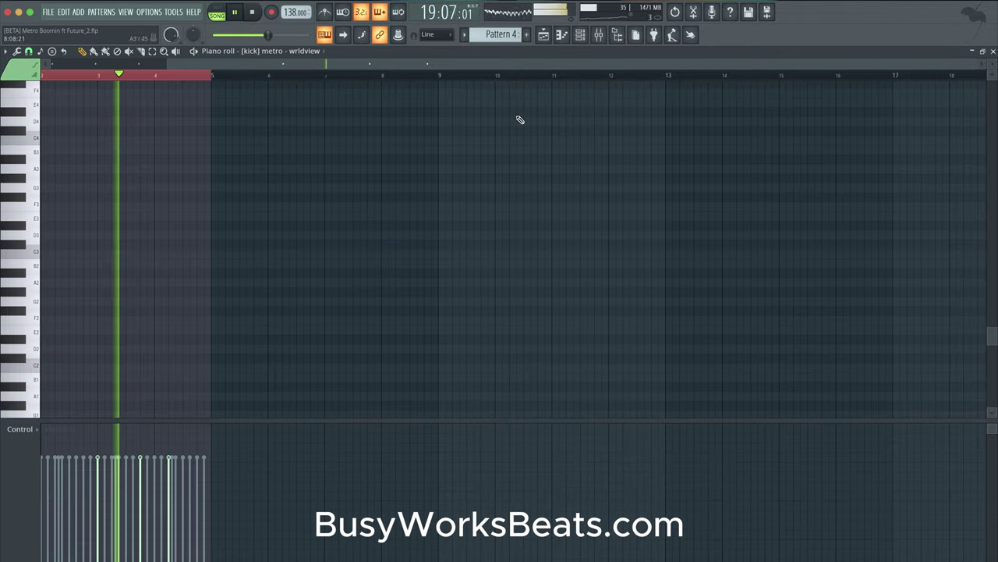
left_click(580, 35)
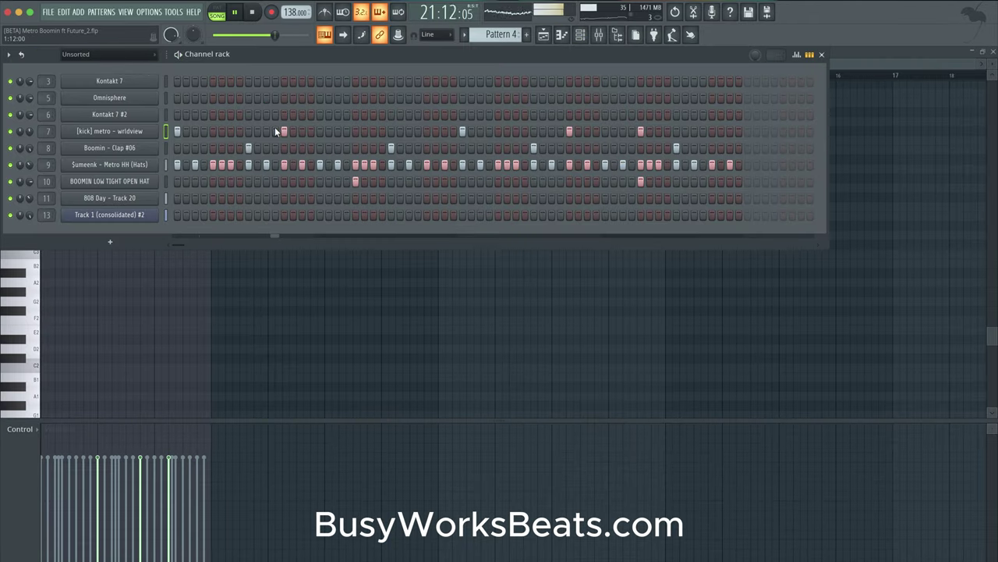
left_click(355, 131)
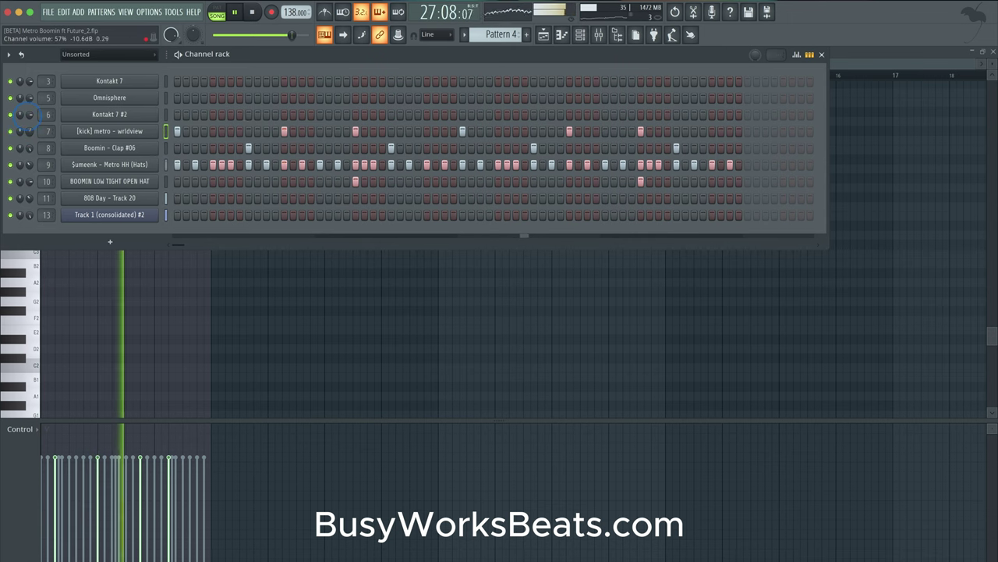
left_click_drag(29, 115, 30, 109)
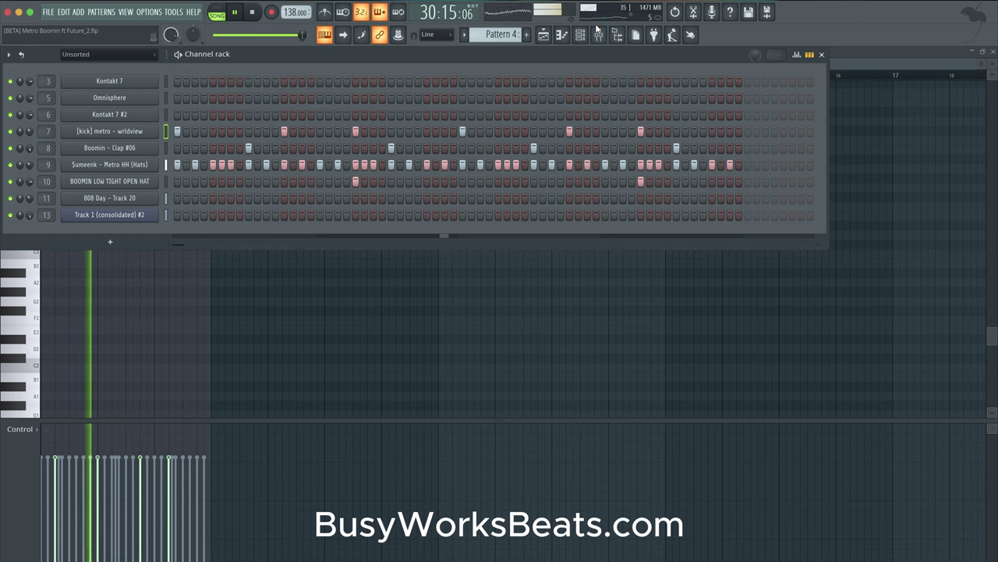
Insert StandardCLIP on the 808_NAV x Boominati Kik mixer track and set its oversampling to x8.
key("F9")
left_click(187, 191)
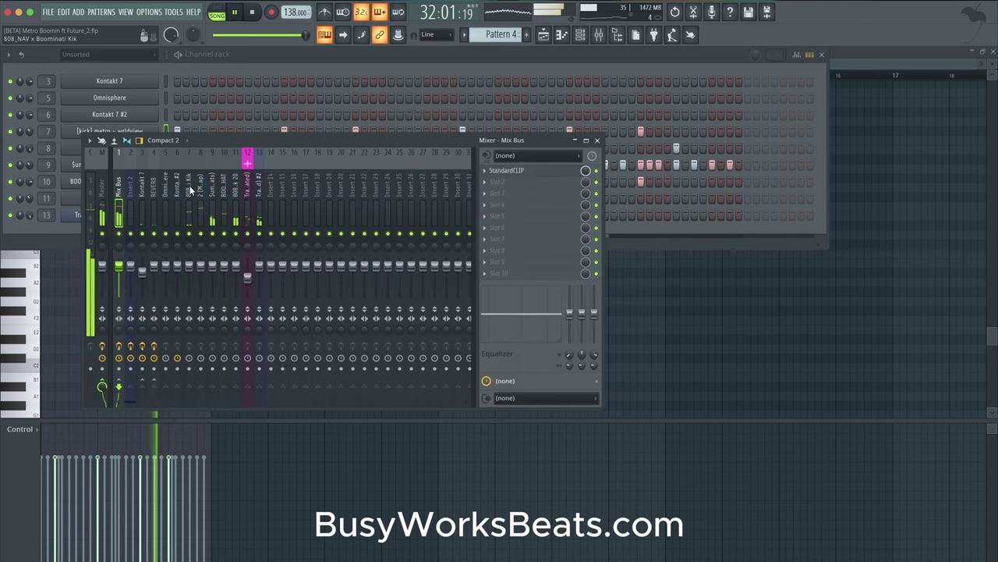
left_click(523, 174)
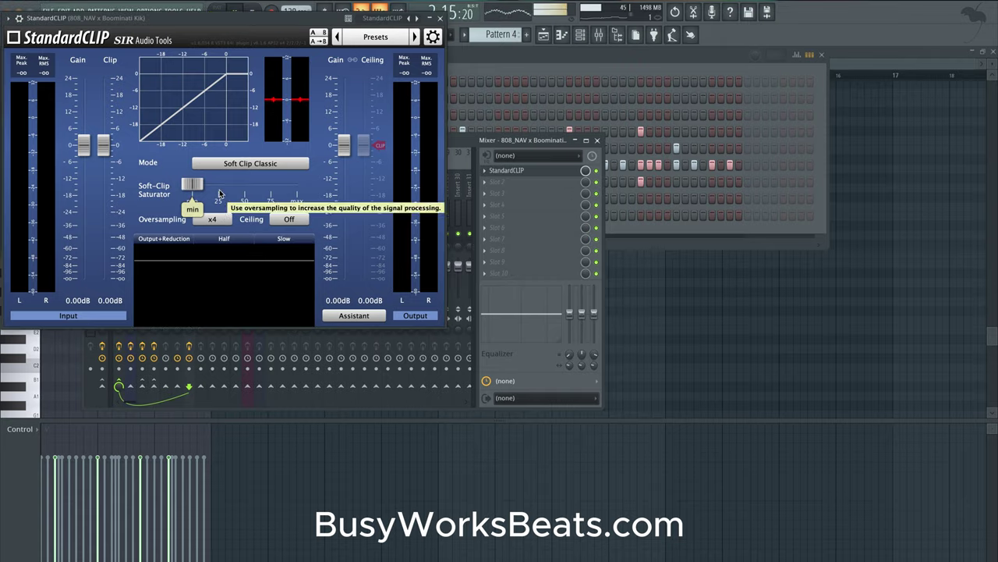
left_click(213, 219)
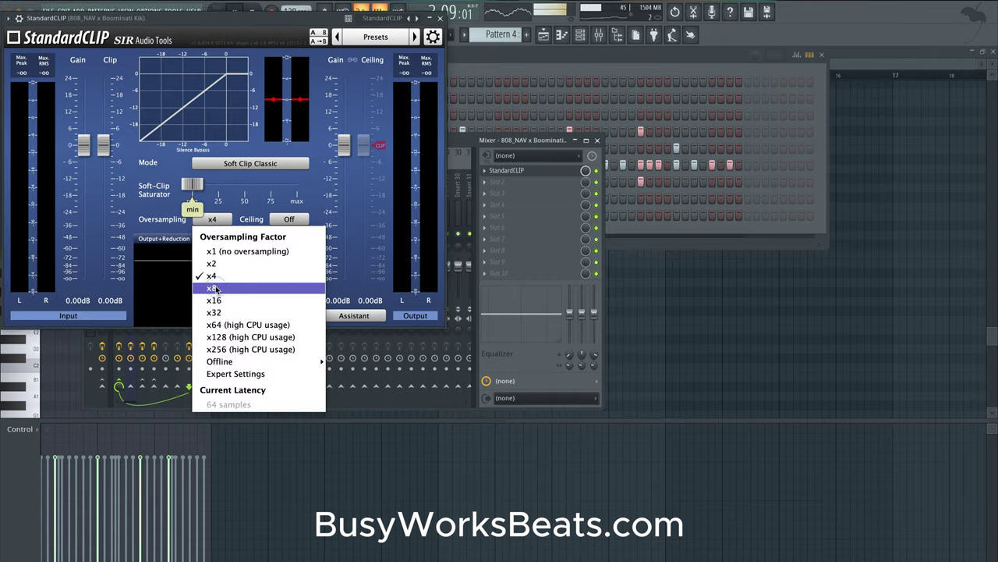
left_click(212, 288)
Set the kick's StandardCLIP to Soft Clip Pro with saturator about 20, input gain 3.40 dB, clip -2.00 dB and output gain -2.60 dB.
left_click(234, 164)
left_click(224, 201)
left_click(238, 164)
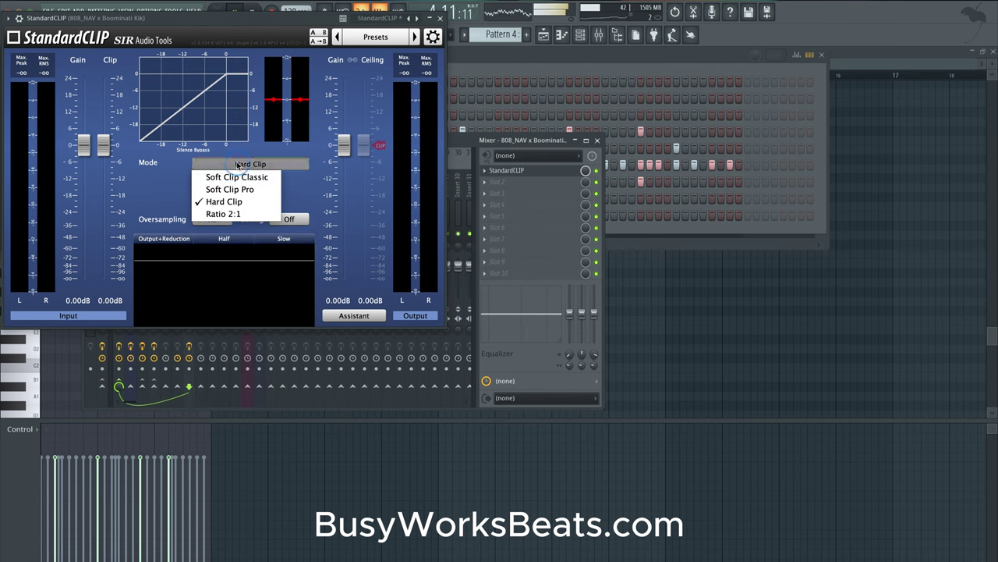
left_click(236, 190)
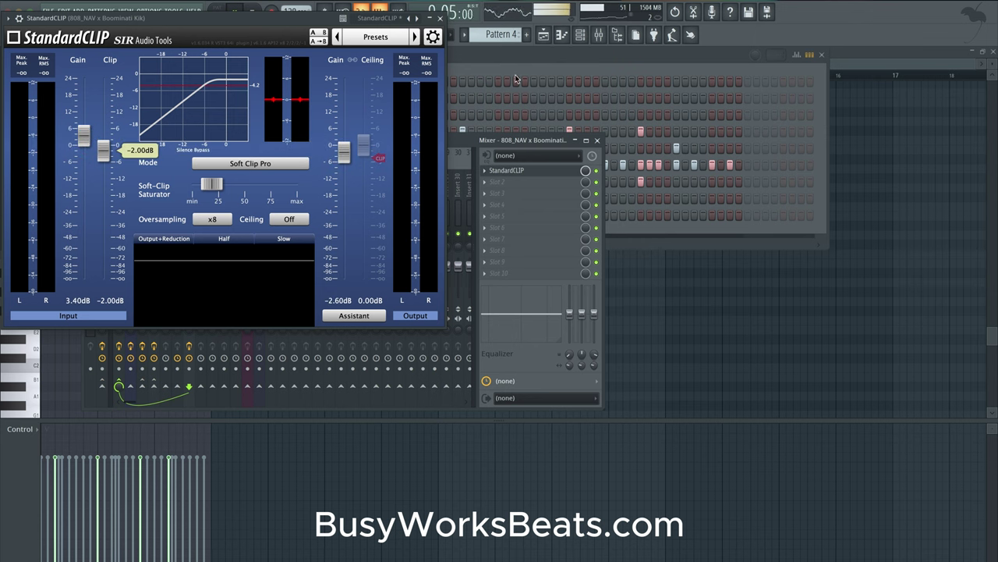
left_click(545, 35)
left_click(441, 16)
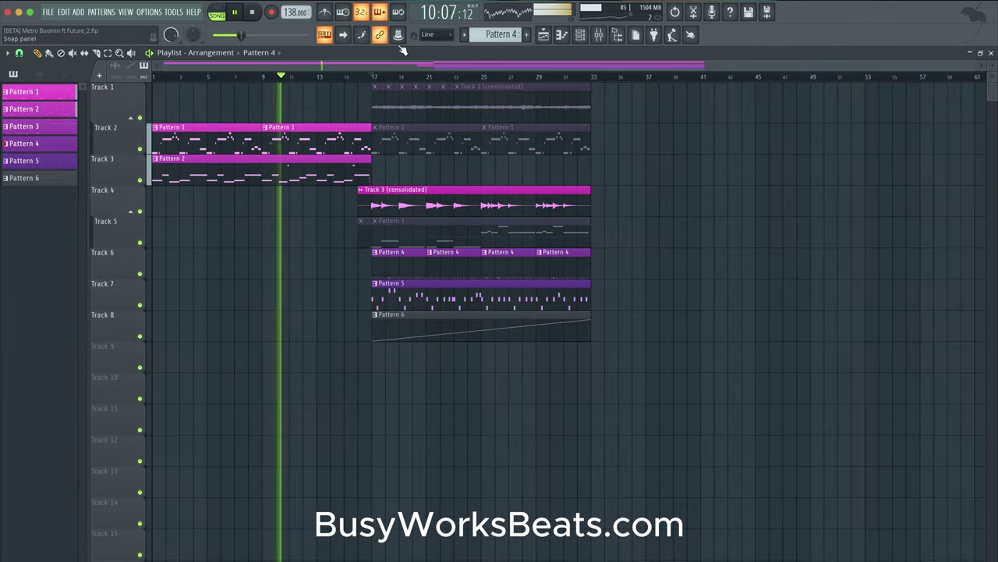
Duplicate the clips of the bar 17 to 33 section and align the copy to start at bar 33.
left_click_drag(634, 341, 379, 90)
key("super+b")
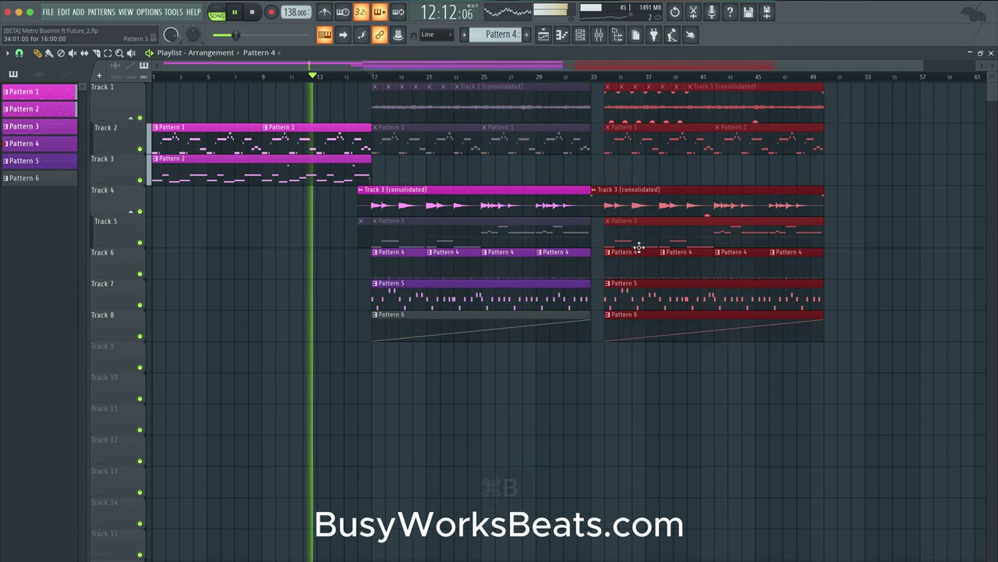
left_click_drag(628, 205, 587, 195)
left_click(615, 206, "super")
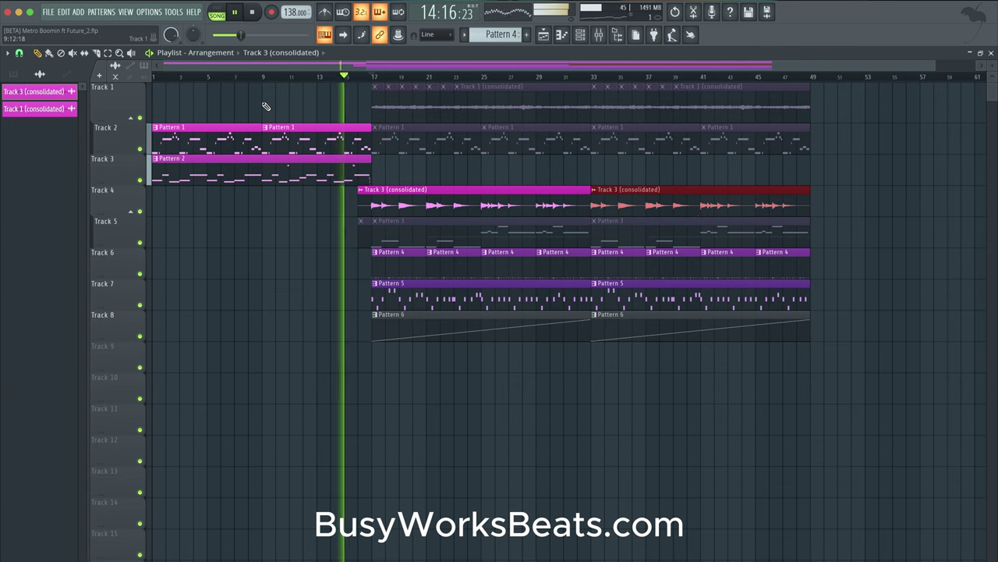
Copy the Pattern 2 clip to bar 33 on Track 3, delete the second Pattern 5 clip and save the project.
left_click(261, 168, "super")
left_click_drag(259, 169, 664, 167)
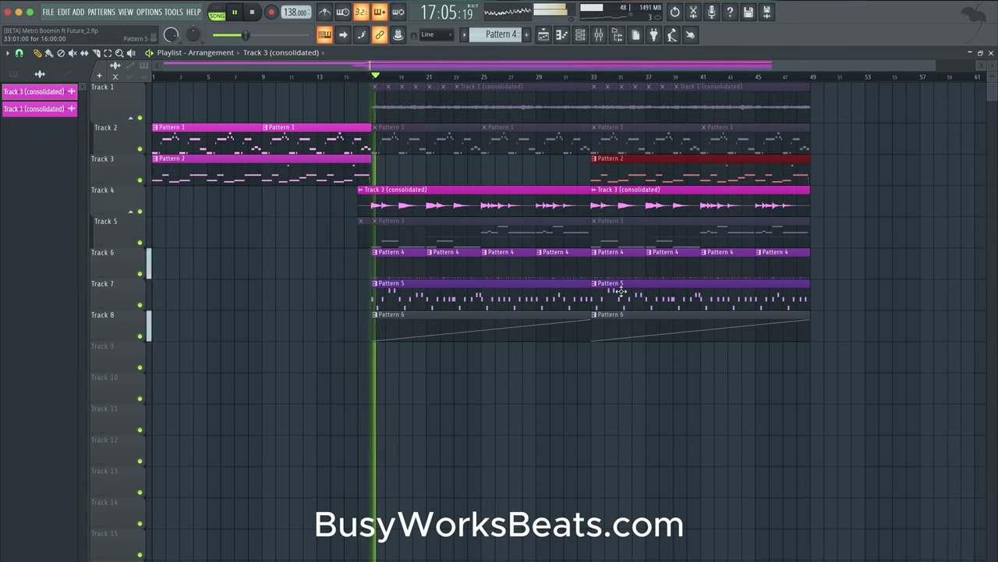
right_click(630, 295)
key("super+s")
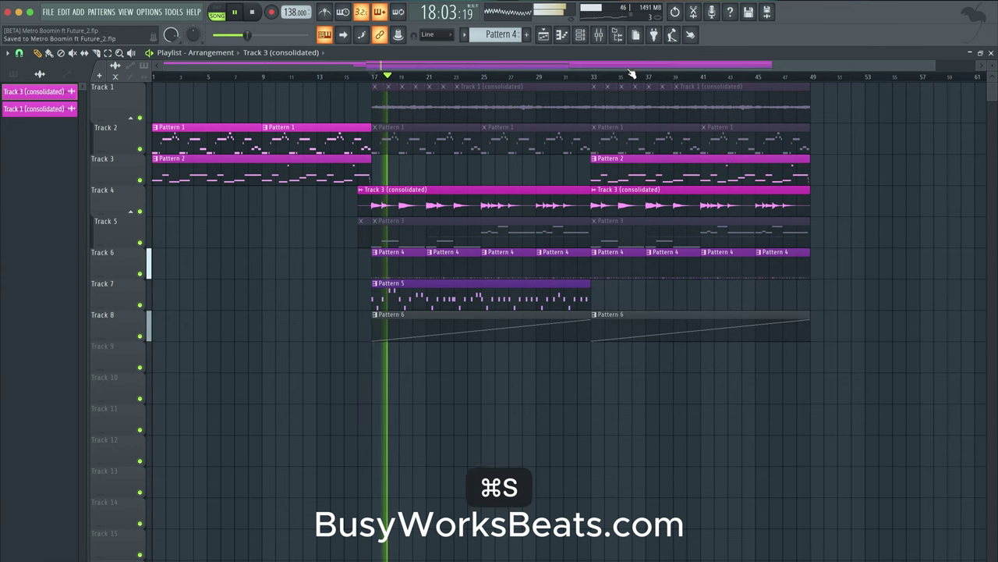
Route the Track 1 (consolidated) channel to mixer track 14 and hide the mixer.
left_click(581, 35)
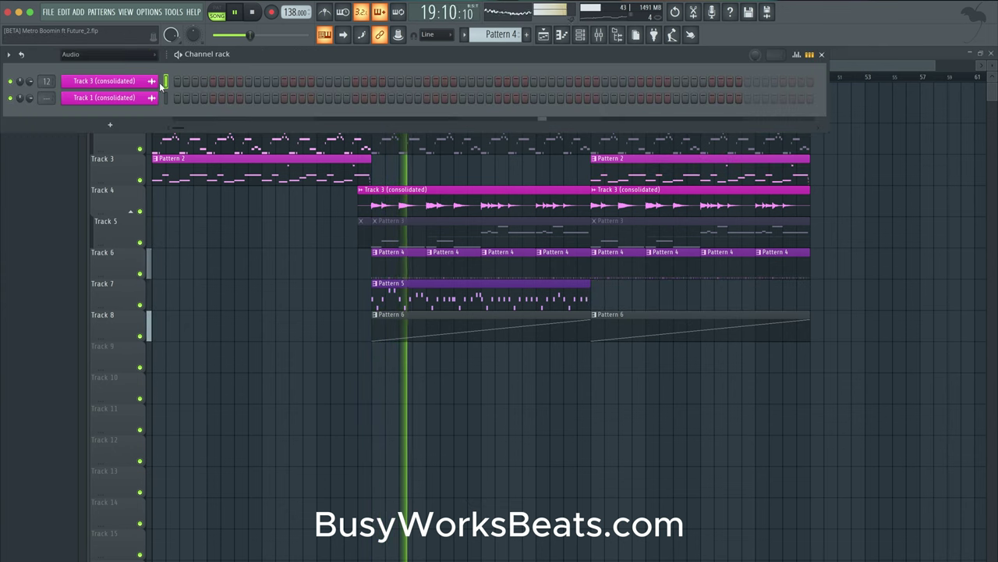
left_click(165, 98)
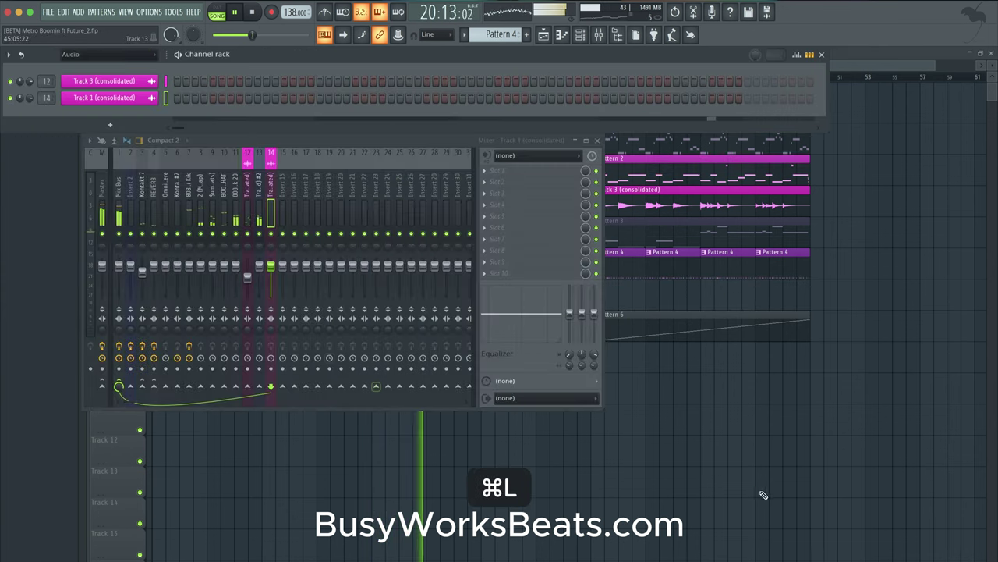
left_click(763, 495)
left_click(584, 35)
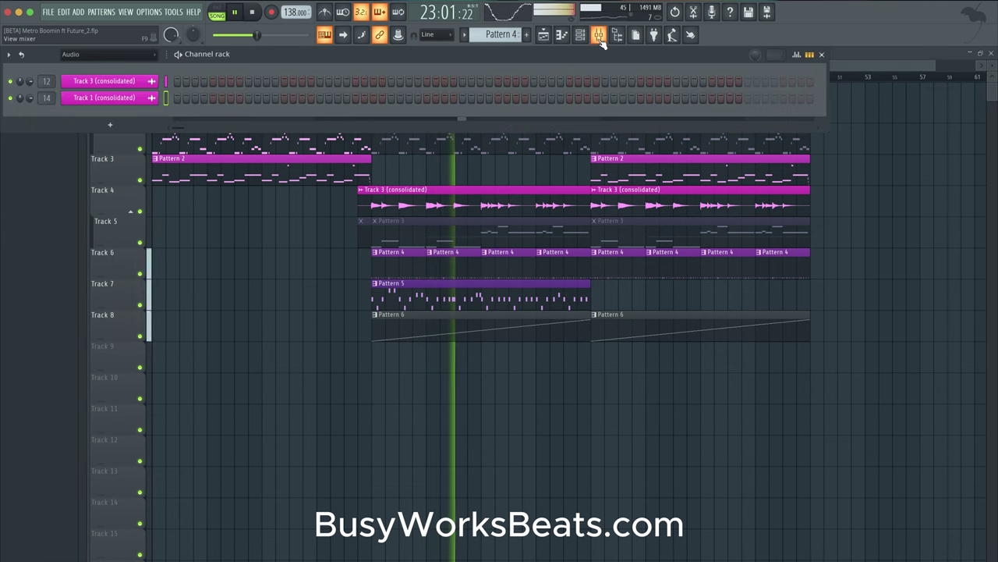
In the 808_NAV x Boominati Kik track's StandardCLIP, raise the input gain to 7.20 dB and lower the output gain to -6.80 dB.
left_click(599, 39)
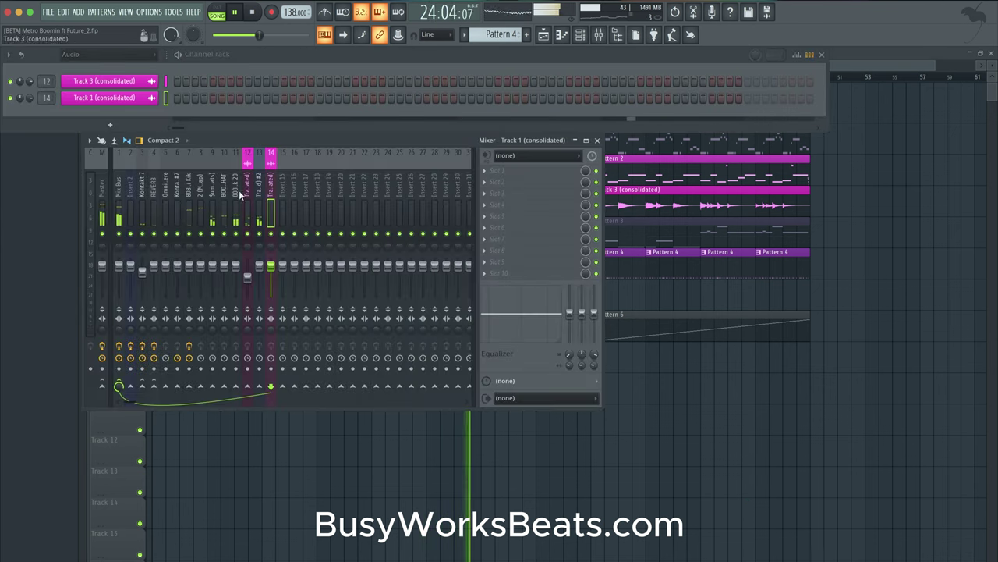
left_click(190, 199)
left_click(549, 170)
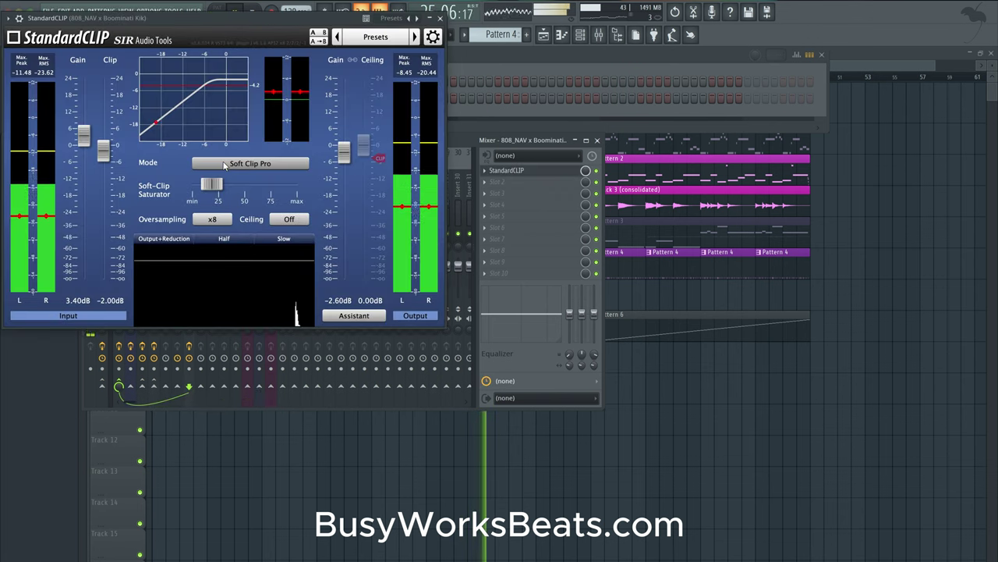
left_click_drag(84, 145, 84, 126)
left_click_drag(343, 150, 341, 170)
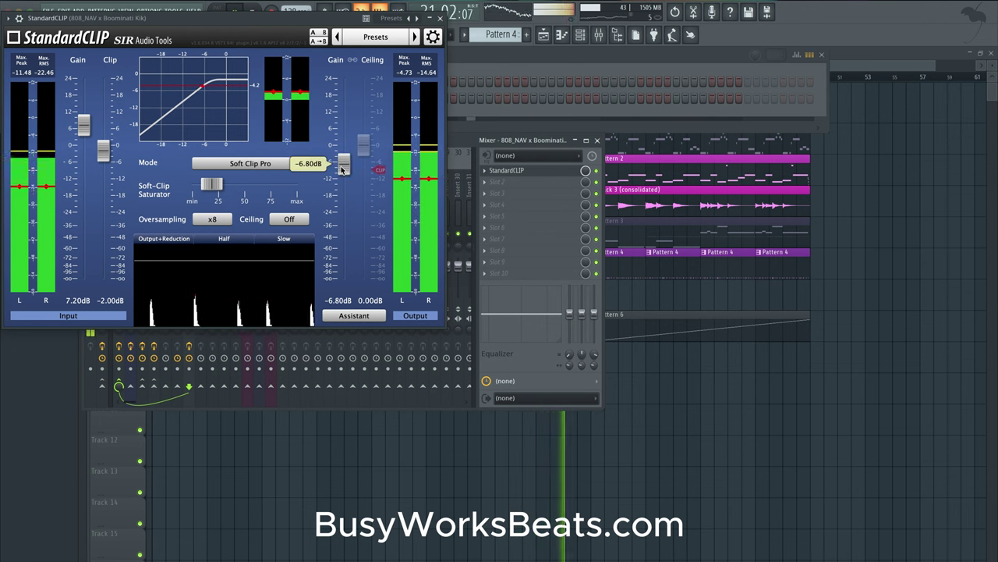
Return to the playlist, save the project and restart playback from bar 17.
key("Escape")
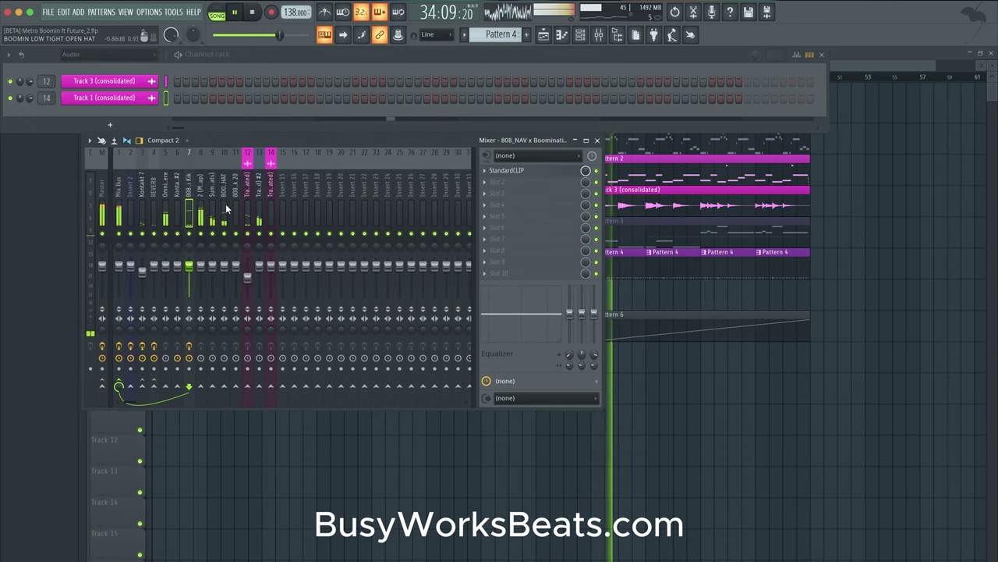
right_click(706, 413)
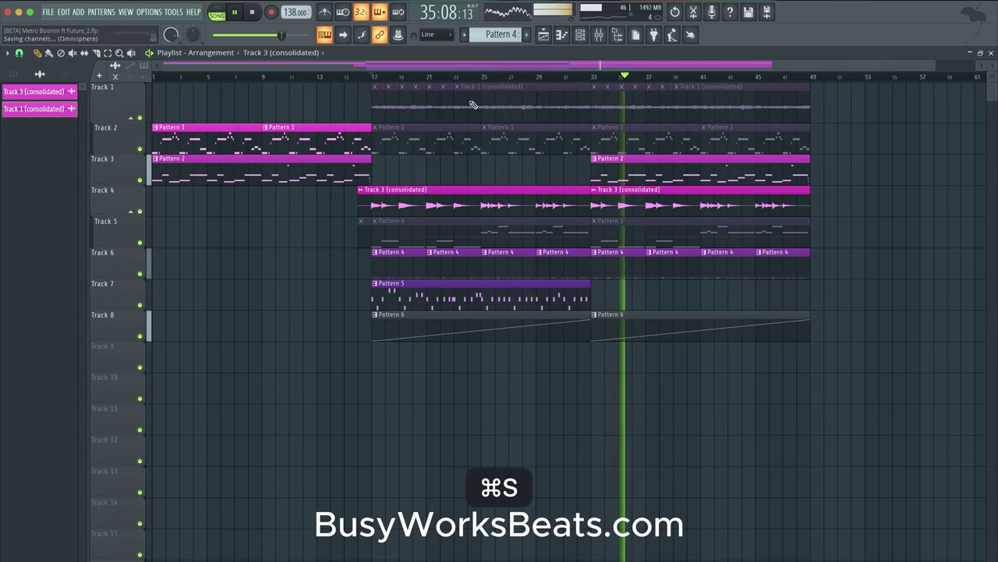
left_click(375, 77)
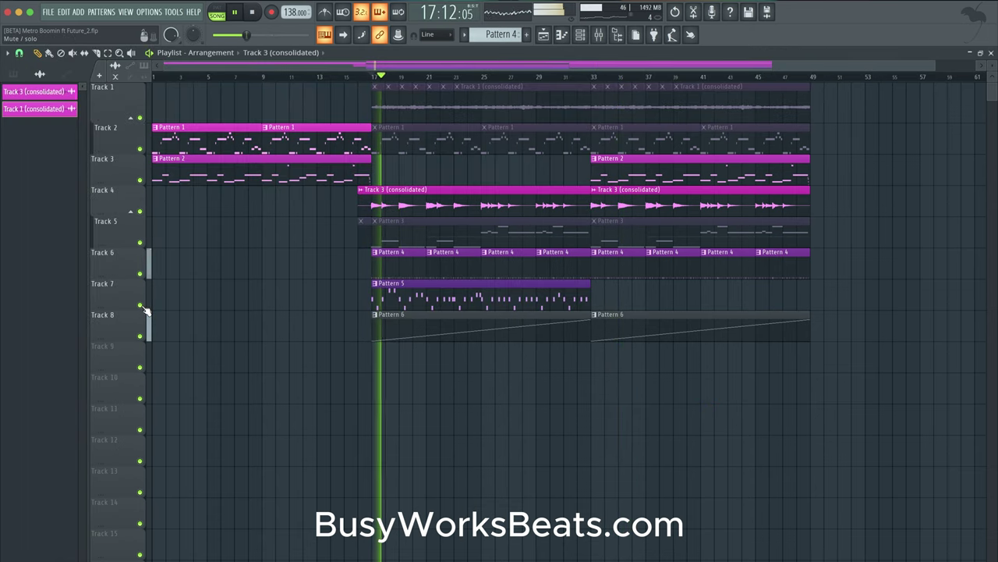
Insert Decapitator on the 808 Day - Track 20 mixer track and adjust its drive.
key("F9")
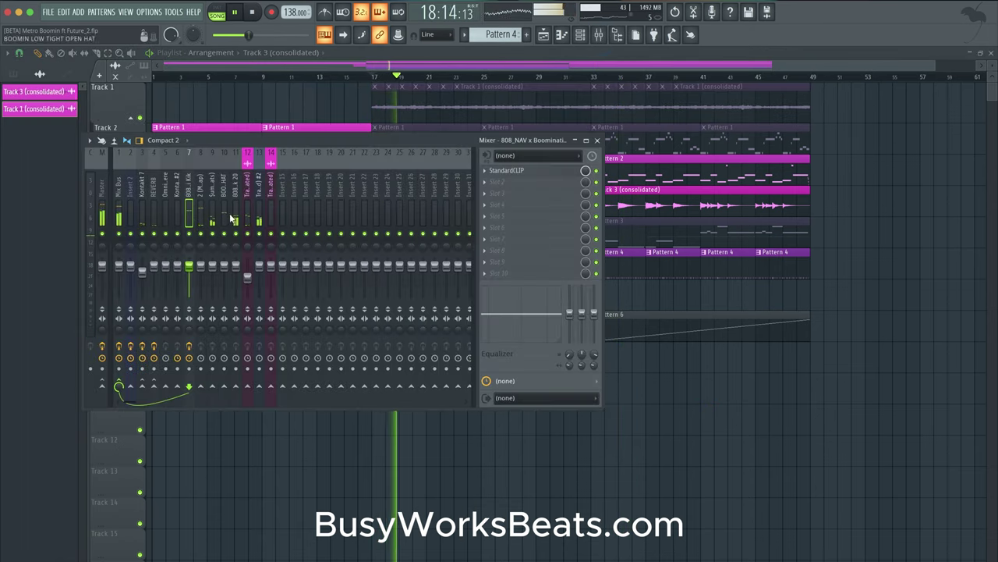
left_click(519, 171)
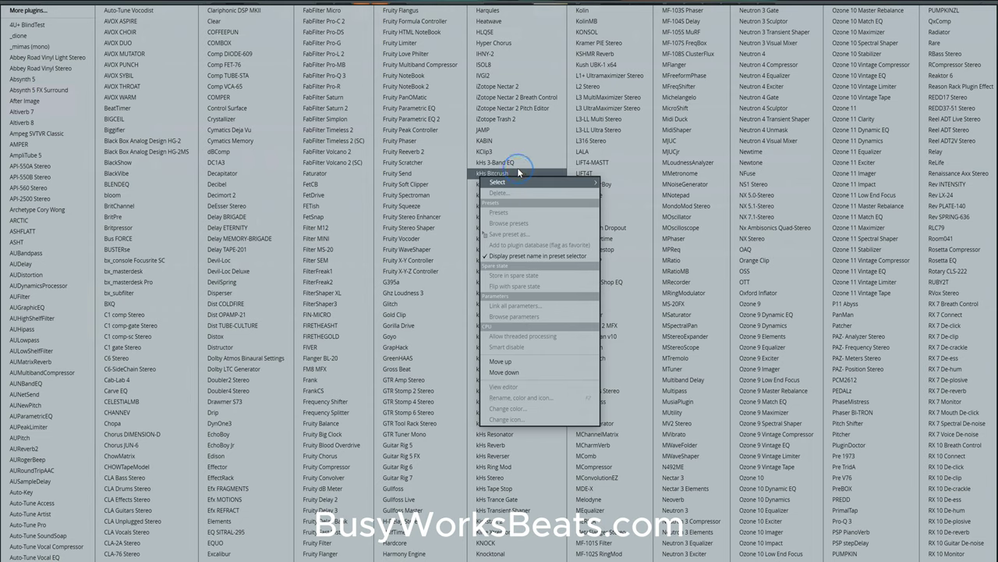
left_click(241, 174)
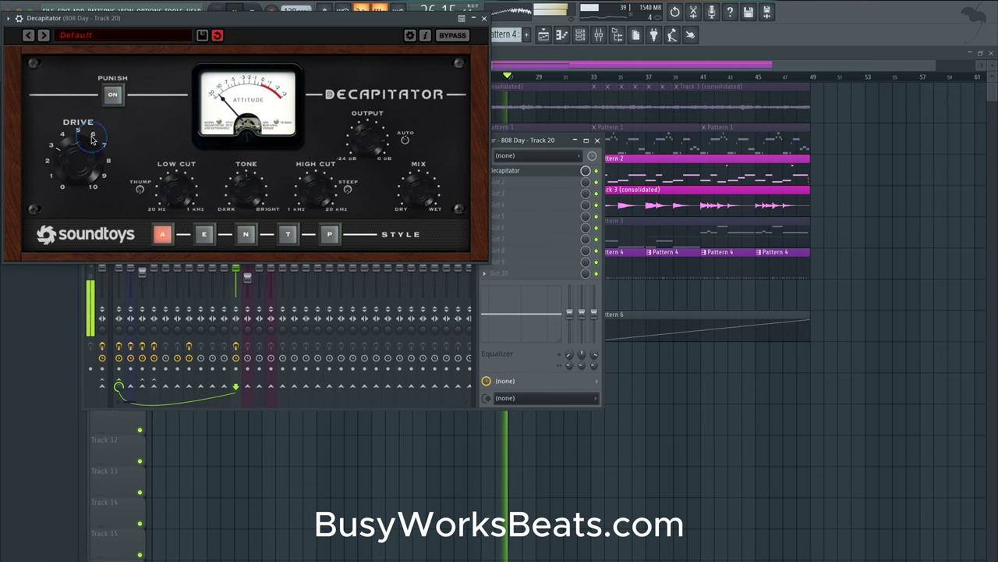
left_click(485, 18)
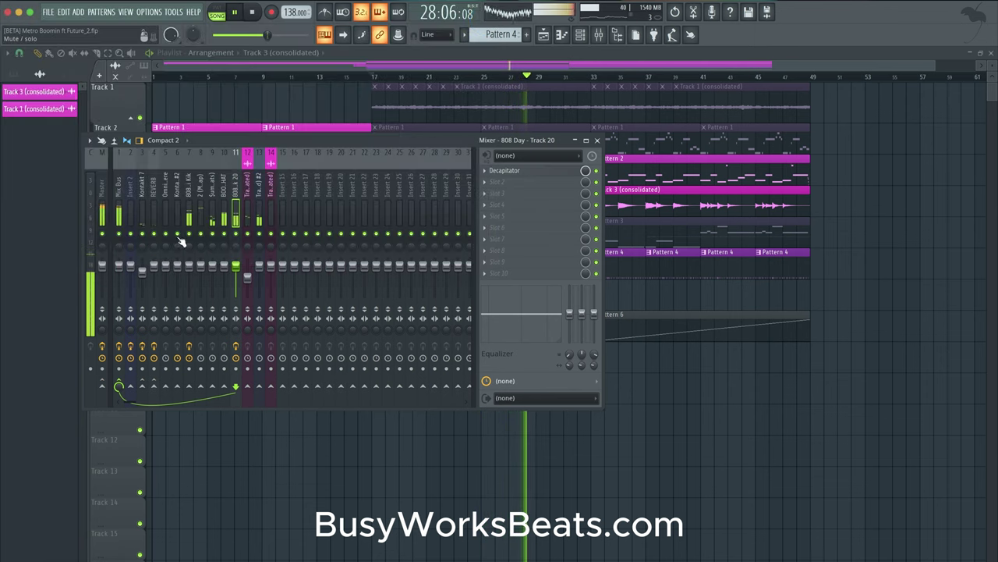
Leave the mixer, return to the playlist and save the project.
left_click(596, 138)
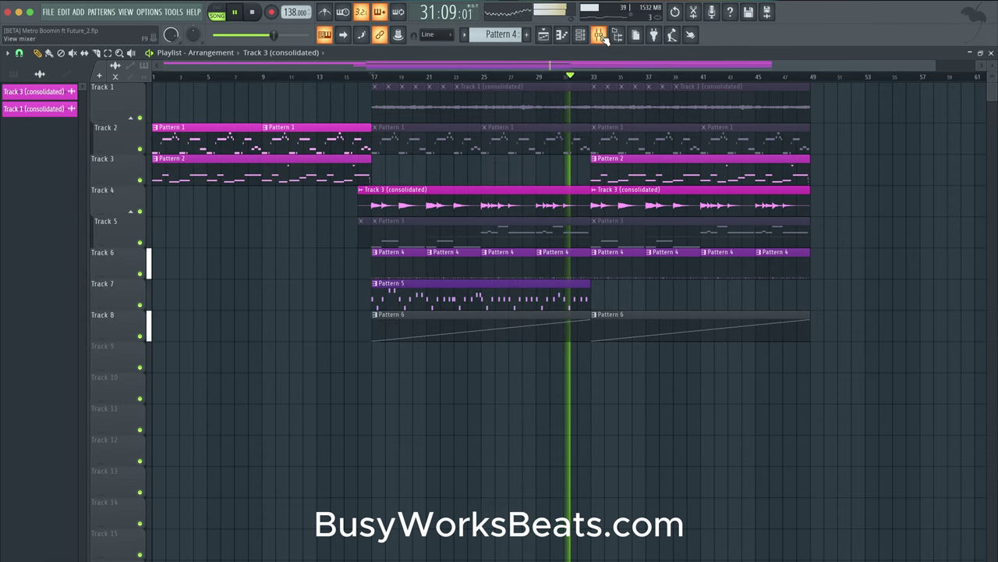
left_click(601, 35)
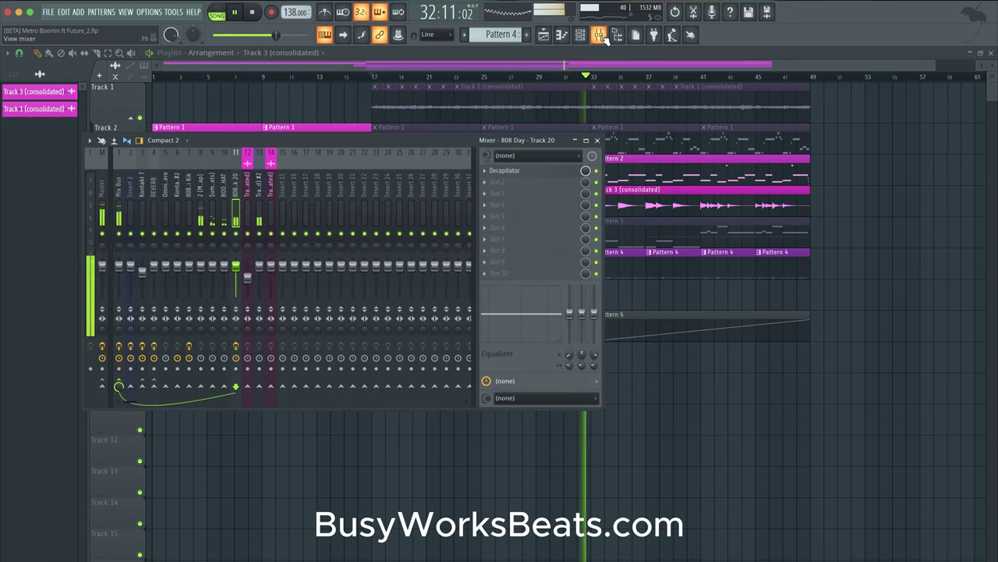
key("F9")
key("super+s")
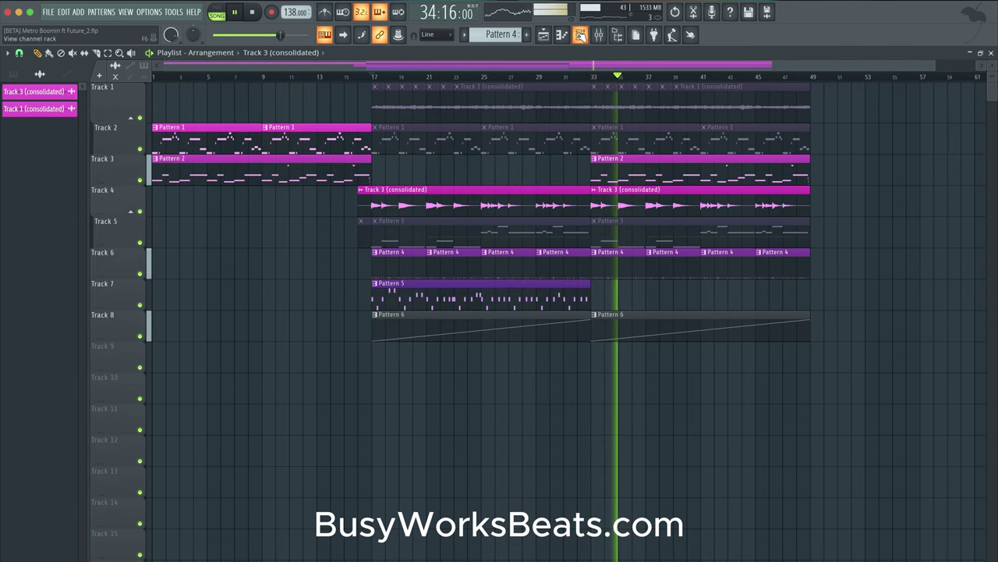
Show all channels in the channel rack and check the $umeenk - Metro HH (Hats) channel's settings.
left_click(579, 35)
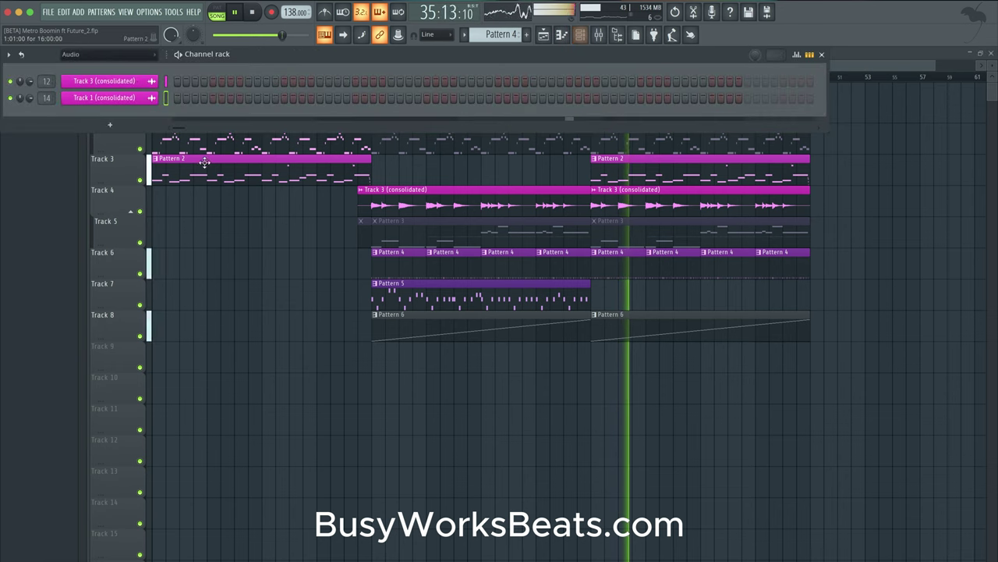
left_click(109, 54)
left_click(113, 65)
left_click(133, 182)
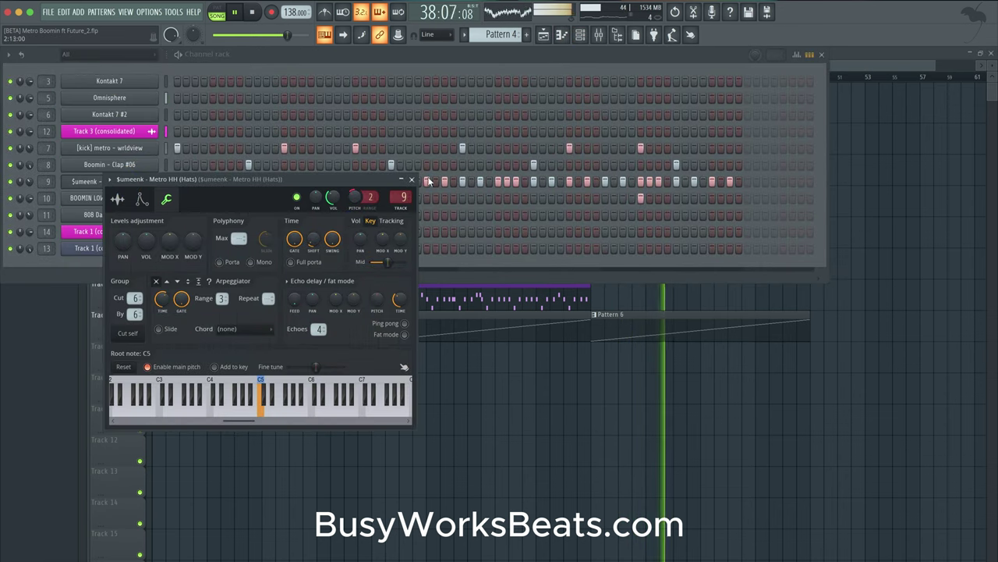
left_click(412, 179)
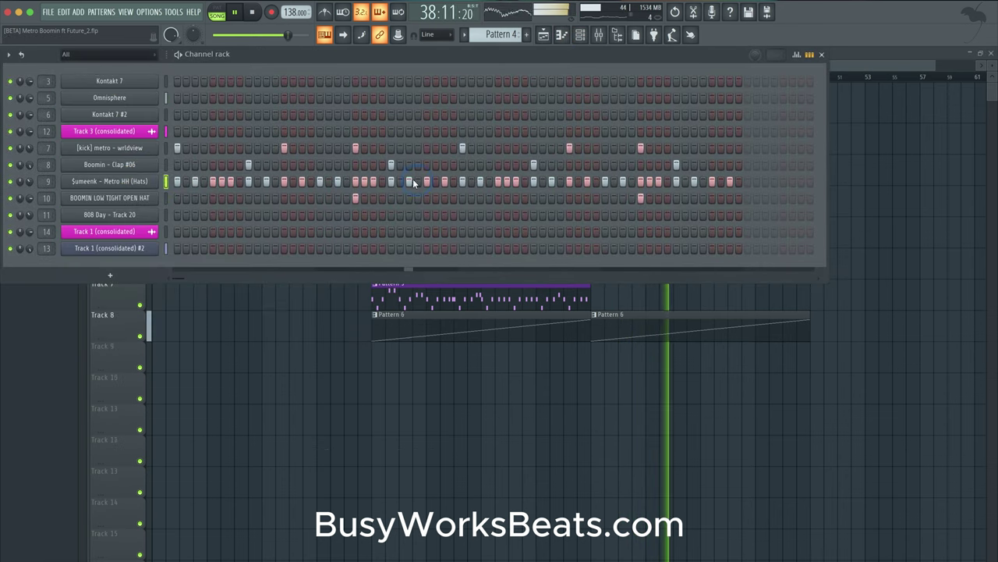
Check the BOOMIN LOW TIGHT OPEN HAT channel's settings, set the channel volume to 64% and save the project.
left_click(148, 199)
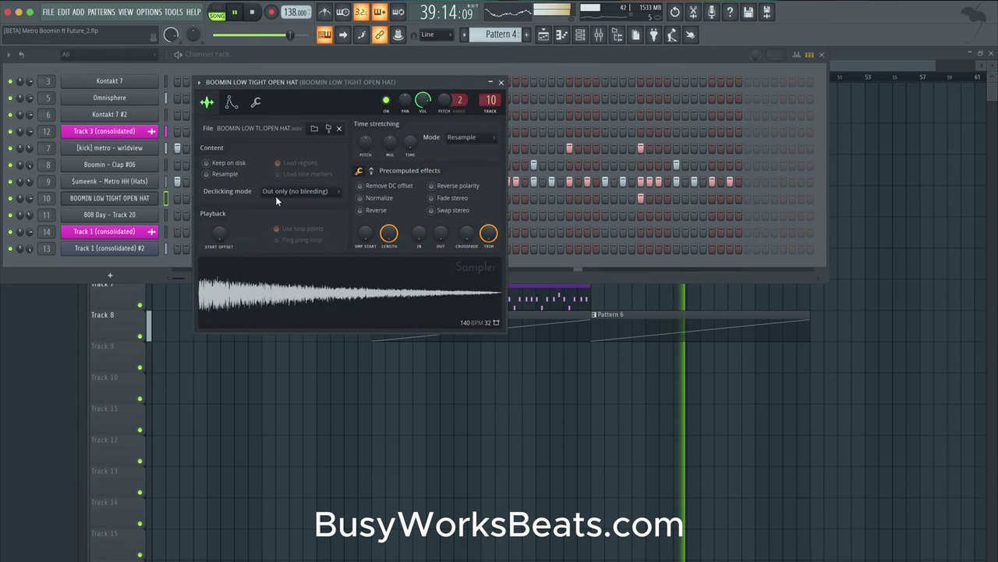
left_click(255, 104)
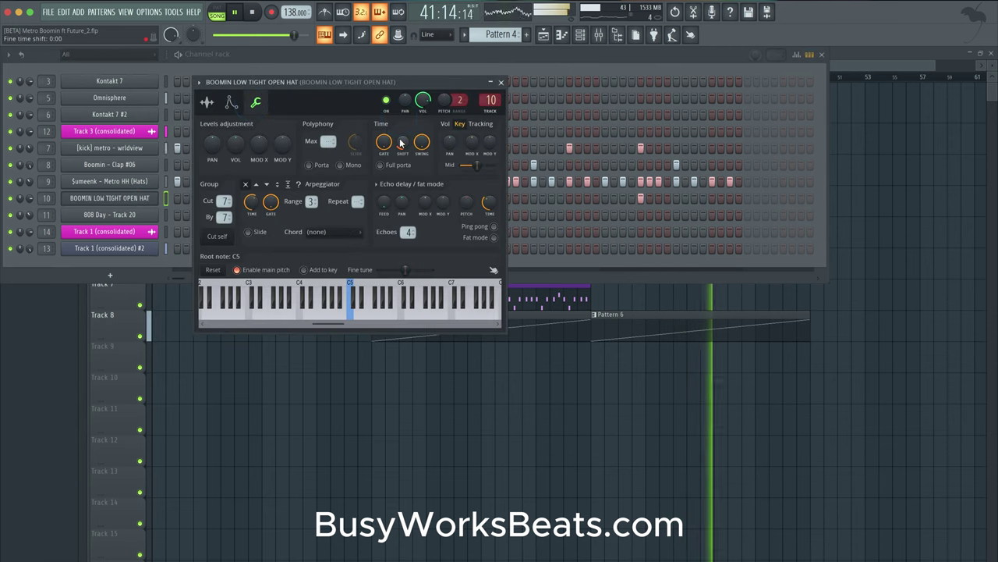
left_click(500, 83)
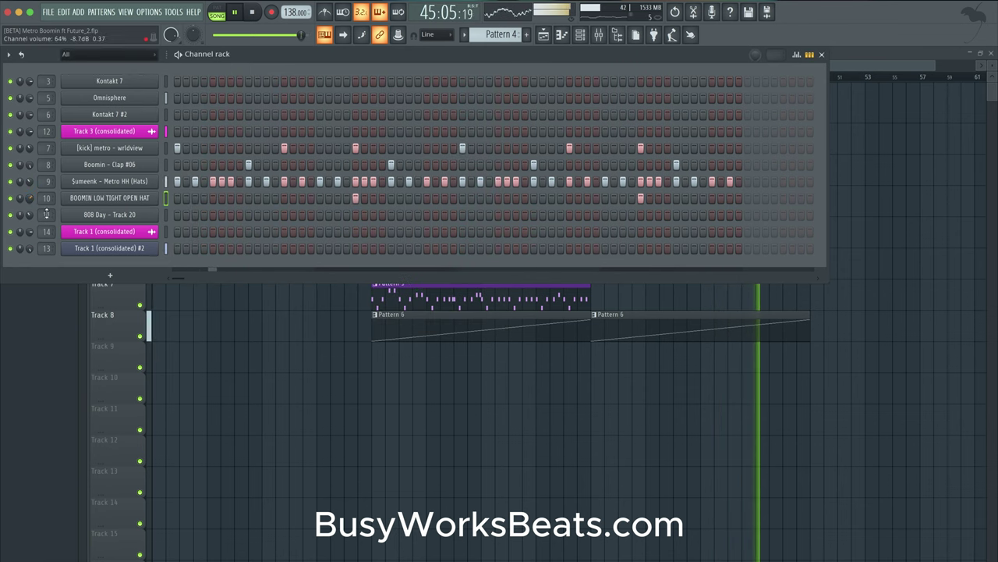
left_click(312, 361)
key("super+s")
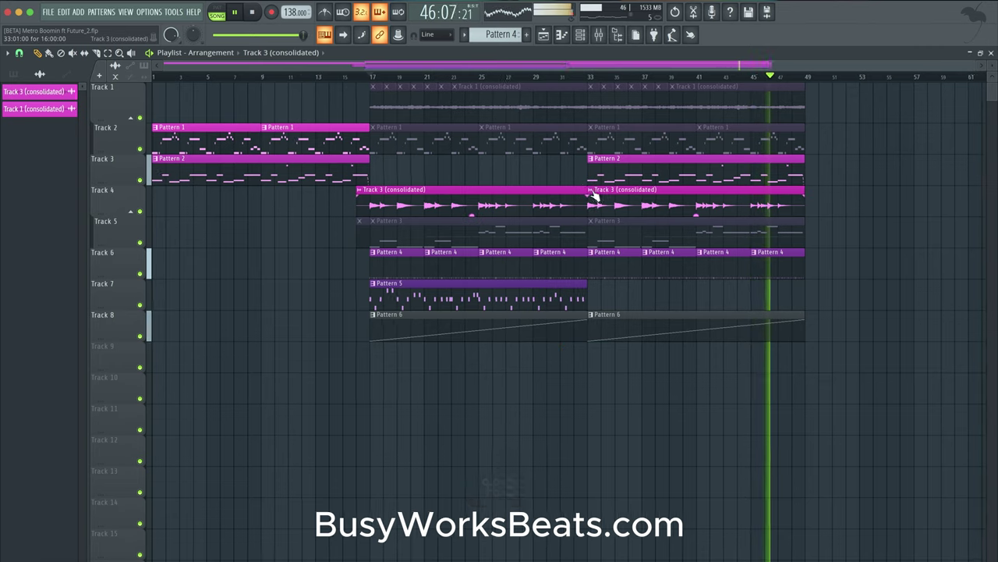
Restart playback from bar 17 and briefly review the drum channels in the channel rack.
scroll(595, 195, "down", 1)
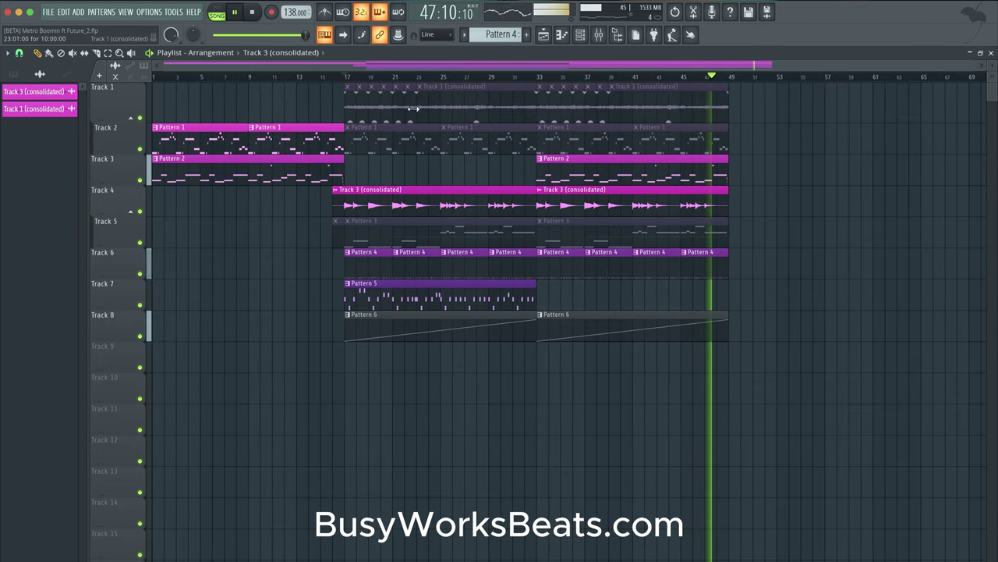
left_click(345, 77)
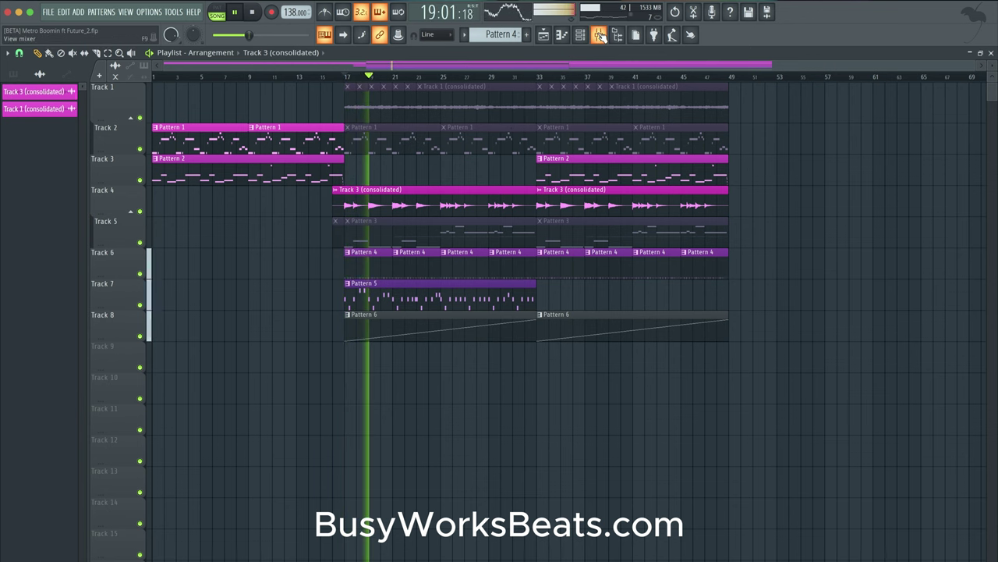
key("F6")
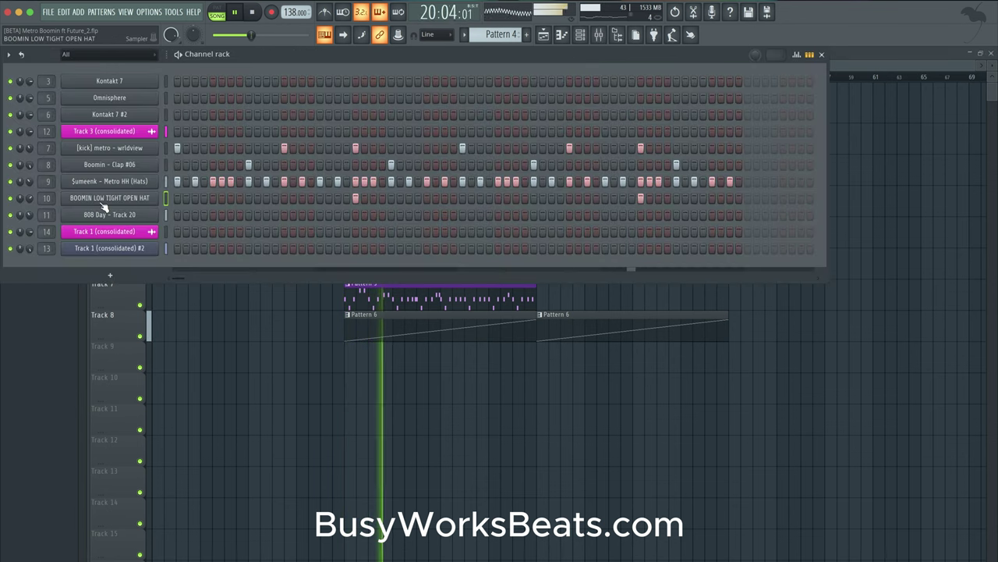
key("F6")
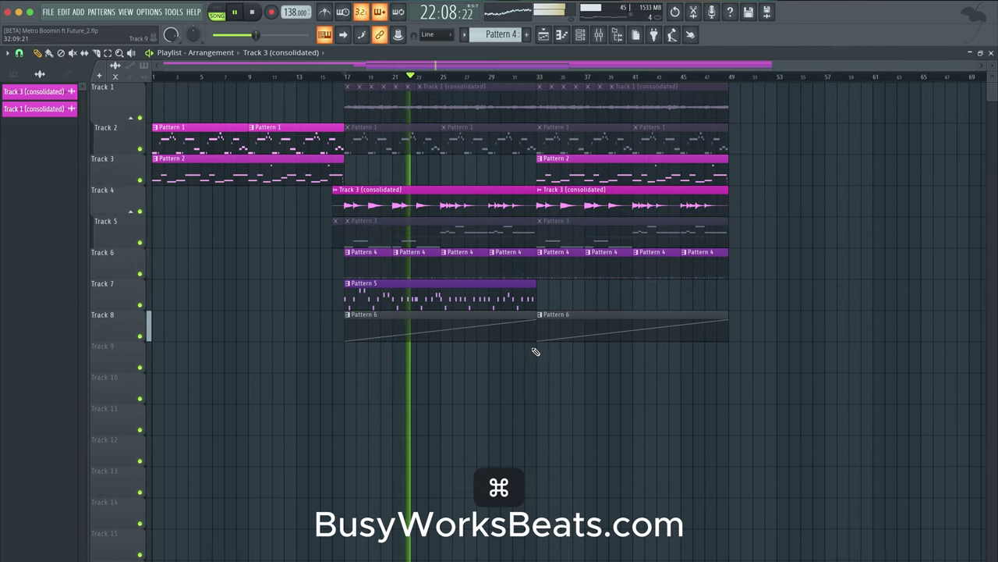
Duplicate the bar 17–33 section to bar 49 and trim the copied Track 3 (consolidated) clip to start at bar 49.
left_click_drag(532, 371, 736, 105)
left_click(747, 206, "super")
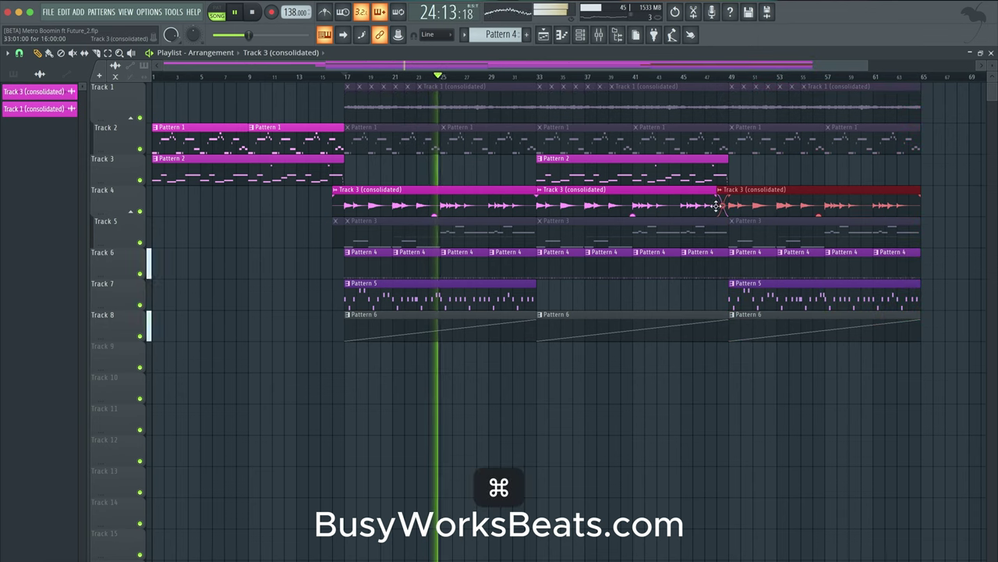
left_click_drag(719, 203, 732, 201)
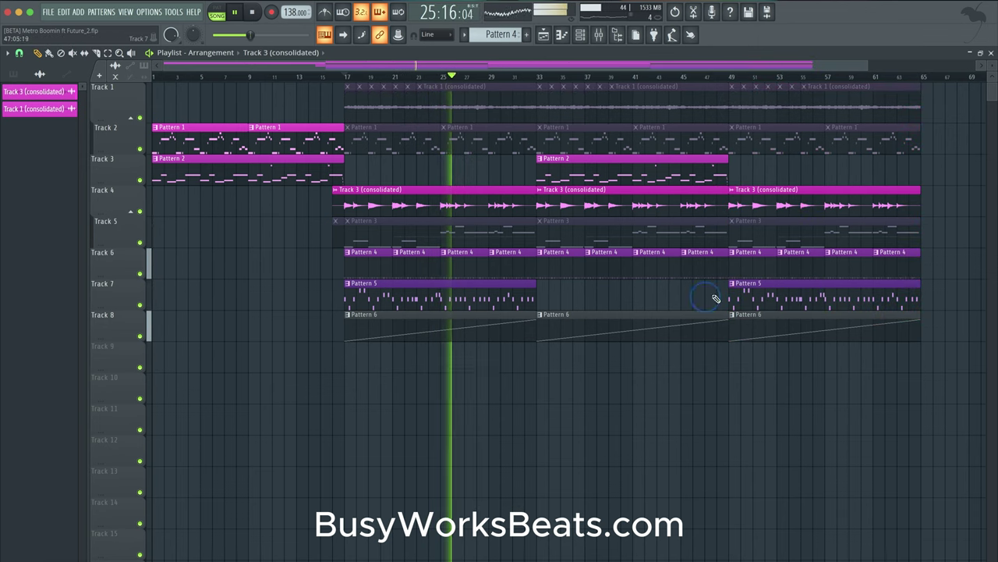
Make the Pattern 5 clip at bar 49 unique and open it in the piano roll.
left_click(736, 284)
left_click(755, 390)
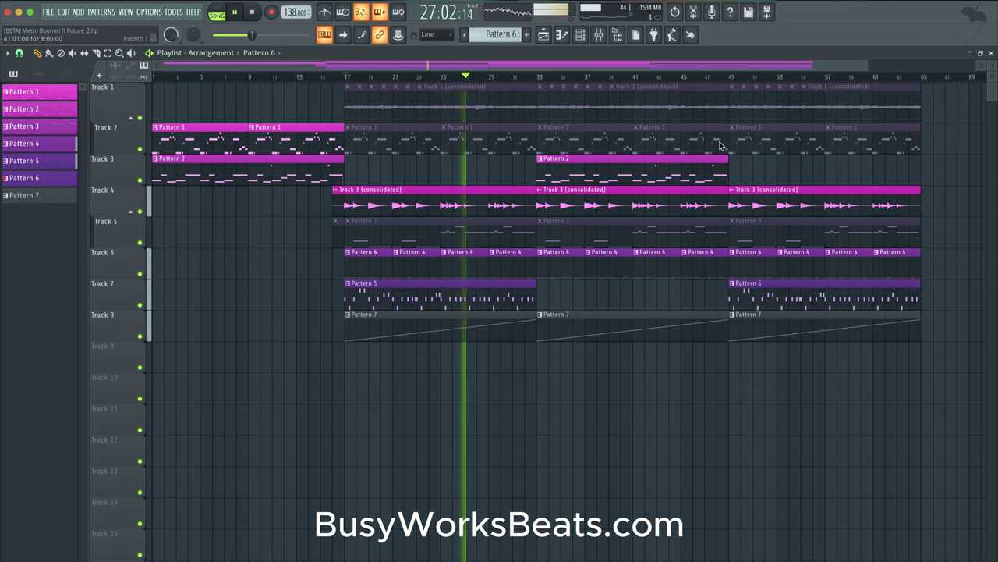
scroll(614, 87, "right", 4)
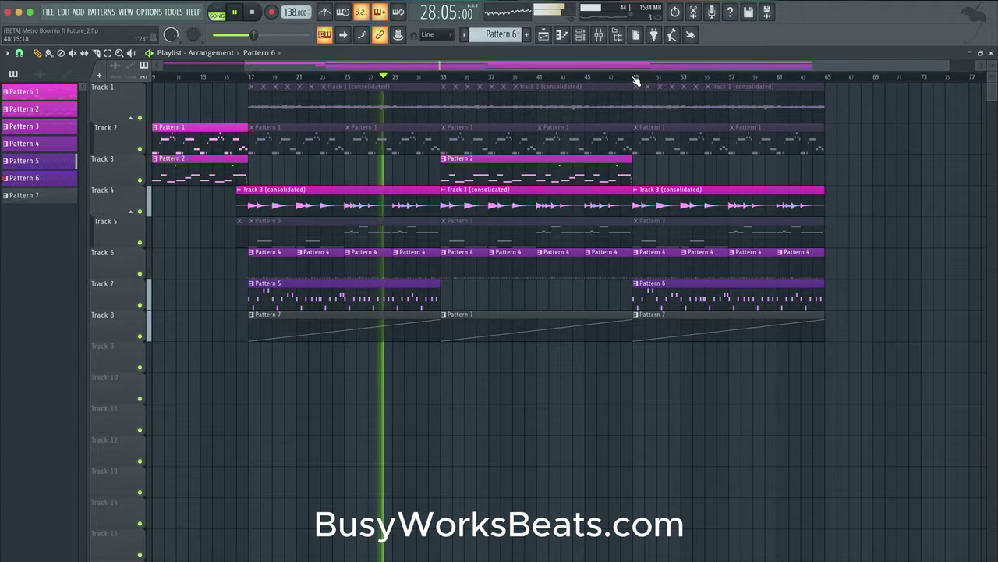
left_click(636, 79)
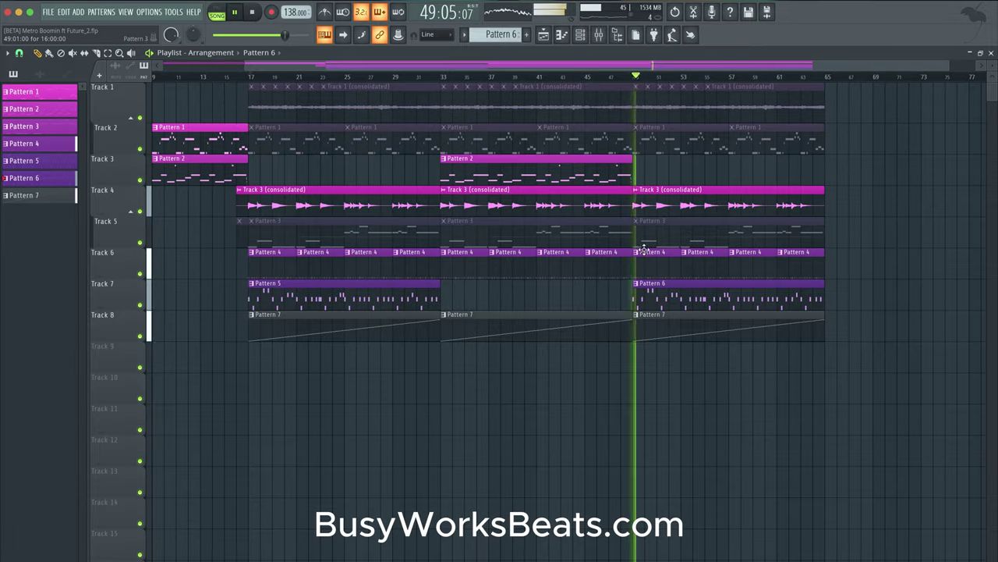
double_click(646, 296)
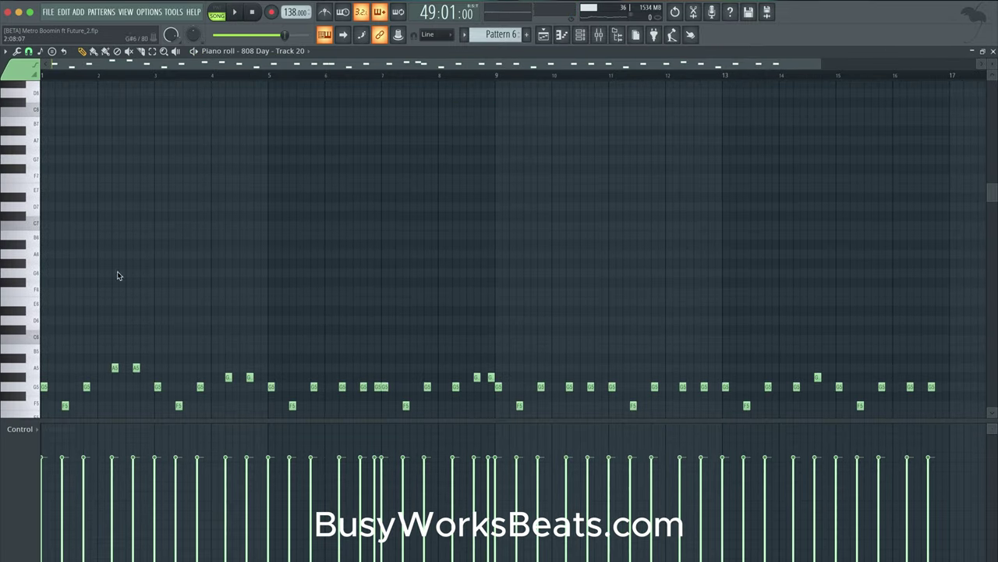
Set the snap to 1/4 beat, add a G5 note at 48% velocity just before bar 1's F5 note and audition it.
scroll(93, 294, "up", 5)
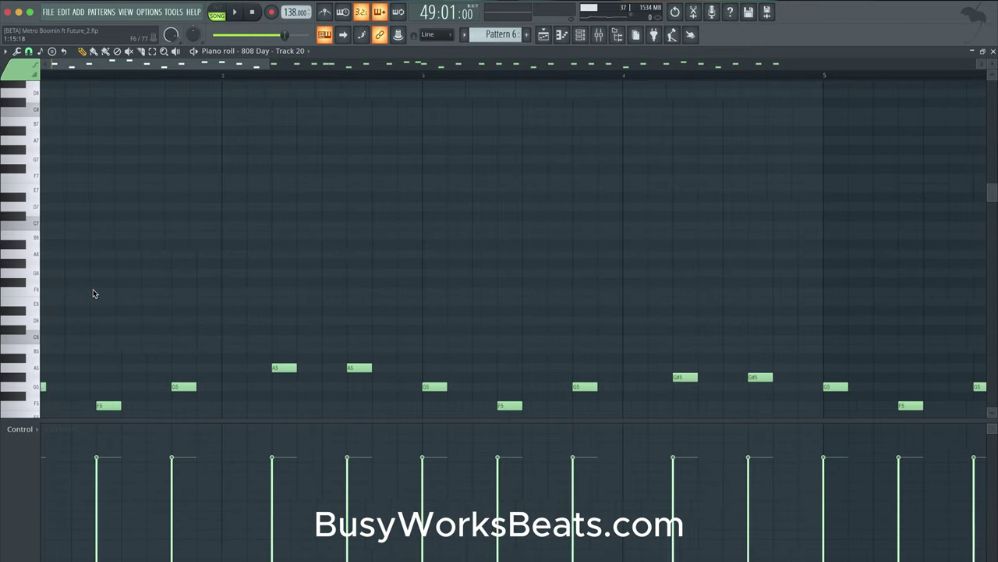
scroll(93, 294, "down", 2)
left_click(30, 52)
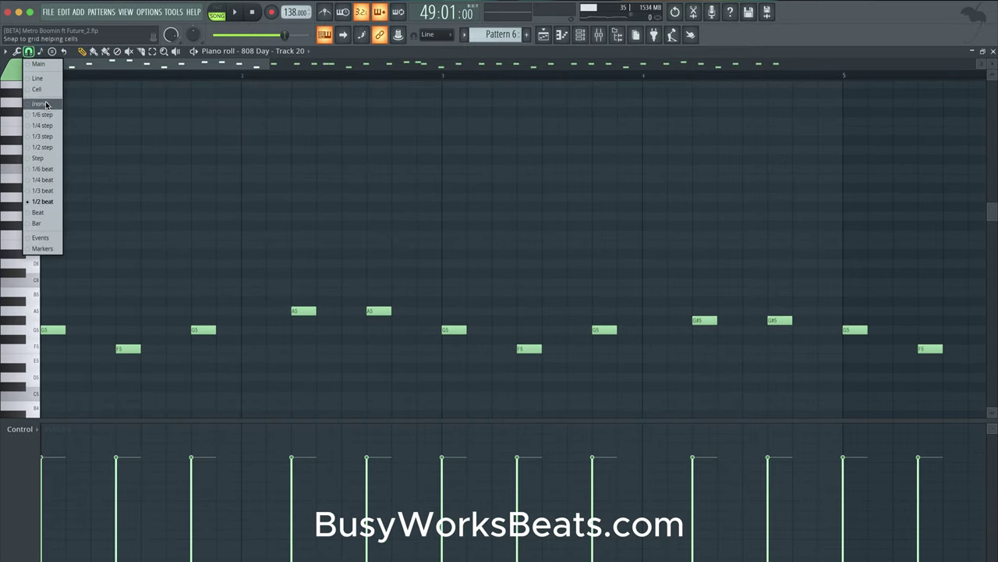
left_click(47, 179)
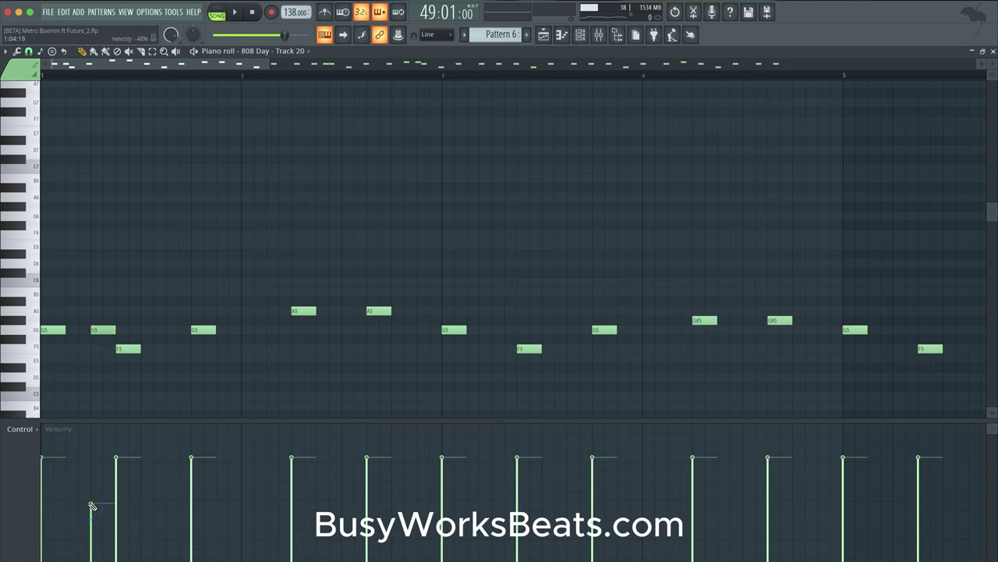
key("space")
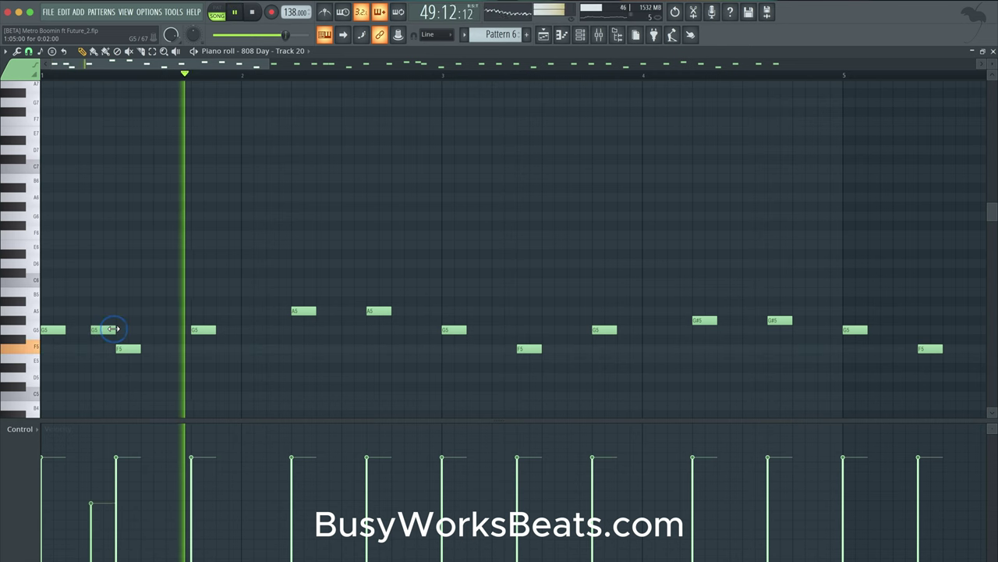
key("space")
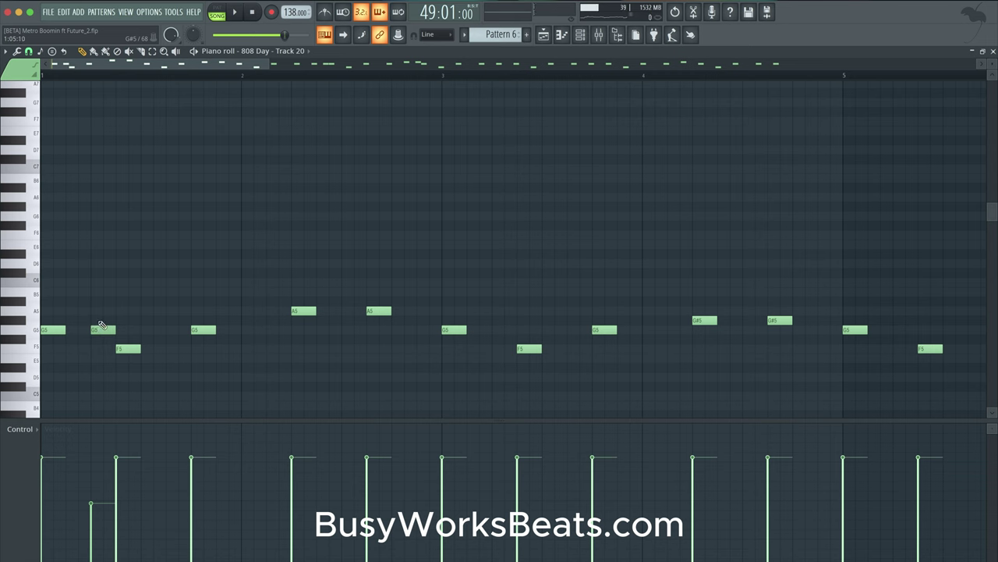
key("space")
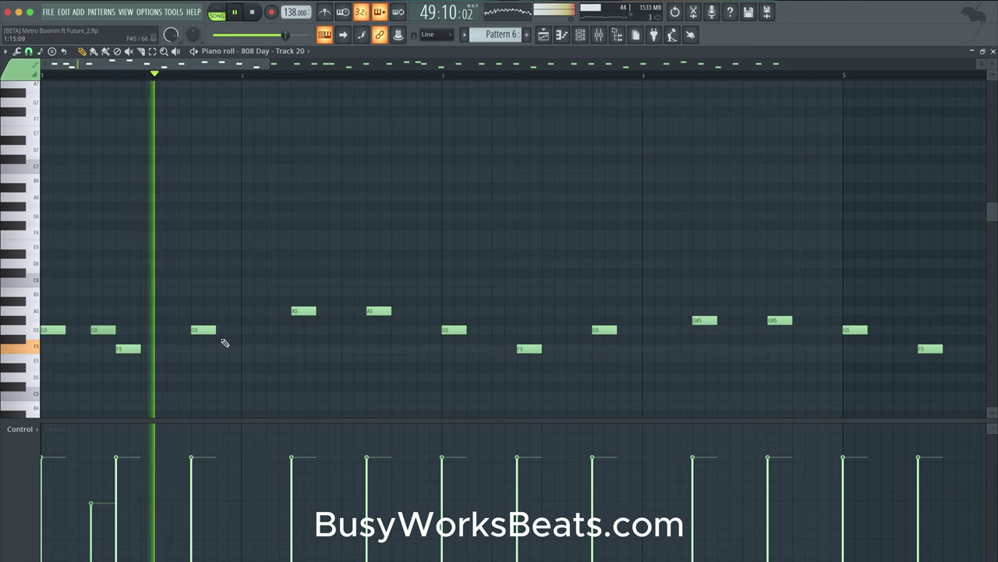
Add quieter G5 notes just before bar 2's second A5 note and bar 3's F5 note, then audition the 808.
left_click(349, 330)
key("space")
key("space")
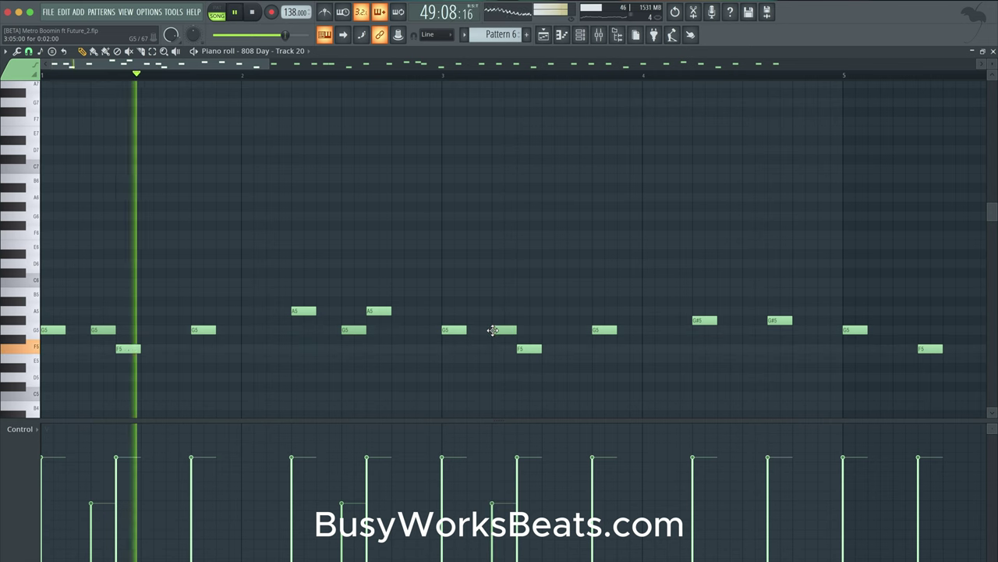
Add quieter G5 notes to the 808 pattern before the F5 notes in bars 5 and 7 and before bar 6's second G5.
scroll(551, 355, "right", 2)
scroll(550, 355, "right", 1)
scroll(551, 355, "up", 1)
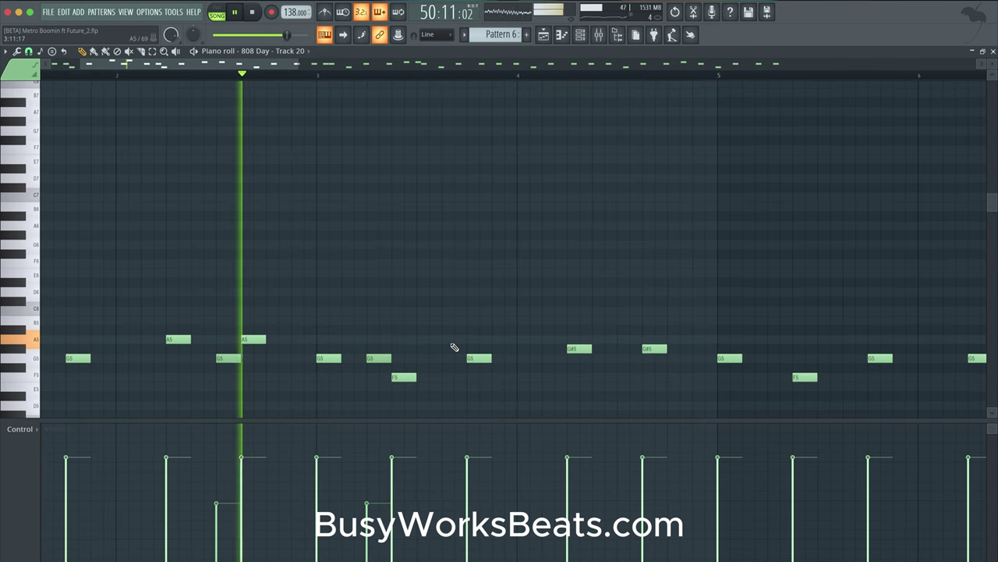
scroll(458, 365, "right", 1)
scroll(458, 359, "down", 1)
scroll(458, 355, "right", 2)
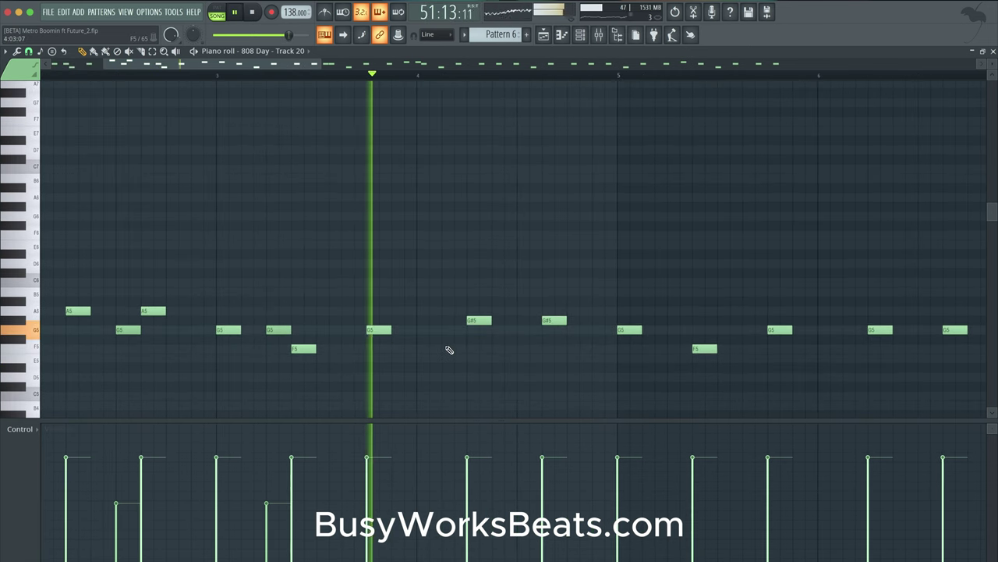
scroll(451, 350, "right", 1)
scroll(560, 336, "right", 2)
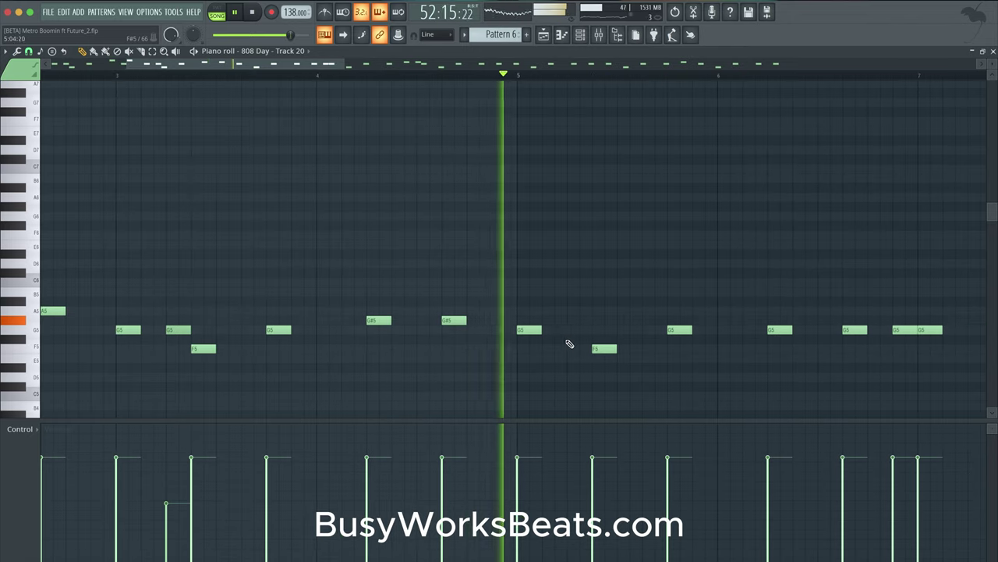
scroll(571, 330, "right", 1)
scroll(571, 330, "up", 1)
scroll(608, 347, "right", 2)
scroll(582, 350, "up", 1)
scroll(554, 336, "right", 4)
scroll(528, 320, "down", 2)
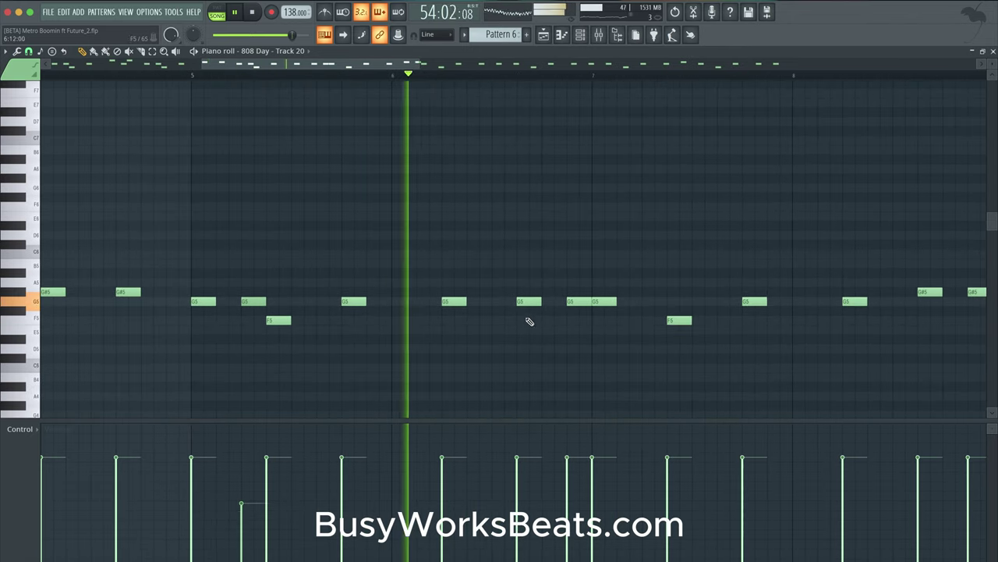
scroll(562, 320, "right", 1)
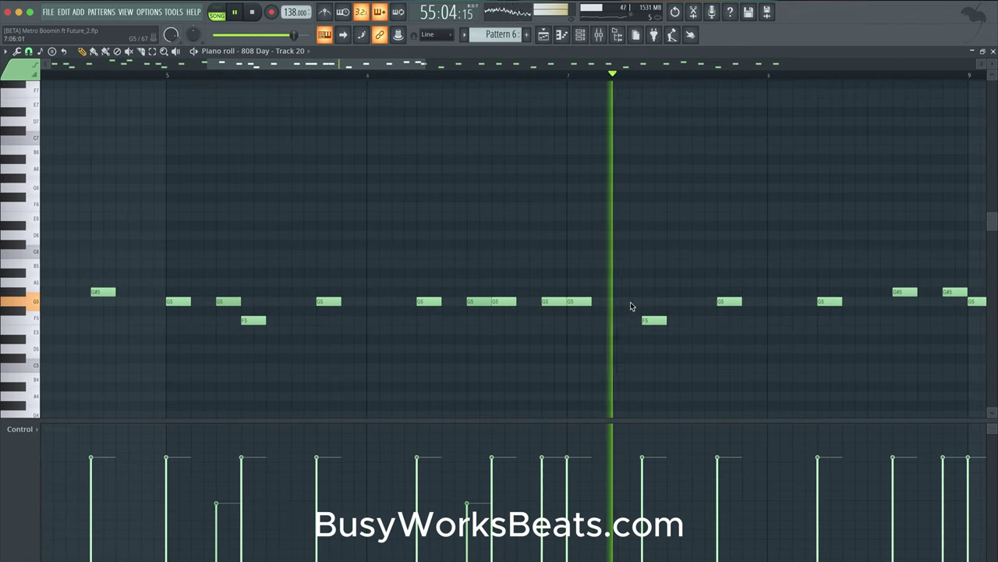
scroll(687, 351, "right", 6)
scroll(611, 317, "right", 4)
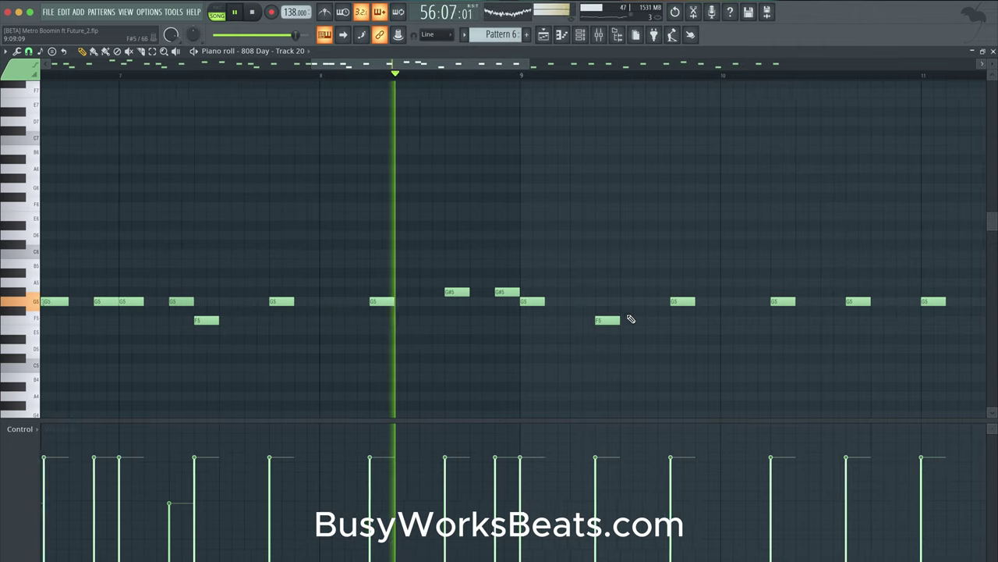
Add quieter G5 notes before the F5 notes in bars 9 and 11 and before bar 10's second G5.
left_click(575, 302)
scroll(650, 330, "right", 3)
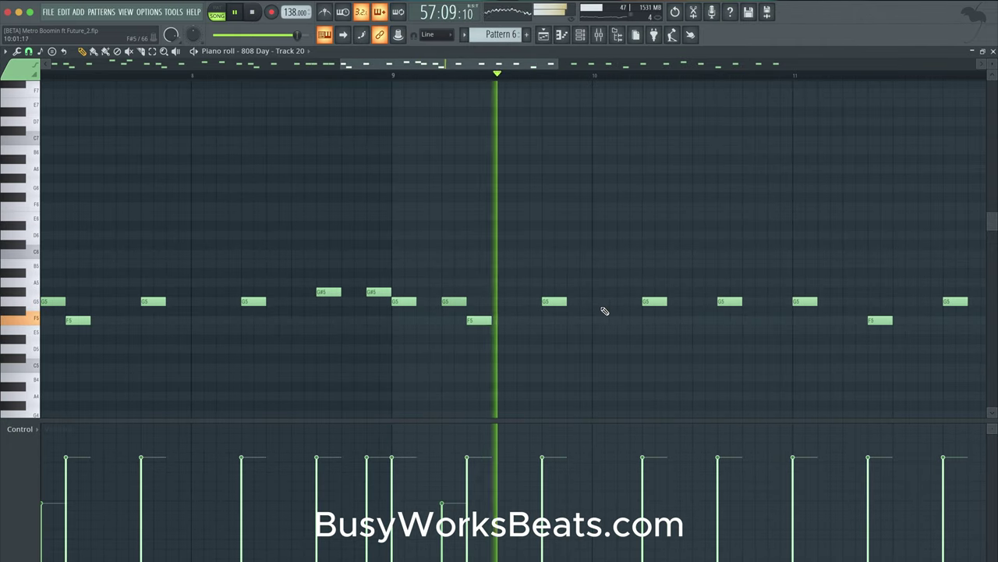
left_click(697, 302)
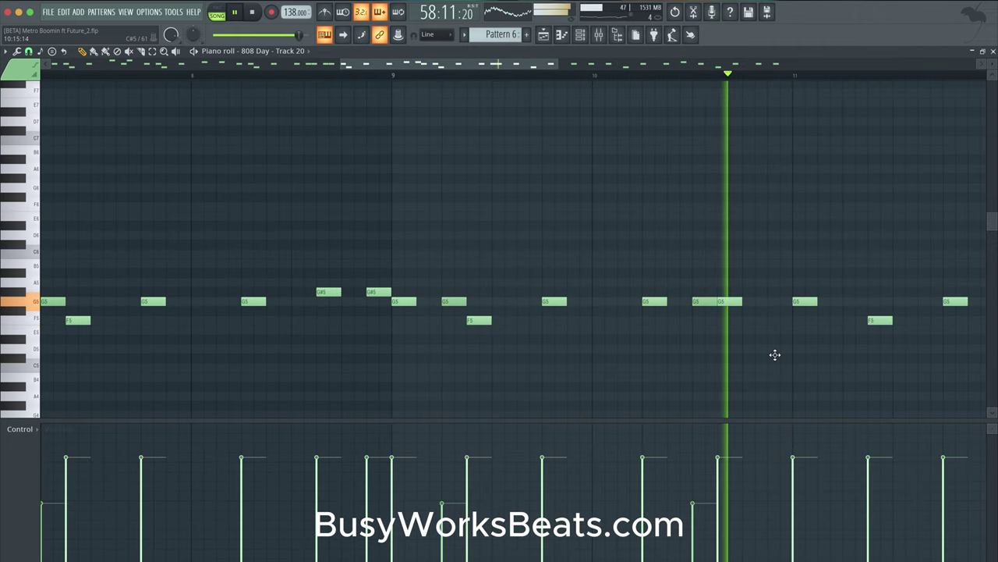
scroll(775, 354, "right", 5)
left_click(649, 300)
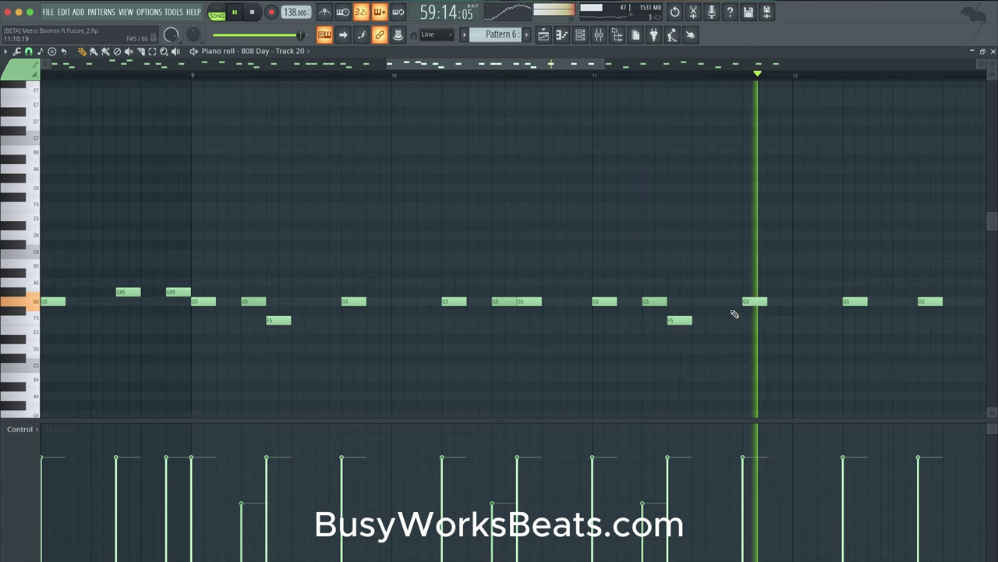
Add quieter G5 notes before the F5 notes in bars 13 and 15, before bar 14's G#5, and at the end of bar 16.
scroll(702, 310, "right", 5)
scroll(757, 308, "right", 3)
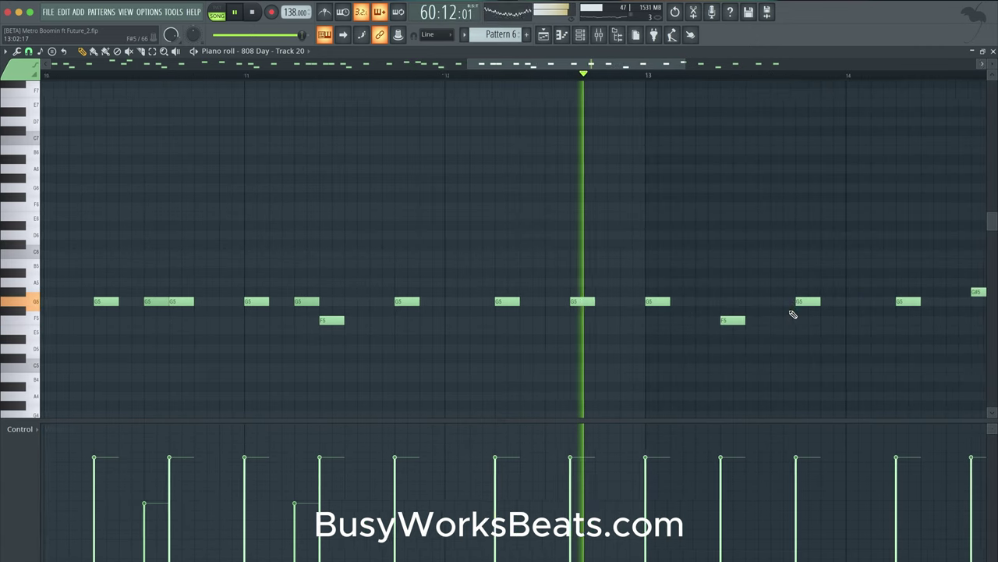
left_click(712, 301)
scroll(702, 308, "right", 5)
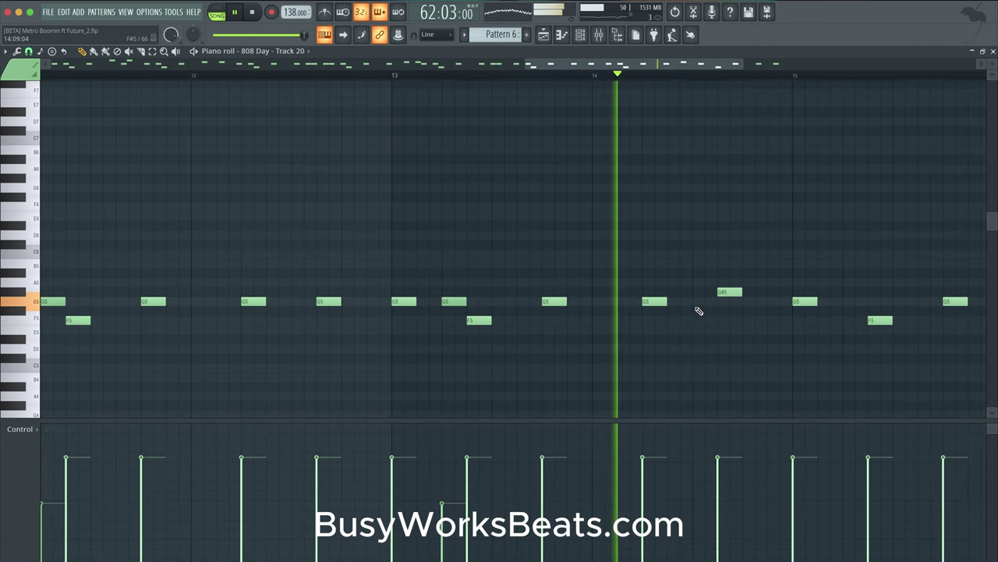
left_click(697, 301)
scroll(678, 312, "right", 4)
left_click(671, 301)
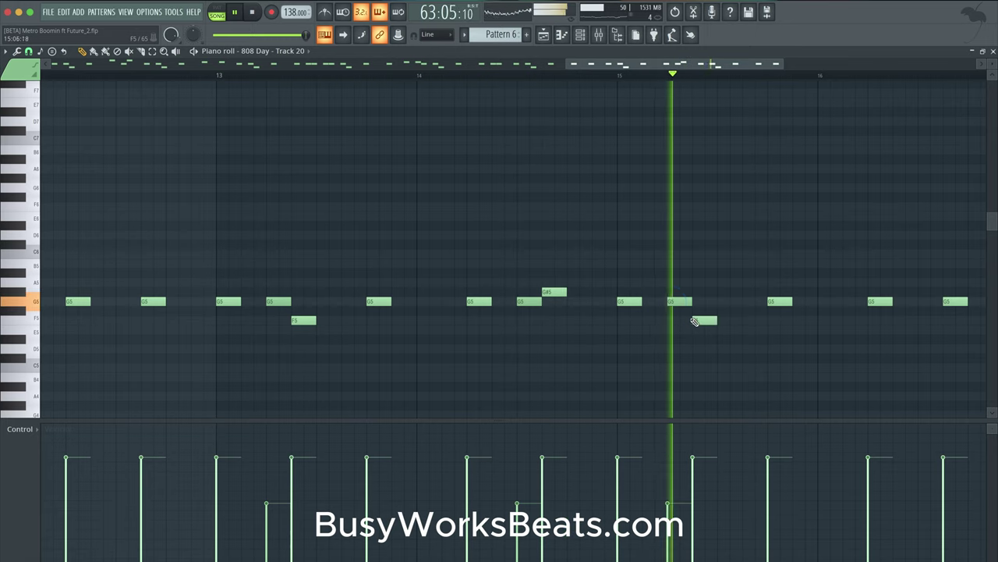
scroll(686, 319, "right", 5)
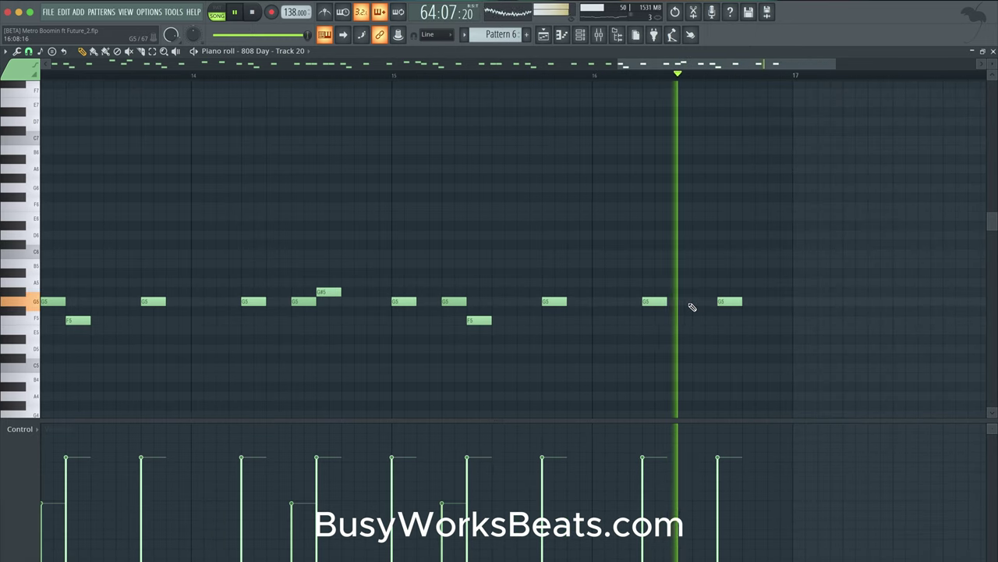
left_click(768, 301)
scroll(642, 356, "down", 5)
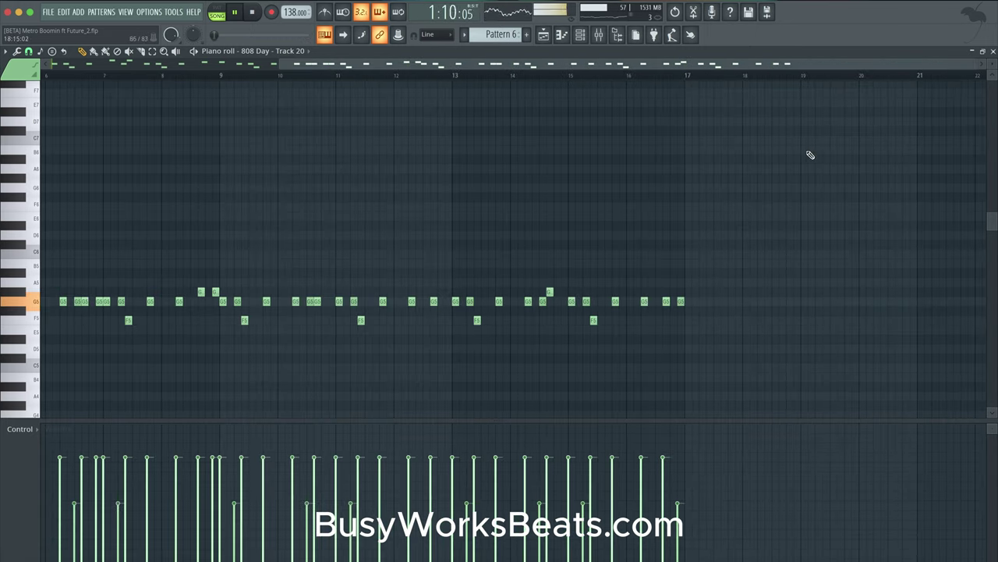
Return to the playlist, play the arrangement from about bar 46 and check the Mix Bus track in the mixer.
left_click(993, 51)
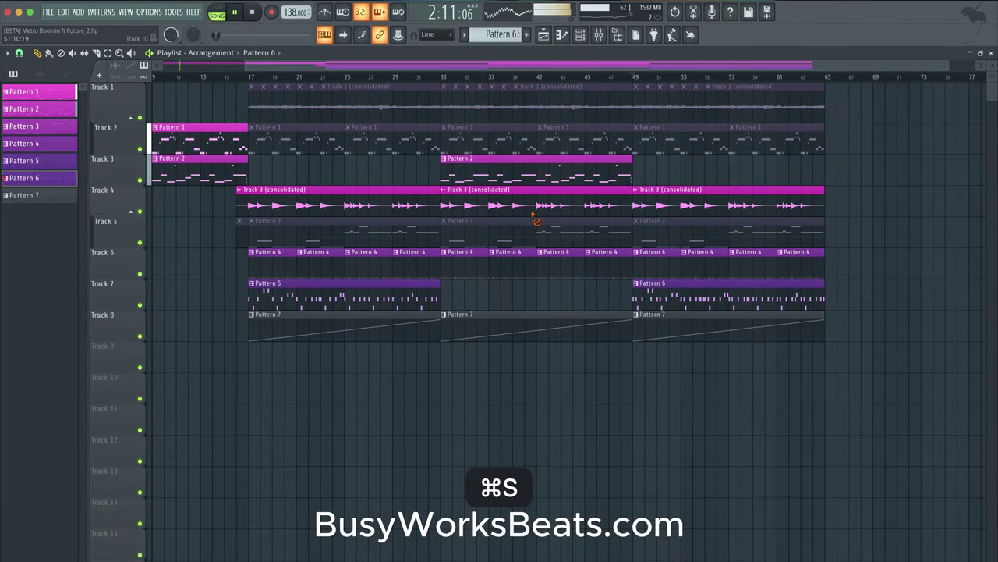
left_click(598, 76)
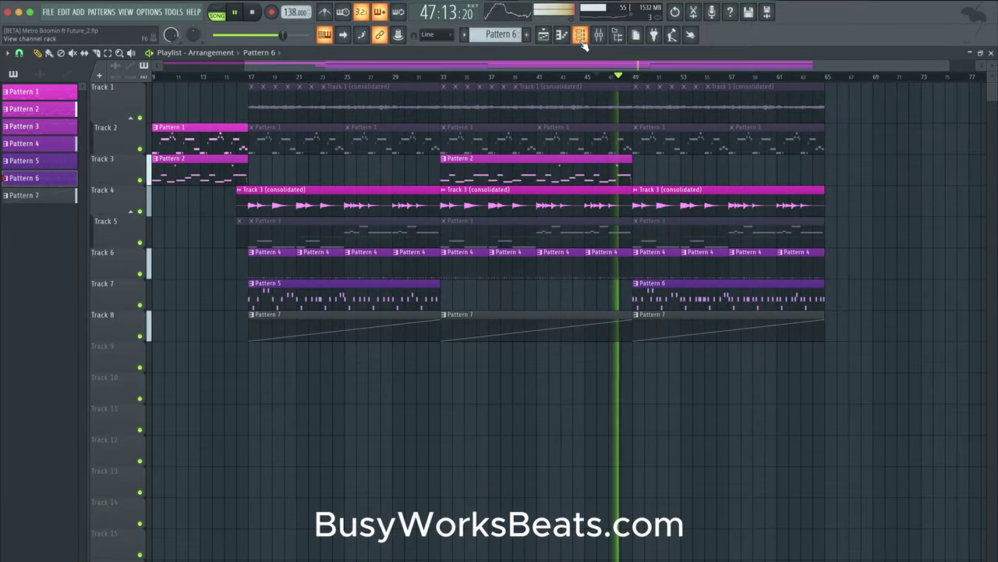
left_click(599, 34)
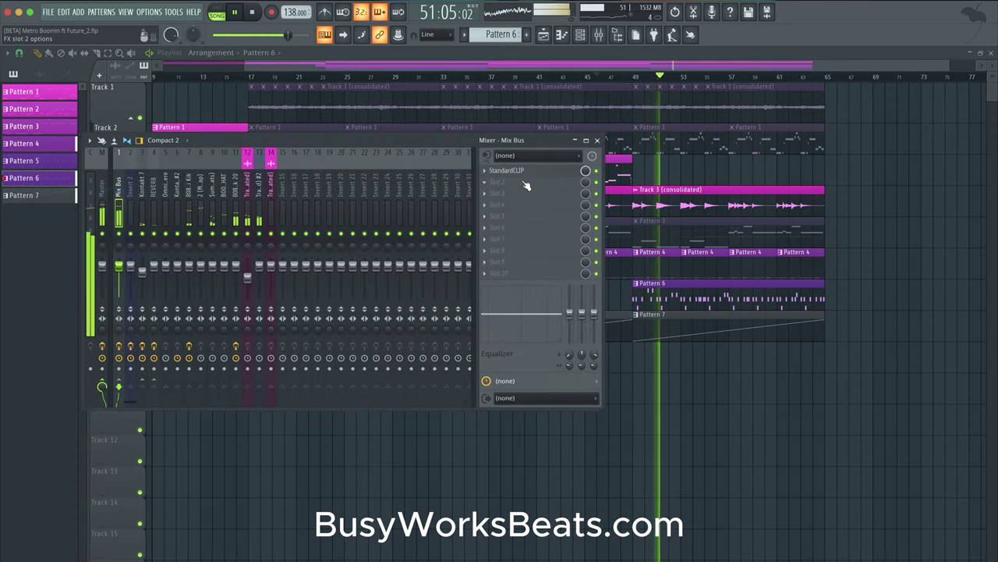
left_click(599, 142)
Review Pattern 4's kick notes, drum steps and the Metro HH hats channel settings, and play the arrangement in the playlist from the start.
double_click(654, 259)
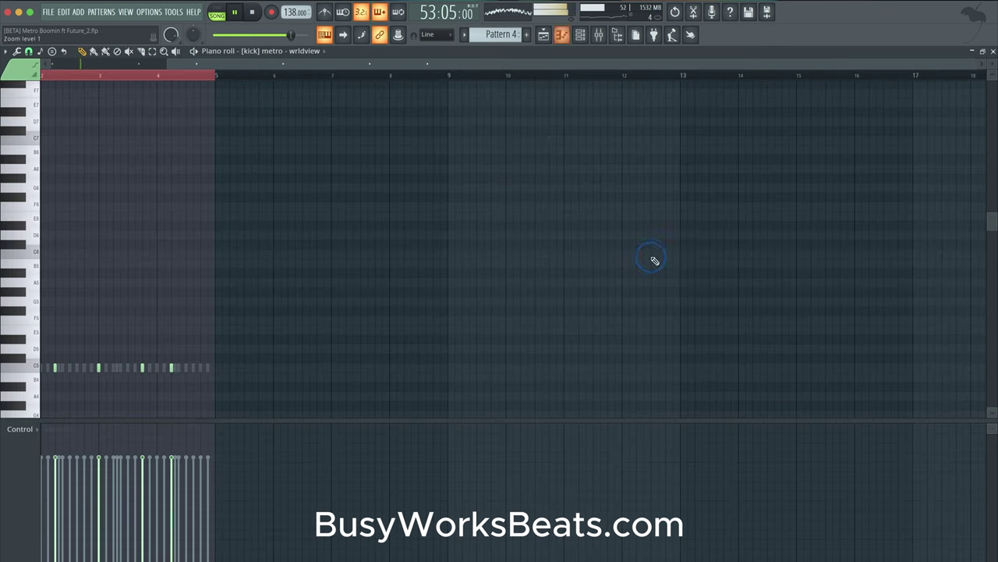
left_click(579, 34)
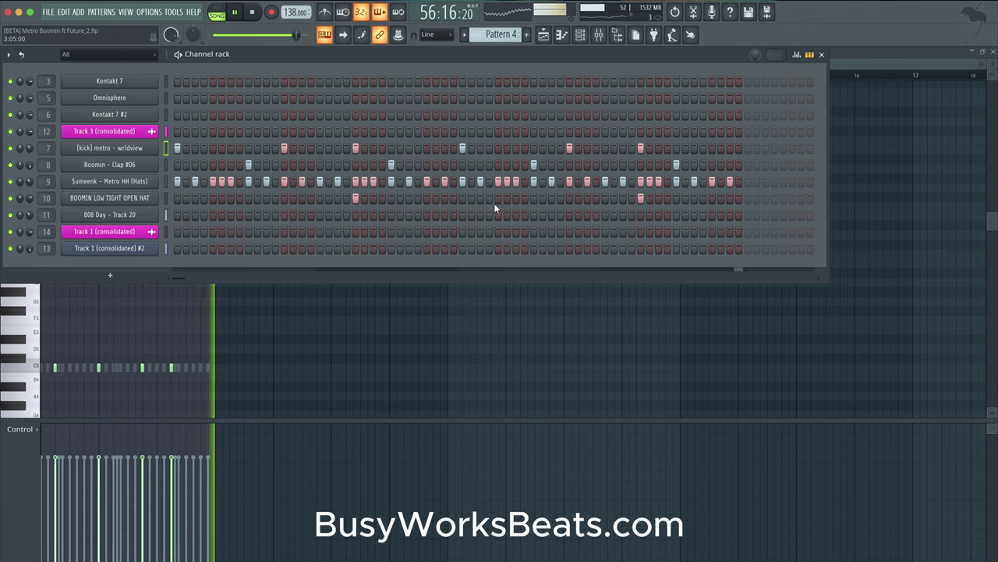
left_click(142, 180)
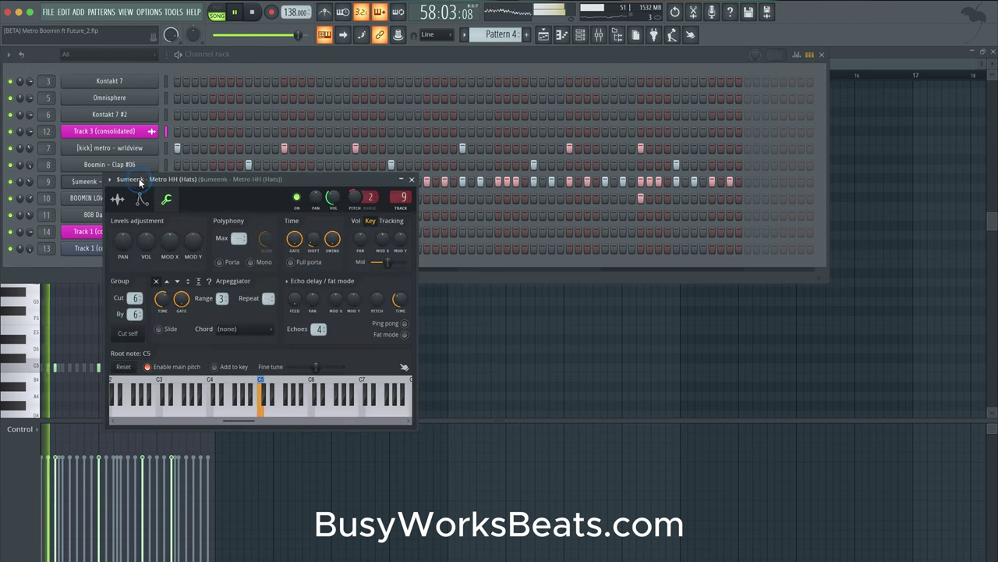
left_click(412, 179)
left_click(544, 34)
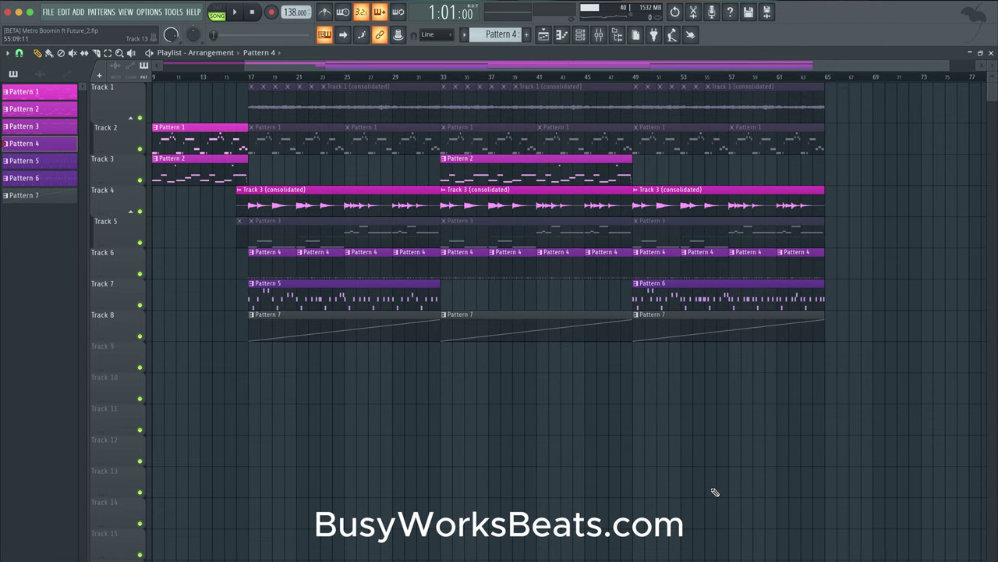
key("space")
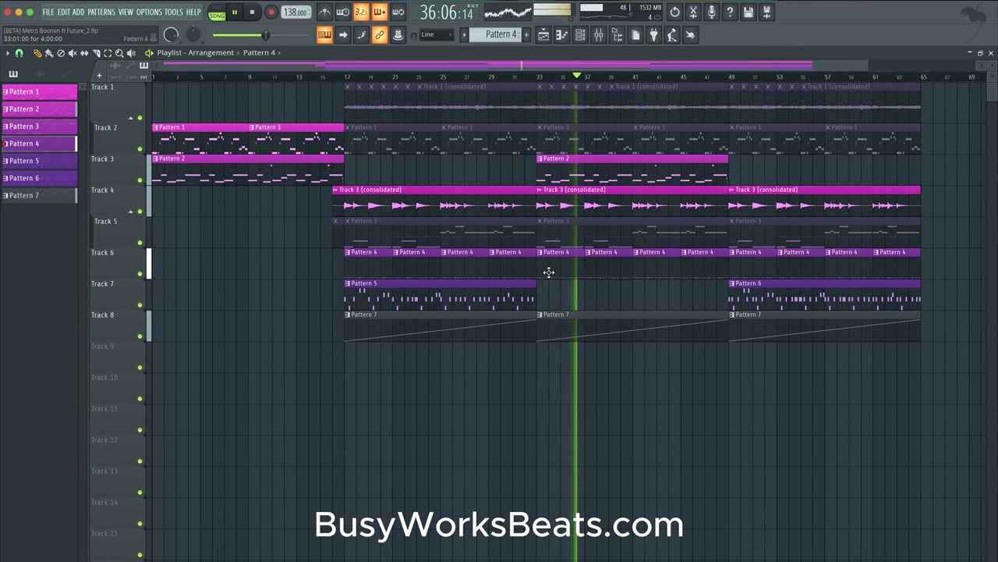
Merge the two Pattern 4 drum clips between bars 33 and 41 on Track 6 and cut the kick from the merged pattern.
left_click_drag(549, 272, 621, 261)
key("super+g")
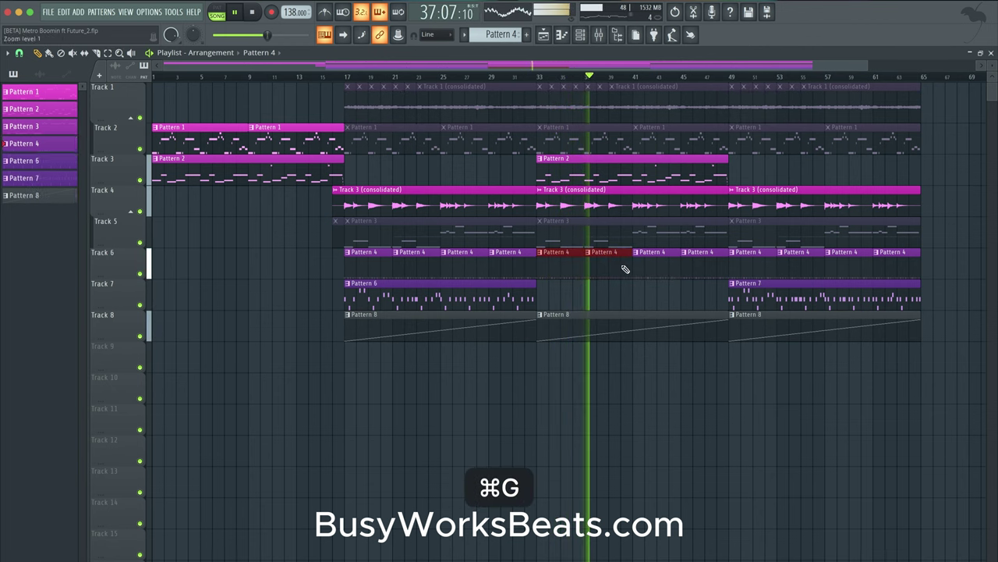
double_click(613, 258)
left_click(579, 34)
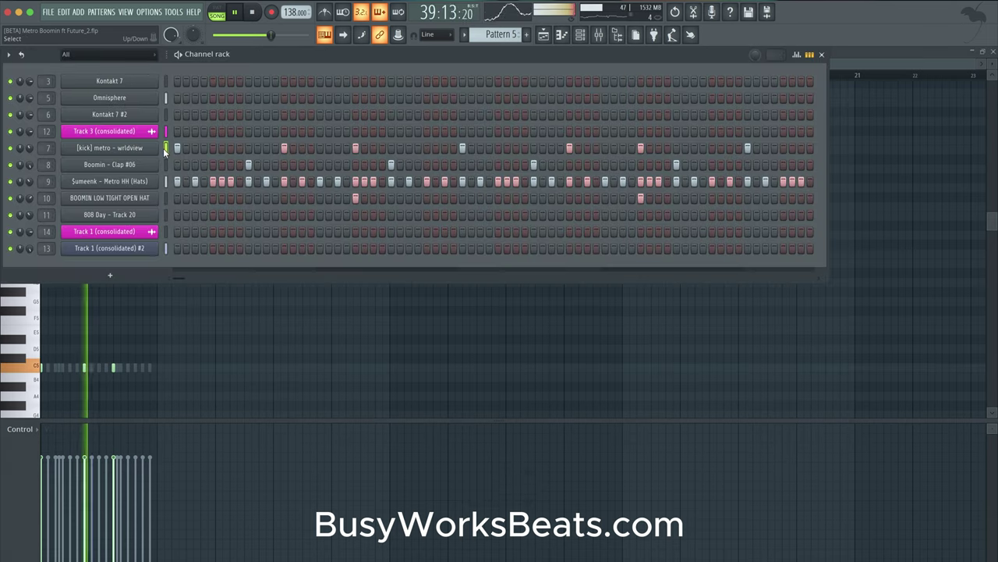
key("super+x")
key("F5")
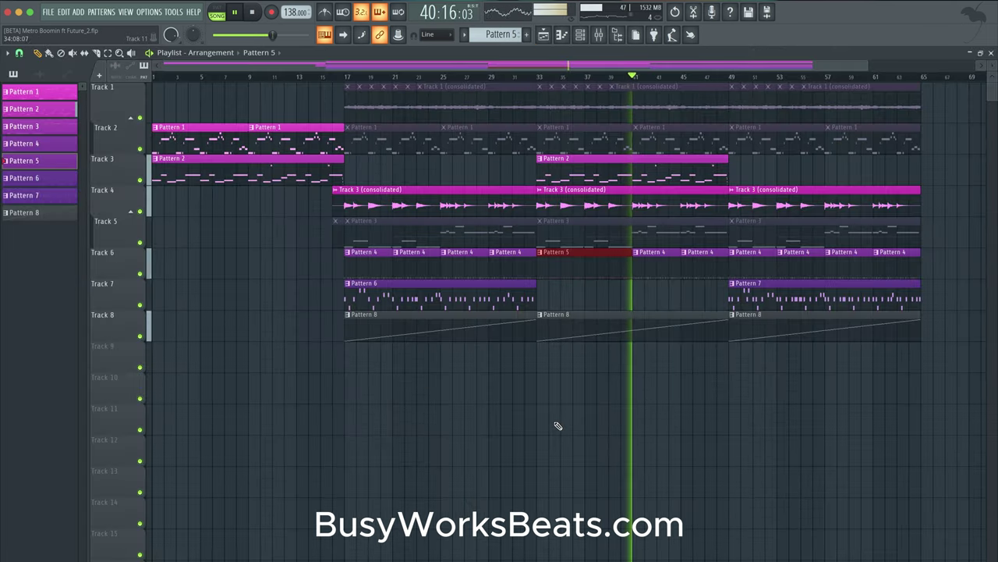